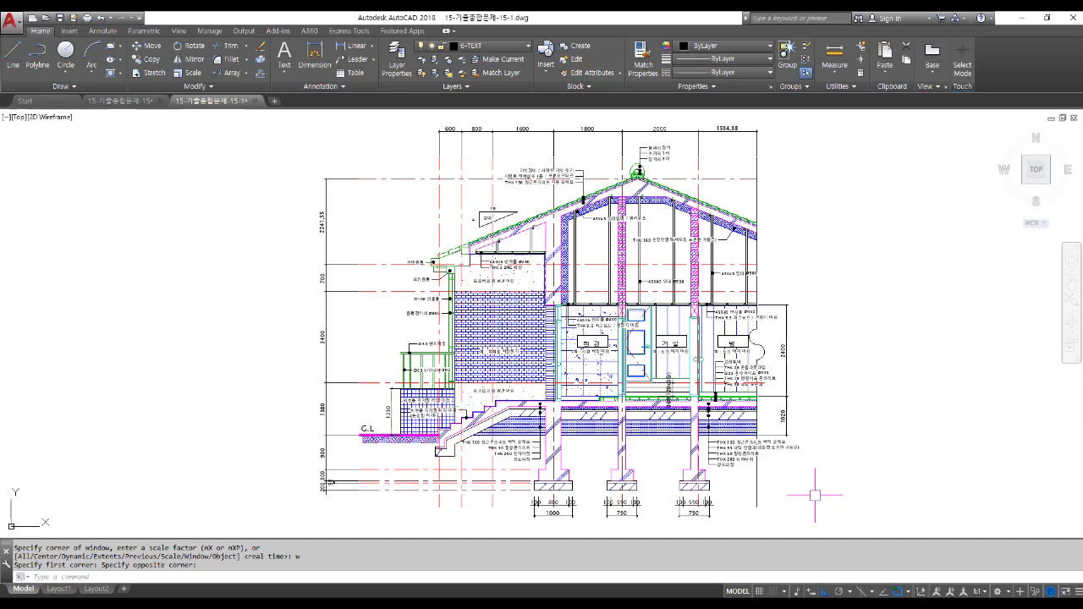
# Replace the 2241.55 vertical dimension value with the label 설계치수.
pyautogui.scroll(4, 336, 218)
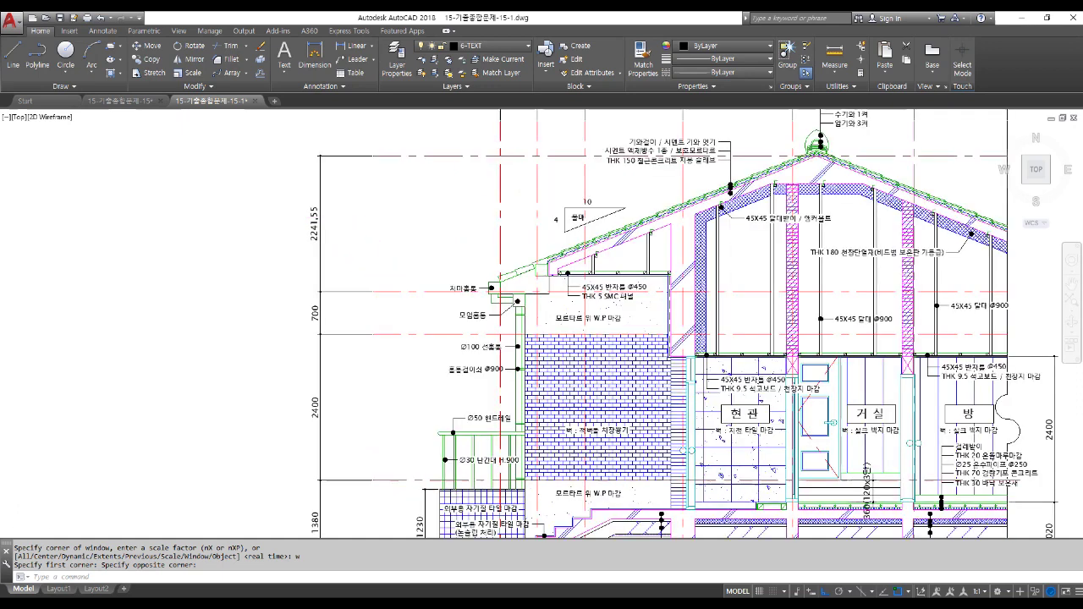
pyautogui.click(302, 227)
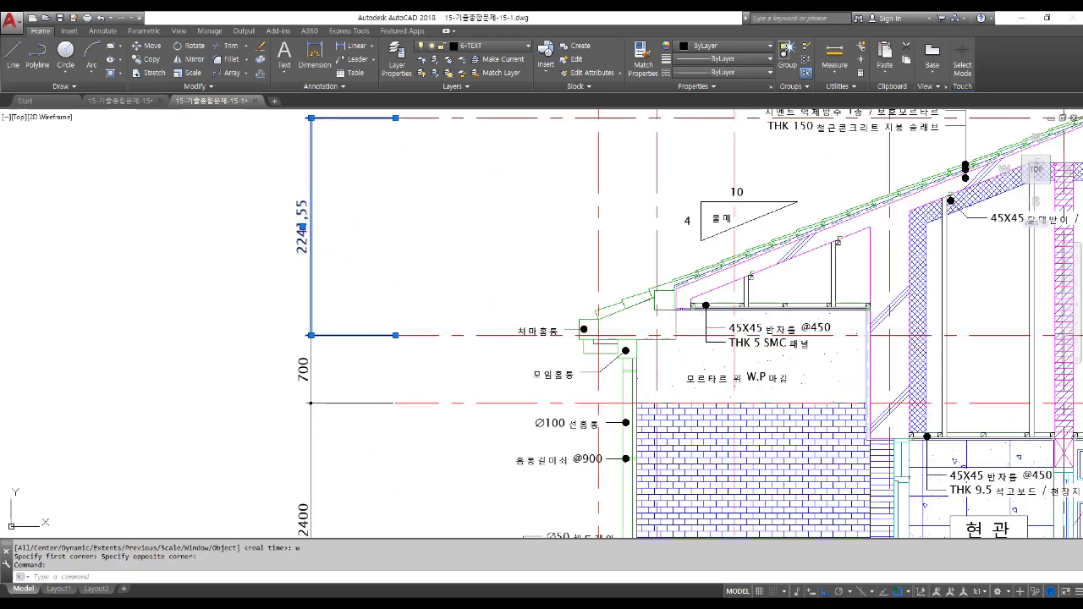
pyautogui.doubleClick(302, 227)
pyautogui.press('Delete')
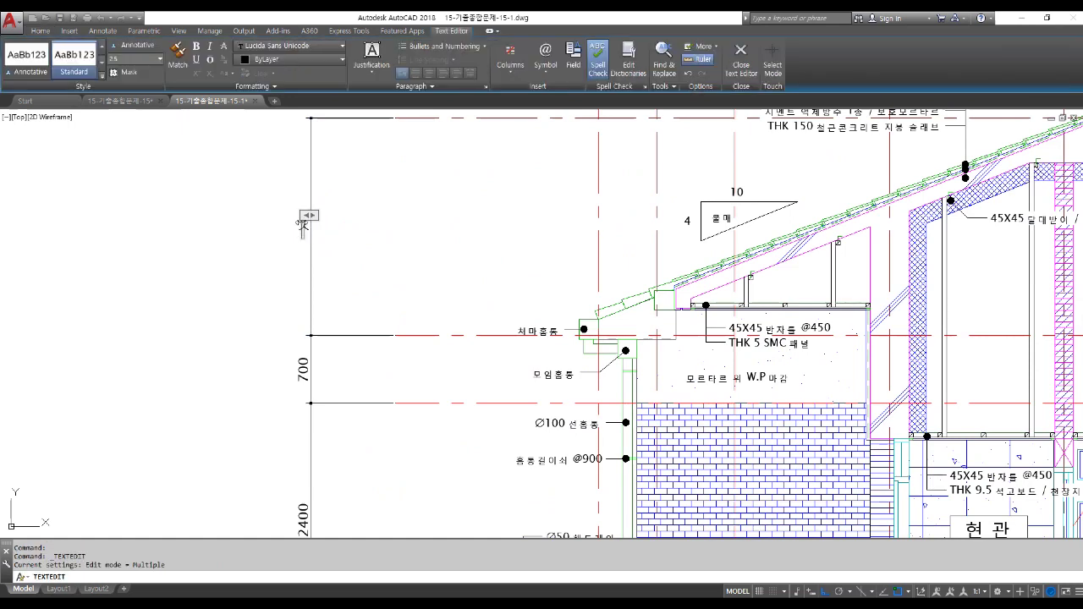
pyautogui.write('설계지')
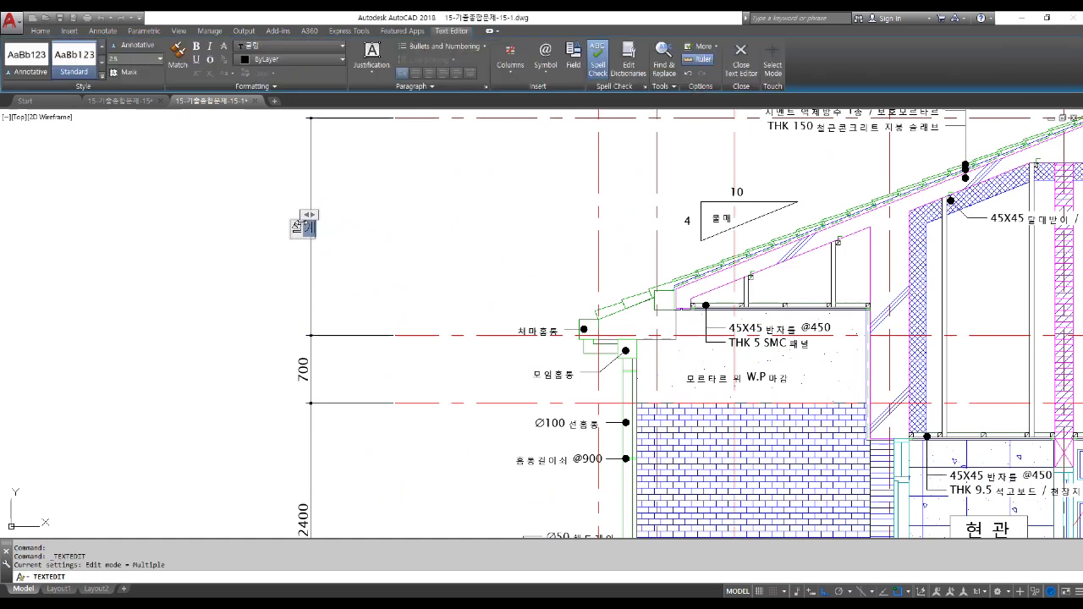
pyautogui.write('수')
pyautogui.press('Return')
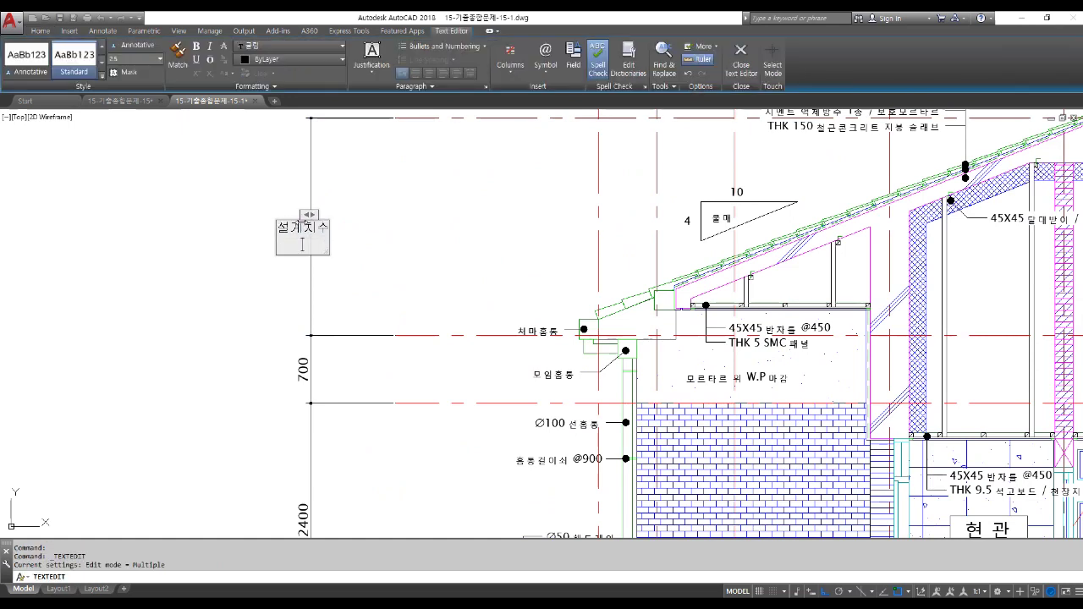
pyautogui.click(439, 309)
# Relabel the top-right 1534,38 dimension as 설계치수, correcting a typing slip.
pyautogui.scroll(-2, 390, 333)
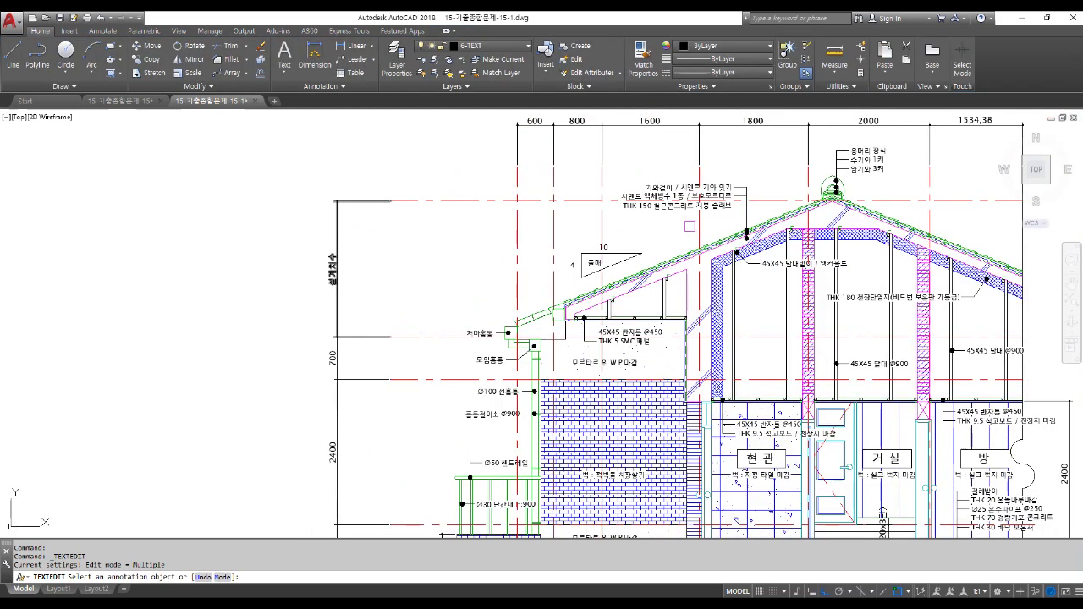
pyautogui.moveTo(691, 224); pyautogui.dragTo(344, 352, button='middle')
pyautogui.scroll(2, 636, 250)
pyautogui.click(614, 259)
pyautogui.write('설계치수')
pyautogui.press('BackSpace')
pyautogui.press('BackSpace')
pyautogui.press('BackSpace')
pyautogui.write('ㄱ')
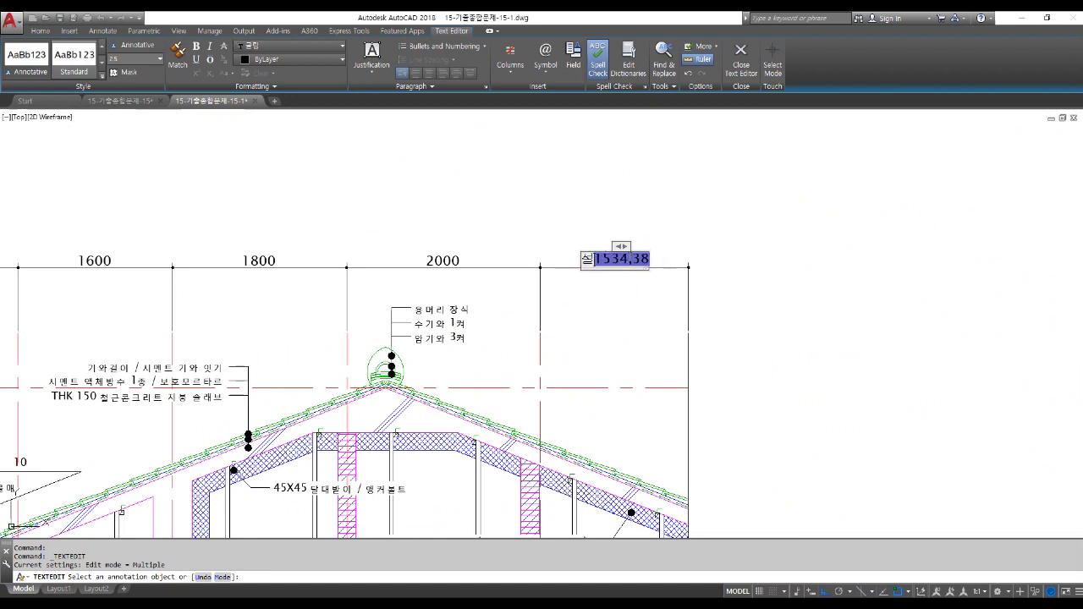
pyautogui.write('치수')
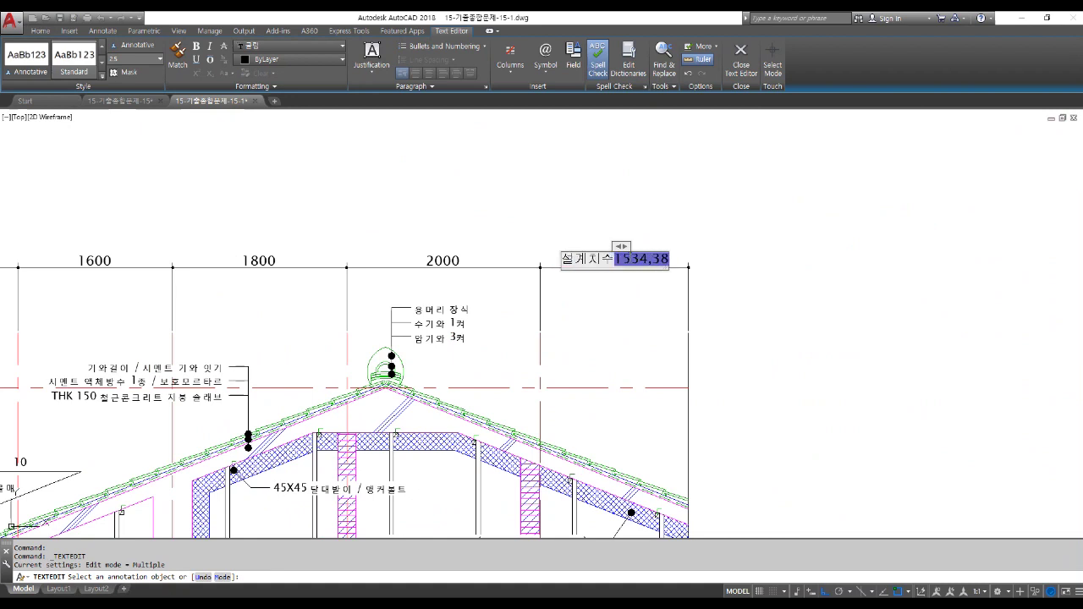
pyautogui.press('Return')
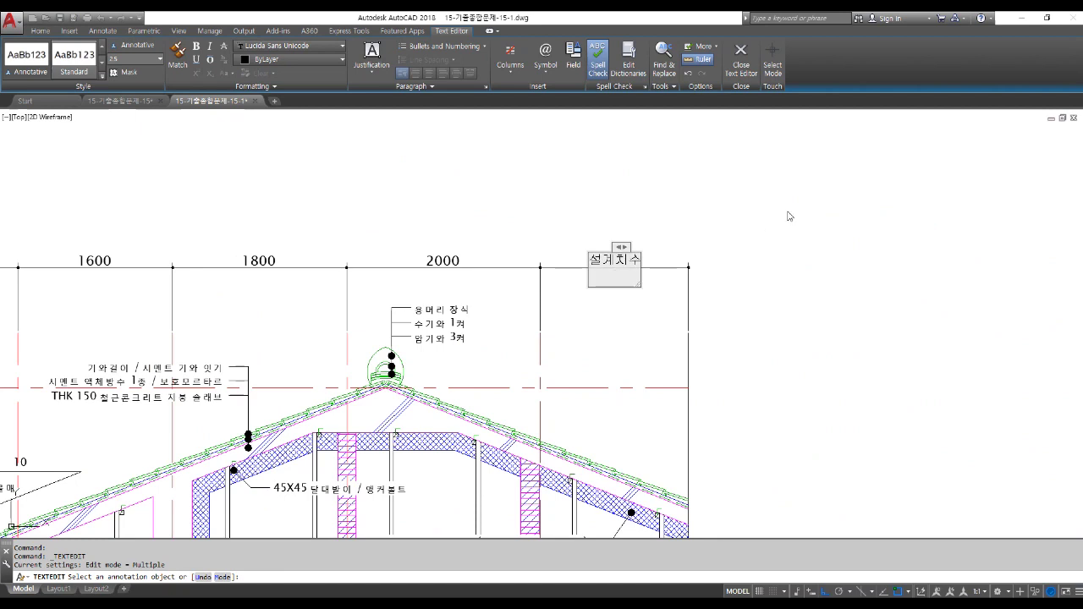
pyautogui.click(790, 217)
pyautogui.press('Escape')
pyautogui.scroll(-2, 737, 231)
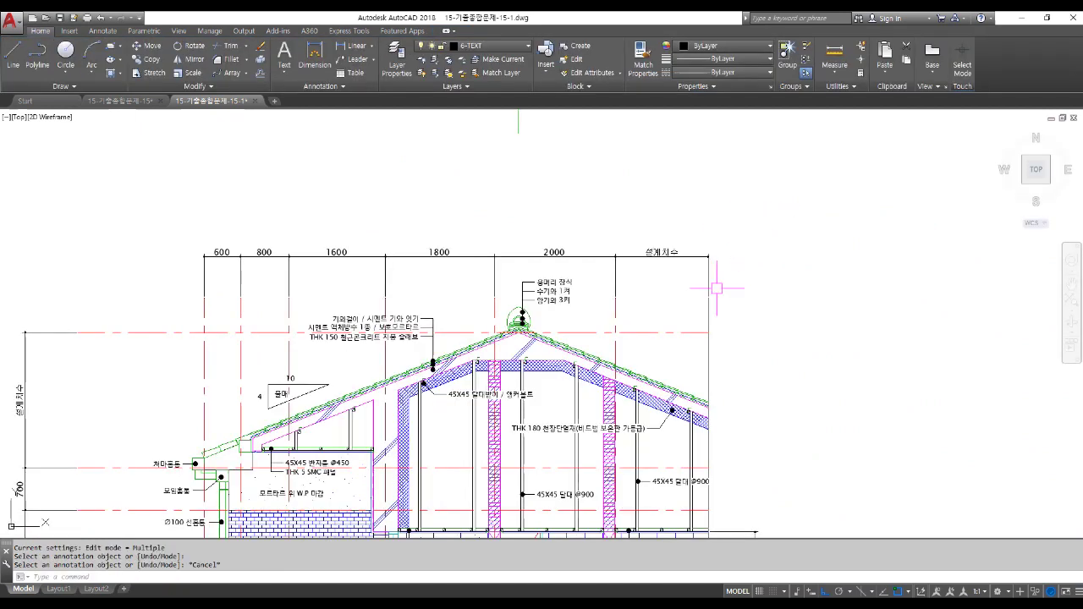
pyautogui.scroll(-2, 713, 292)
pyautogui.moveTo(771, 366)
pyautogui.mouseDown(button='middle')
pyautogui.moveTo(650, 285)
pyautogui.moveTo(643, 262)
pyautogui.moveTo(474, 165)
pyautogui.moveTo(400, 149)
pyautogui.mouseUp(button='middle')
pyautogui.scroll(-2, 553, 360)
pyautogui.moveTo(588, 435); pyautogui.dragTo(533, 321, button='middle')
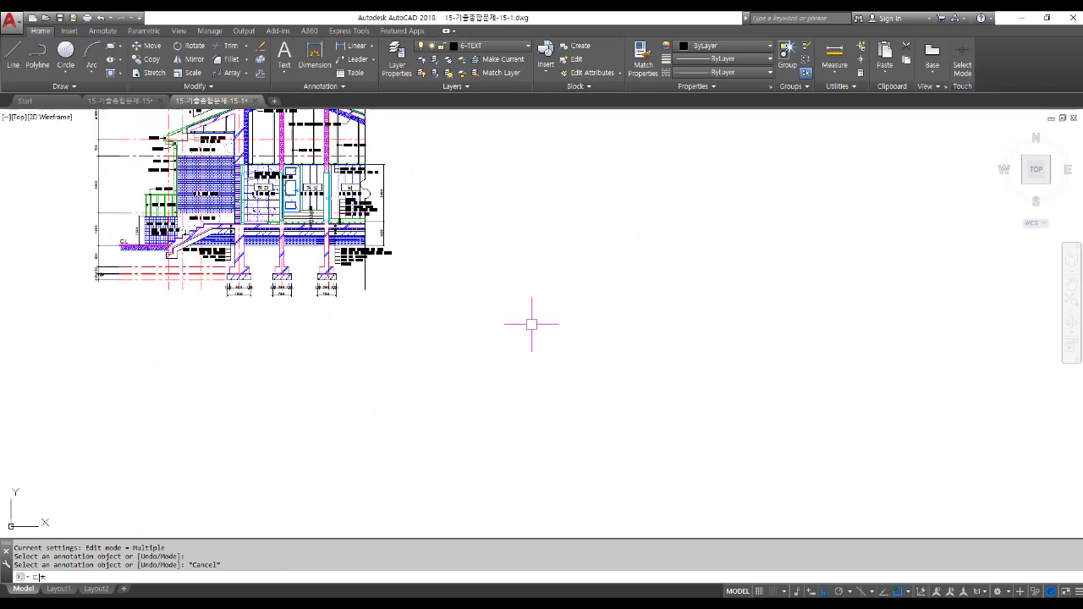
pyautogui.press('Return')
pyautogui.press('Escape')
pyautogui.write('rec')
pyautogui.press('Return')
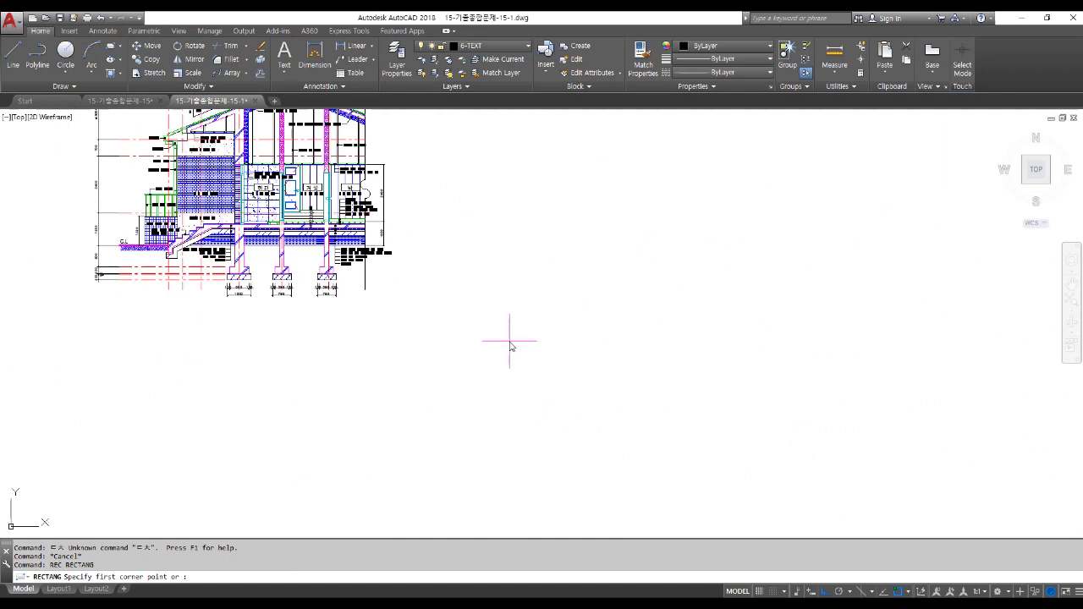
pyautogui.click(483, 460)
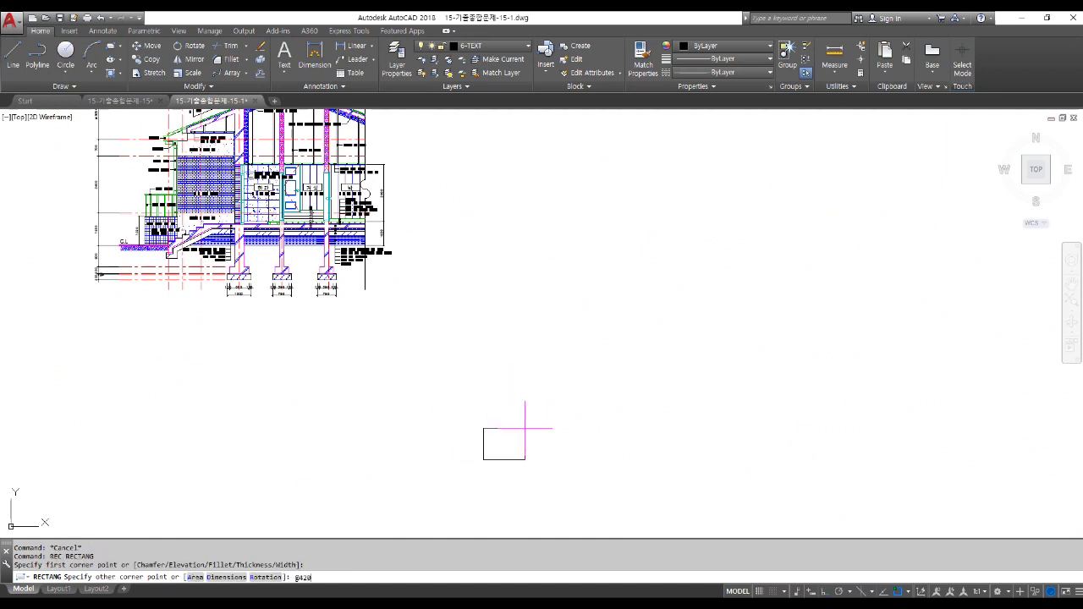
pyautogui.write('@420,297')
pyautogui.press('Return')
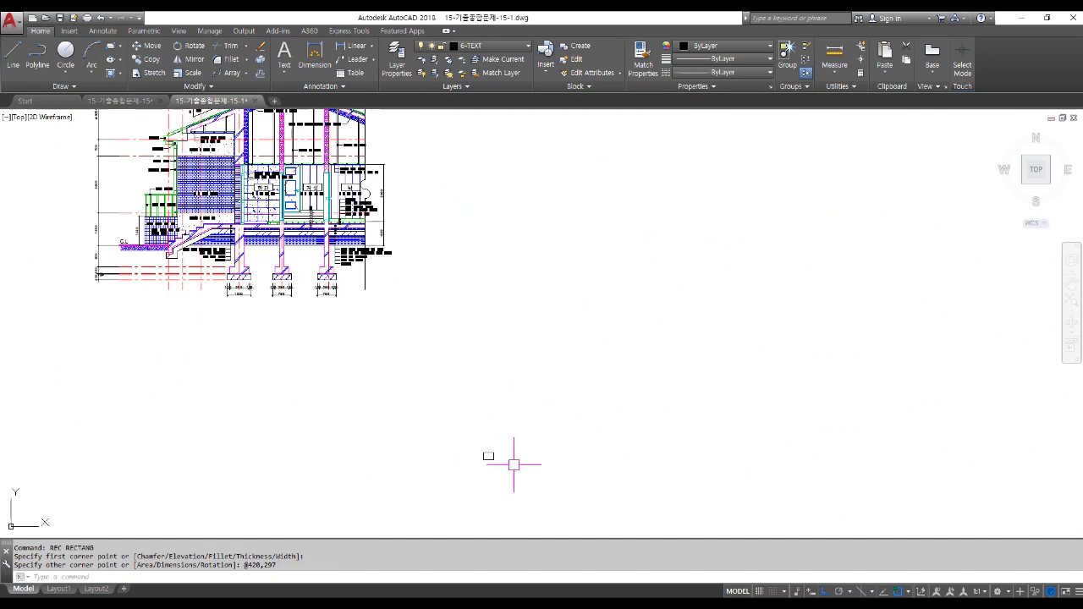
pyautogui.scroll(8, 485, 464)
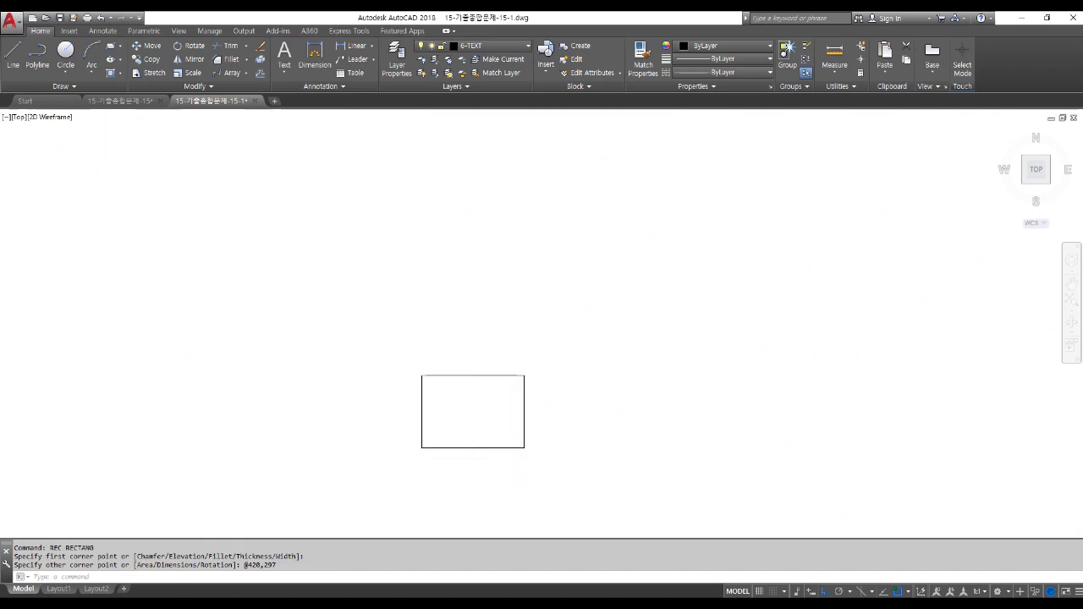
pyautogui.scroll(2, 468, 469)
# Offset the sheet border 10 inward to create the inner frame.
pyautogui.write('o')
pyautogui.press('Return')
pyautogui.write('10')
pyautogui.press('Return')
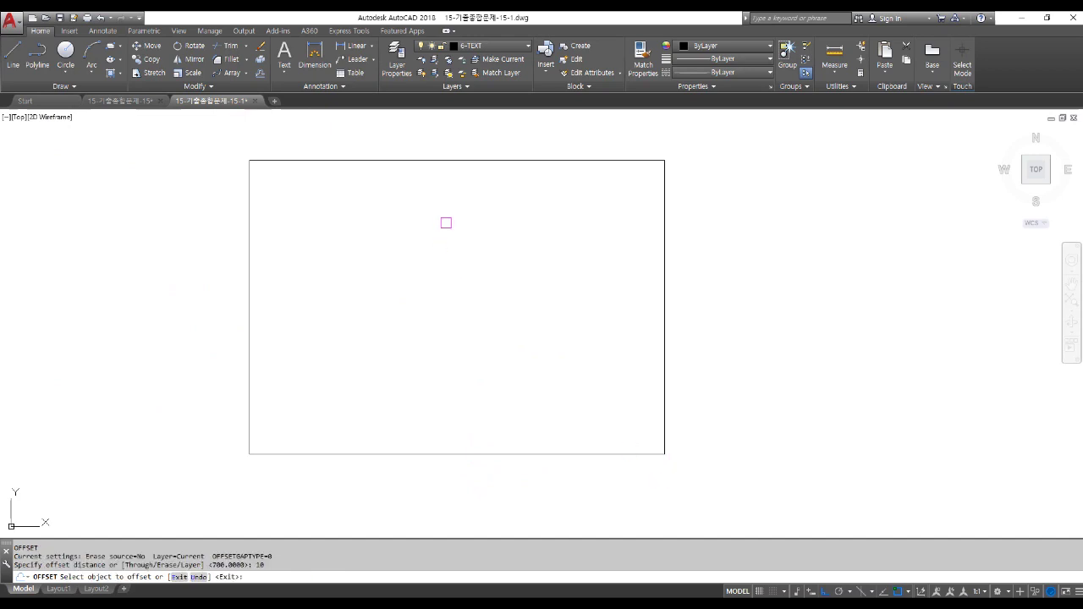
pyautogui.click(438, 160)
pyautogui.click(447, 254)
pyautogui.press('Return')
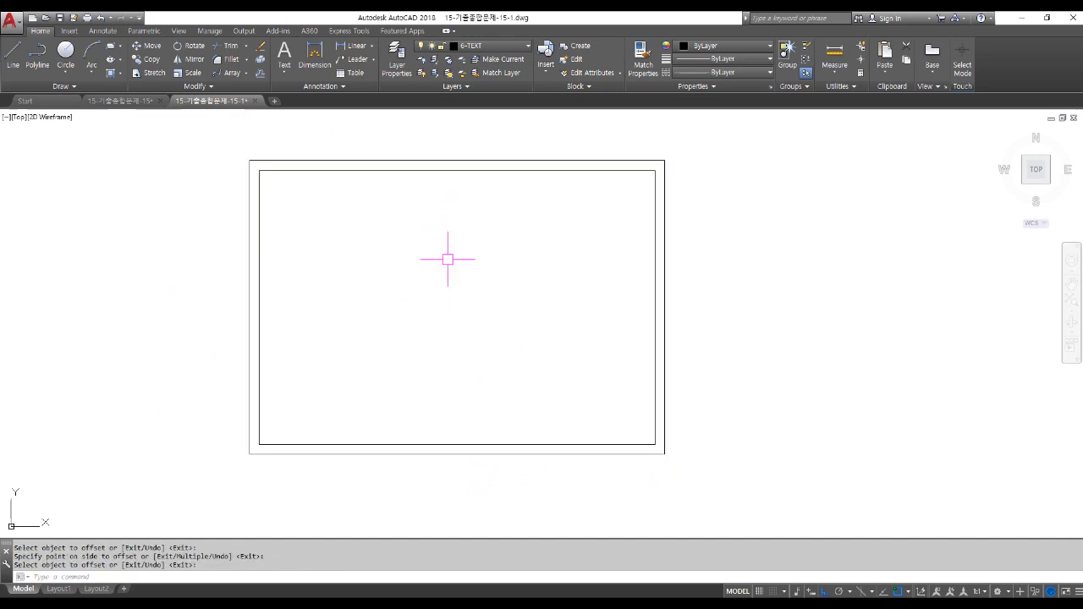
pyautogui.press('Return')
# Give the inner frame a global width of 1 in the Properties palette.
pyautogui.click(422, 171)
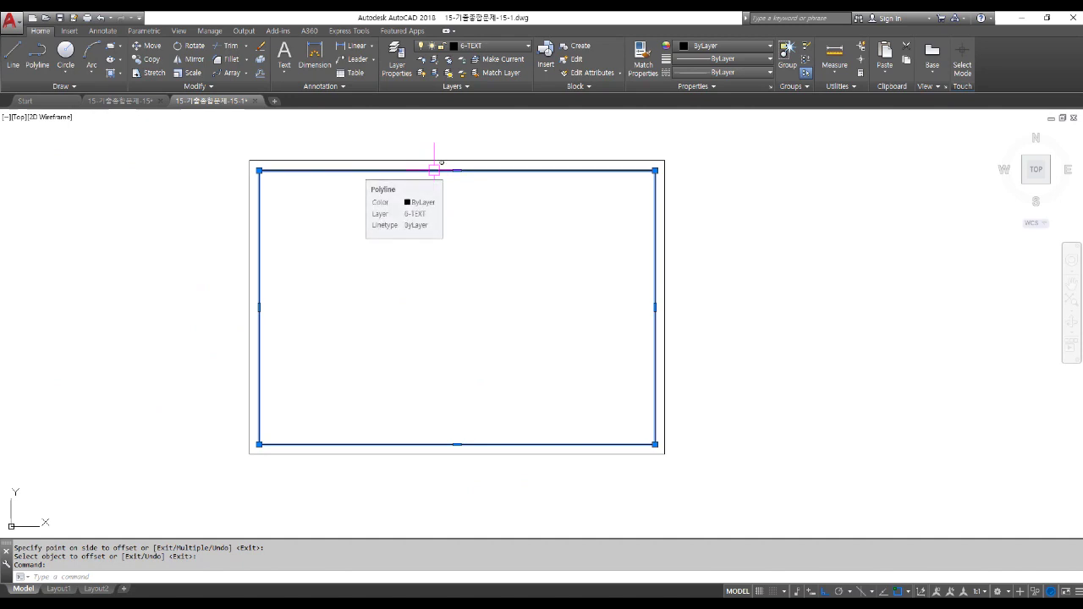
pyautogui.hotkey('ctrl', '1')
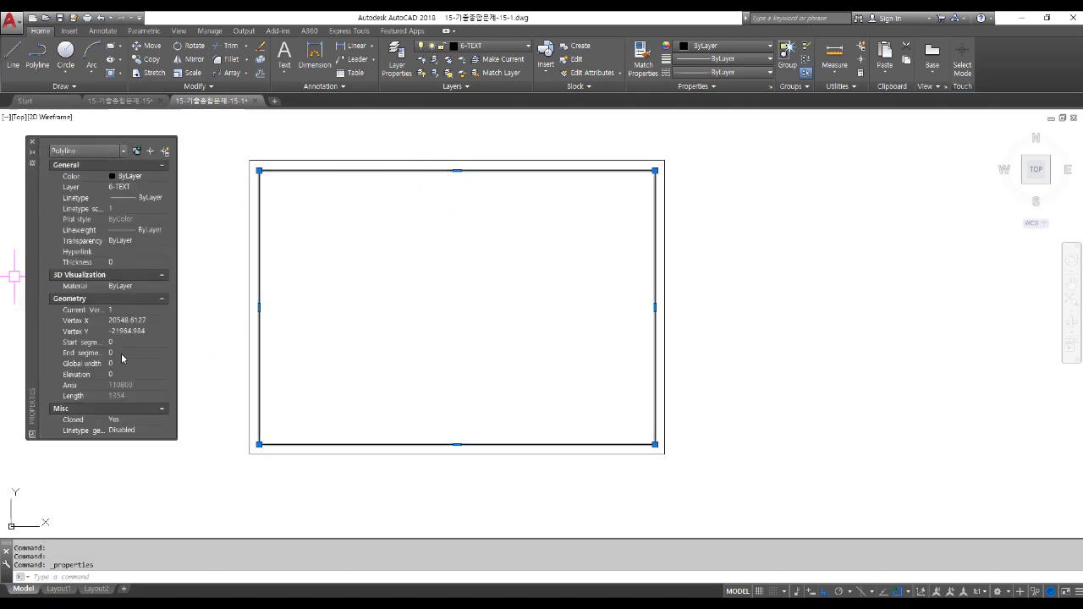
pyautogui.click(121, 363)
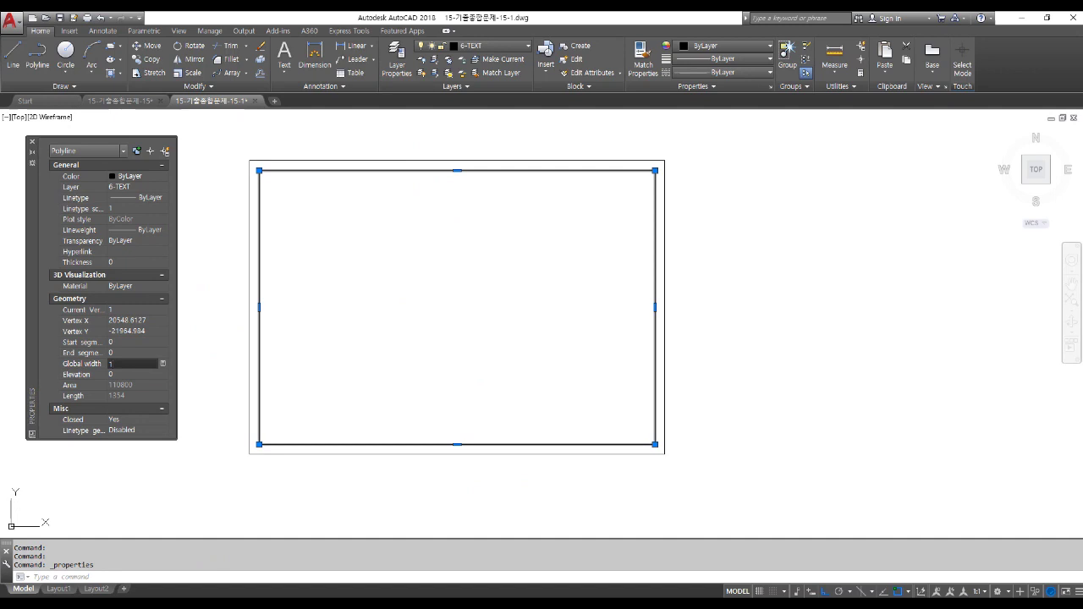
pyautogui.write('1')
pyautogui.press('Tab')
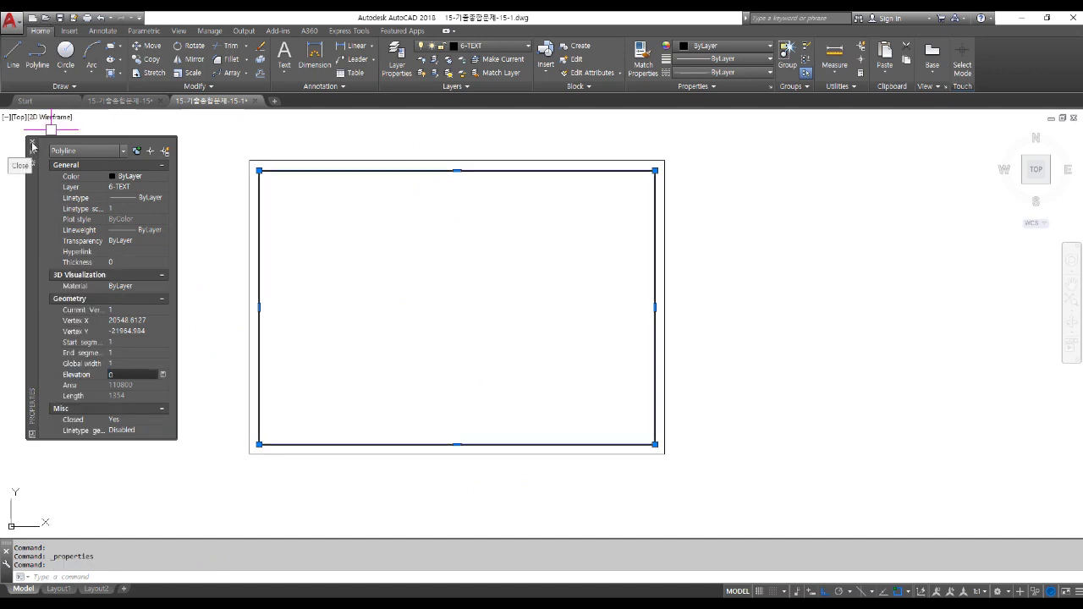
pyautogui.click(32, 145)
pyautogui.press('Escape')
pyautogui.press('Escape')
pyautogui.press('Escape')
pyautogui.write('rec')
pyautogui.press('Escape')
pyautogui.press('Escape')
pyautogui.write('rec')
pyautogui.press('Return')
# Place the 100 × 30 title-block rectangle inside the frame and explode it into lines.
pyautogui.click(359, 353)
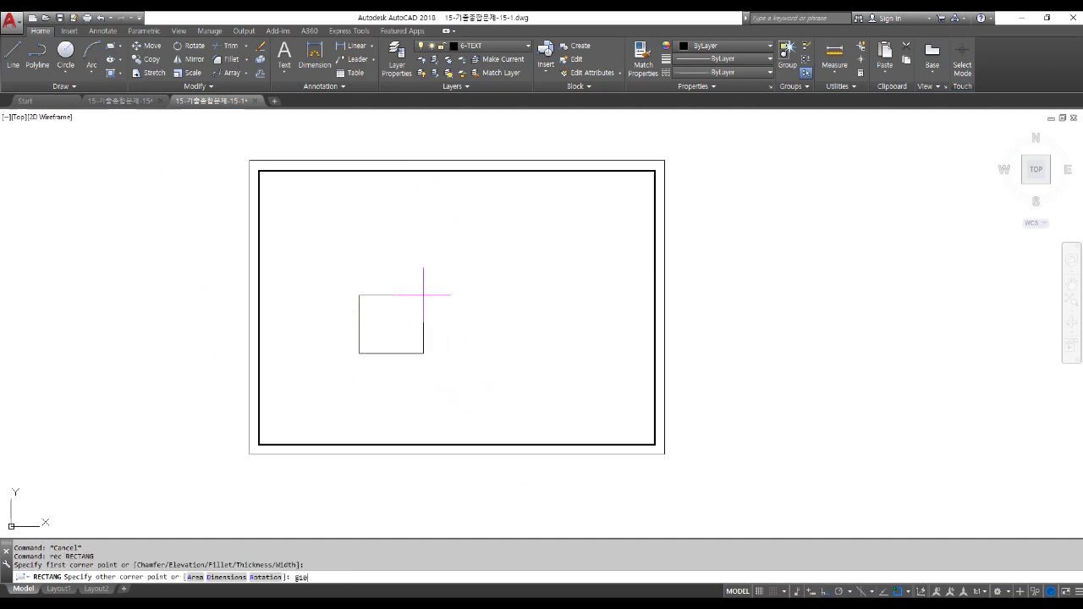
pyautogui.press('Return')
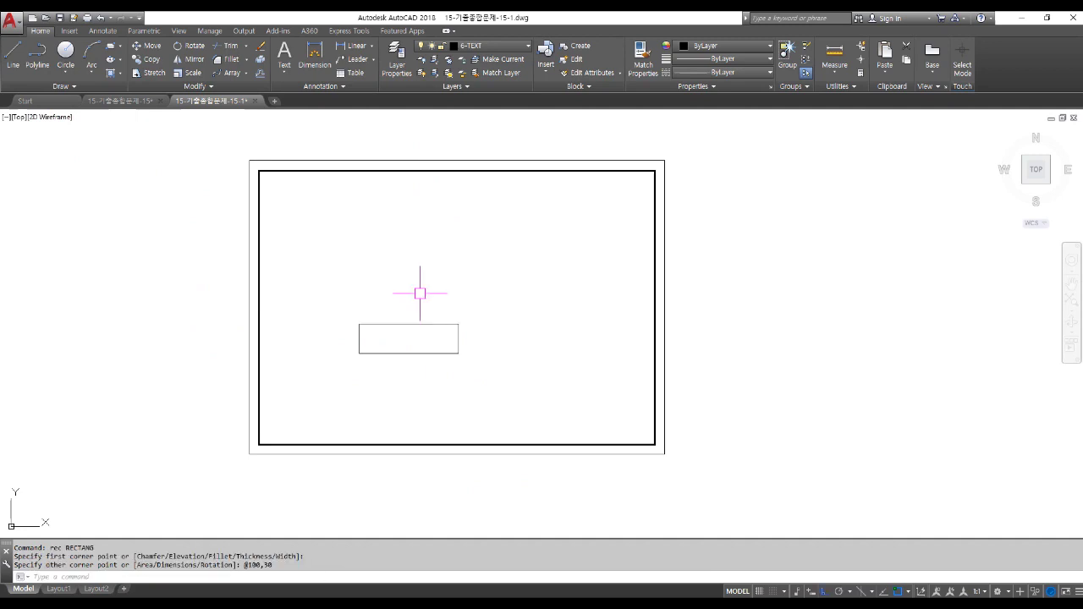
pyautogui.write('x')
pyautogui.press('Return')
pyautogui.click(411, 324)
pyautogui.press('Return')
pyautogui.scroll(2, 418, 381)
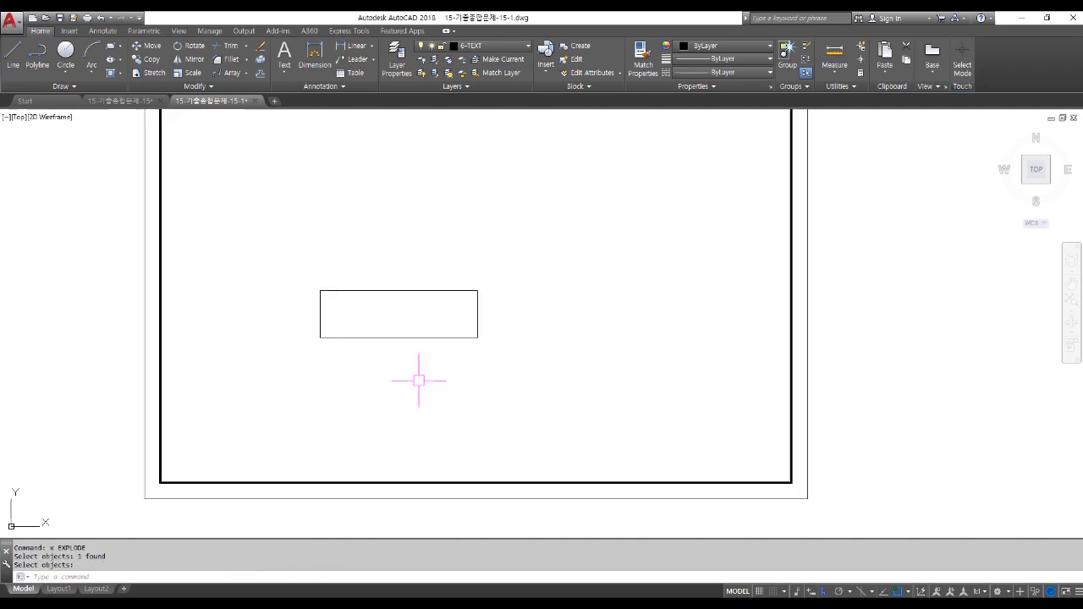
# Offset the title block's top edge 10 twice to create two row lines.
pyautogui.write('o')
pyautogui.press('Return')
pyautogui.write('10')
pyautogui.press('Return')
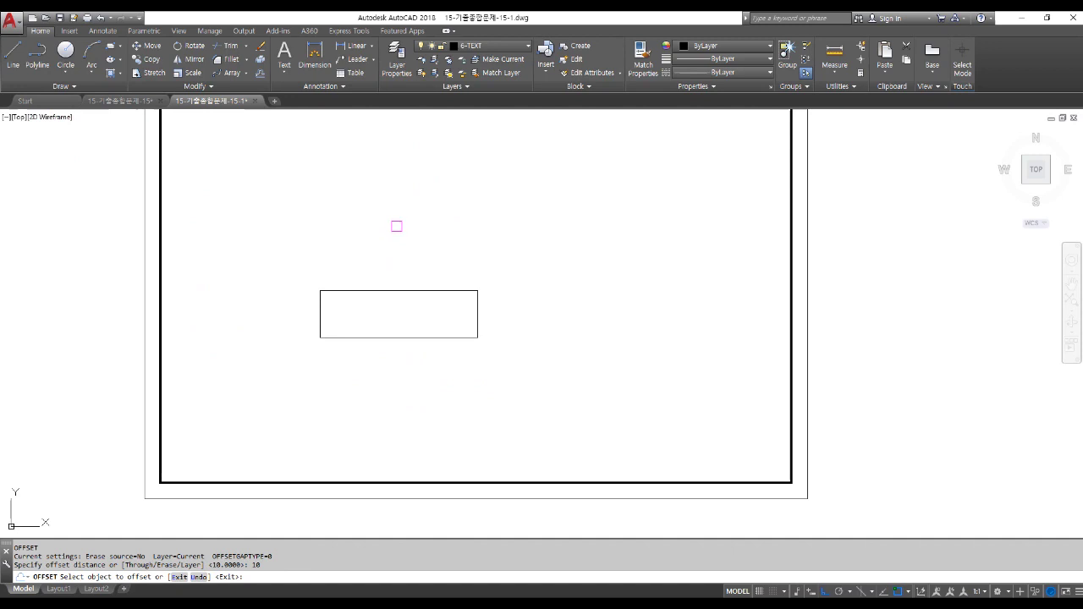
pyautogui.click(378, 291)
pyautogui.click(377, 307)
pyautogui.click(378, 307)
pyautogui.press('Escape')
# Offset the left edge by 25 twice to add two column lines.
pyautogui.write('o')
pyautogui.press('Return')
pyautogui.write('25')
pyautogui.press('Return')
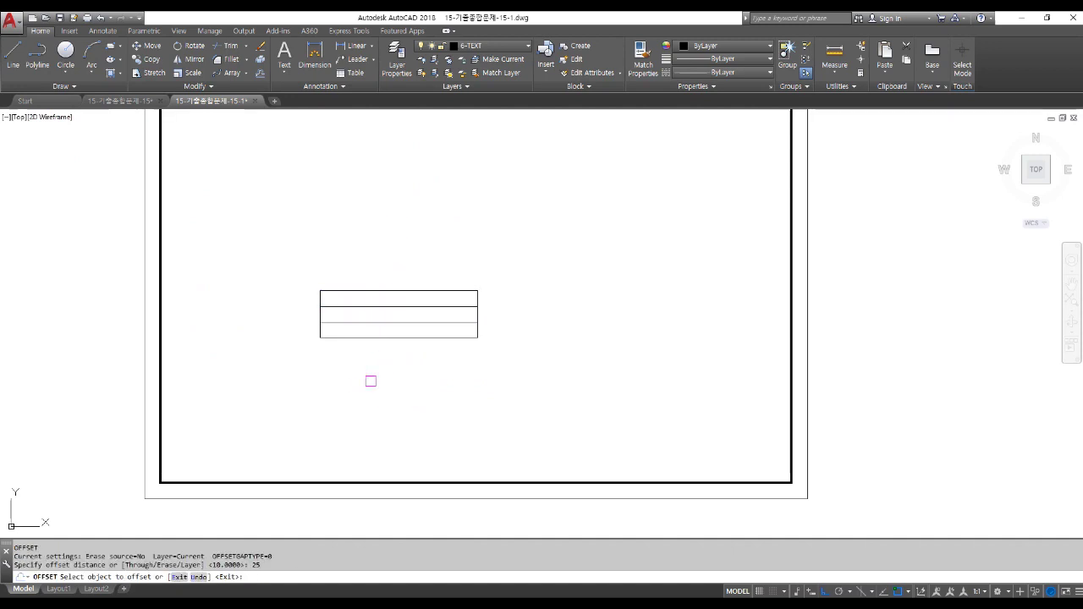
pyautogui.click(321, 315)
pyautogui.click(356, 320)
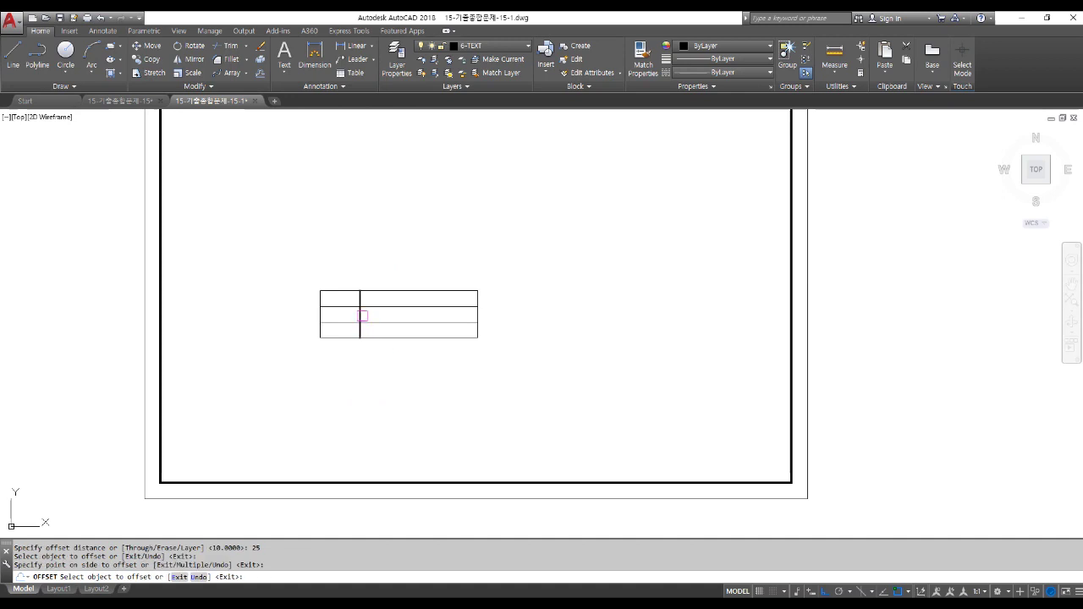
pyautogui.click(361, 315)
pyautogui.click(472, 335)
pyautogui.press('Escape')
# Trim the row lines out of the wide right cell.
pyautogui.write('tr')
pyautogui.press('Return')
pyautogui.press('Return')
pyautogui.click(450, 336)
pyautogui.press('Return')
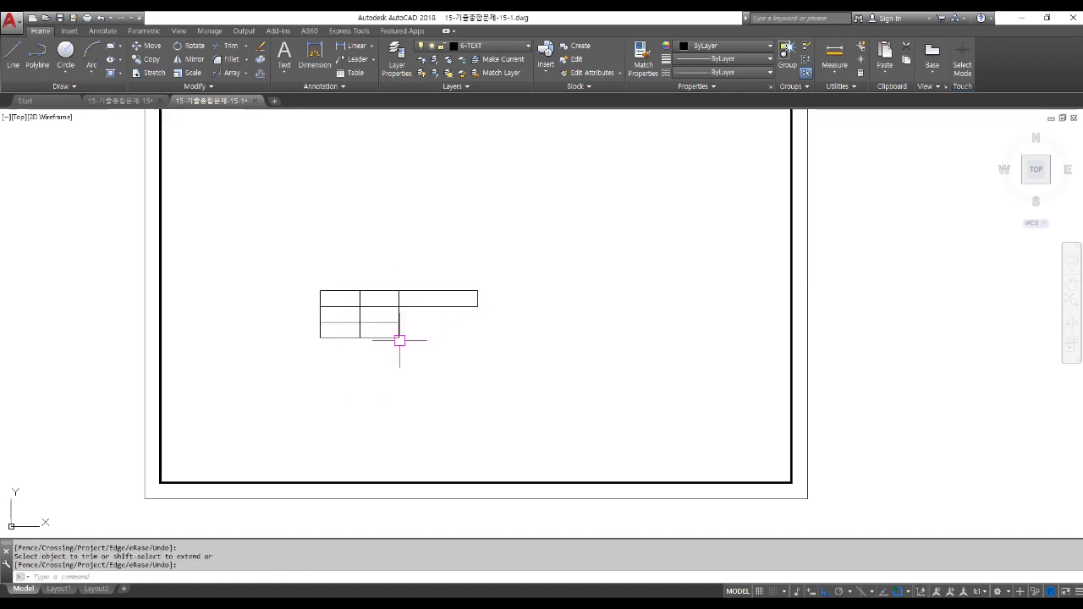
pyautogui.scroll(2, 372, 338)
pyautogui.scroll(2, 439, 340)
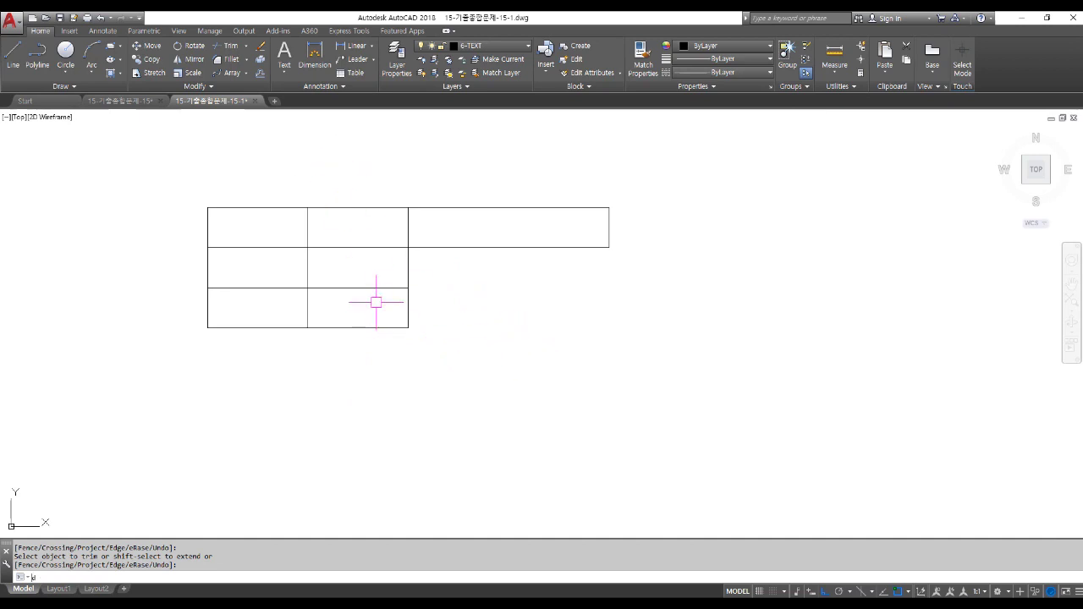
# Start middle-centre single-line text positioned midway across the top-left cell.
pyautogui.write('t')
pyautogui.press('Return')
pyautogui.write('mc')
pyautogui.press('Return')
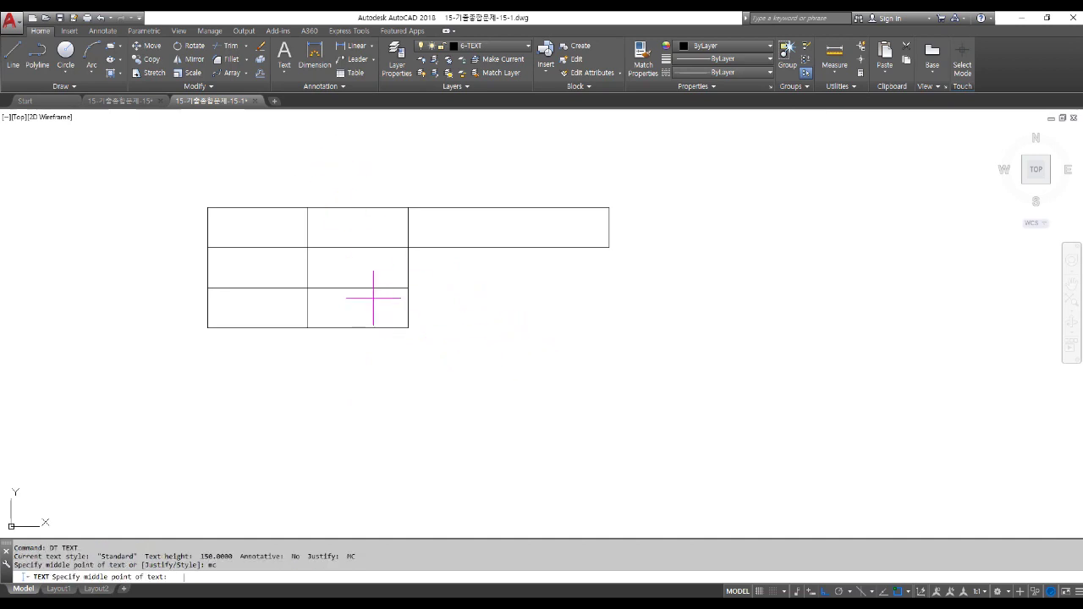
pyautogui.keyDown('shift'); pyautogui.rightClick(340, 257); pyautogui.keyUp('shift')
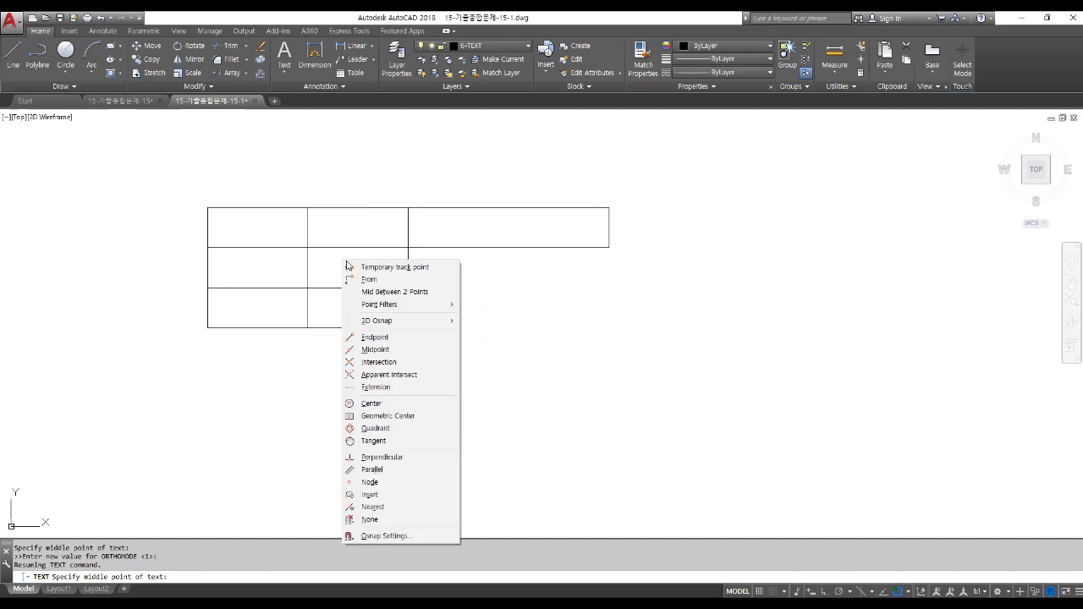
pyautogui.click(400, 293)
pyautogui.scroll(2, 211, 246)
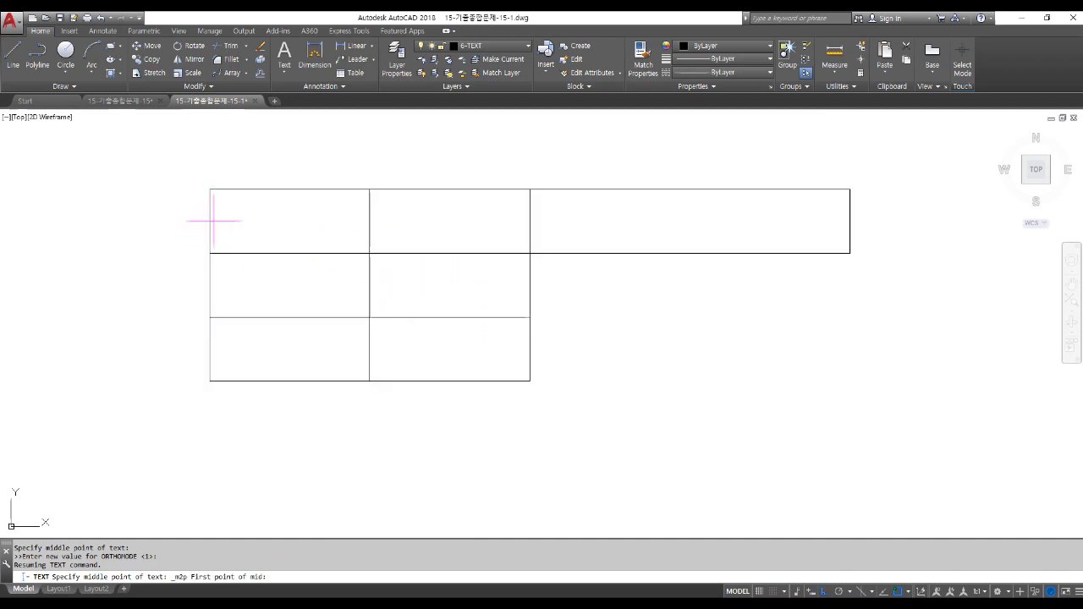
pyautogui.click(209, 188)
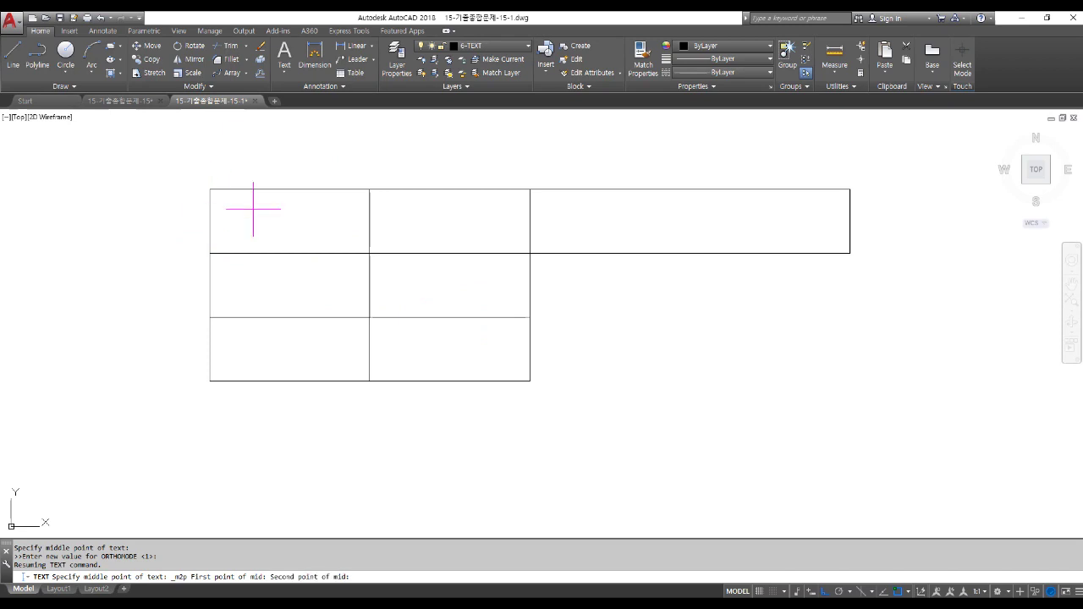
pyautogui.click(369, 253)
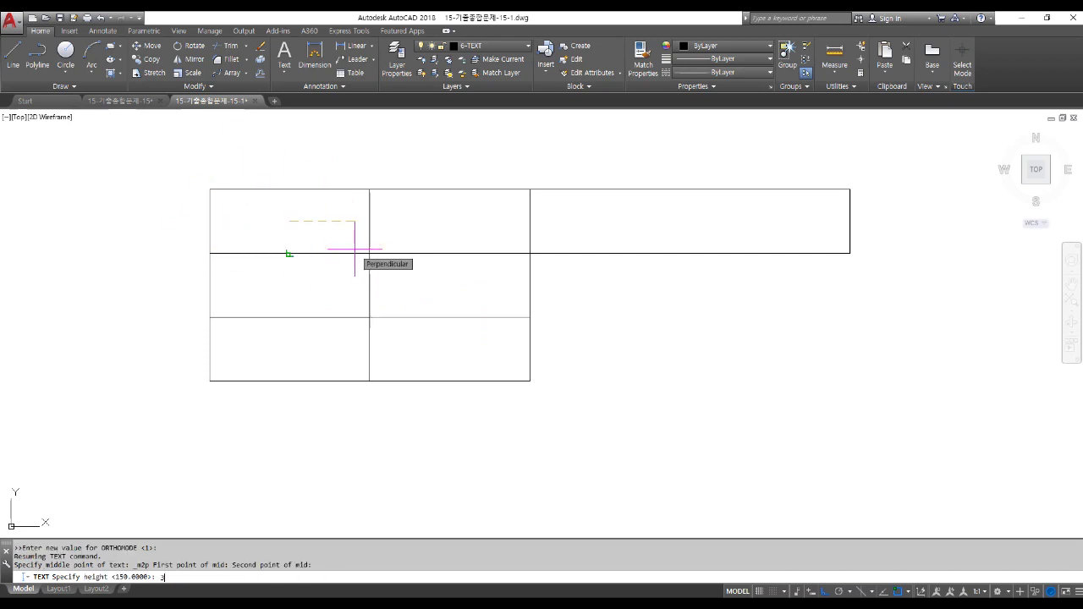
# Enter 수험번호 at height 3 with zero rotation.
pyautogui.write('3')
pyautogui.press('Return')
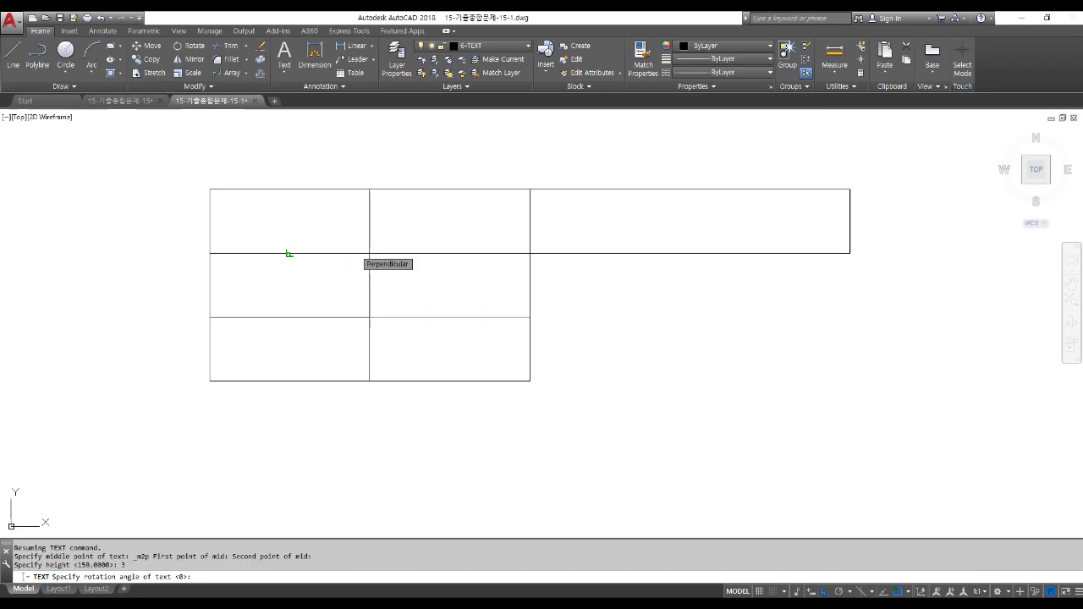
pyautogui.press('Return')
pyautogui.write('수험번호')
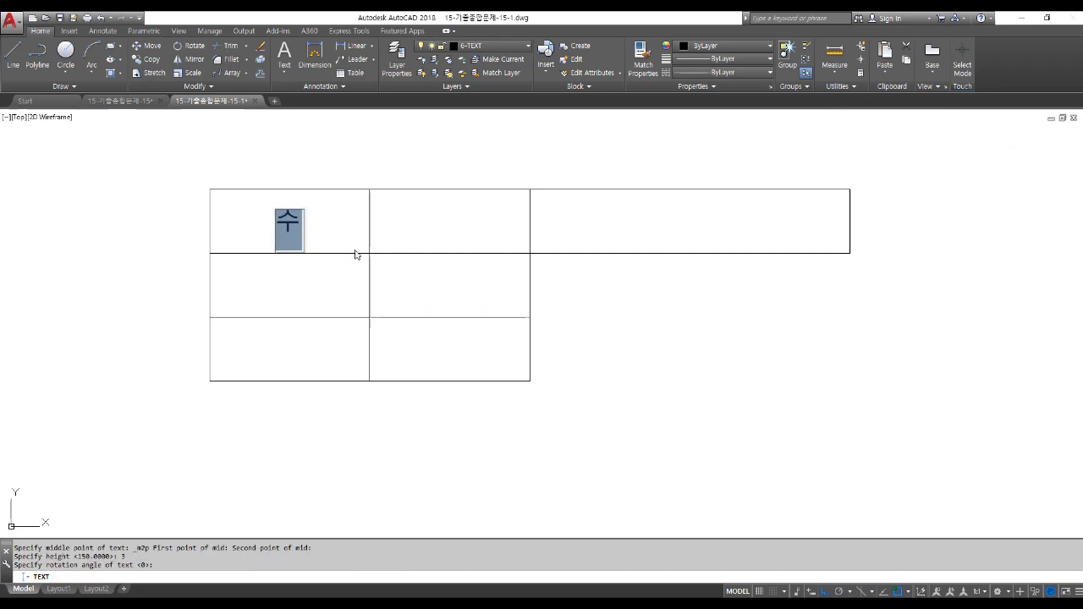
pyautogui.press('Return')
pyautogui.press('Return')
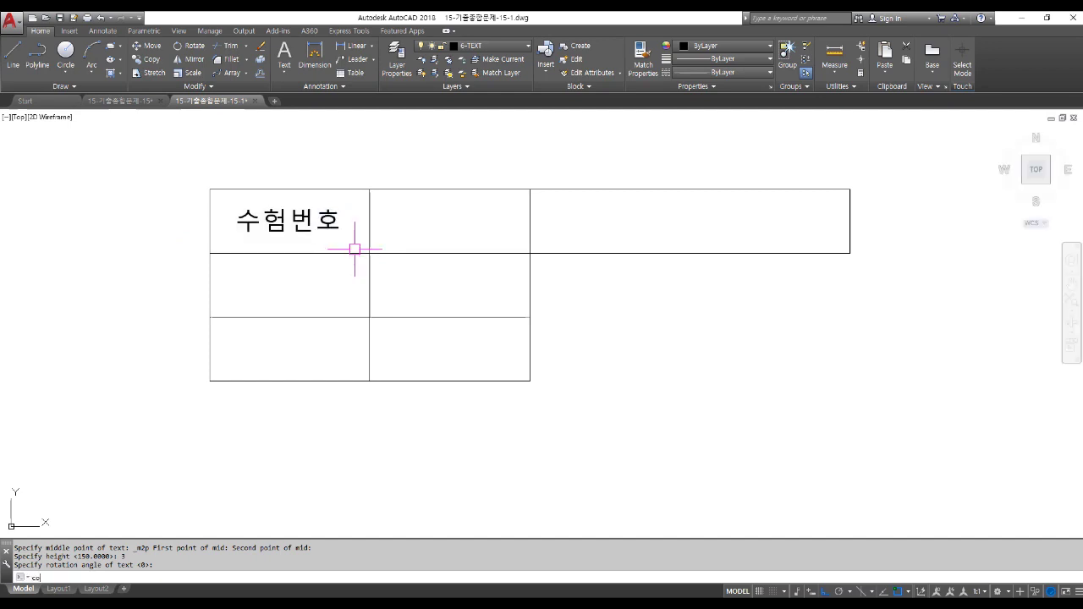
# Copy 수험번호 into column 1 rows 2–3, column 2 rows 1–2, and the wide top-right cell.
pyautogui.write('co')
pyautogui.press('Return')
pyautogui.click(292, 242)
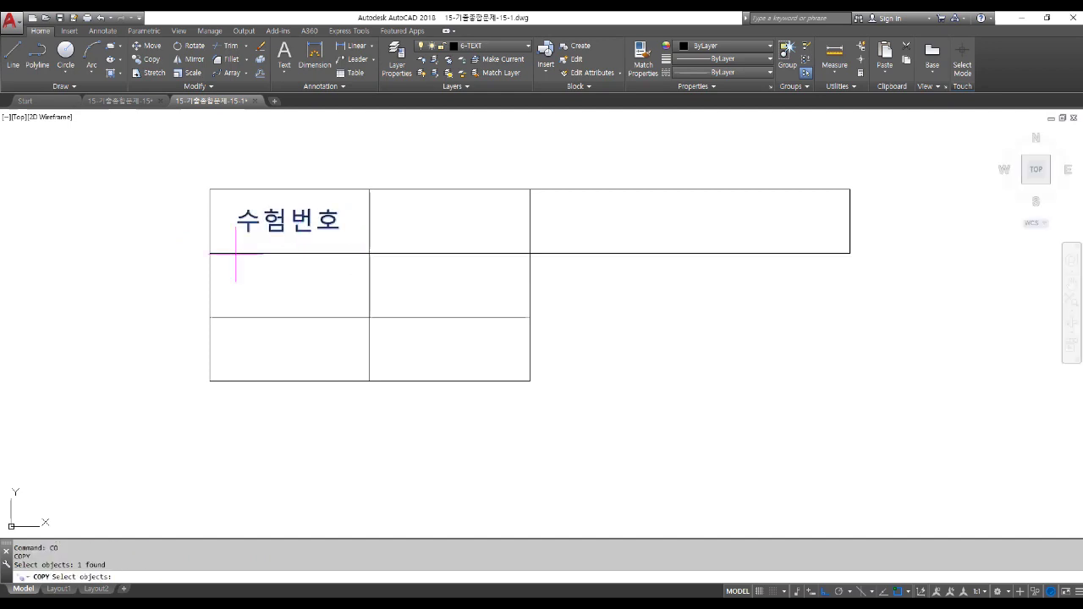
pyautogui.press('Return')
pyautogui.click(209, 253)
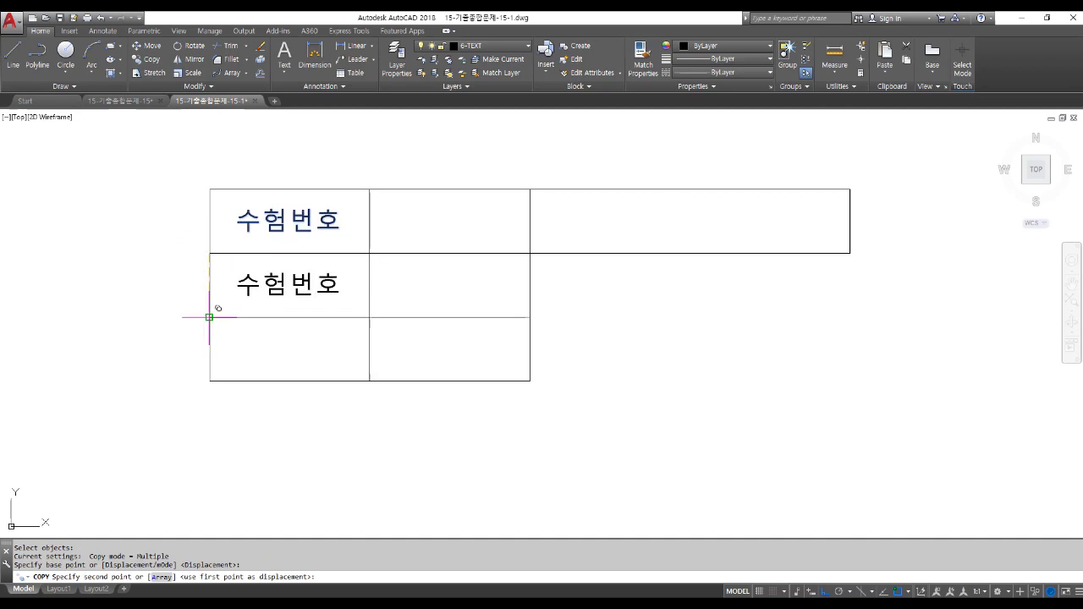
pyautogui.click(209, 317)
pyautogui.click(209, 381)
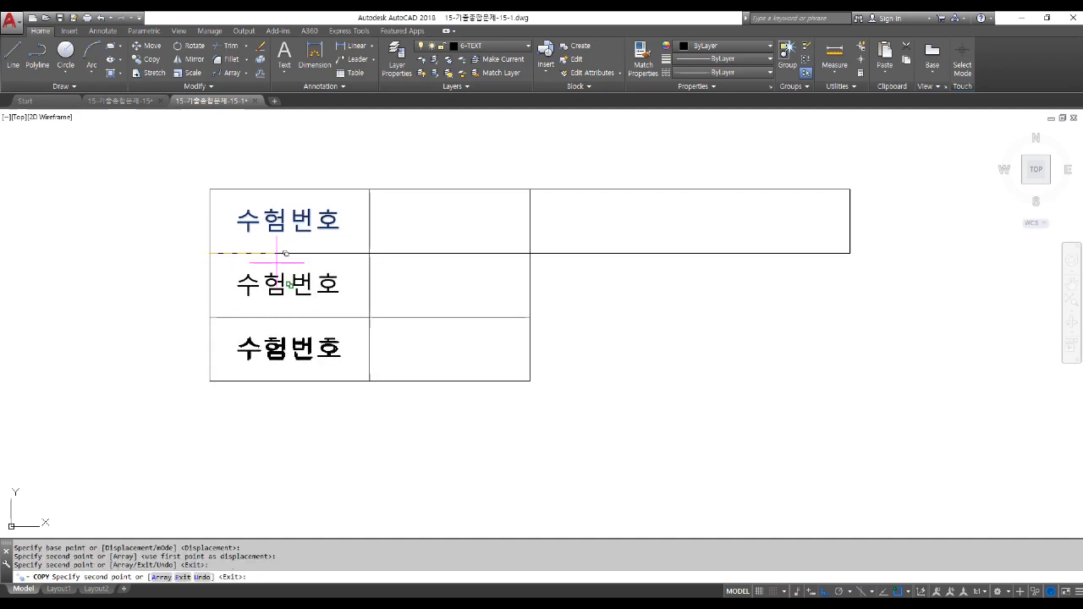
pyautogui.click(370, 253)
pyautogui.click(370, 318)
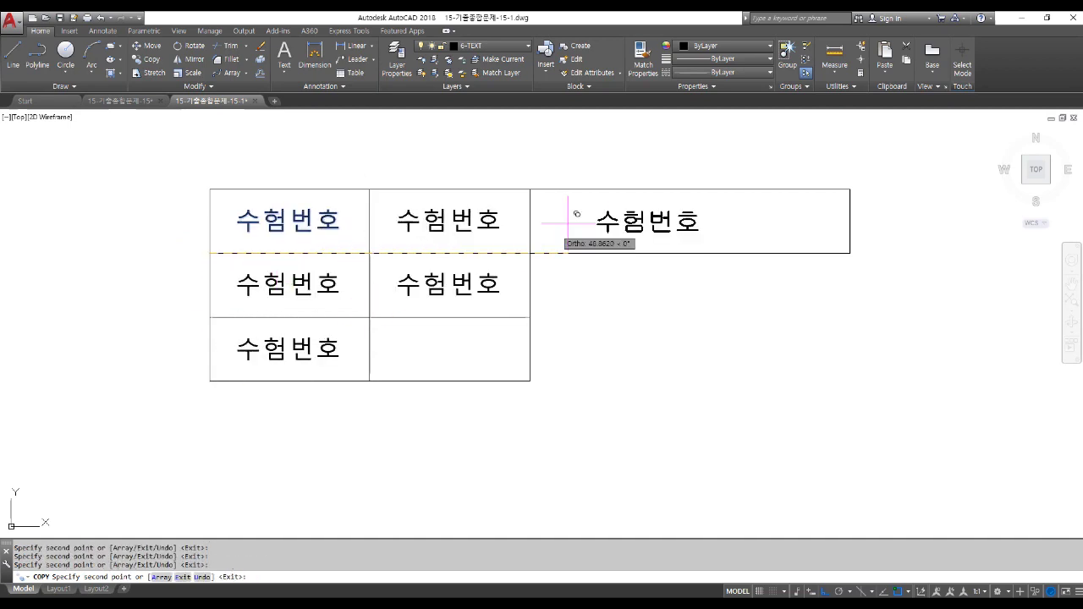
pyautogui.click(530, 253)
pyautogui.press('Return')
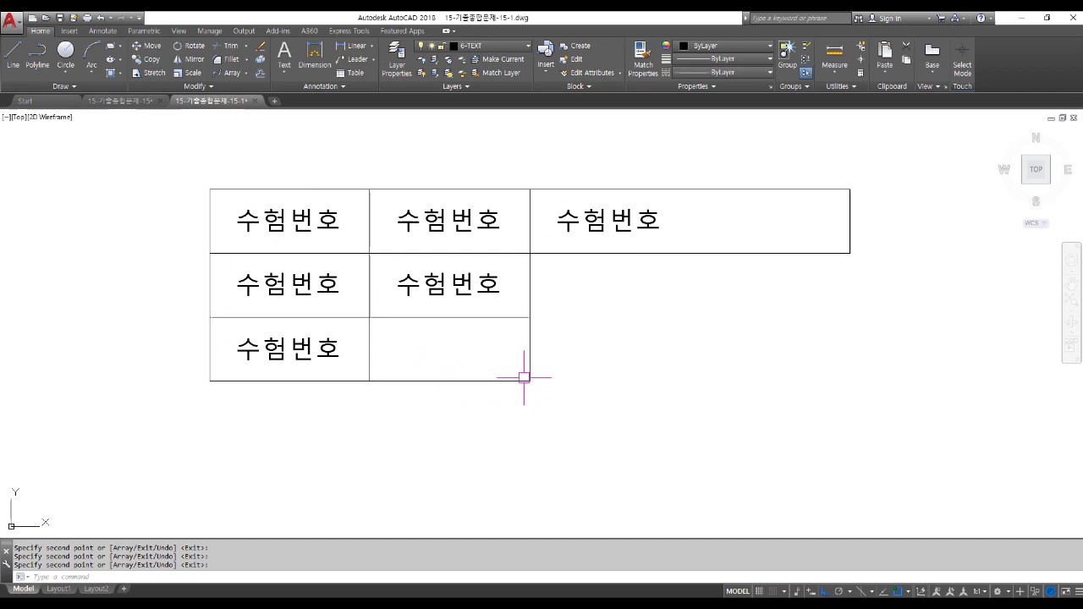
# Begin moving the label in the wide top-right cell from a chosen base point.
pyautogui.press('m')
pyautogui.press('Return')
pyautogui.click(597, 222)
pyautogui.press('Return')
pyautogui.click(620, 350)
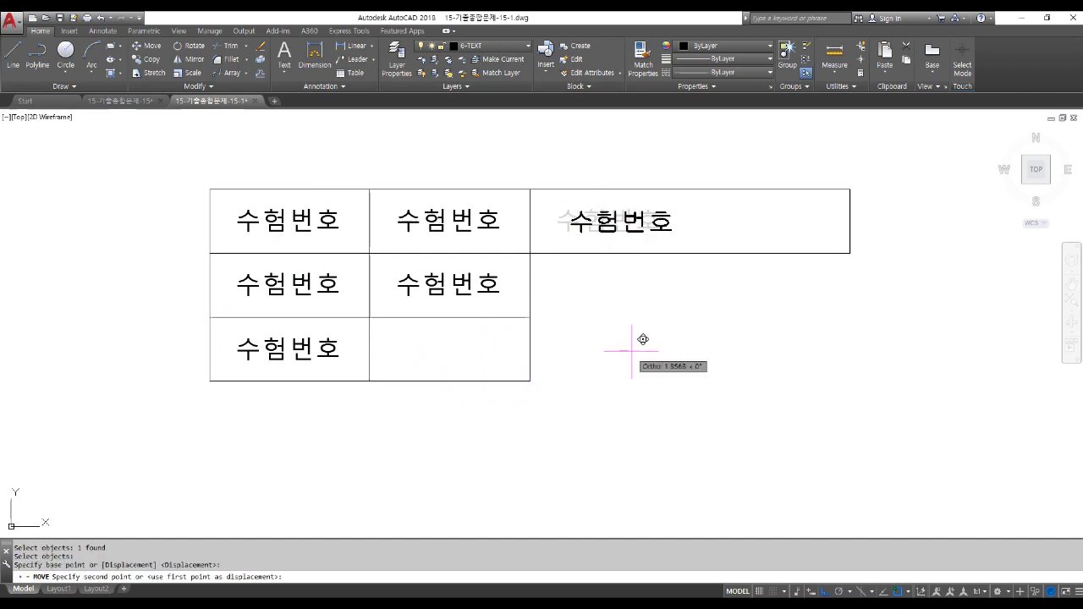
# Enter the candidate's exam number in the top-middle title block cell.
pyautogui.press('Return')
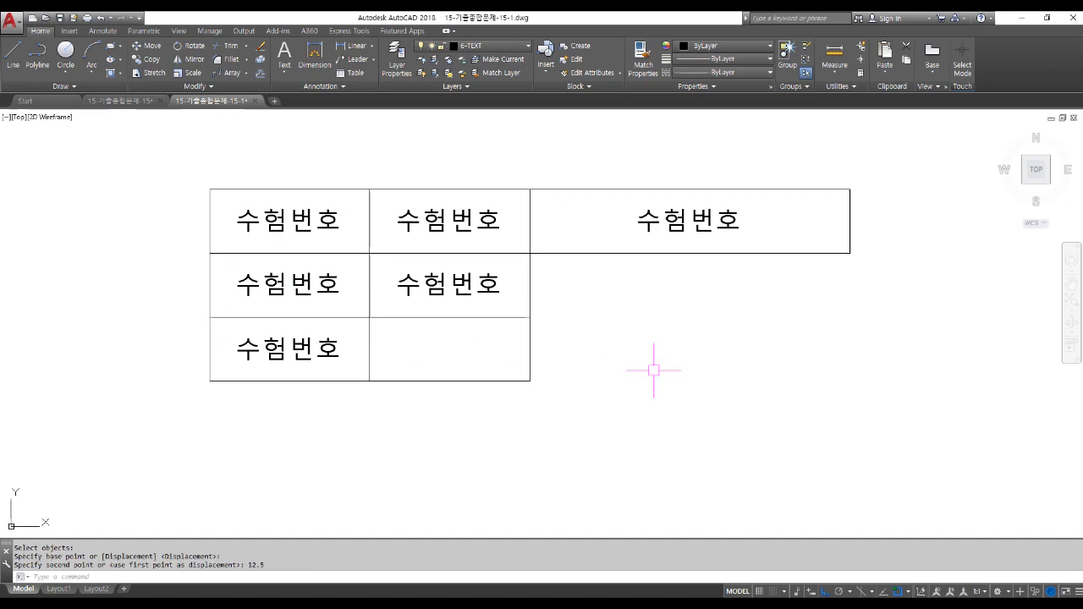
pyautogui.click(436, 230)
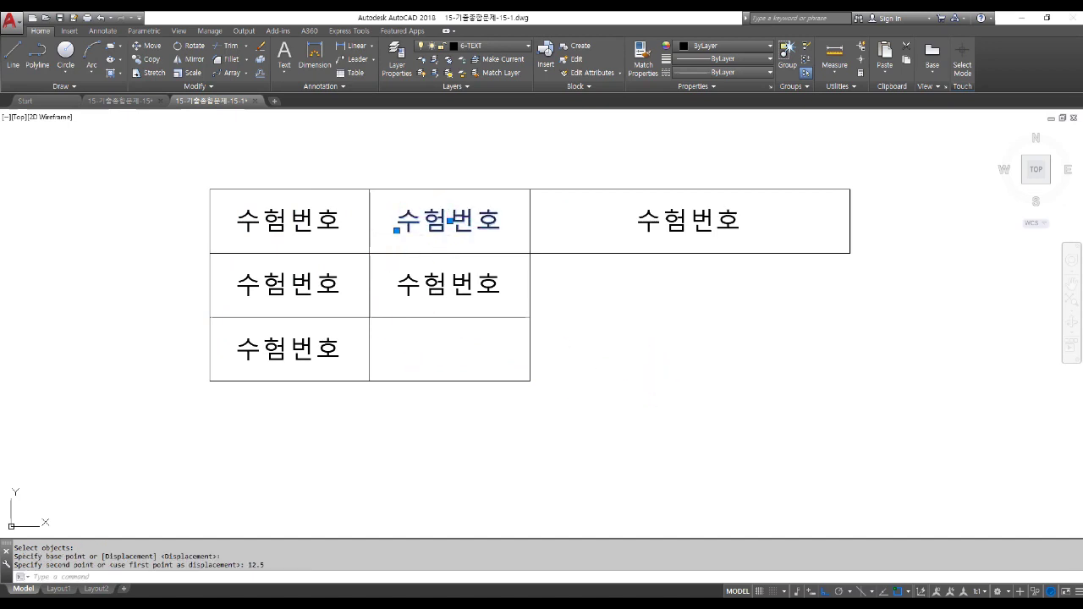
pyautogui.doubleClick(443, 222)
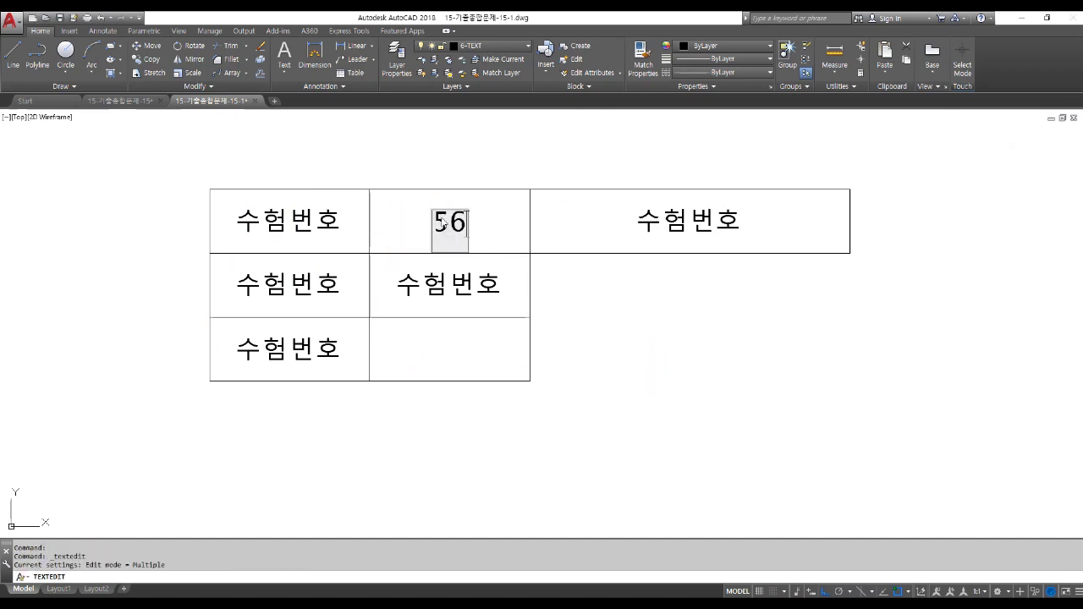
pyautogui.click(592, 301)
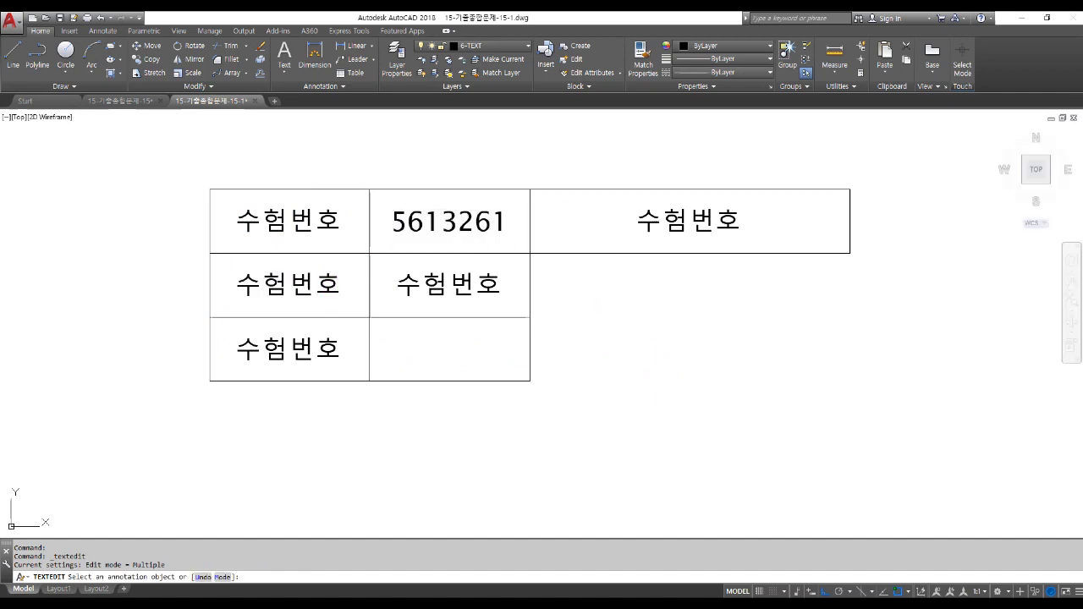
# Label the second-row cell '성 명' and enter the candidate's name in the cell beside it.
pyautogui.doubleClick(329, 289)
pyautogui.write('ㅅ')
pyautogui.press('BackSpace')
pyautogui.write('성    명')
pyautogui.press('Return')
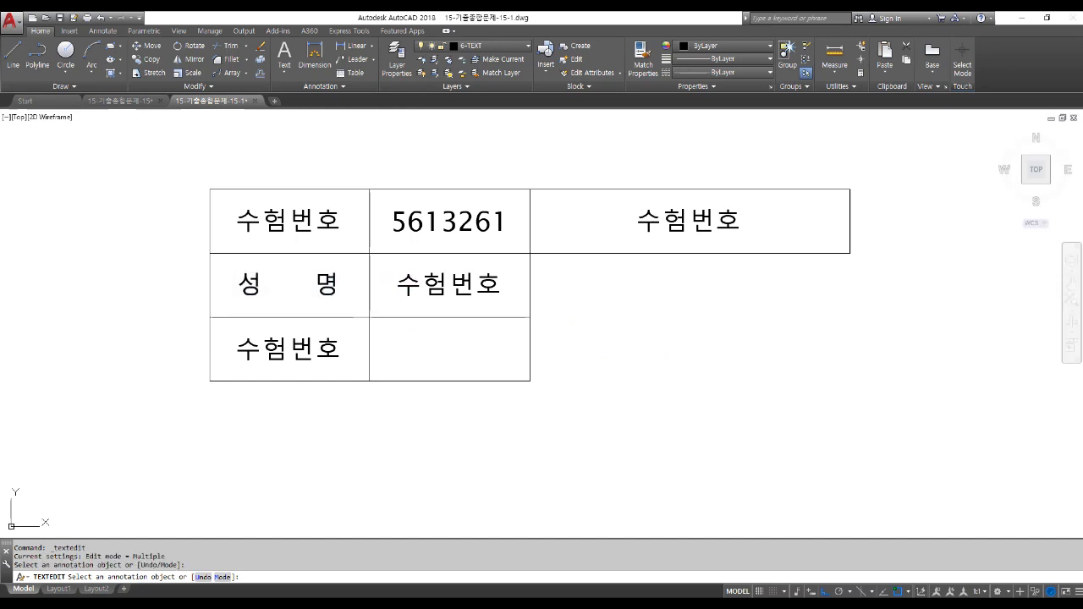
pyautogui.click(442, 284)
pyautogui.press('BackSpace')
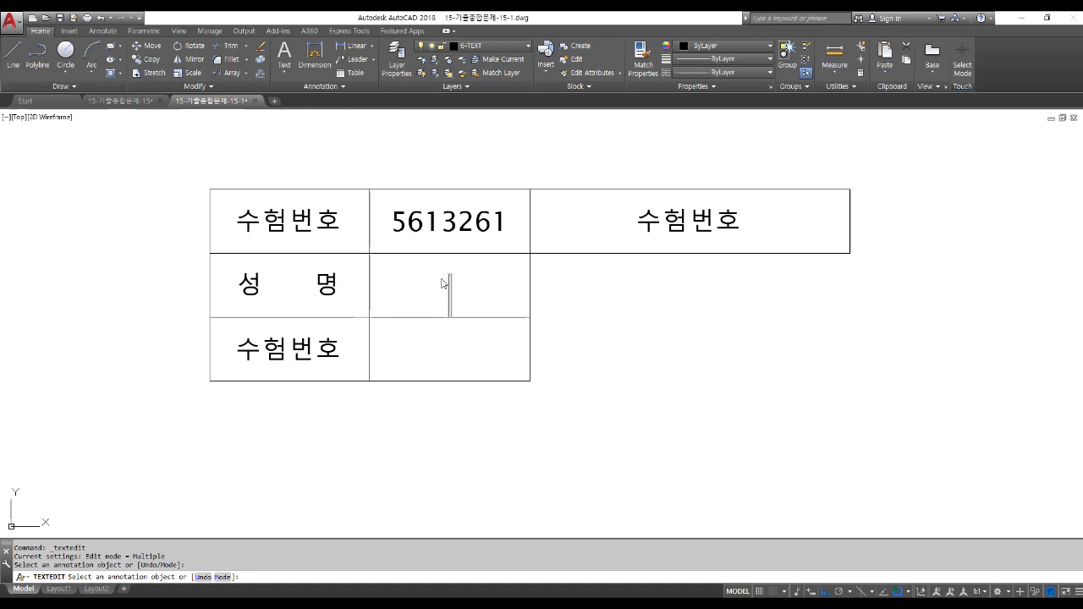
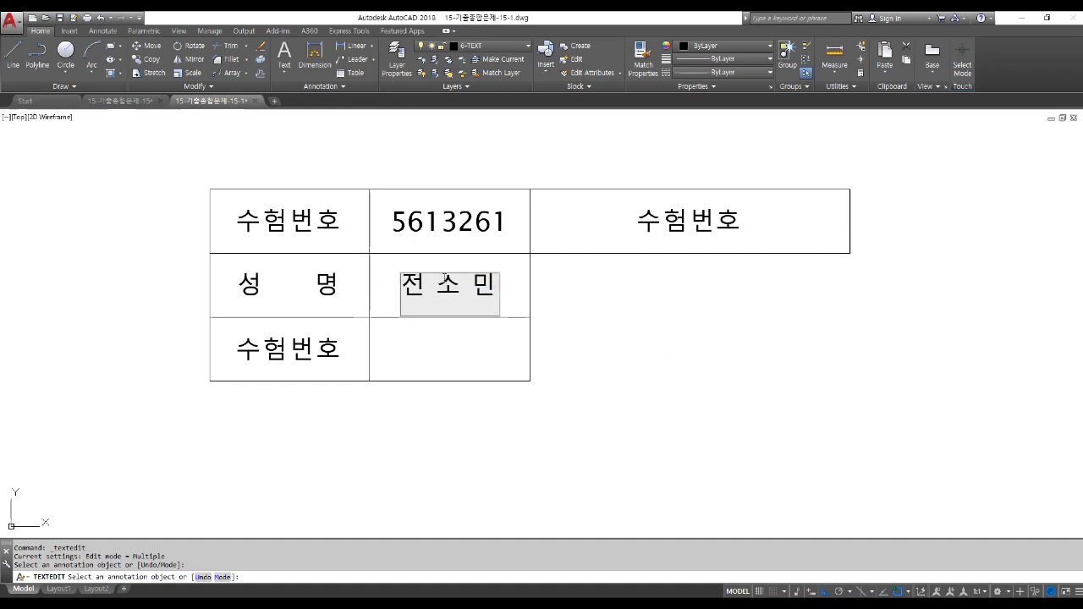
pyautogui.click(667, 328)
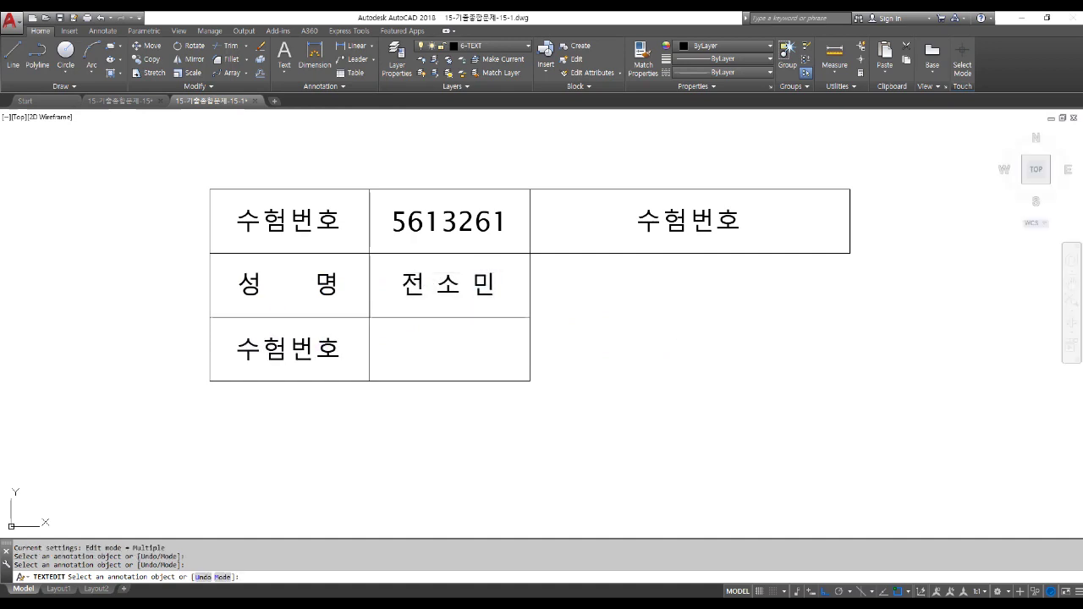
# Label the bottom-left title block cell '감독확인'.
pyautogui.click(319, 335)
pyautogui.write('감독확ㅇ')
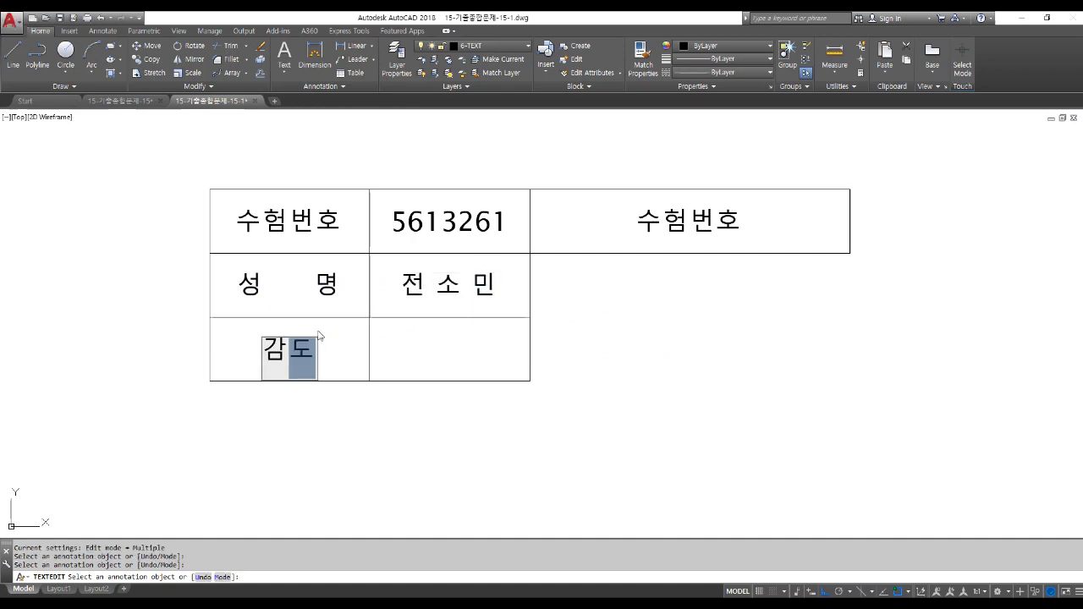
pyautogui.write('ㄴ')
pyautogui.press('Escape')
pyautogui.press('Escape')
pyautogui.press('Escape')
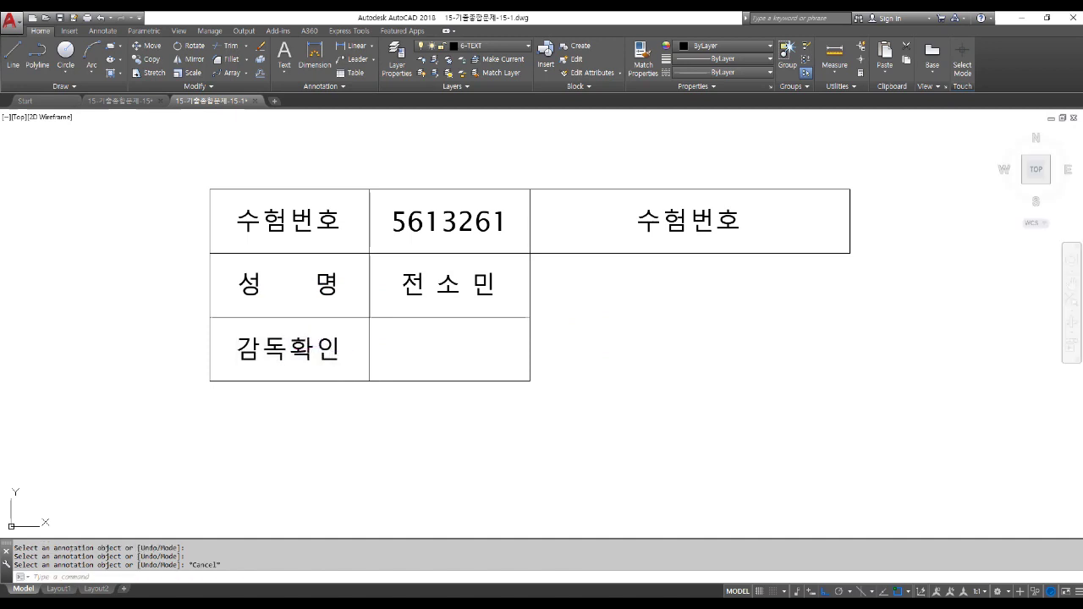
pyautogui.scroll(-2, 343, 338)
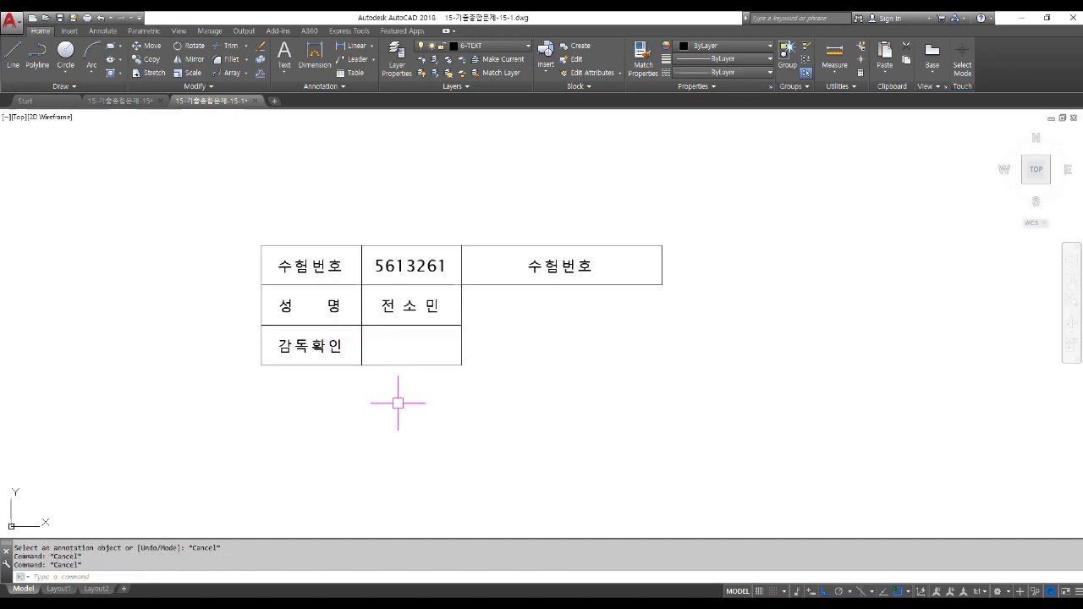
# Enter the qualification '전산응용건축제도기능사' in the top-right cell and exit table editing.
pyautogui.click(570, 265)
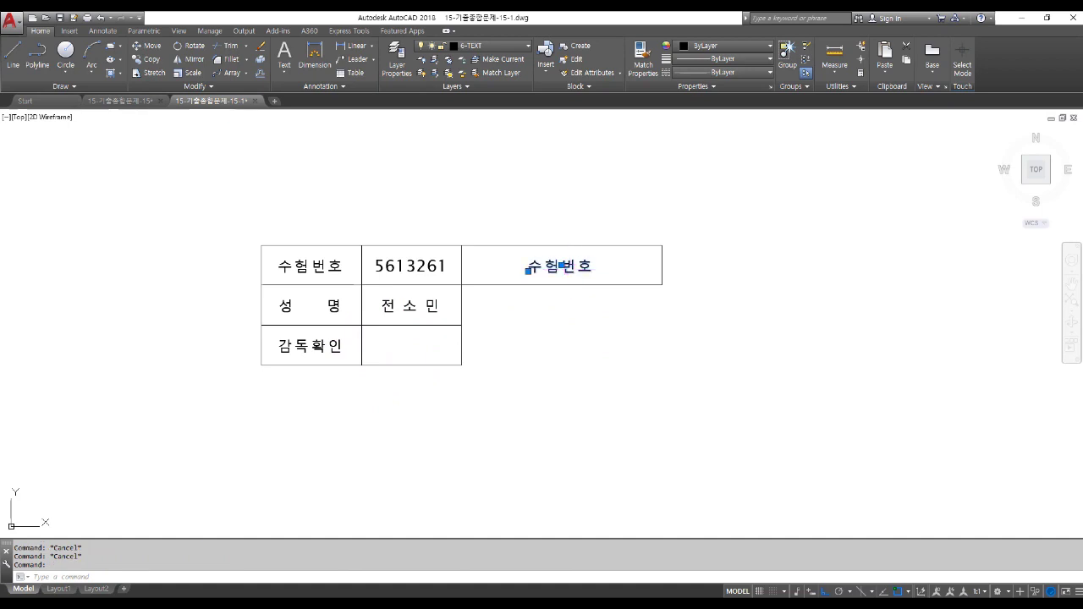
pyautogui.doubleClick(546, 264)
pyautogui.write('전사ㄴ으')
pyautogui.press('BackSpace')
pyautogui.press('BackSpace')
pyautogui.press('BackSpace')
pyautogui.write('산응')
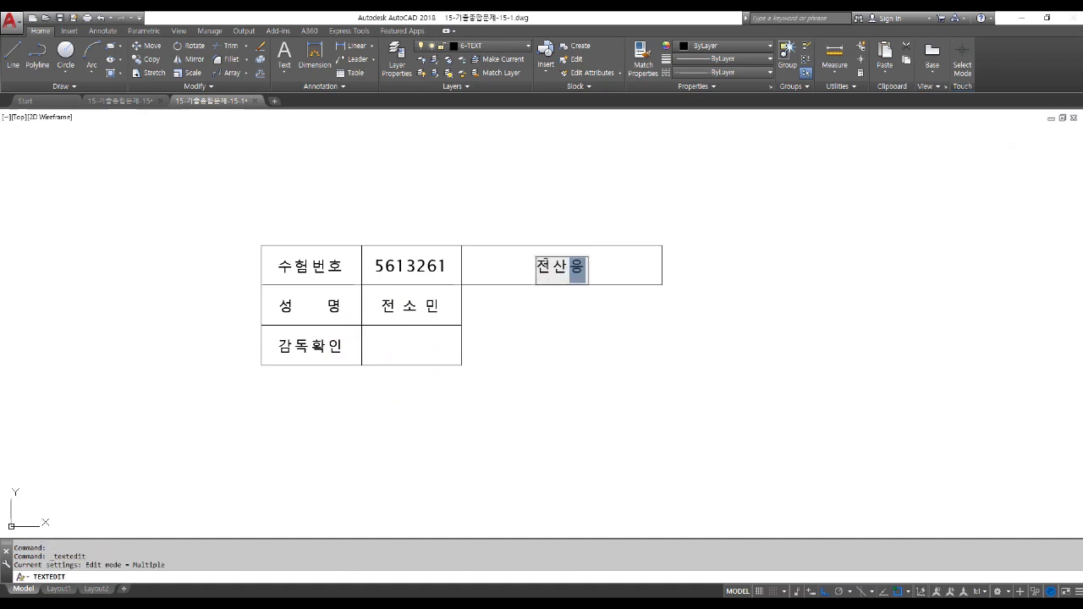
pyautogui.write('용건축제도 기')
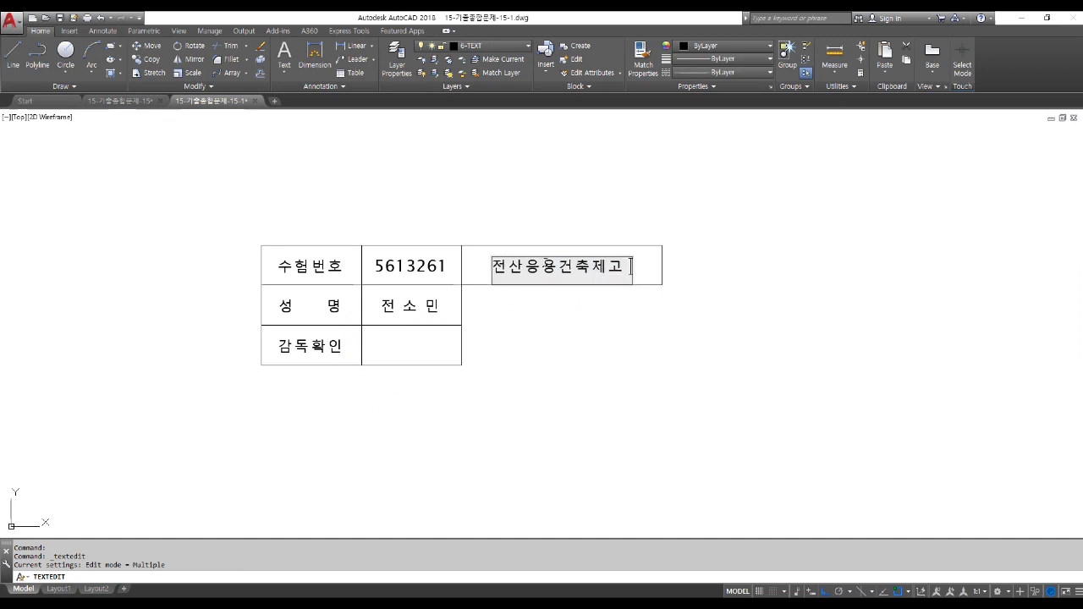
pyautogui.press('BackSpace')
pyautogui.press('BackSpace')
pyautogui.write('기능사')
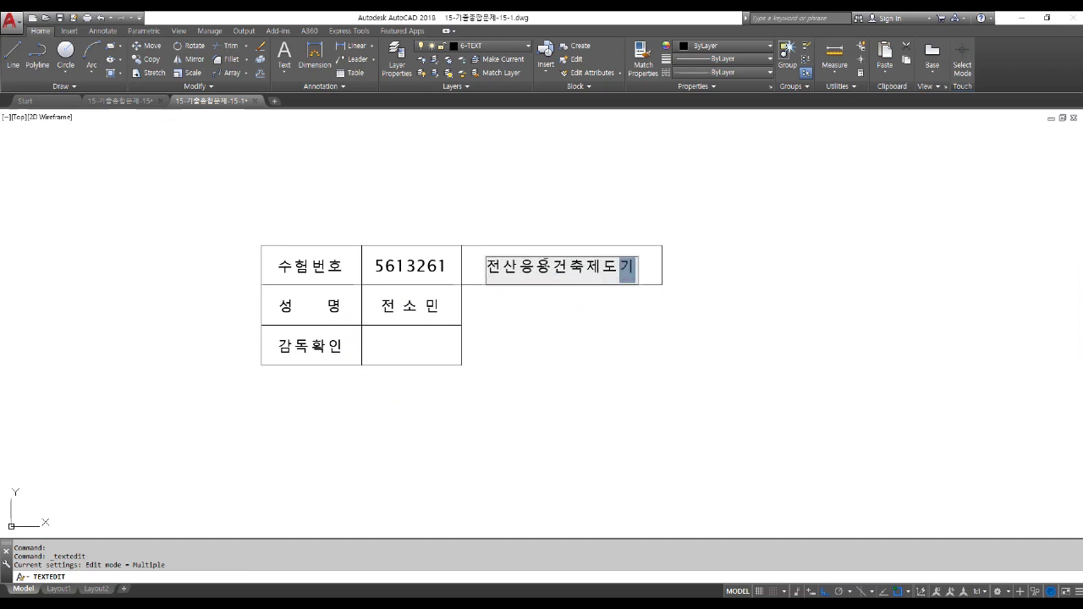
pyautogui.click(633, 423)
pyautogui.press('Escape')
pyautogui.press('Escape')
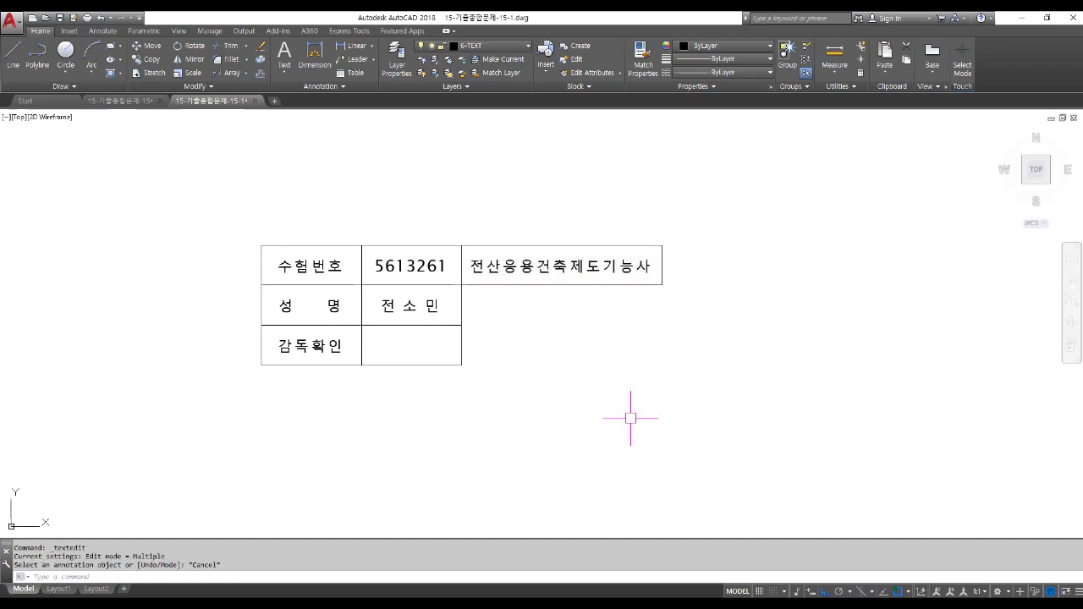
pyautogui.press('space')
pyautogui.press('Escape')
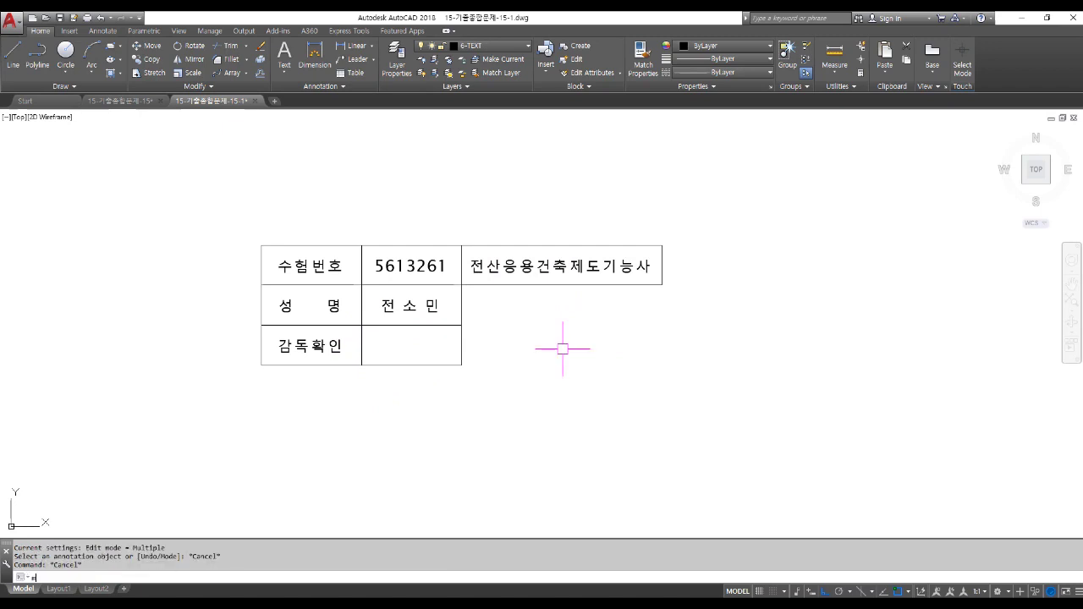
pyautogui.write('m')
pyautogui.press('space')
# Move the whole title block so its top-left corner sits on the border's inner top-left corner.
pyautogui.click(682, 395)
pyautogui.click(161, 159)
pyautogui.press('space')
pyautogui.click(261, 245)
pyautogui.scroll(-4, 355, 300)
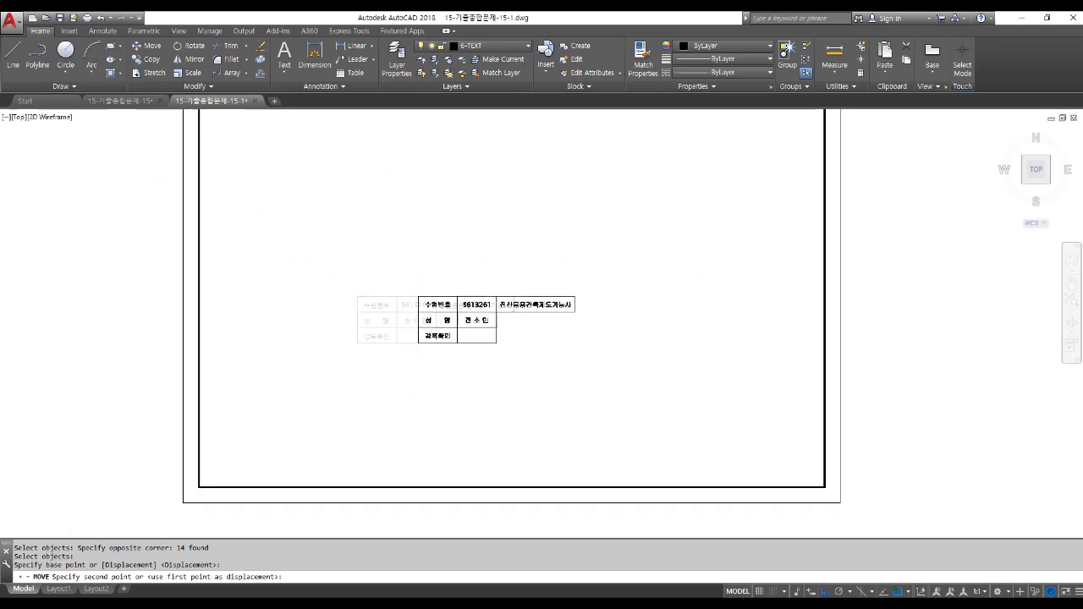
pyautogui.scroll(2, 304, 165)
pyautogui.click(264, 141)
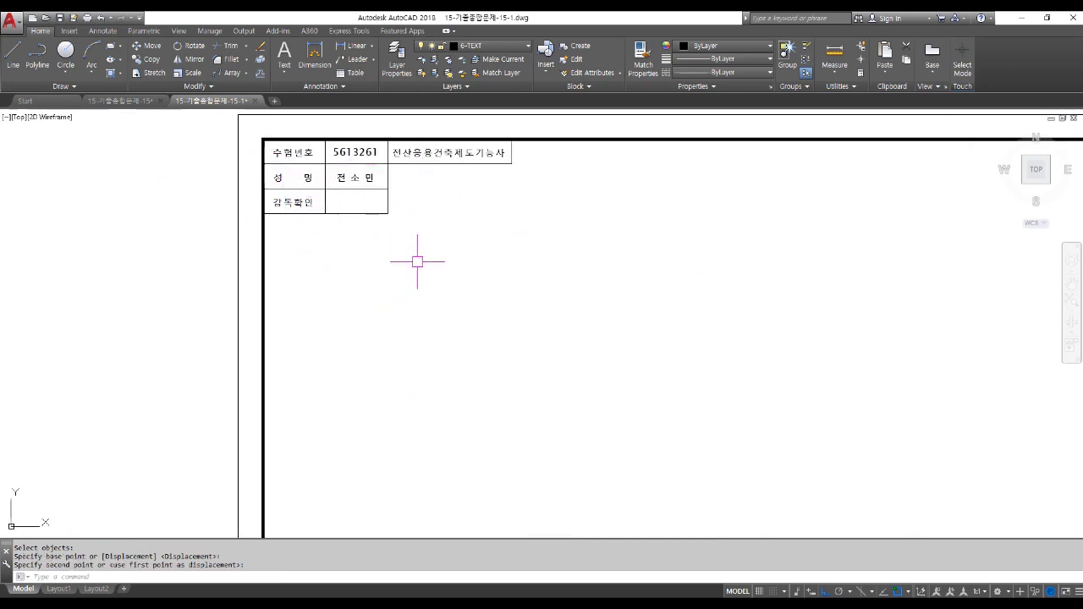
pyautogui.scroll(-3, 418, 263)
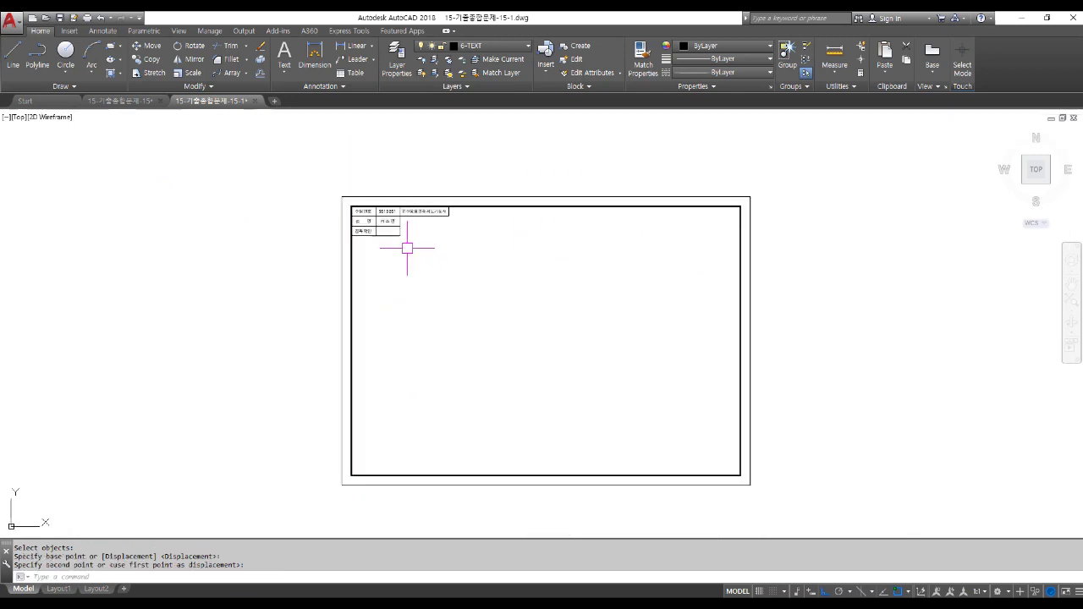
pyautogui.write('c')
pyautogui.scroll(2, 650, 442)
pyautogui.press('Return')
# Draw a radius-9 circle near the sheet's lower right and offset it 3 outward.
pyautogui.click(635, 441)
pyautogui.write('9')
pyautogui.press('Return')
pyautogui.write('o')
pyautogui.press('Return')
pyautogui.write('3')
pyautogui.press('Return')
pyautogui.click(627, 433)
pyautogui.click(603, 376)
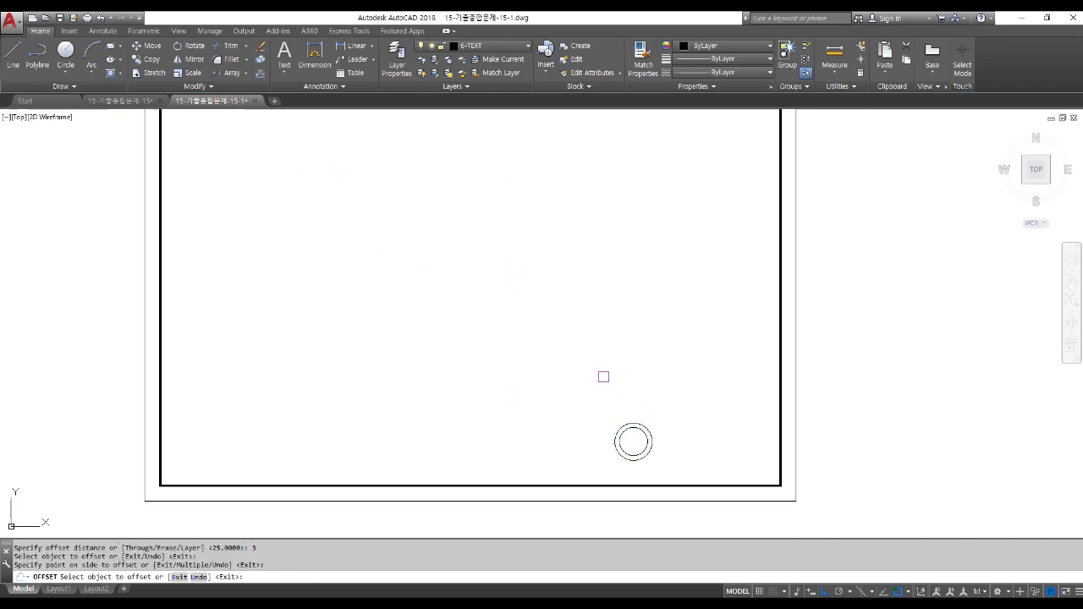
pyautogui.press('Return')
# Draw a horizontal underline from the outer circle's left edge and a vertical tick from its bottom to the centre.
pyautogui.scroll(4, 659, 435)
pyautogui.moveTo(600, 446); pyautogui.dragTo(443, 356, button='middle')
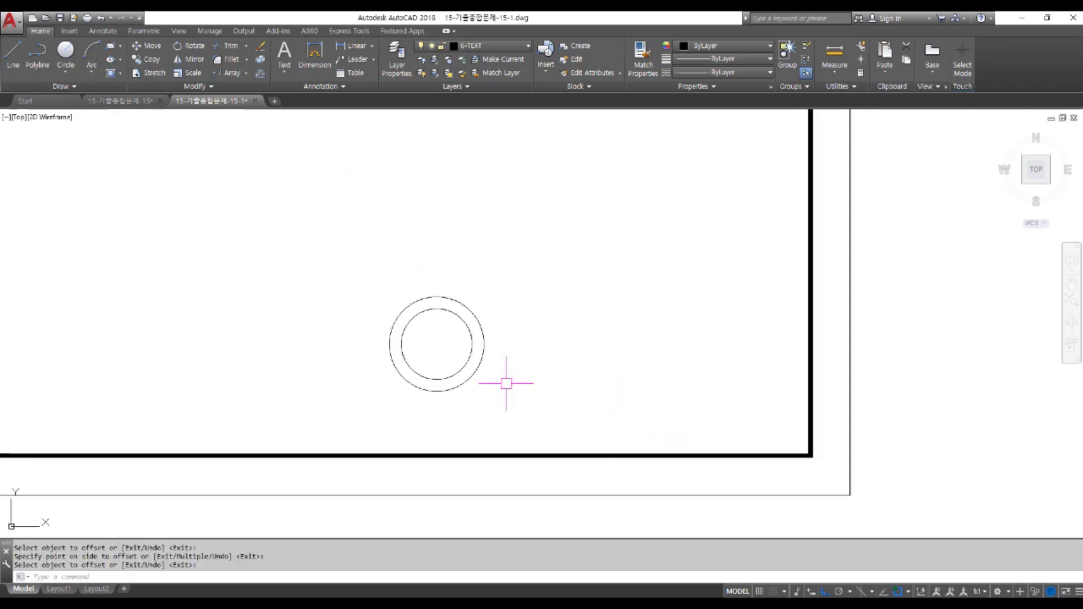
pyautogui.write('l')
pyautogui.press('Return')
pyautogui.click(389, 342)
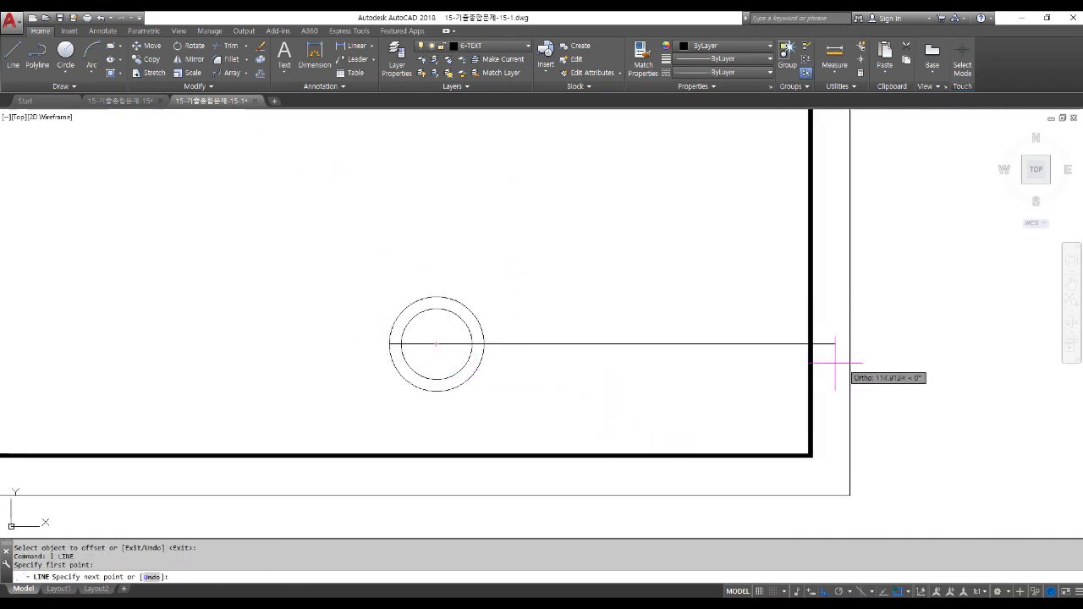
pyautogui.click(781, 343)
pyautogui.press('Return')
pyautogui.press('Return')
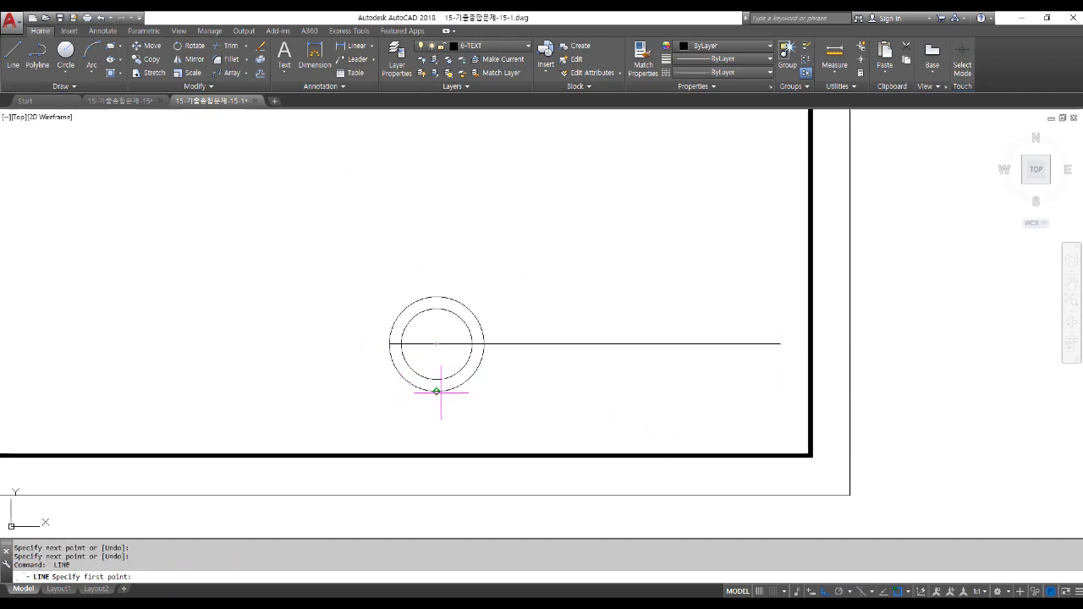
pyautogui.click(436, 391)
pyautogui.click(436, 344)
pyautogui.press('Return')
# Erase the outer offset circle.
pyautogui.click(466, 379)
pyautogui.press('Delete')
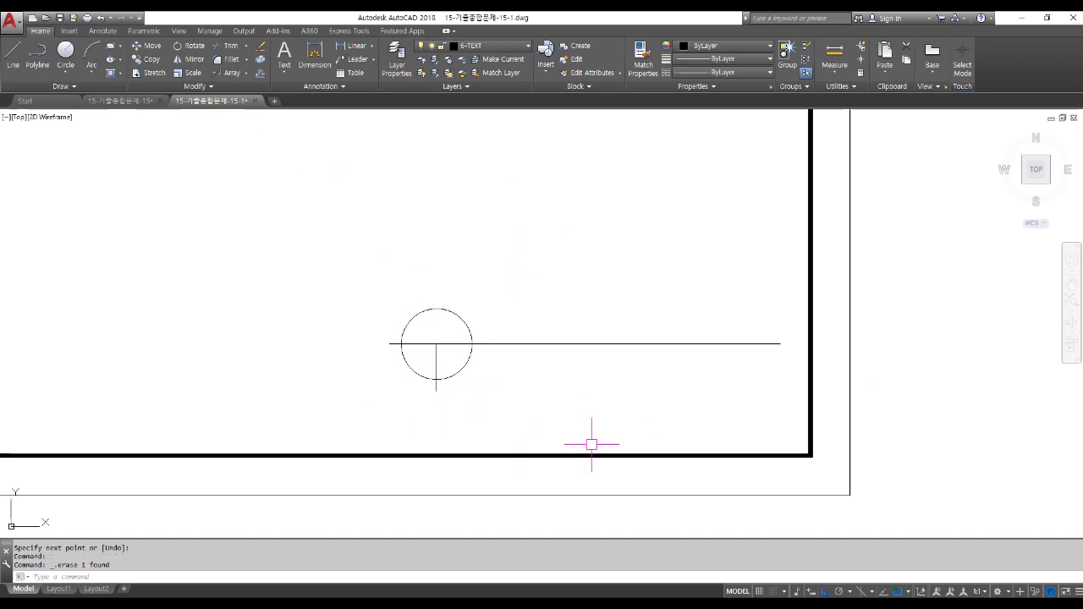
pyautogui.write('co')
pyautogui.press('Return')
pyautogui.scroll(-8, 546, 474)
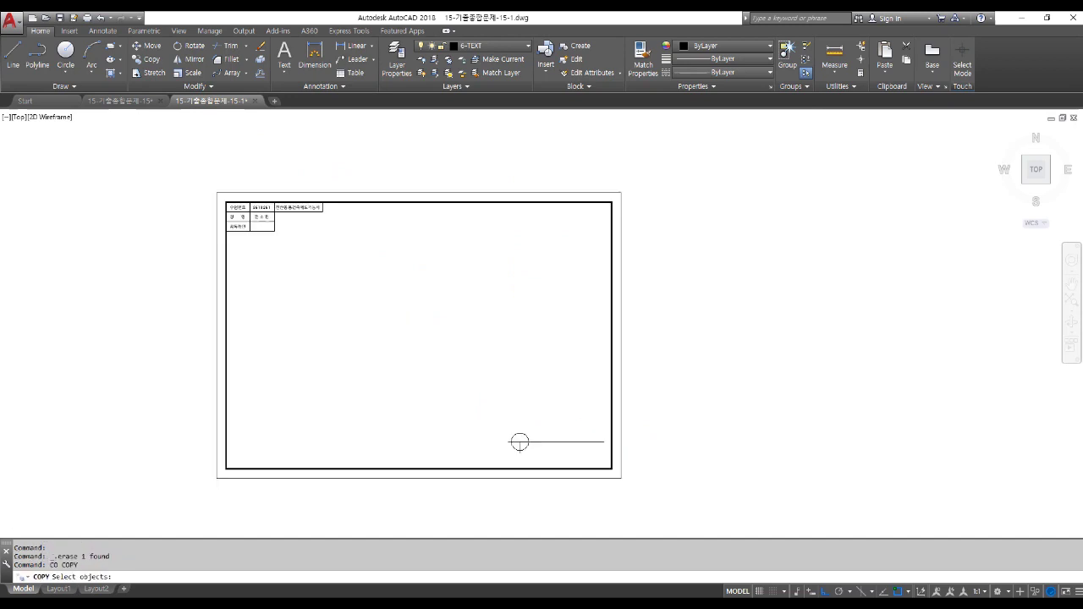
# Copy the qualification text to positions above and below the title line, with Ortho off.
pyautogui.scroll(7, 373, 309)
pyautogui.scroll(2, 290, 298)
pyautogui.click(380, 279)
pyautogui.press('Return')
pyautogui.click(377, 283)
pyautogui.scroll(-4, 376, 279)
pyautogui.press('F8')
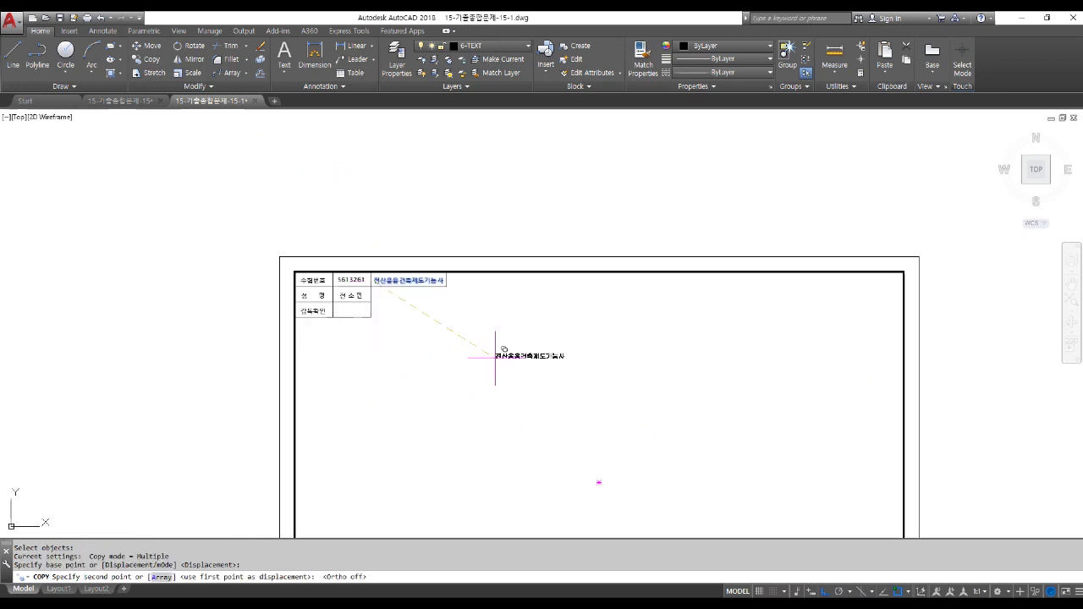
pyautogui.scroll(-2, 508, 373)
pyautogui.scroll(6, 593, 428)
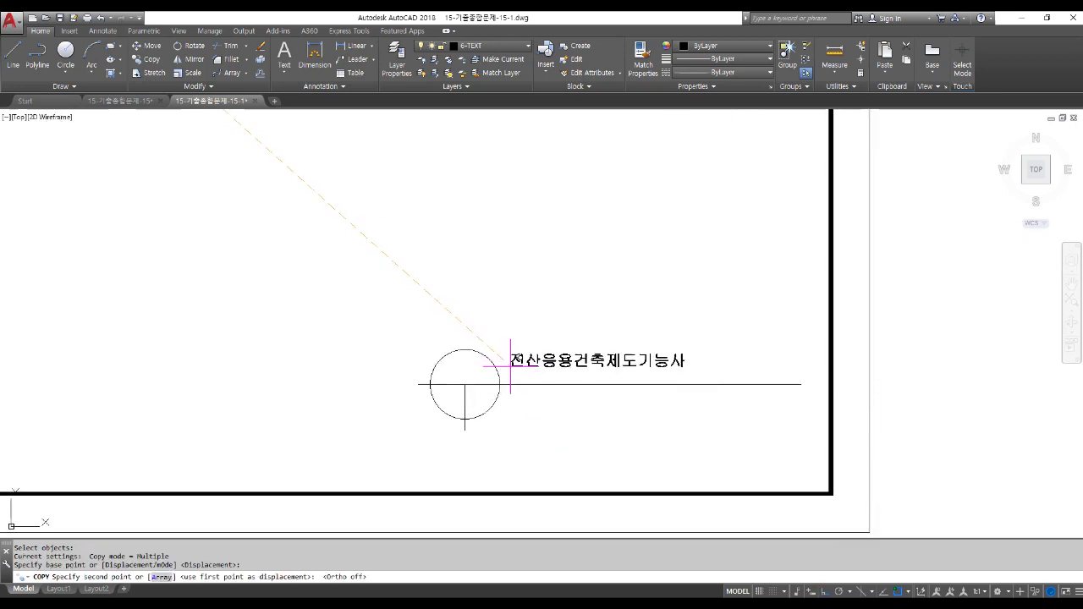
pyautogui.click(523, 366)
pyautogui.click(594, 406)
pyautogui.press('Return')
pyautogui.scroll(5, 598, 370)
# Scale the upper text copy by factor 2 from its left end.
pyautogui.write('sc')
pyautogui.press('Return')
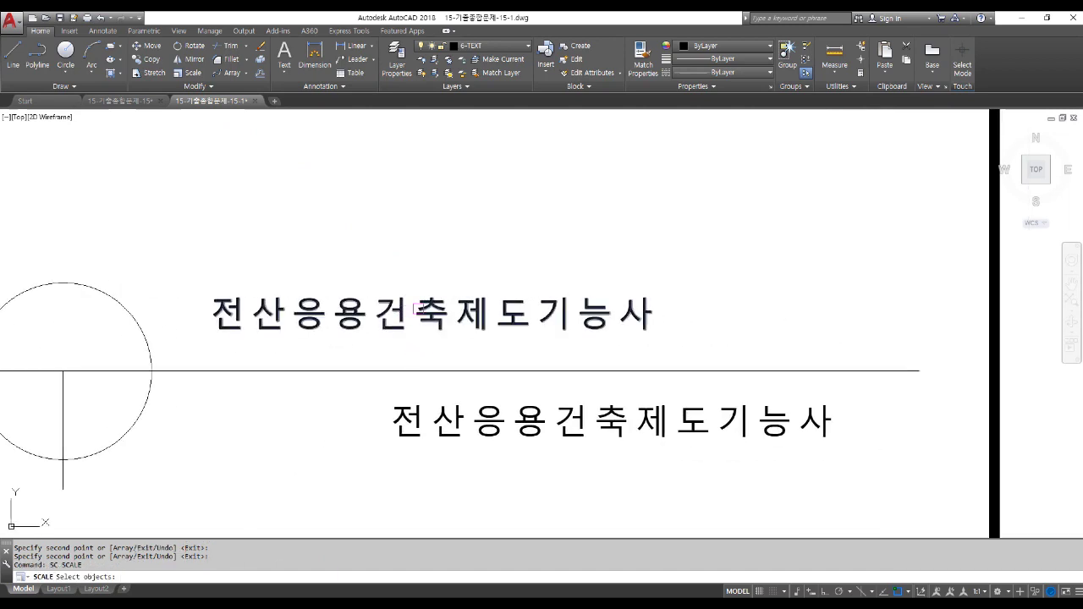
pyautogui.click(441, 302)
pyautogui.scroll(-2, 441, 307)
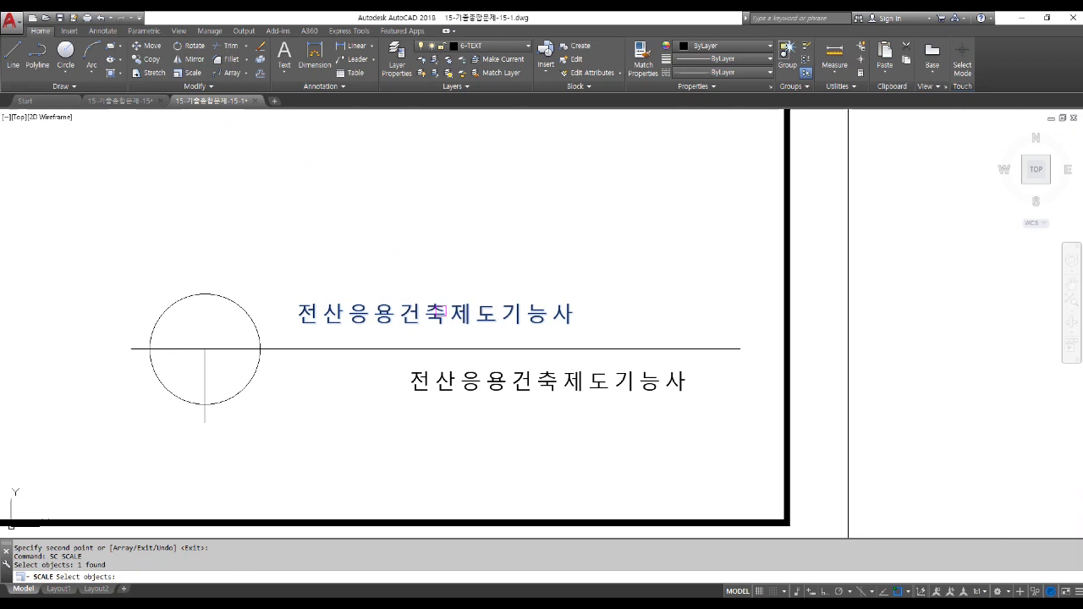
pyautogui.press('Return')
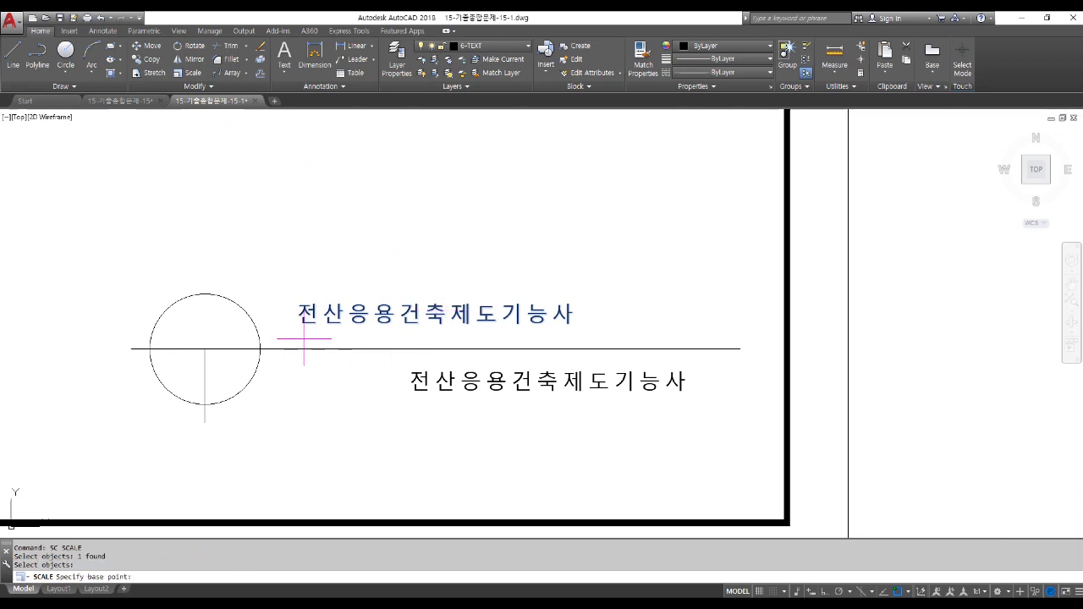
pyautogui.click(307, 323)
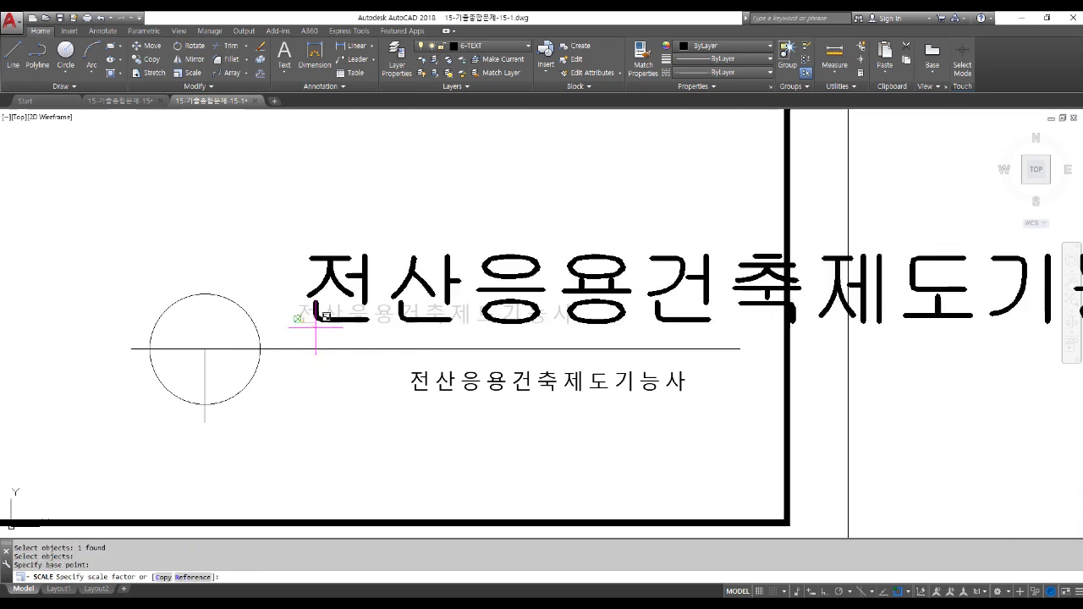
pyautogui.write('2')
pyautogui.press('Return')
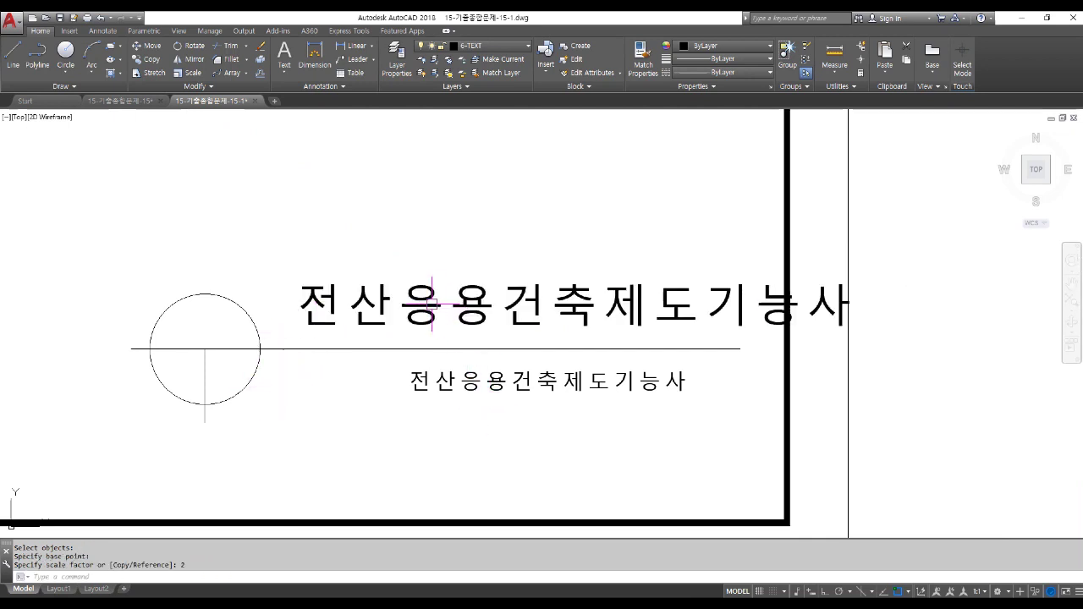
pyautogui.click(434, 304)
# Change the enlarged text to read 'A부분 단면상세도'.
pyautogui.doubleClick(433, 305)
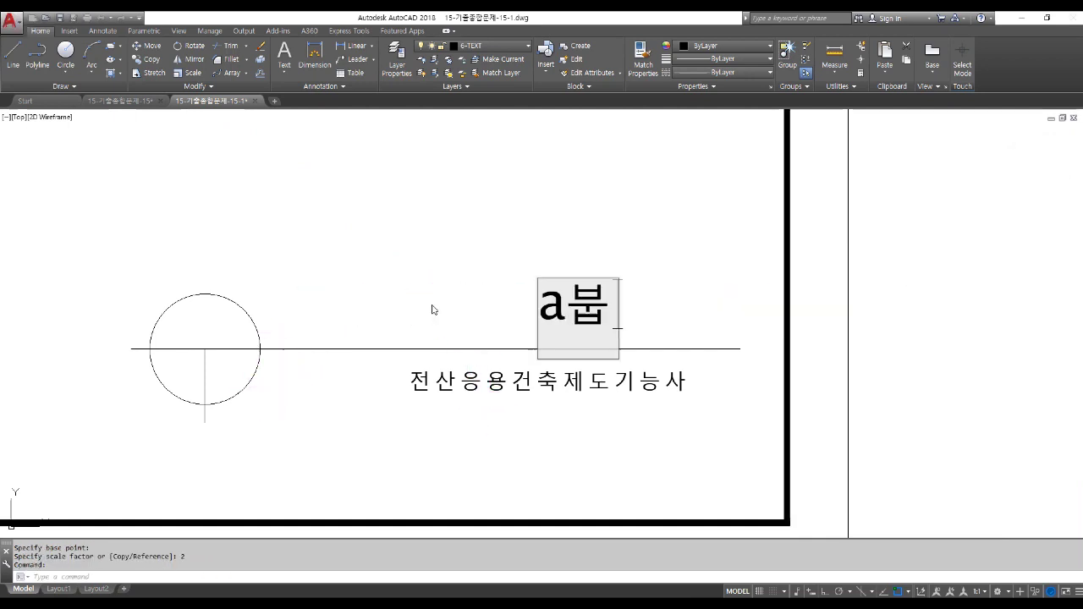
pyautogui.press('Delete')
pyautogui.write('A부부분 사')
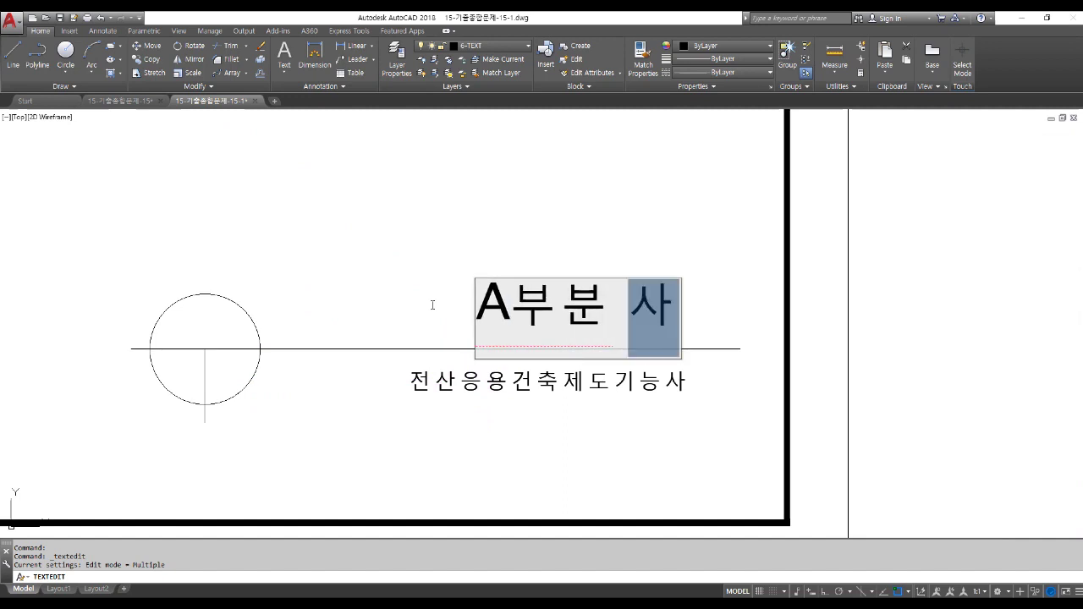
pyautogui.press('BackSpace')
pyautogui.write('단며상')
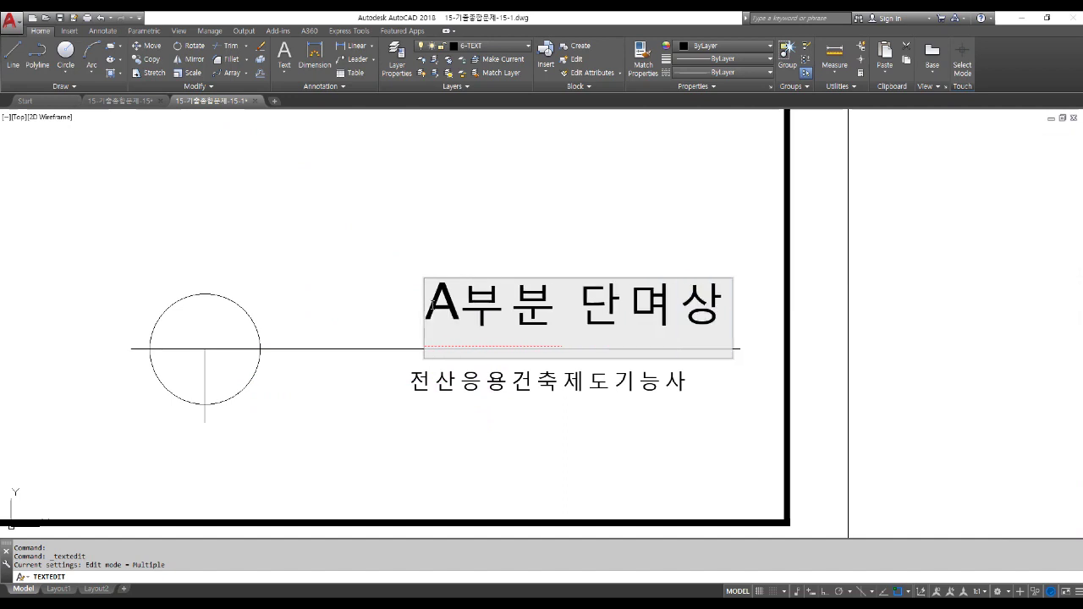
pyautogui.press('BackSpace')
pyautogui.press('BackSpace')
pyautogui.press('BackSpace')
pyautogui.write('면')
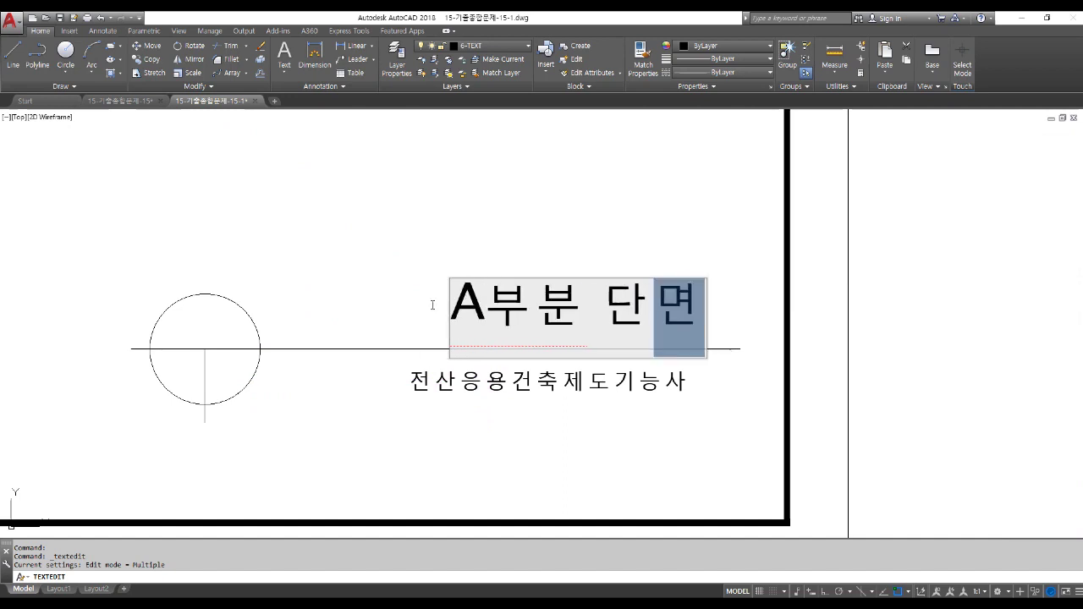
pyautogui.write('상센도')
pyautogui.press('Return')
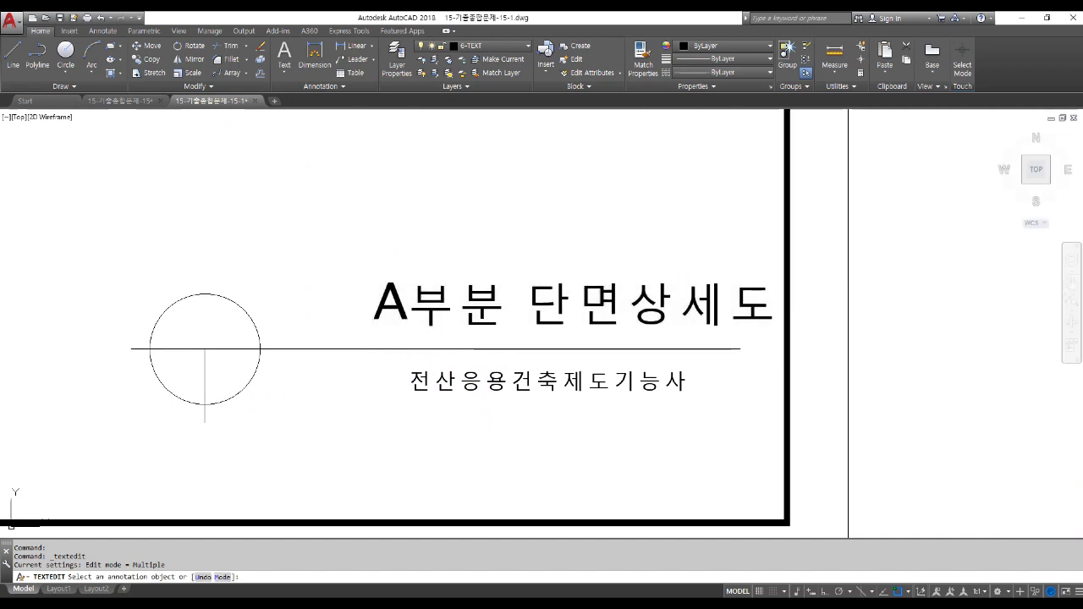
pyautogui.press('Escape')
# Move the A부분 단면상세도 title to sit just above the underline.
pyautogui.write('m')
pyautogui.press('Return')
pyautogui.click(432, 302)
pyautogui.press('Return')
pyautogui.click(499, 210)
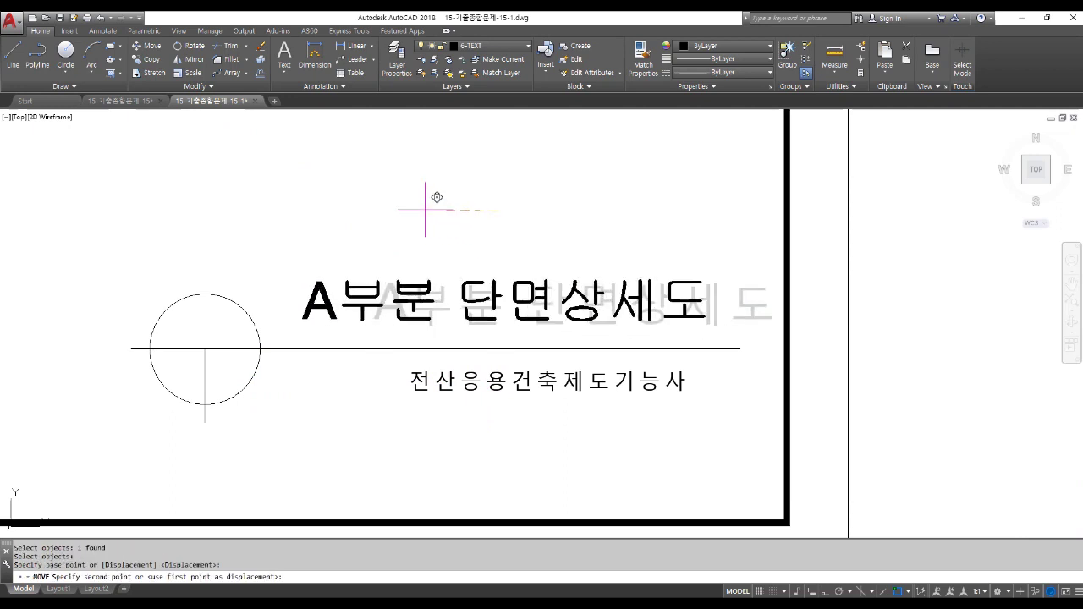
pyautogui.click(421, 216)
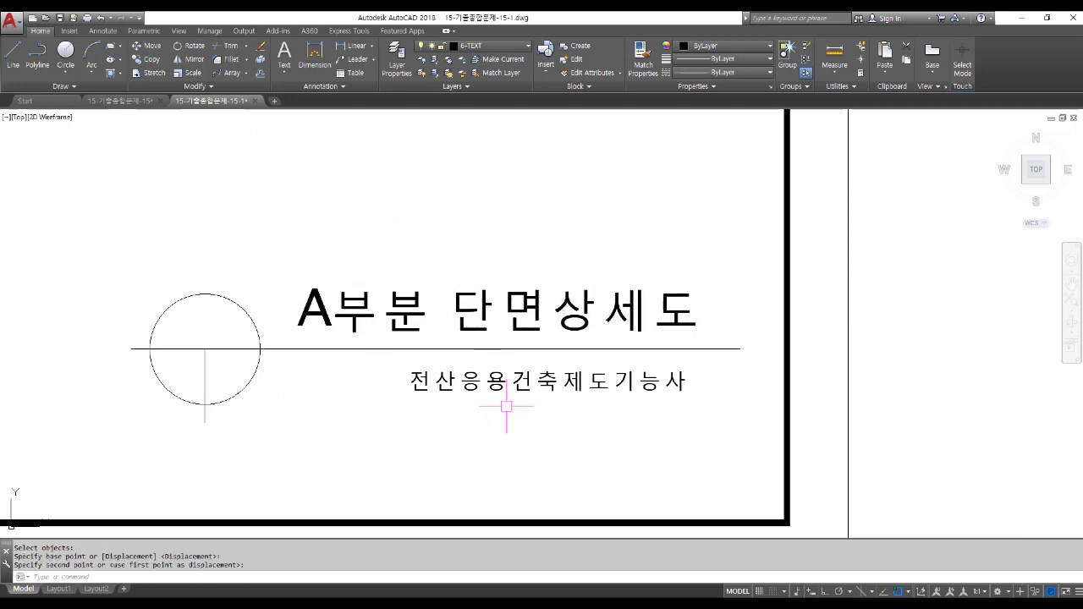
pyautogui.rightClick(495, 381)
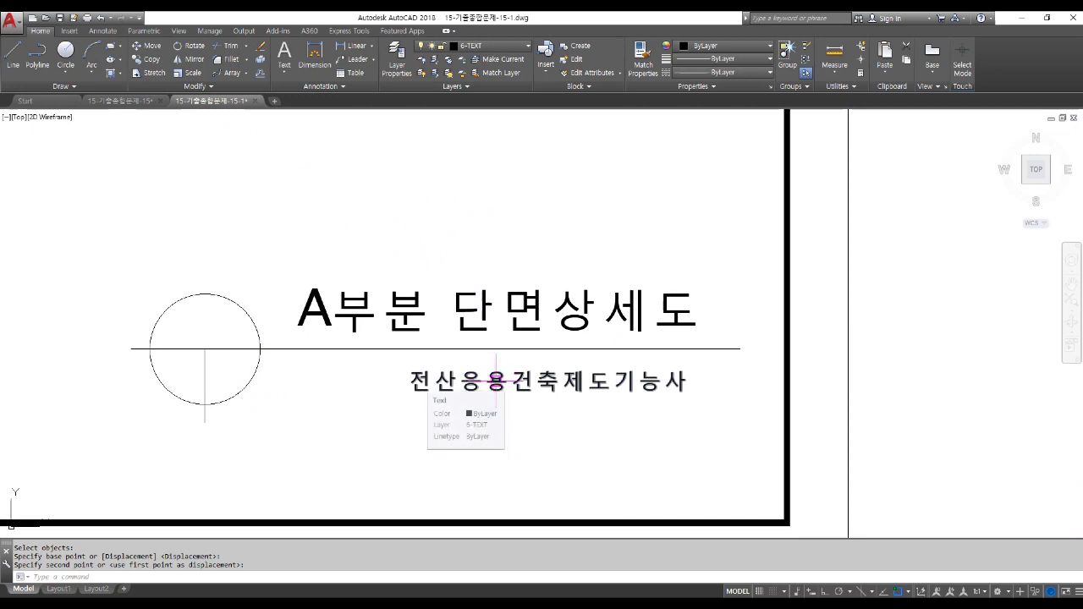
# Change the lower text to read 'SCALE : 1/40'.
pyautogui.click(448, 403)
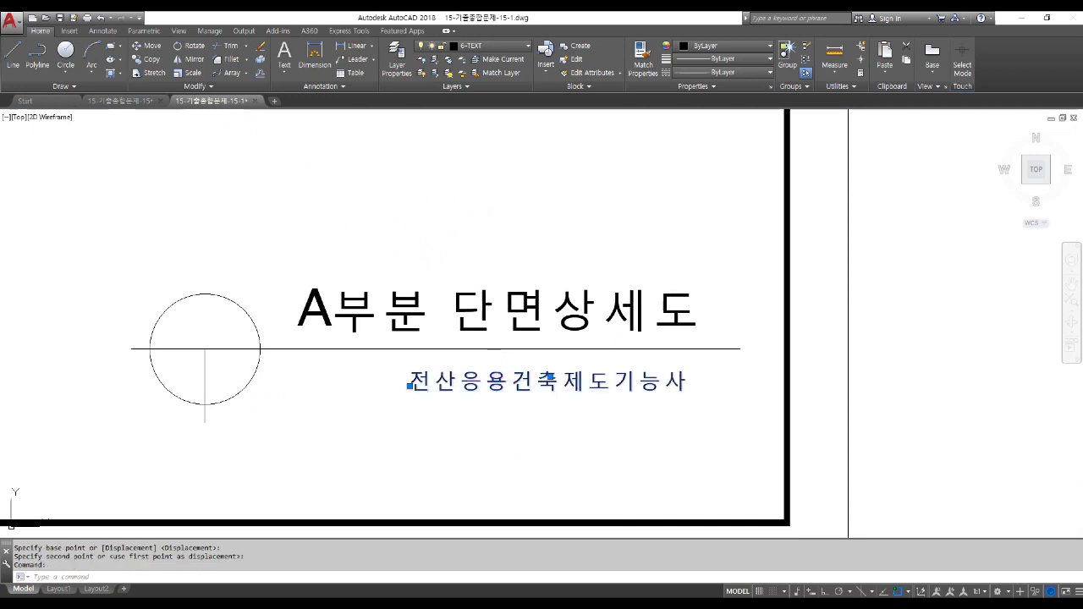
pyautogui.doubleClick(496, 381)
pyautogui.write('ㄴㅊ')
pyautogui.press('BackSpace')
pyautogui.press('BackSpace')
pyautogui.press('Hangul')
pyautogui.write('SCLA')
pyautogui.press('BackSpace')
pyautogui.press('BackSpace')
pyautogui.write('ALE : 1')
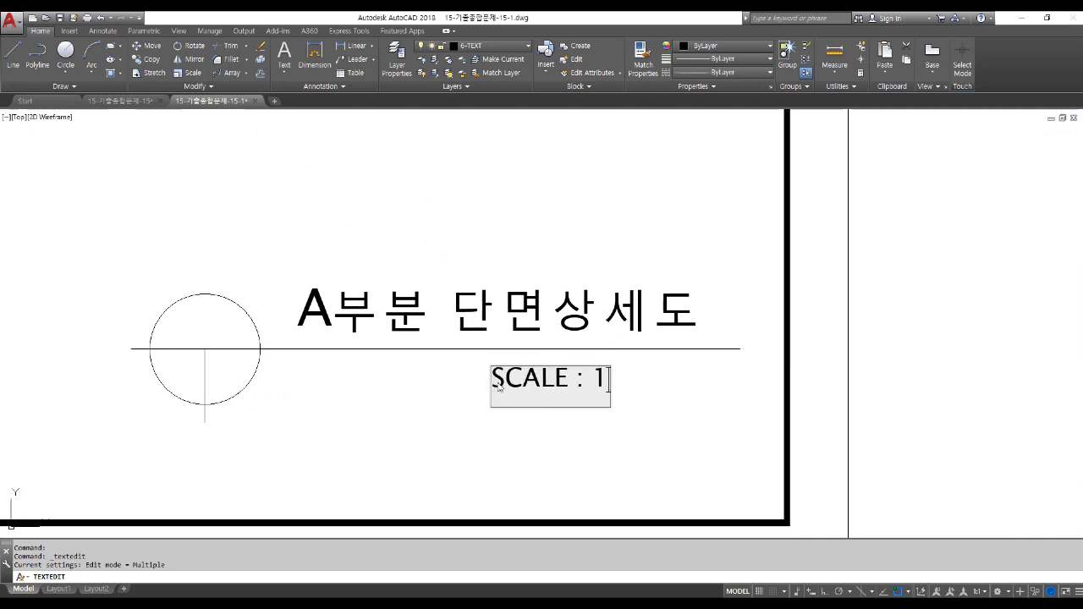
pyautogui.write('/40')
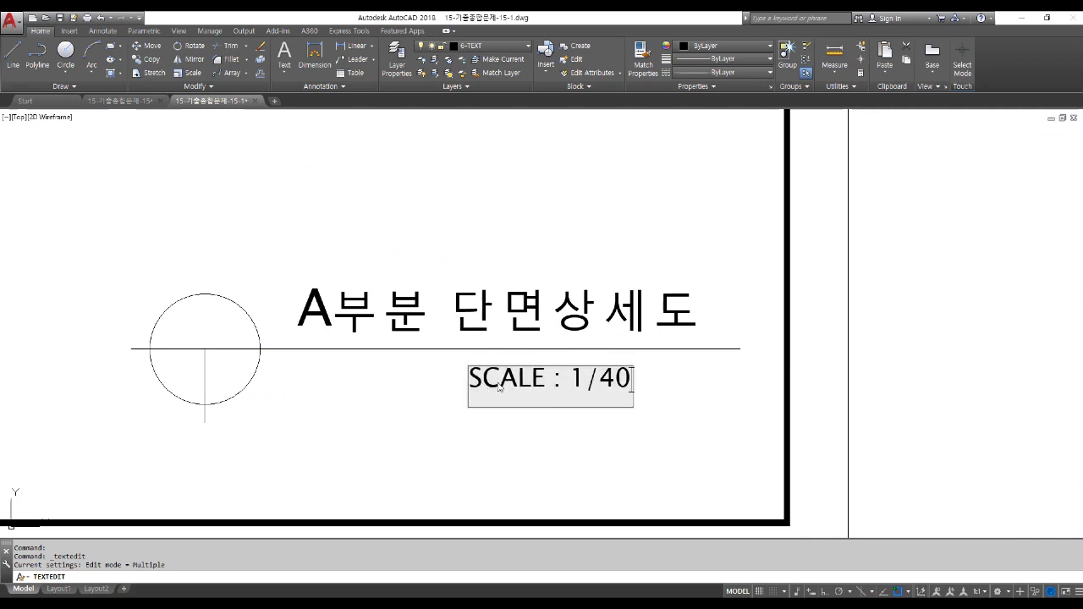
pyautogui.press('Return')
pyautogui.press('Escape')
pyautogui.press('Escape')
pyautogui.press('Escape')
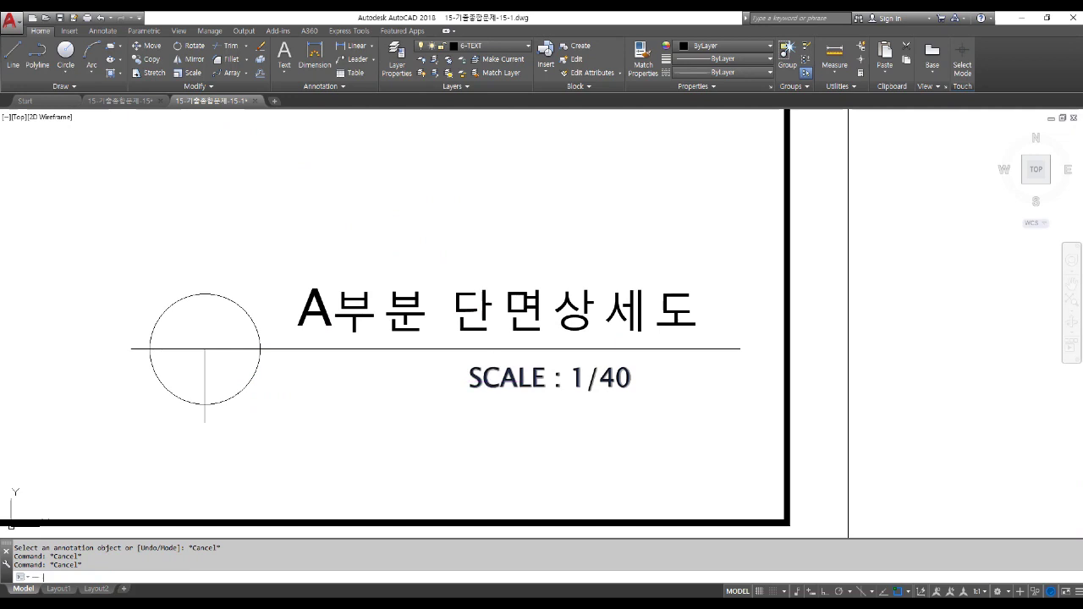
pyautogui.write('m')
pyautogui.press('space')
# Shift the SCALE : 1/40 text right so it sits under the title.
pyautogui.click(487, 388)
pyautogui.press('Return')
pyautogui.click(549, 440)
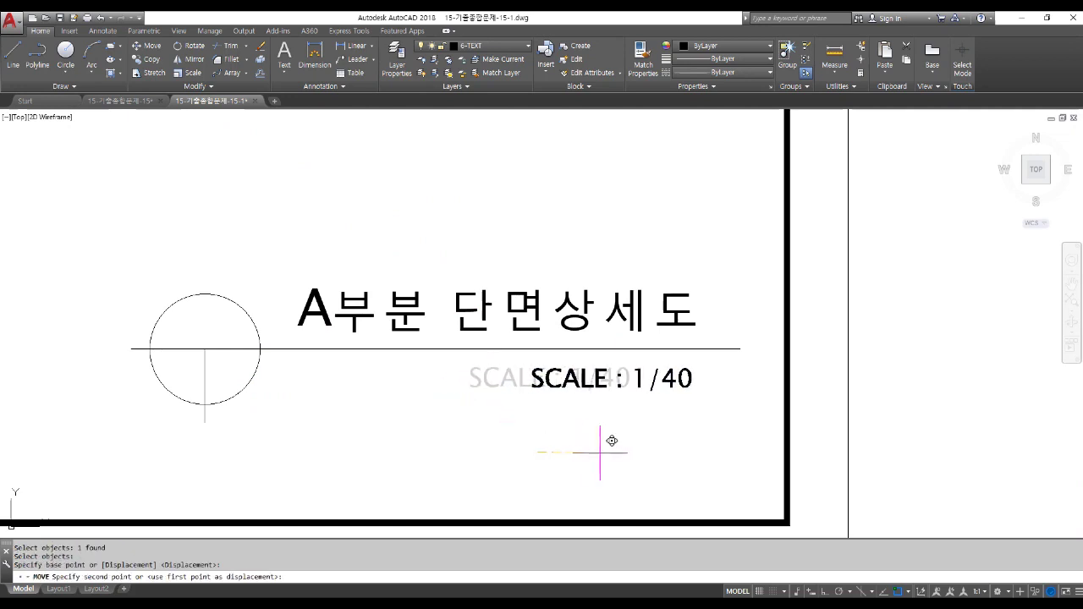
pyautogui.click(612, 440)
pyautogui.scroll(-3, 594, 451)
pyautogui.scroll(-3, 598, 454)
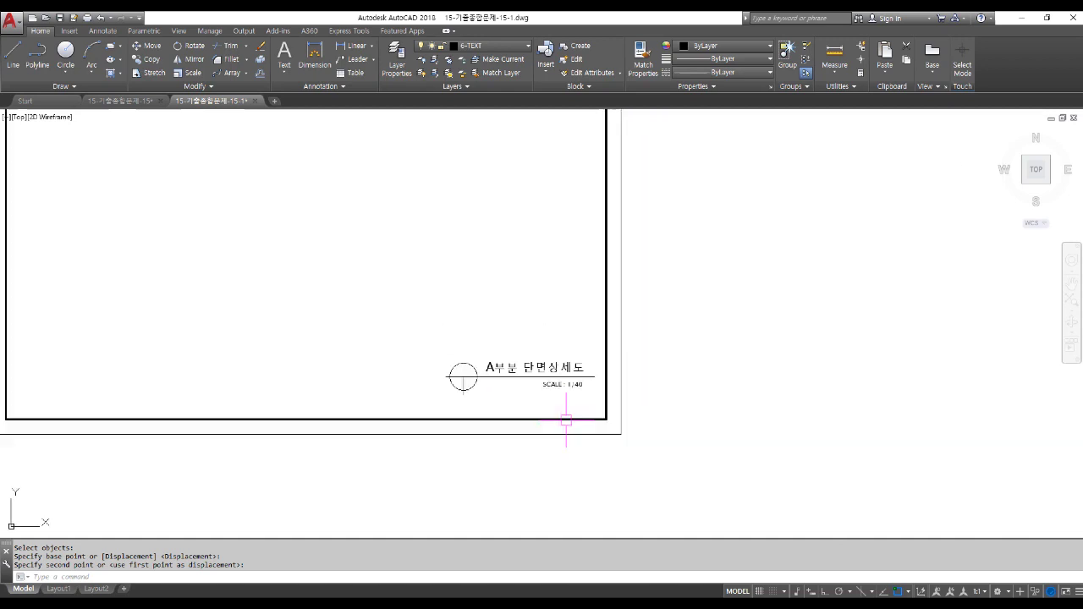
pyautogui.press('space')
# Move the title and scale text group to just below the sheet frame.
pyautogui.click(369, 300)
pyautogui.click(640, 419)
pyautogui.press('Return')
pyautogui.click(716, 334)
pyautogui.click(704, 418)
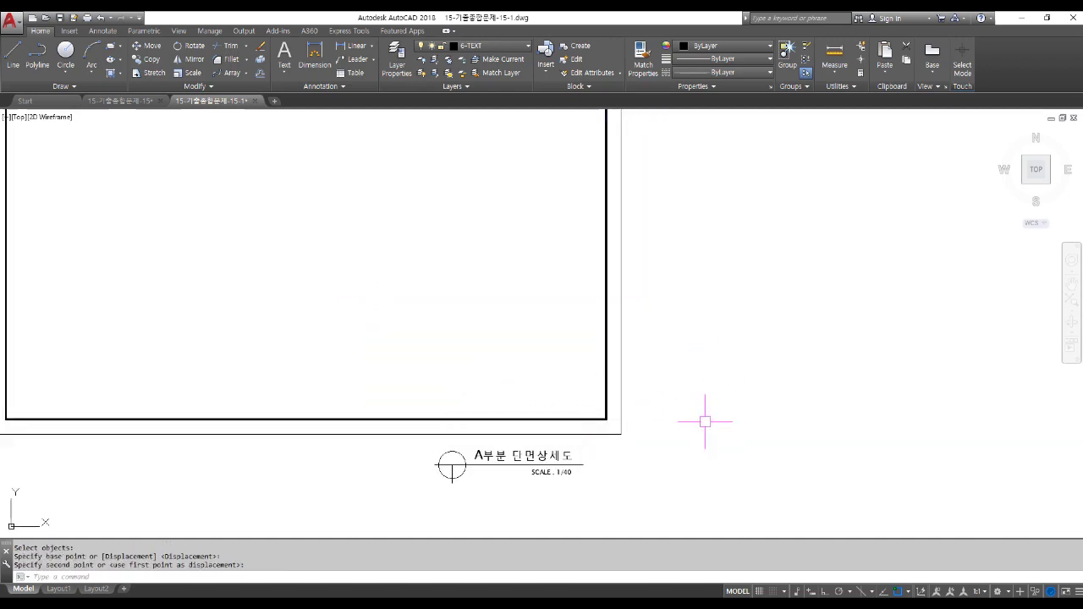
pyautogui.scroll(-2, 655, 427)
# Copy the framed sheet with its title marker horizontally to the right, Ortho on.
pyautogui.write('c')
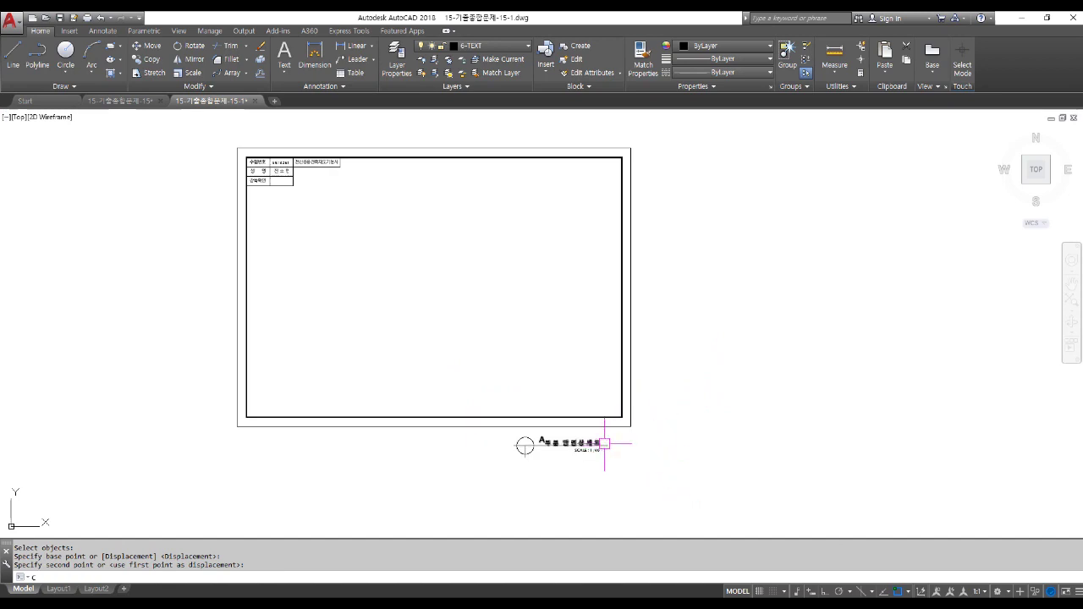
pyautogui.write('o')
pyautogui.press('Return')
pyautogui.scroll(-2, 351, 358)
pyautogui.click(211, 177)
pyautogui.click(575, 466)
pyautogui.press('Return')
pyautogui.click(385, 464)
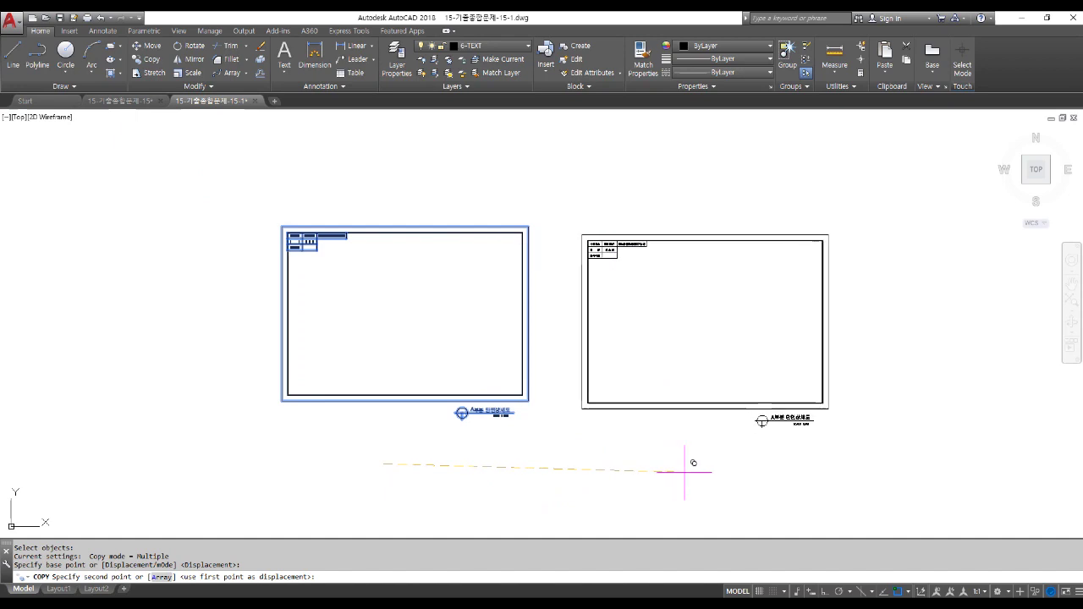
pyautogui.press('F8')
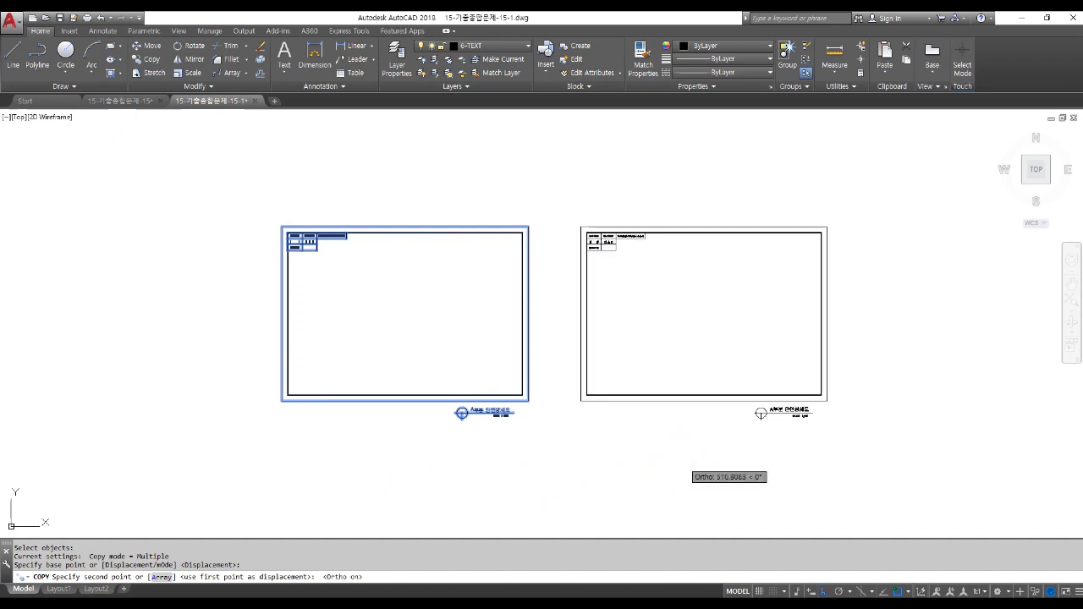
pyautogui.click(686, 457)
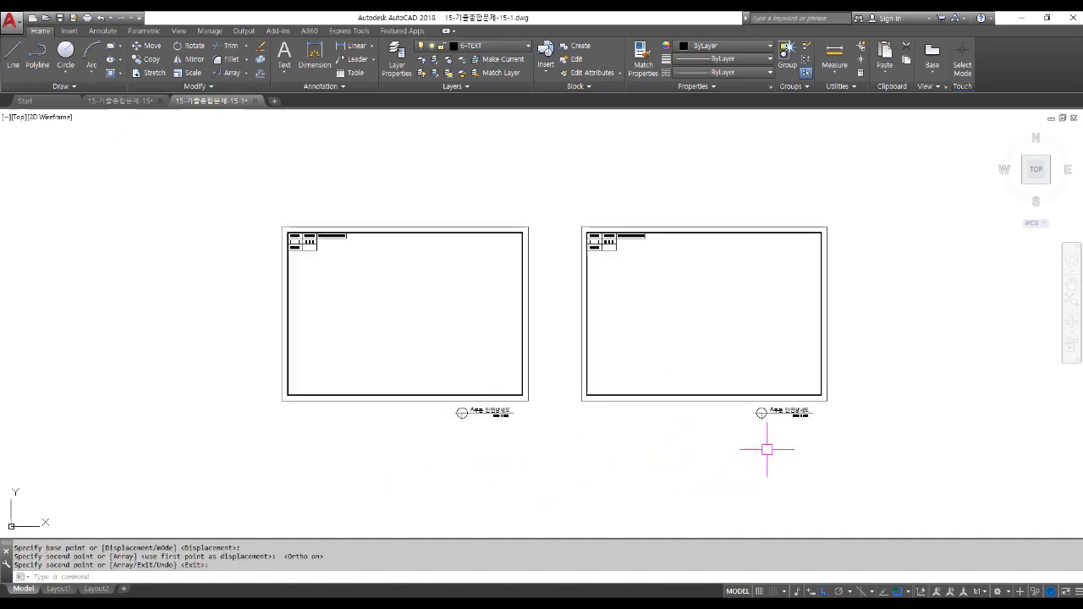
# Scale both sheet frames by a factor of 40 from the lower-left frame corner.
pyautogui.write('s')
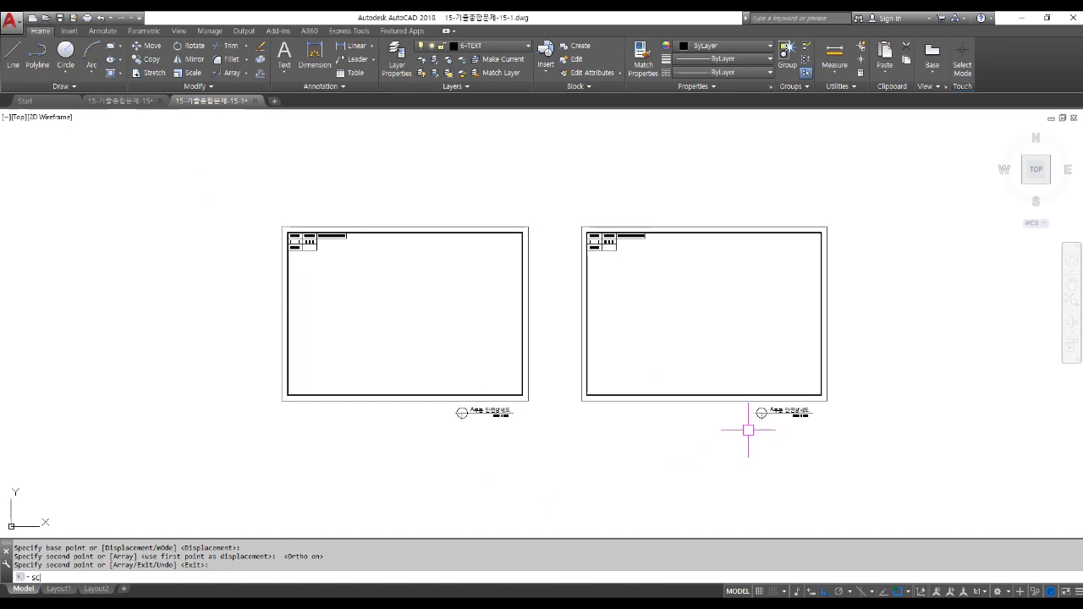
pyautogui.write('c')
pyautogui.press('Return')
pyautogui.click(247, 174)
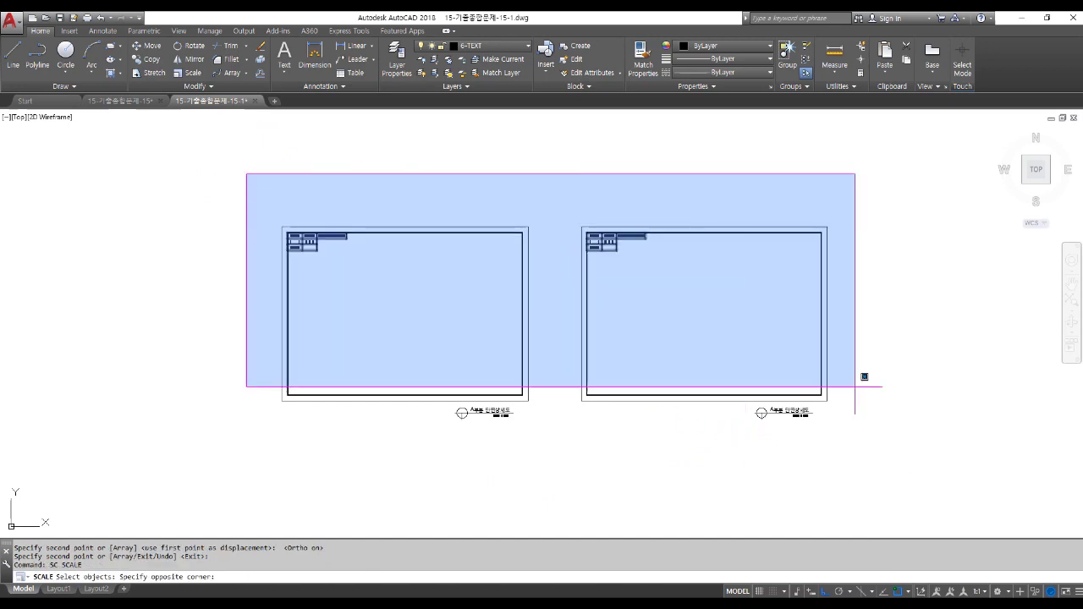
pyautogui.click(899, 474)
pyautogui.press('Return')
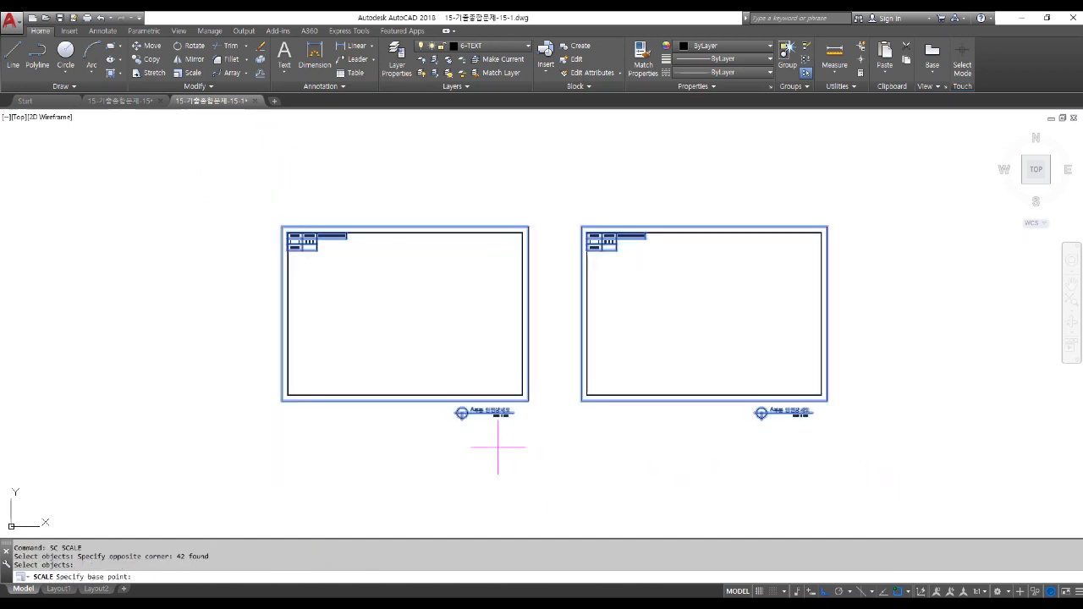
pyautogui.click(281, 403)
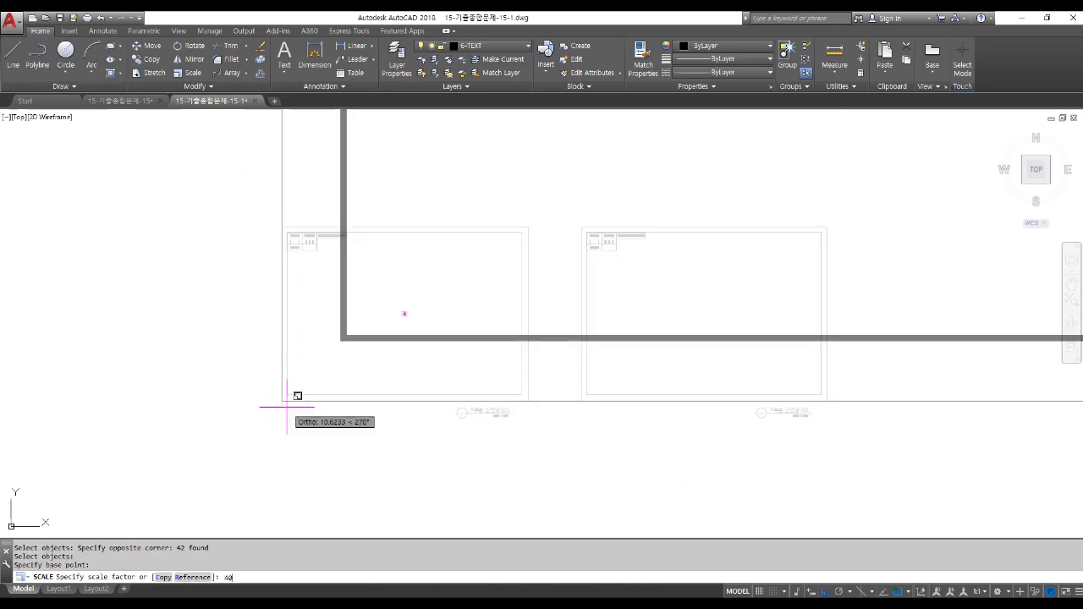
pyautogui.write('40')
pyautogui.press('Return')
pyautogui.scroll(-4, 287, 363)
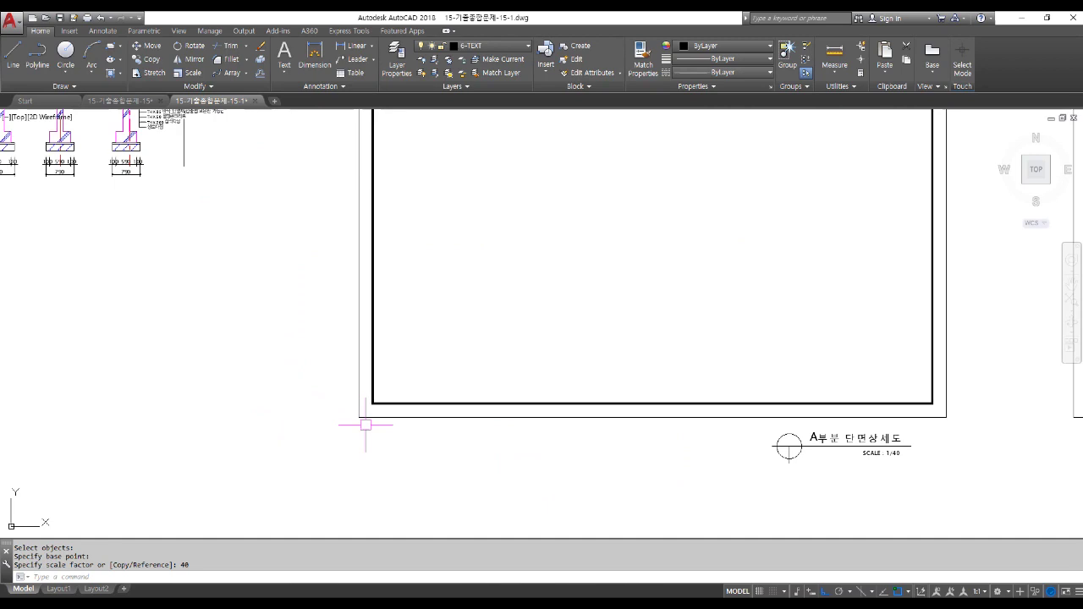
pyautogui.scroll(-4, 365, 425)
pyautogui.moveTo(652, 424); pyautogui.dragTo(571, 408, button='middle')
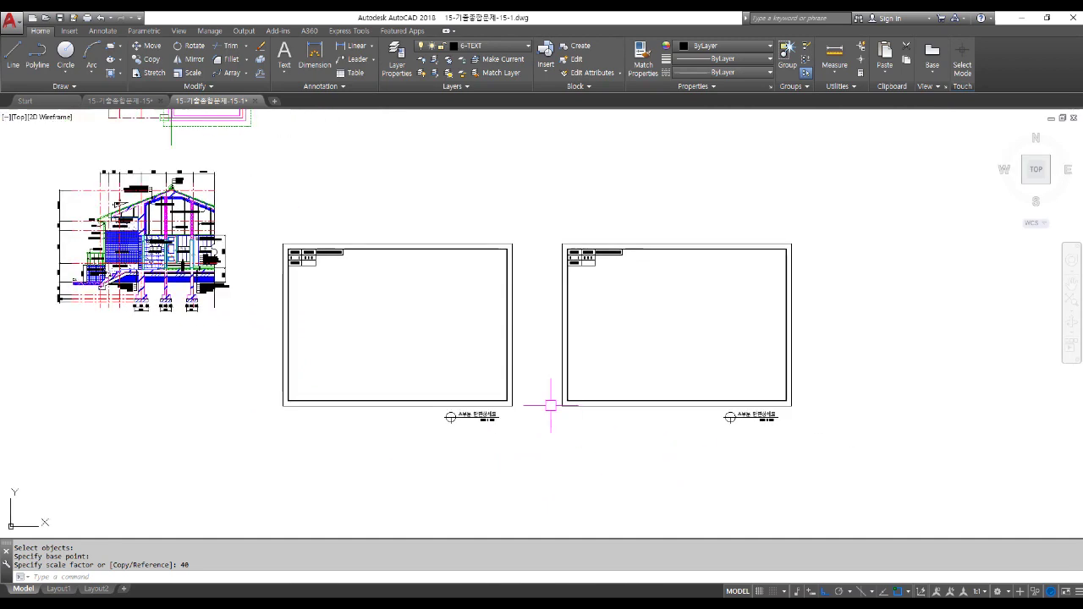
# Rescale the right sheet by reference from length 40 to 50 so it suits 1/50.
pyautogui.write('sc')
pyautogui.press('Return')
pyautogui.click(531, 194)
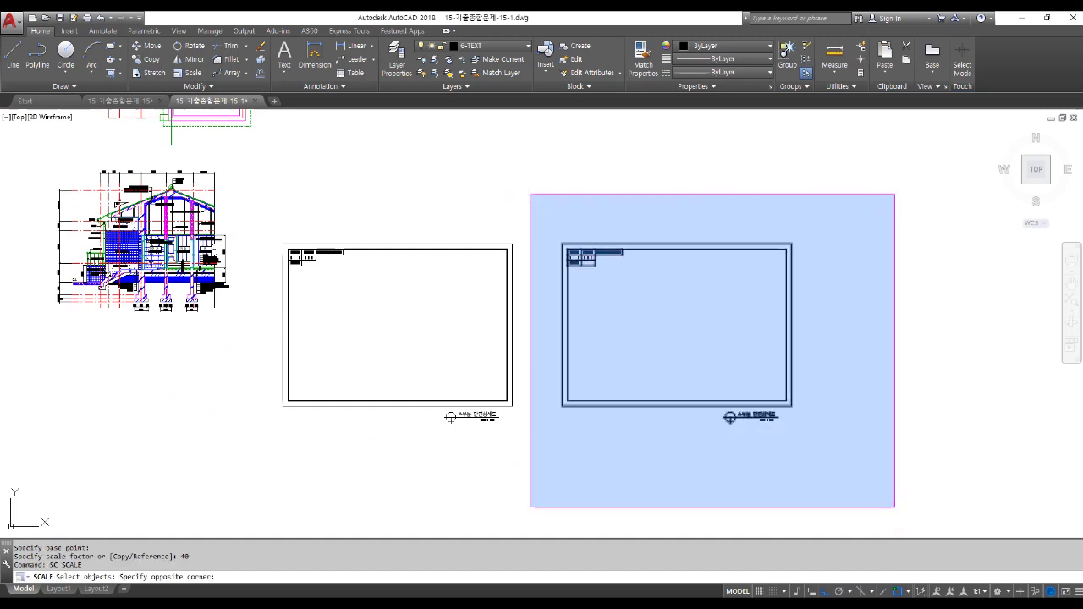
pyautogui.click(894, 507)
pyautogui.press('Return')
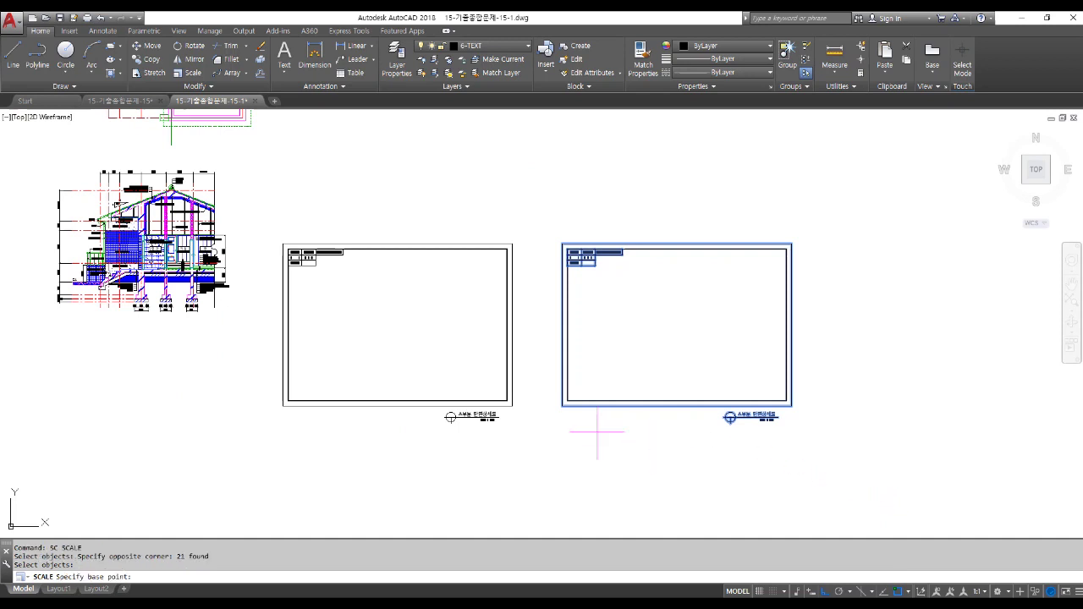
pyautogui.click(562, 406)
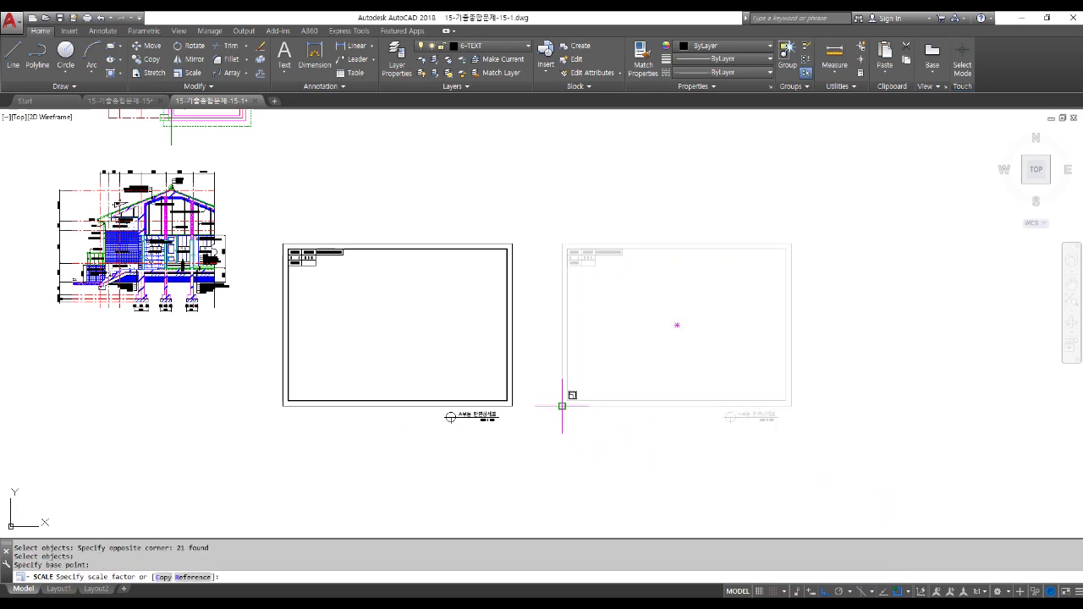
pyautogui.write('R')
pyautogui.press('Return')
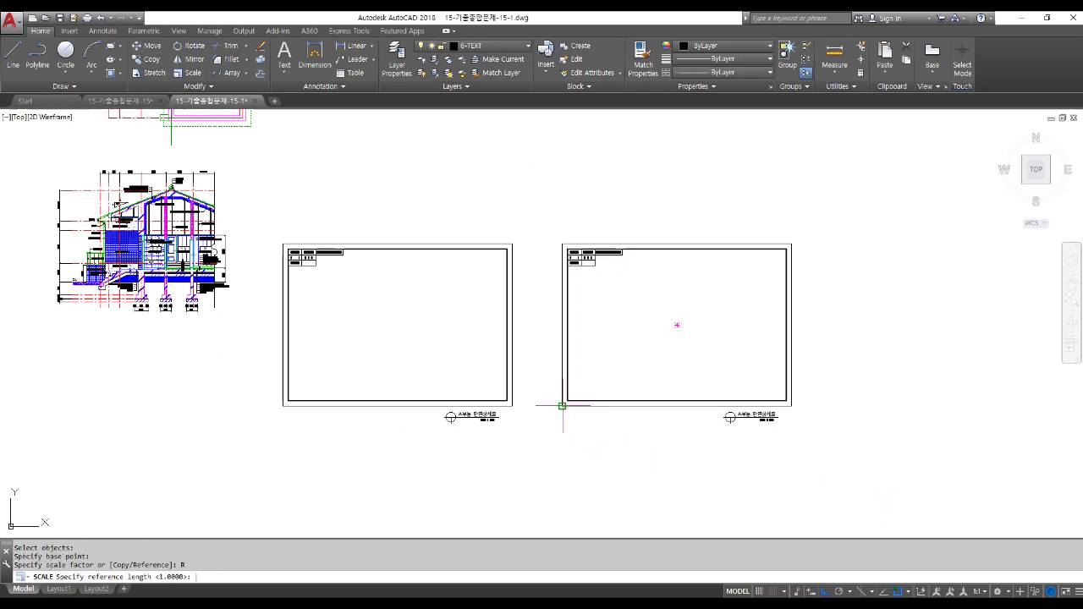
pyautogui.write('40')
pyautogui.press('Return')
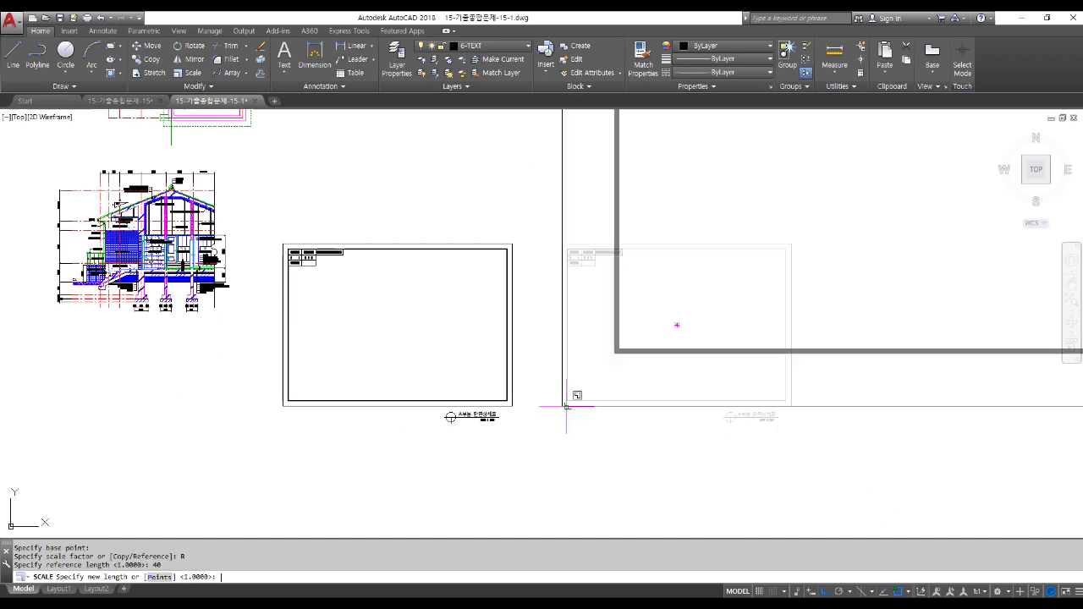
pyautogui.write('50')
pyautogui.press('Return')
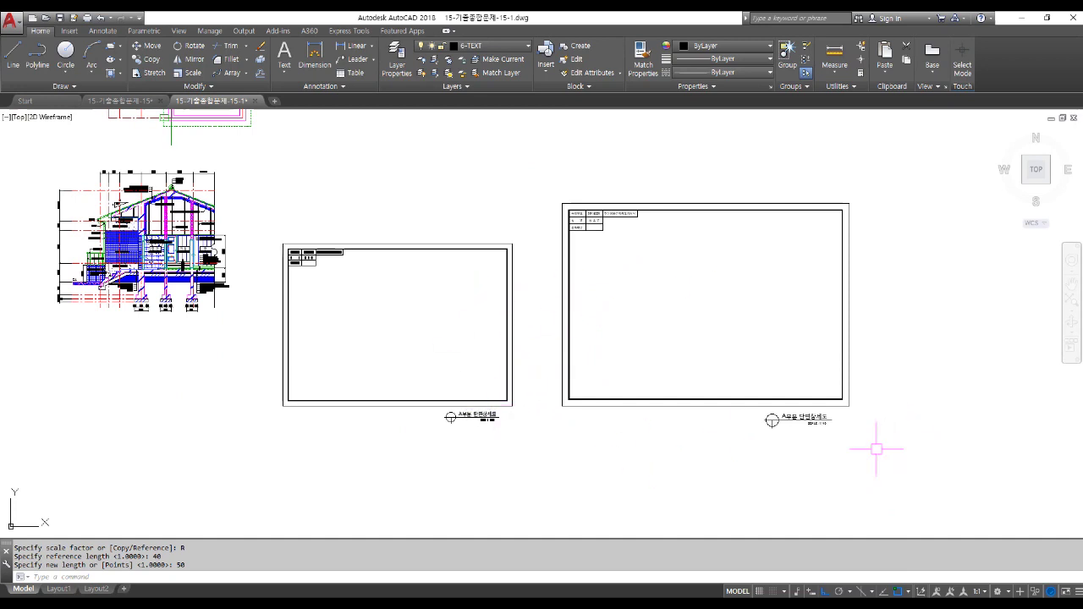
pyautogui.scroll(2, 862, 444)
pyautogui.write('m')
pyautogui.press('Return')
# Move the title group inside the right sheet.
pyautogui.click(618, 319)
pyautogui.click(839, 474)
pyautogui.press('Return')
pyautogui.click(915, 500)
pyautogui.press('F8')
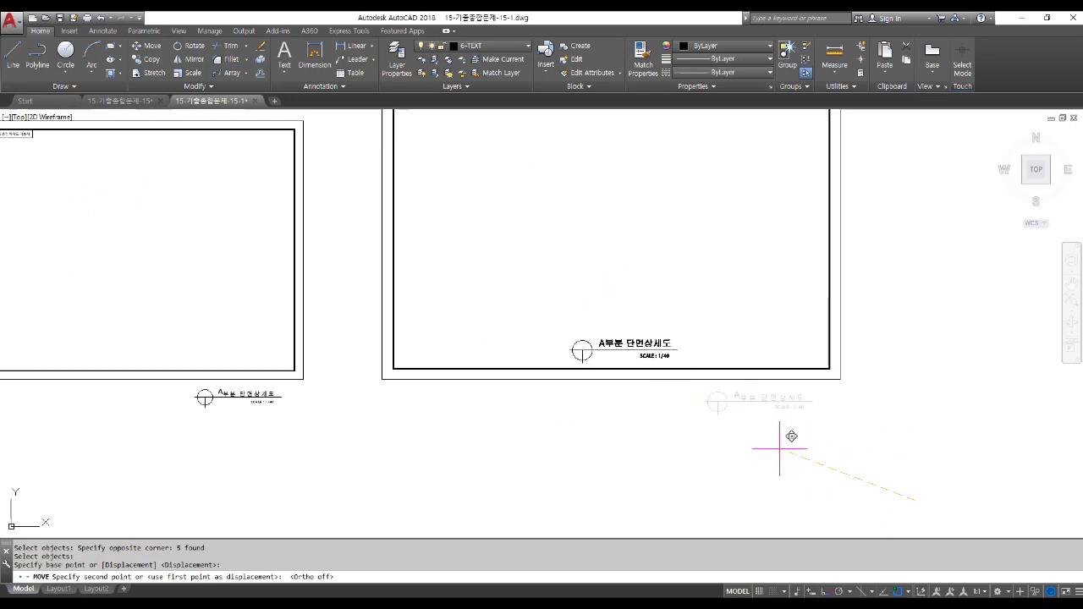
pyautogui.click(565, 347)
pyautogui.scroll(1, 579, 351)
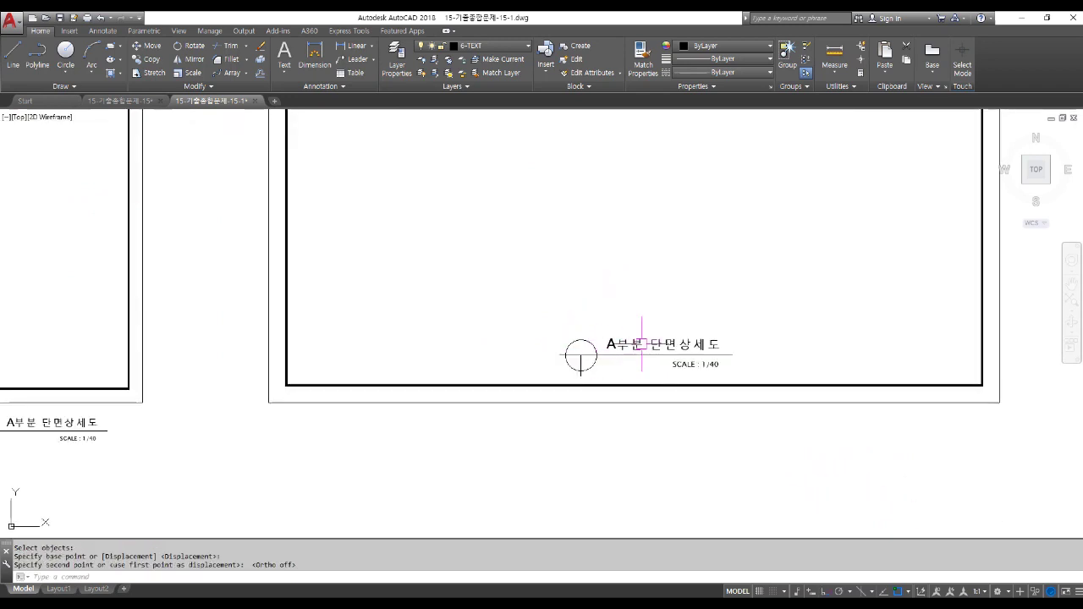
# Retype the title text as 남측입면도.
pyautogui.doubleClick(626, 342)
pyautogui.press('Delete')
pyautogui.write('남쪽입')
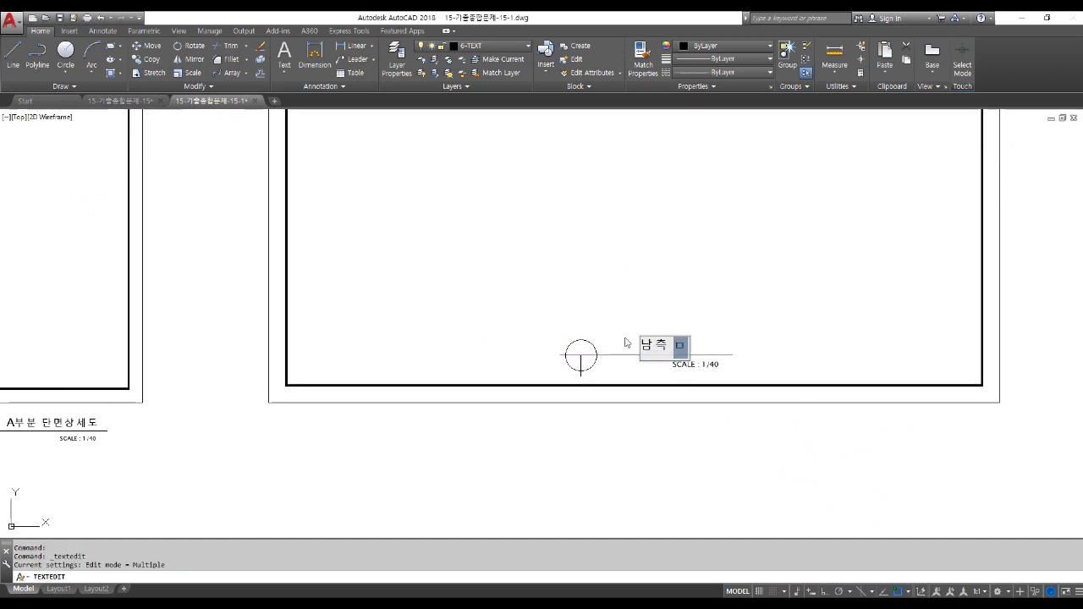
pyautogui.press('BackSpace')
pyautogui.press('BackSpace')
pyautogui.write('측')
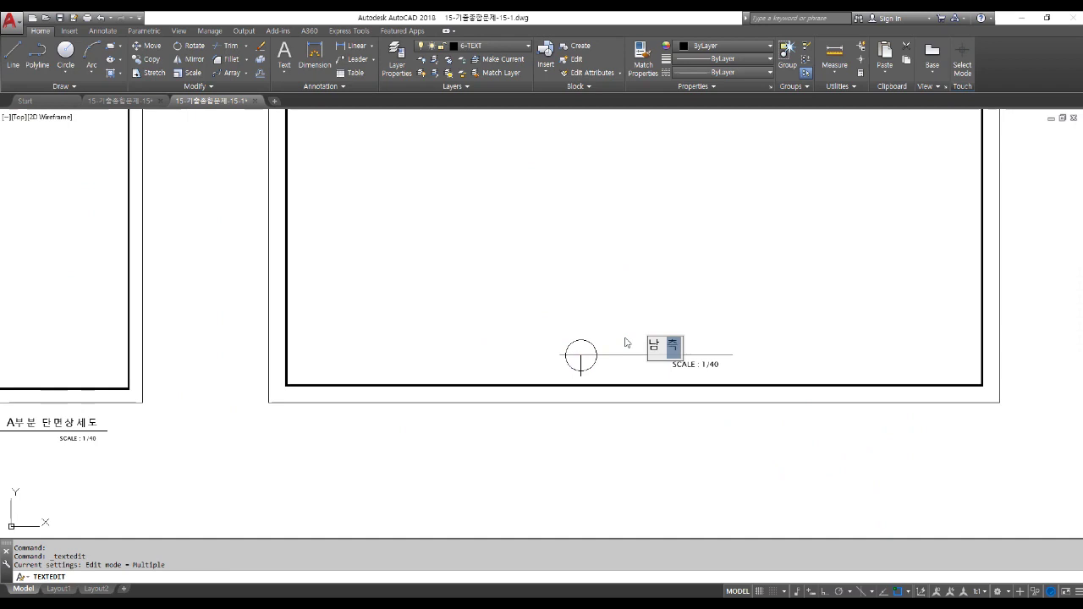
pyautogui.write('입ㅁ면도')
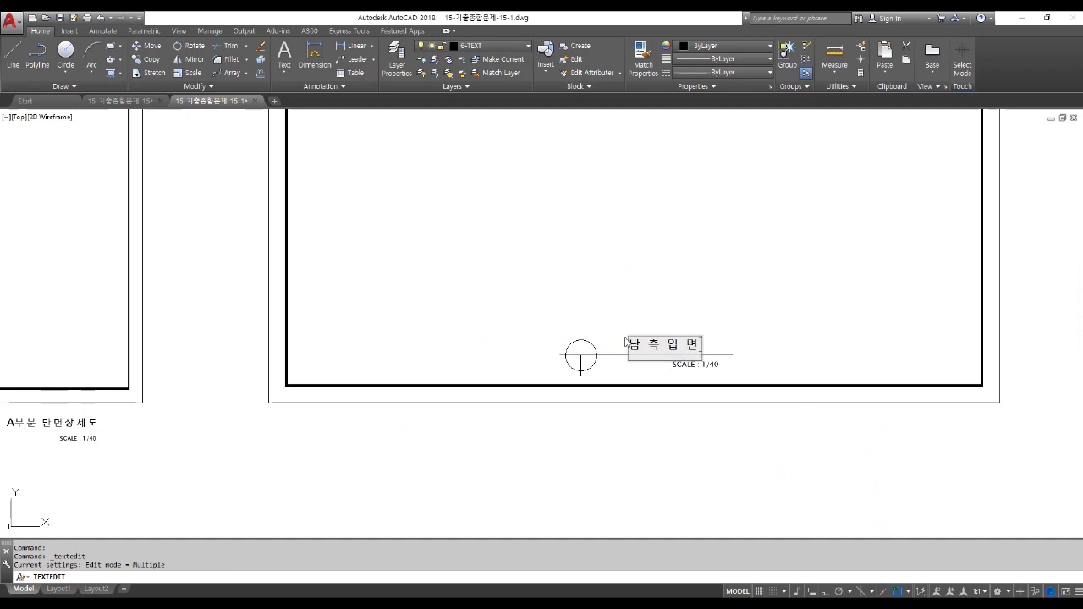
pyautogui.click(659, 293)
pyautogui.scroll(5, 707, 383)
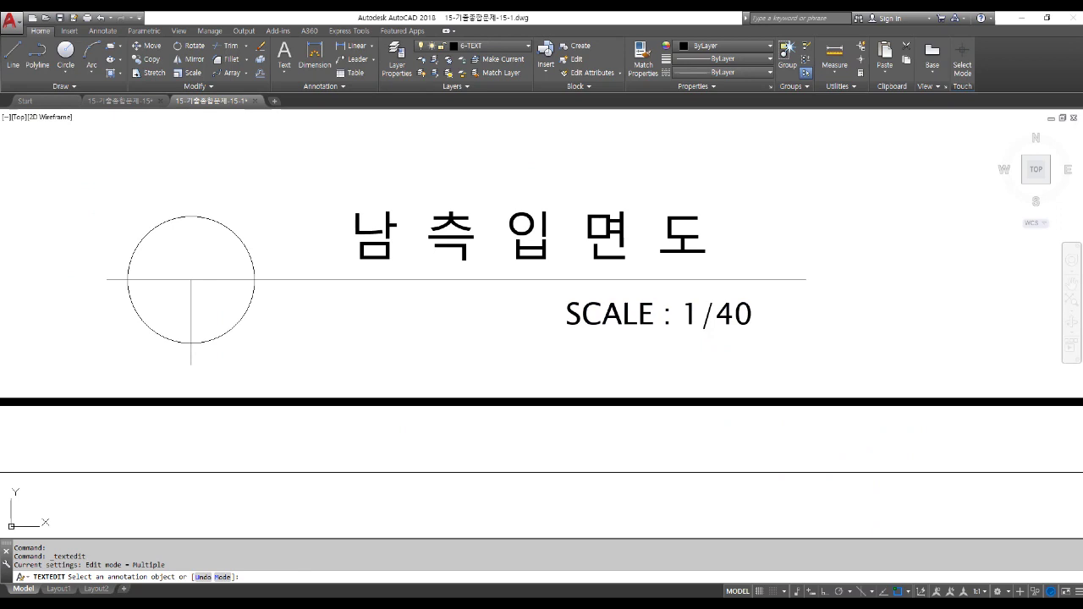
# Change the scale text beneath the title to SCALE : 1/50.
pyautogui.click(729, 320)
pyautogui.click(729, 320)
pyautogui.press('BackSpace')
pyautogui.write('5')
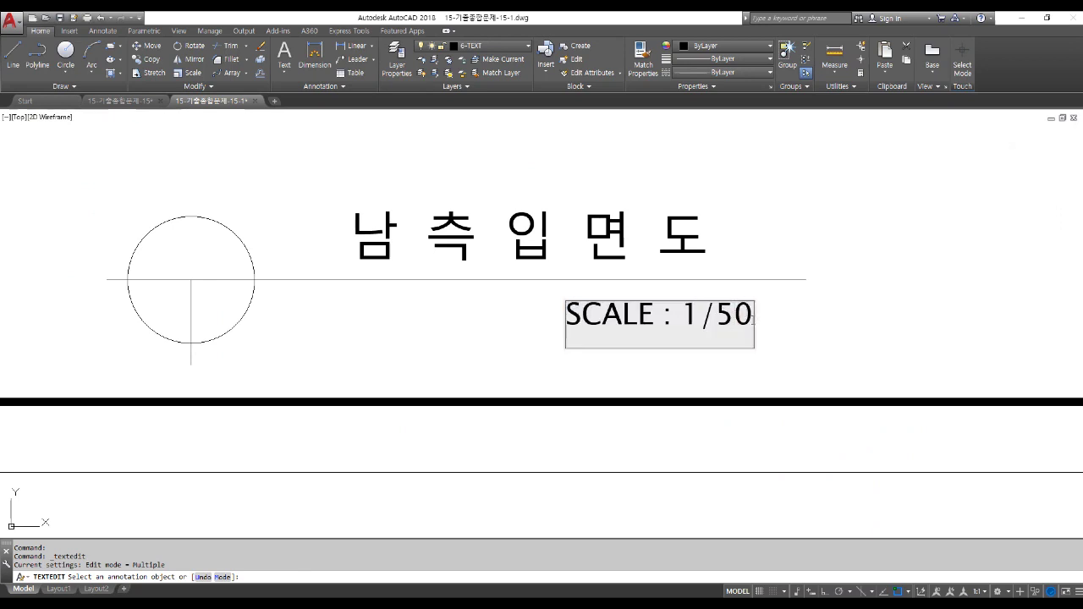
pyautogui.click(803, 331)
pyautogui.scroll(-8, 716, 384)
pyautogui.press('Escape')
pyautogui.press('Escape')
pyautogui.press('Escape')
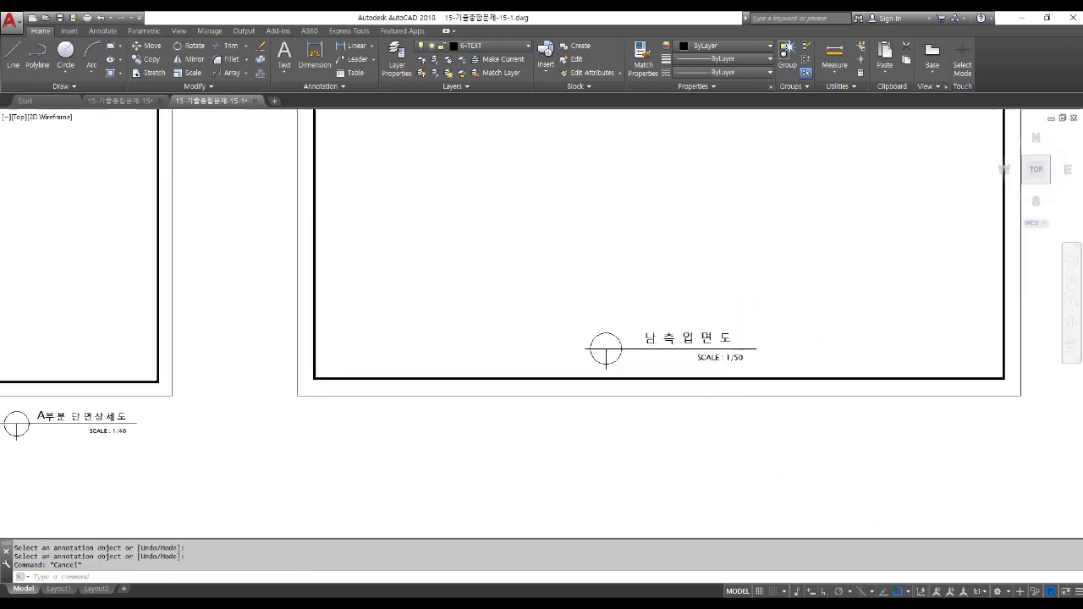
pyautogui.scroll(-4, 710, 415)
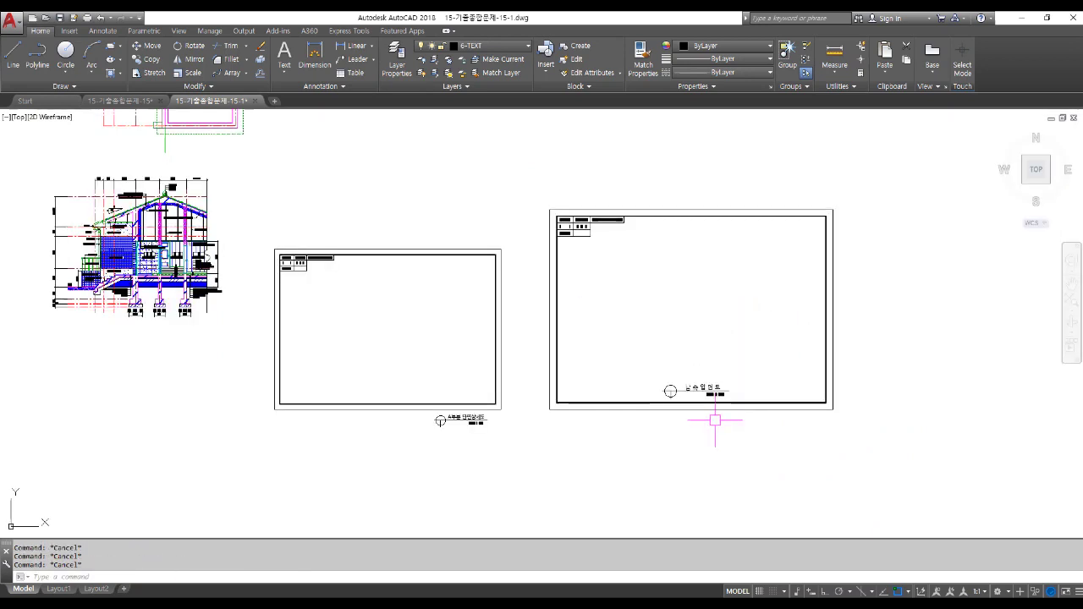
# Move the middle sheet border so it surrounds the building section drawing.
pyautogui.press('space')
pyautogui.click(484, 401)
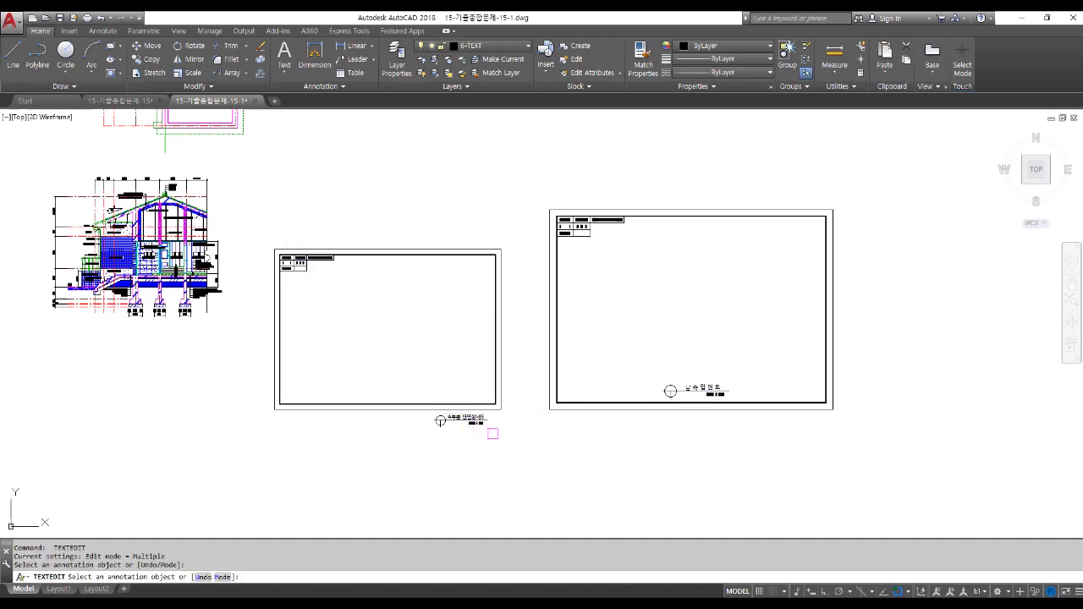
pyautogui.press('Escape')
pyautogui.press('Escape')
pyautogui.write('M')
pyautogui.press('space')
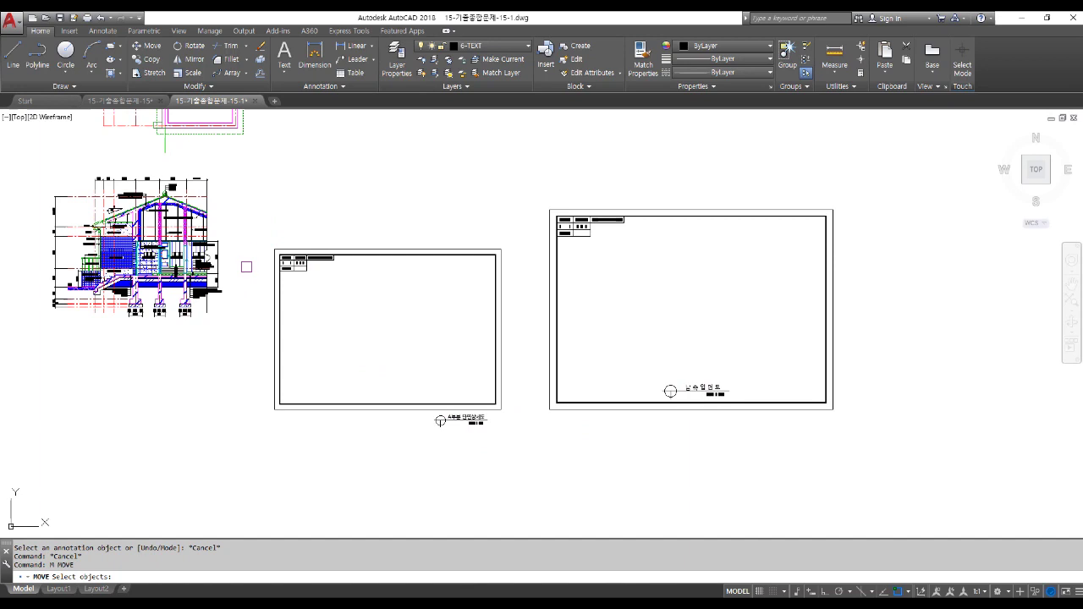
pyautogui.click(249, 213)
pyautogui.click(526, 472)
pyautogui.press('space')
pyautogui.click(528, 489)
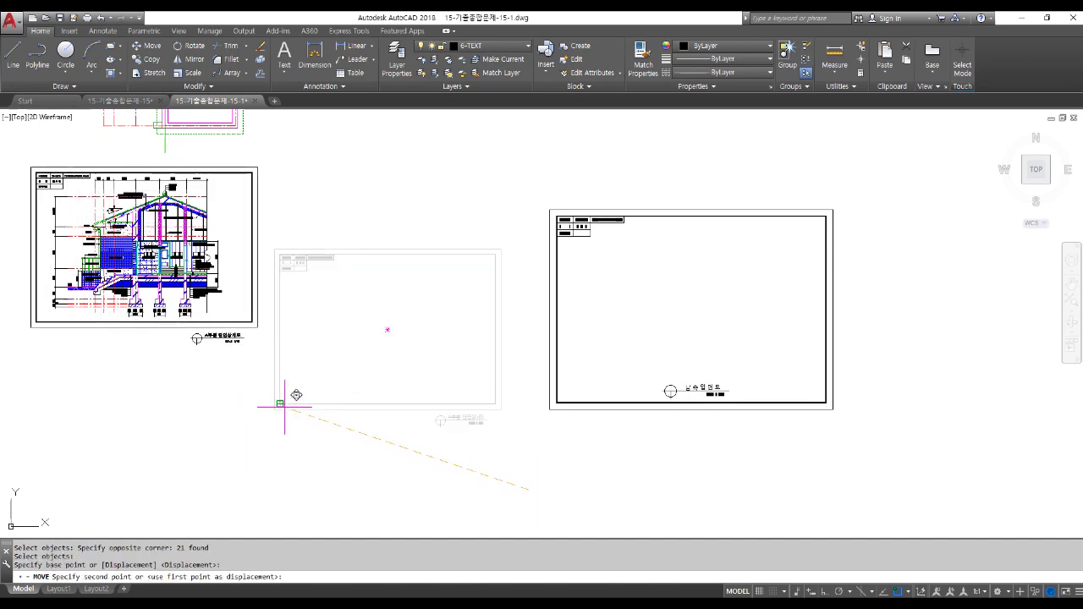
pyautogui.press('F3')
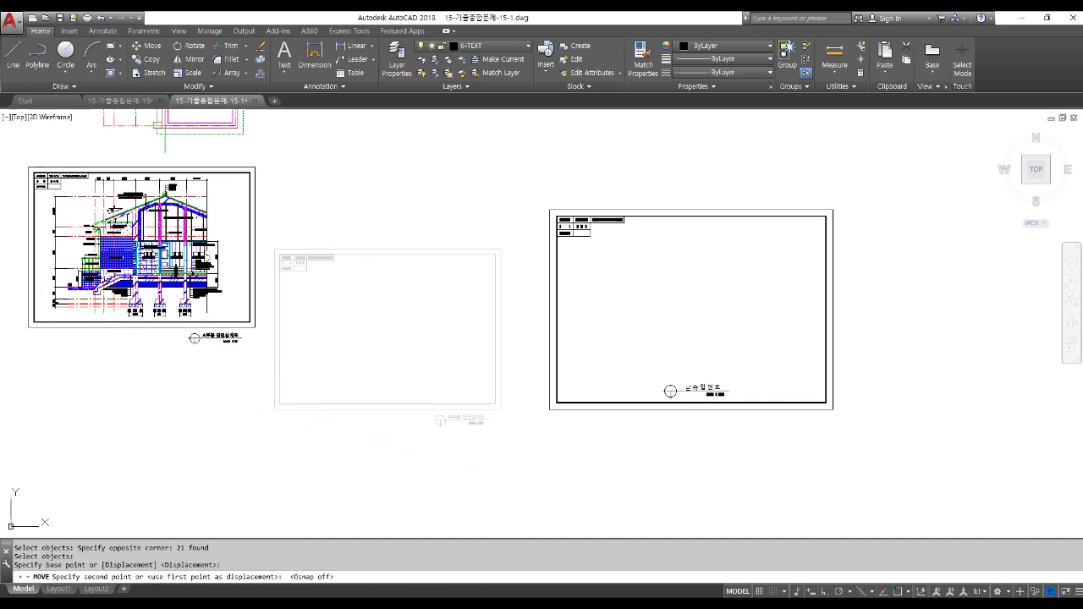
pyautogui.click(282, 407)
pyautogui.moveTo(170, 298); pyautogui.dragTo(280, 348, button='middle')
pyautogui.scroll(2, 280, 349)
pyautogui.scroll(4, 367, 367)
# Stretch the vertical frame line to its new position.
pyautogui.write('s')
pyautogui.press('space')
pyautogui.click(331, 379)
pyautogui.click(299, 338)
pyautogui.press('space')
pyautogui.click(650, 402)
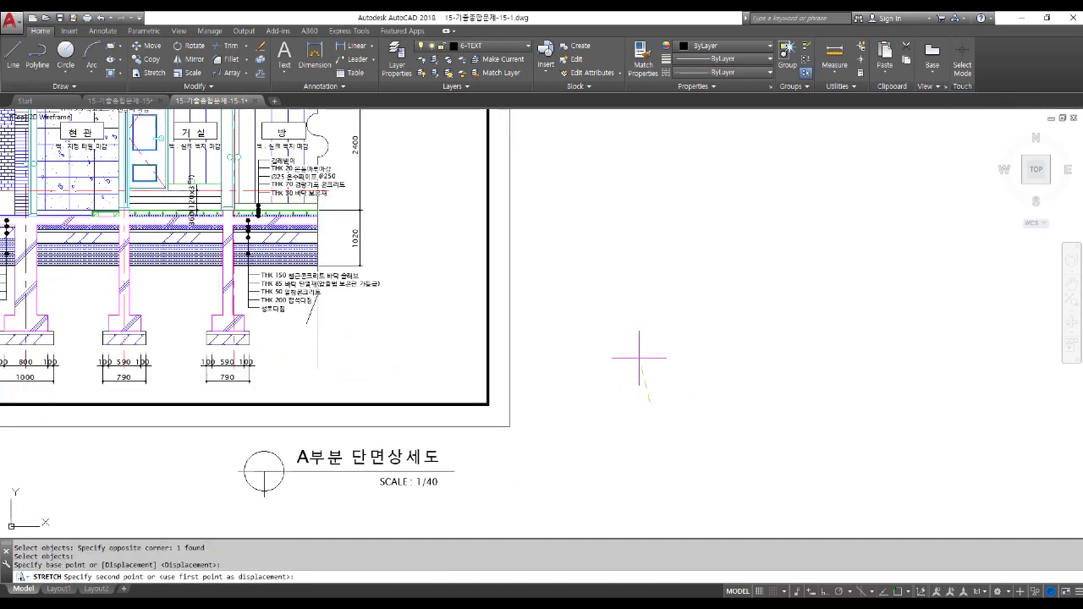
pyautogui.click(637, 353)
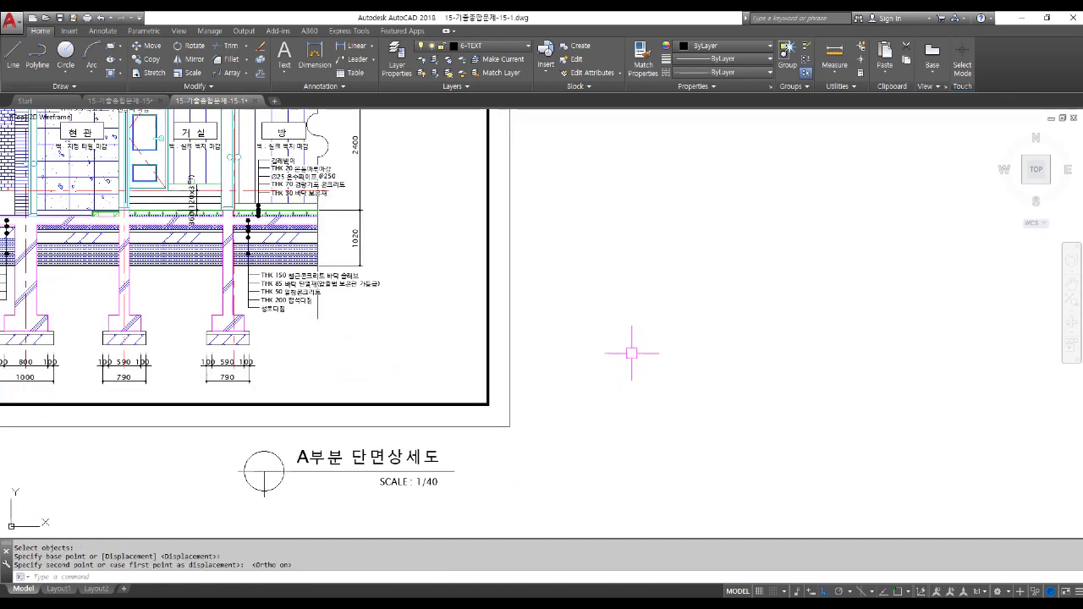
# Move the A부분 단면상세도 title block into the sheet's lower-right corner.
pyautogui.write('m')
pyautogui.press('space')
pyautogui.click(179, 416)
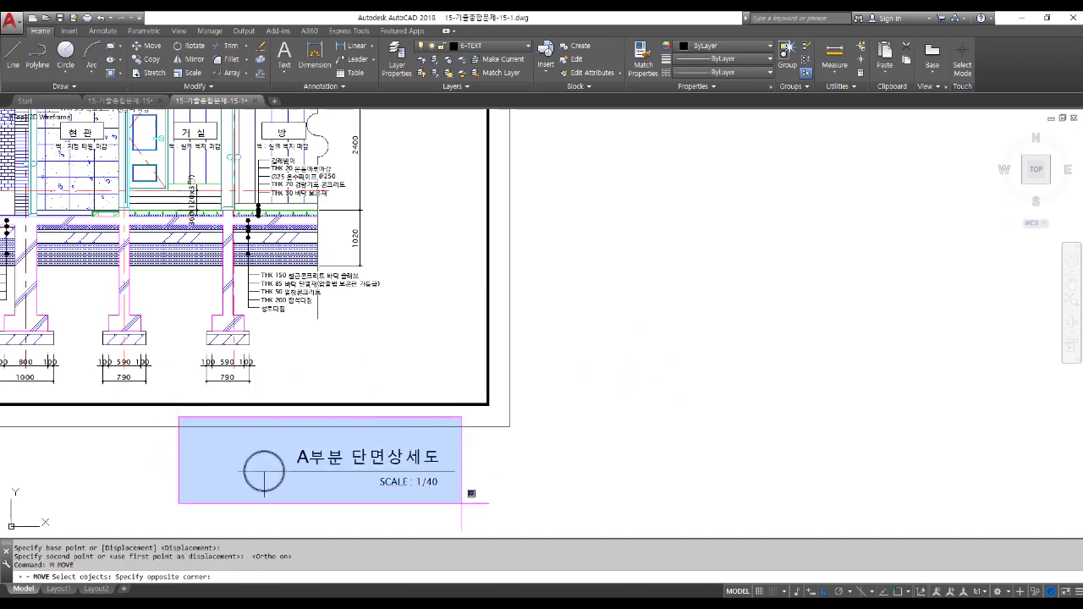
pyautogui.click(503, 525)
pyautogui.press('space')
pyautogui.click(538, 504)
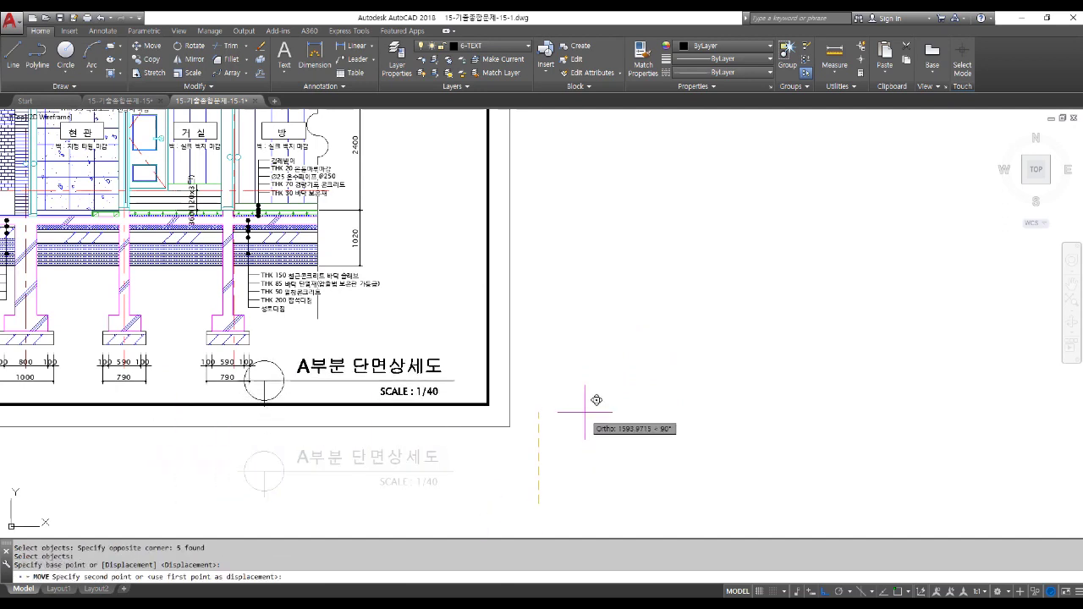
pyautogui.press('F8')
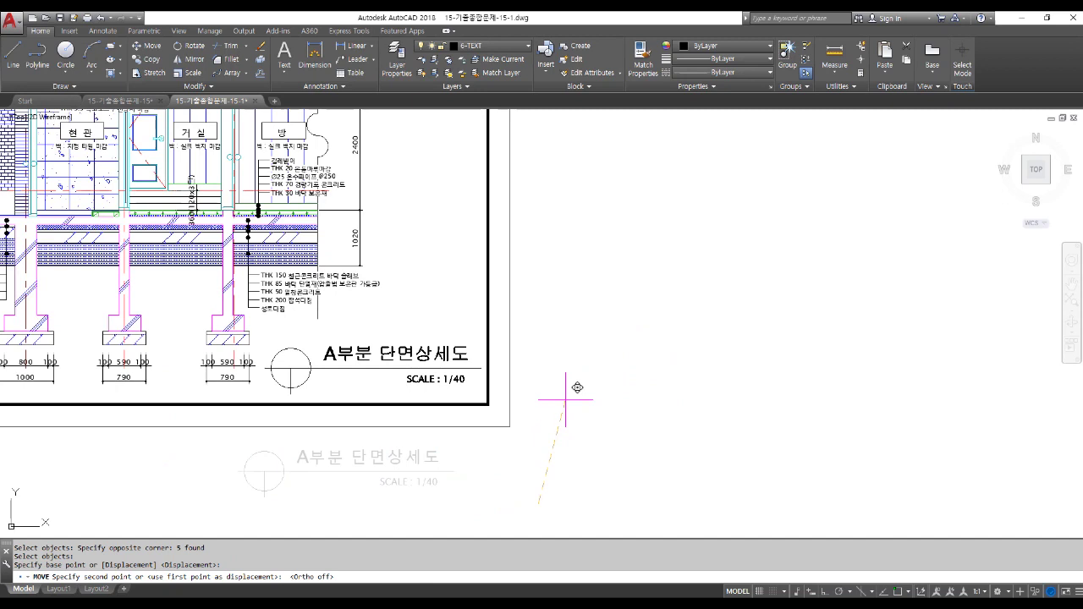
pyautogui.click(564, 394)
pyautogui.scroll(-4, 540, 425)
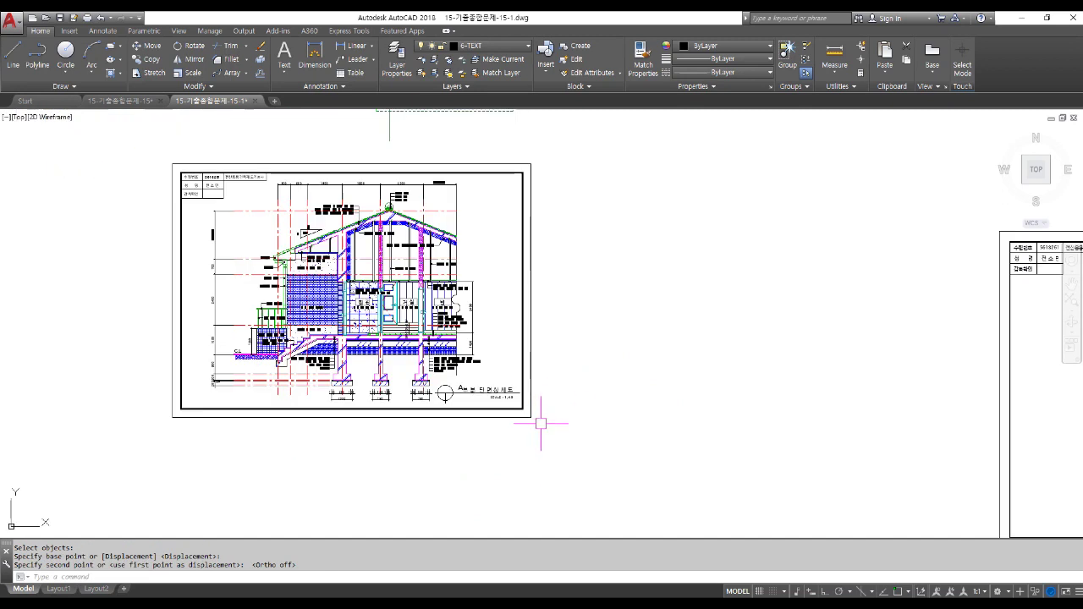
# Copy the whole framed 1/40 section sheet, border and title included, above the floor plan.
pyautogui.write('o')
pyautogui.press('Return')
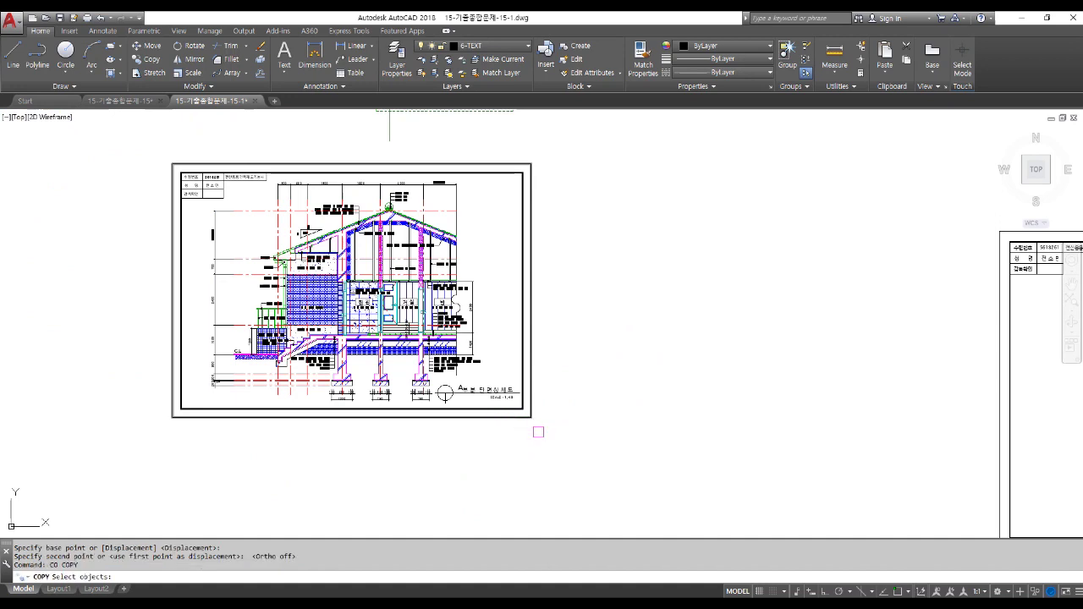
pyautogui.click(556, 442)
pyautogui.click(85, 135)
pyautogui.press('Return')
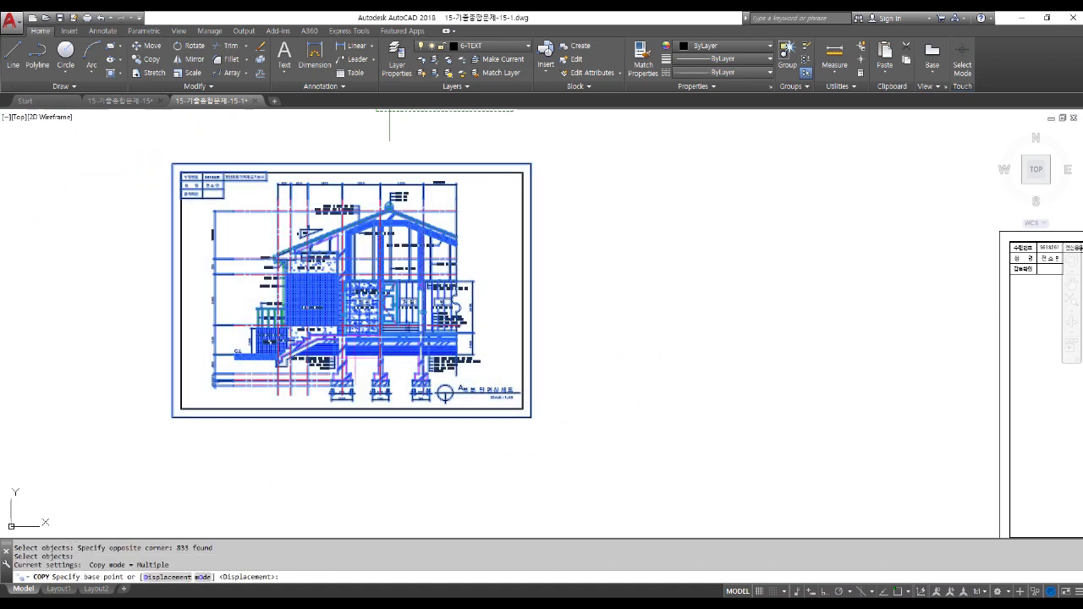
pyautogui.click(348, 340)
pyautogui.scroll(-8, 348, 340)
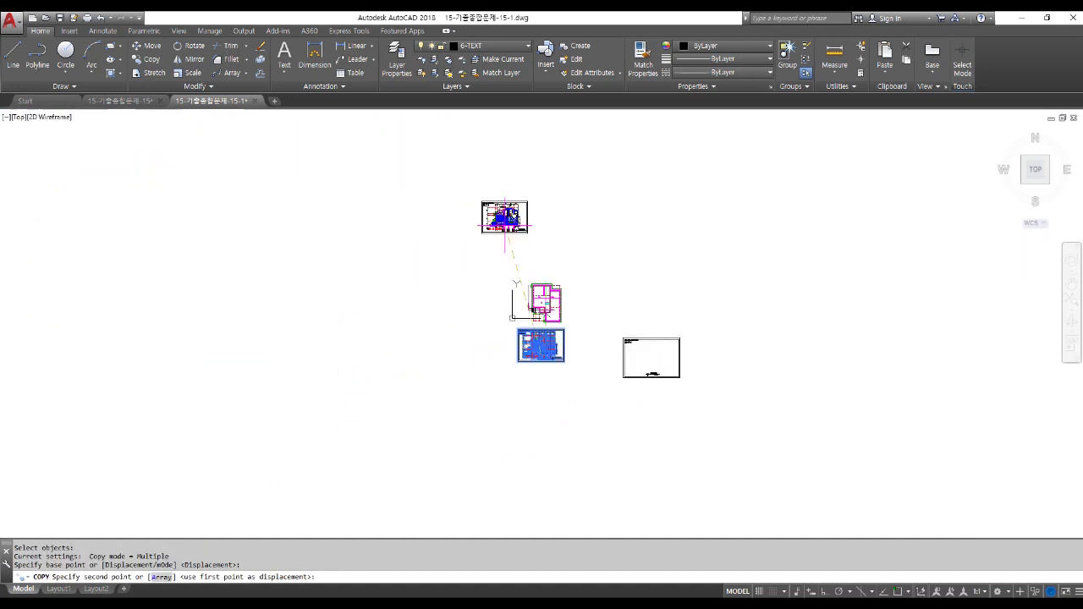
pyautogui.click(499, 216)
pyautogui.press('Return')
pyautogui.scroll(4, 596, 374)
pyautogui.scroll(2, 478, 300)
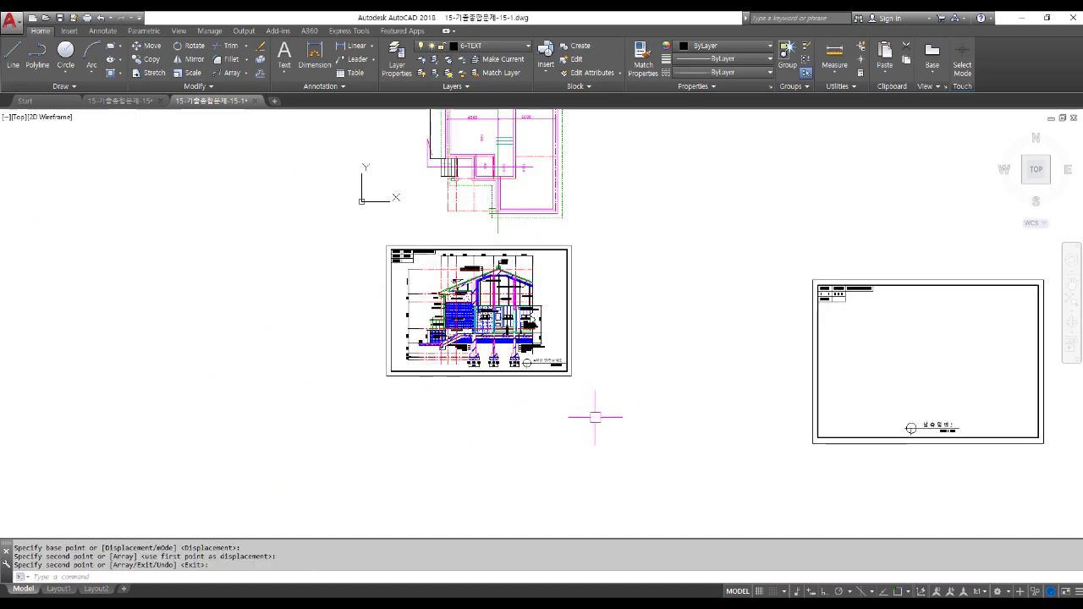
pyautogui.click(585, 404)
# Erase the lower copy's border lines and title-block table.
pyautogui.click(526, 363)
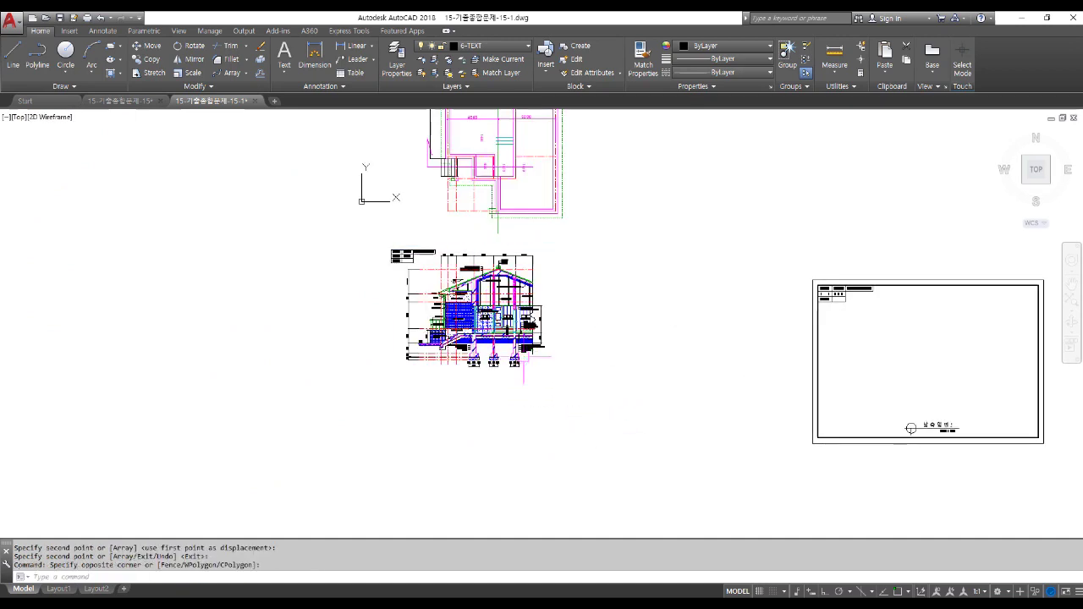
pyautogui.press('Delete')
pyautogui.scroll(4, 423, 260)
pyautogui.click(302, 206)
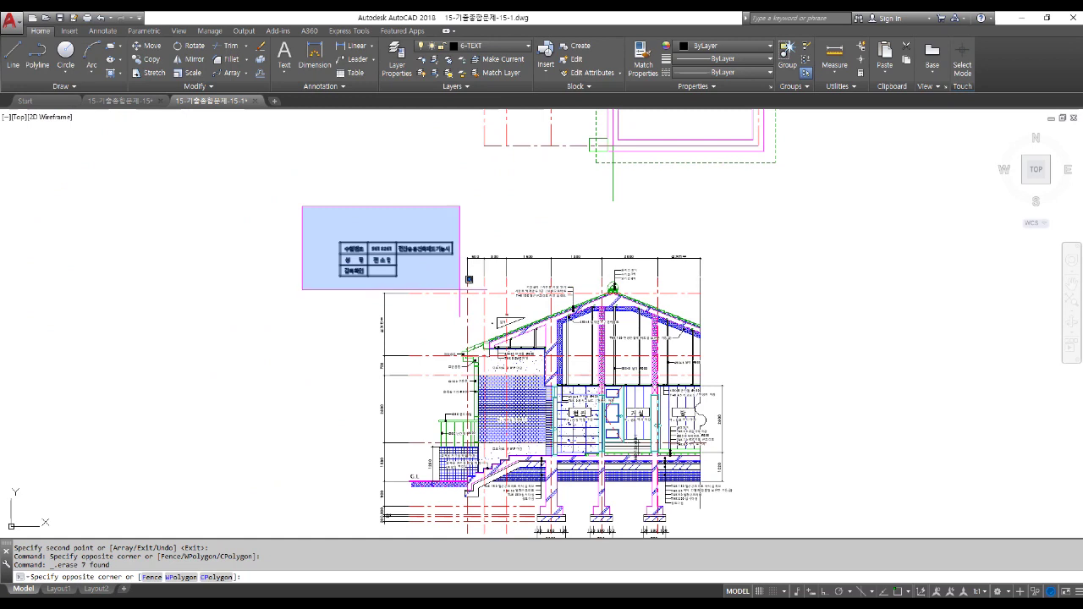
pyautogui.click(461, 285)
pyautogui.press('Delete')
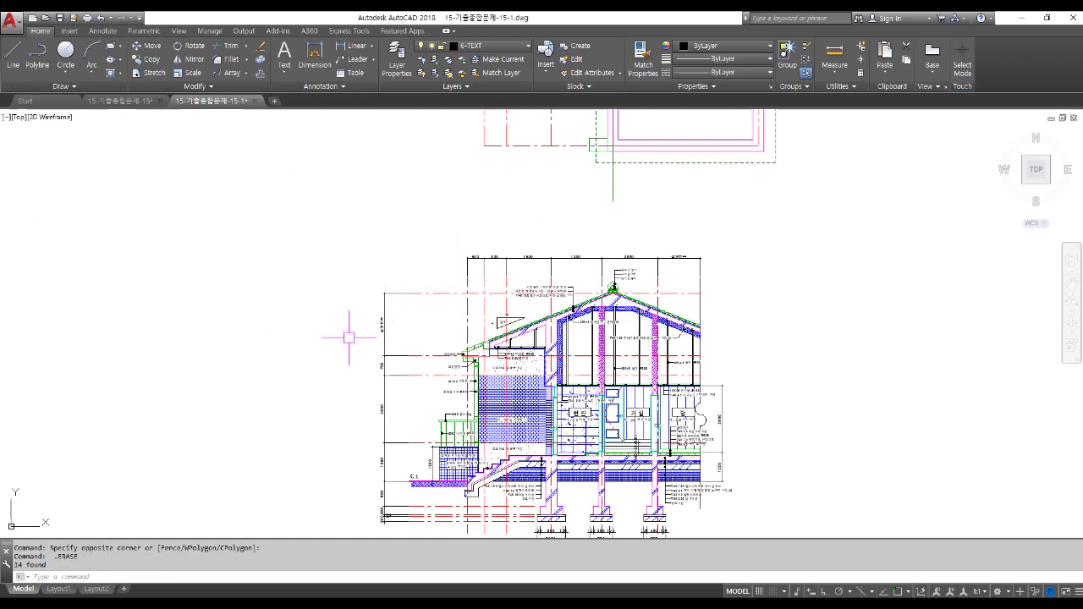
# Move the framed section sheet up to its new spot at the top.
pyautogui.scroll(-3, 348, 336)
pyautogui.scroll(-2, 354, 353)
pyautogui.moveTo(414, 305); pyautogui.dragTo(430, 450, button='middle')
pyautogui.write('m')
pyautogui.press('Return')
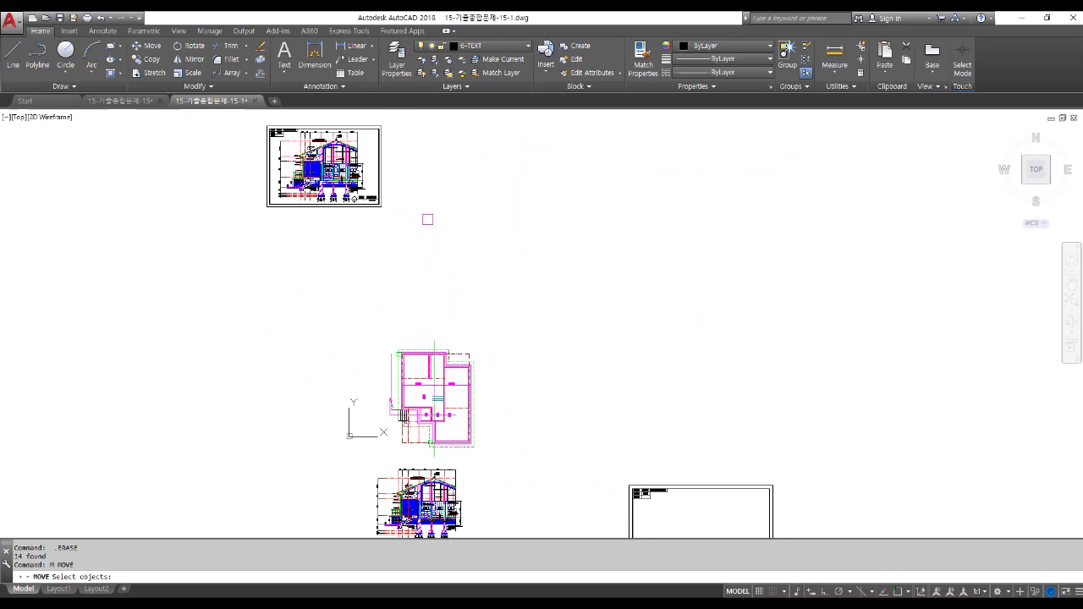
pyautogui.click(427, 254)
pyautogui.click(211, 116)
pyautogui.press('Return')
pyautogui.click(213, 137)
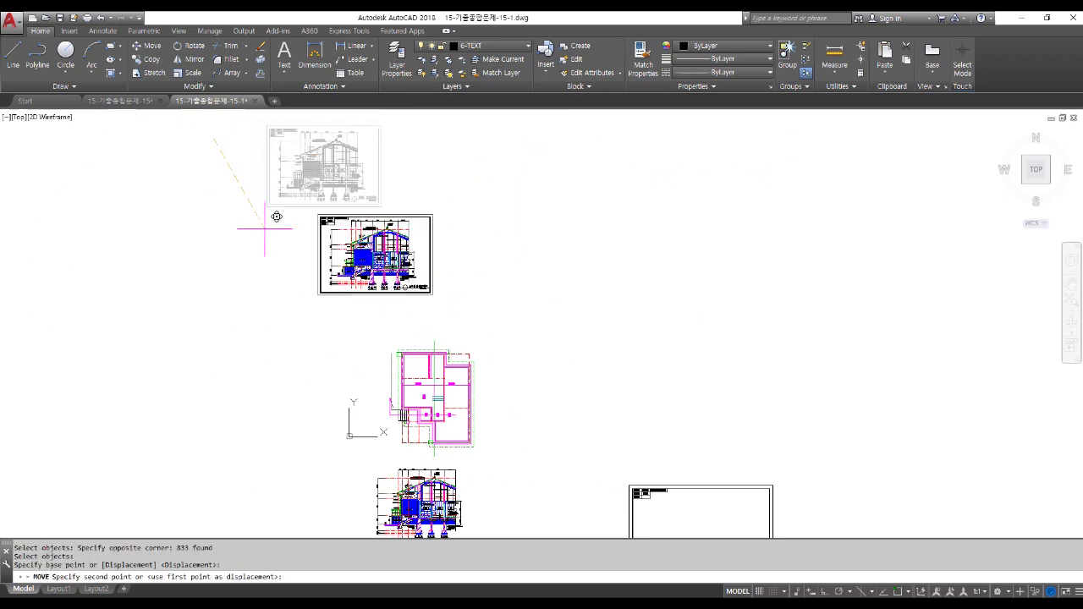
pyautogui.click(265, 233)
# Move the empty 1/50 sheet beside the framed section sheet.
pyautogui.moveTo(433, 389); pyautogui.dragTo(402, 287, button='middle')
pyautogui.write('m')
pyautogui.press('Return')
pyautogui.click(548, 363)
pyautogui.click(800, 500)
pyautogui.press('Return')
pyautogui.click(799, 499)
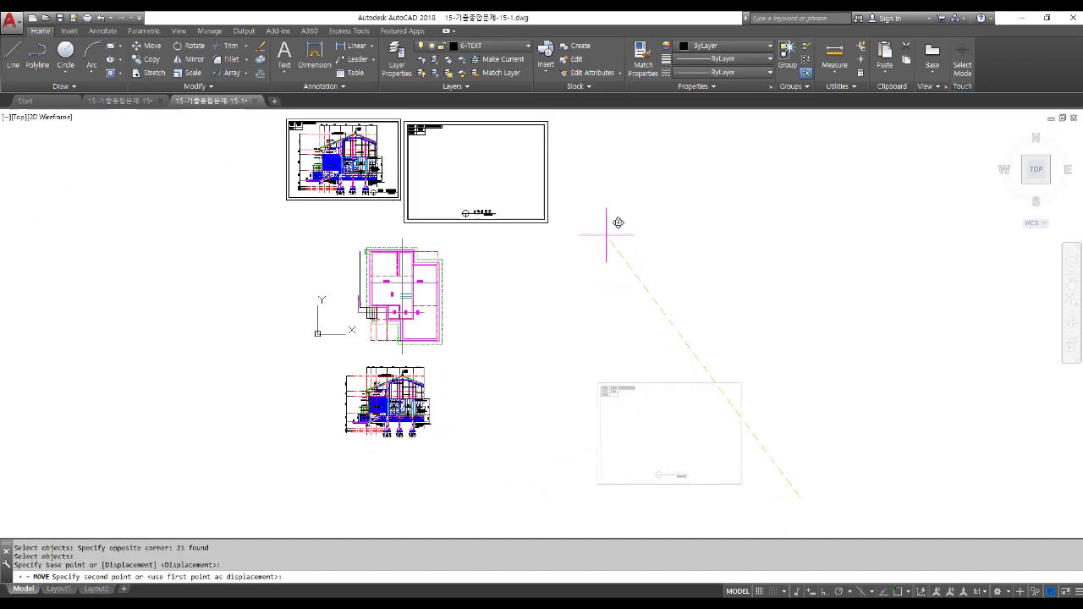
pyautogui.click(628, 211)
# Select the floor plan for rotation with ROTATE.
pyautogui.write('r')
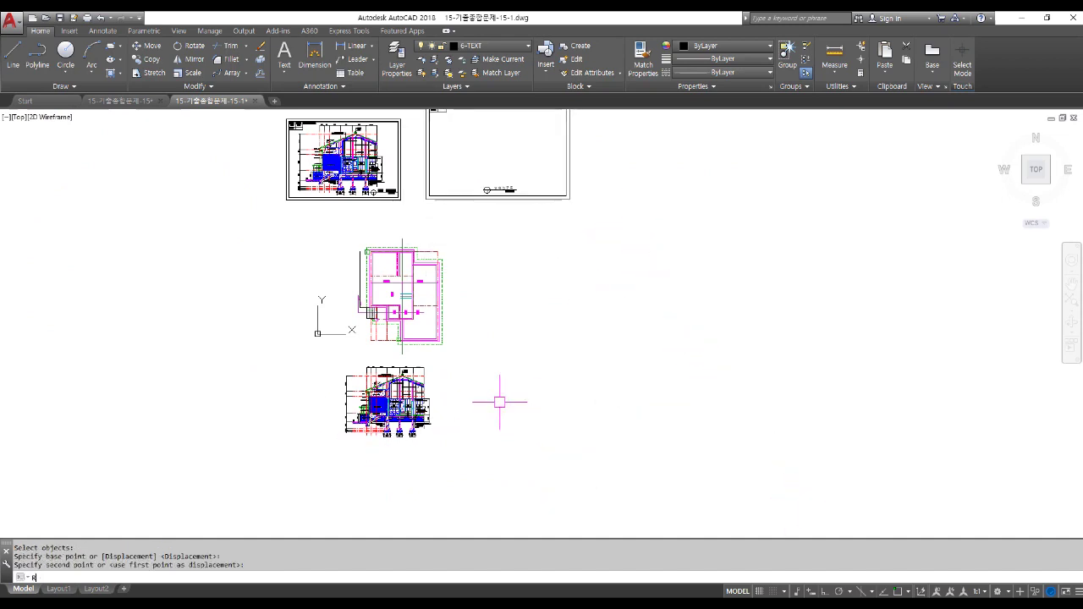
pyautogui.write('o')
pyautogui.press('Return')
pyautogui.scroll(2, 377, 341)
pyautogui.click(296, 162)
pyautogui.click(575, 368)
pyautogui.press('Return')
# Rotate the floor plan a quarter turn about its middle.
pyautogui.click(417, 269)
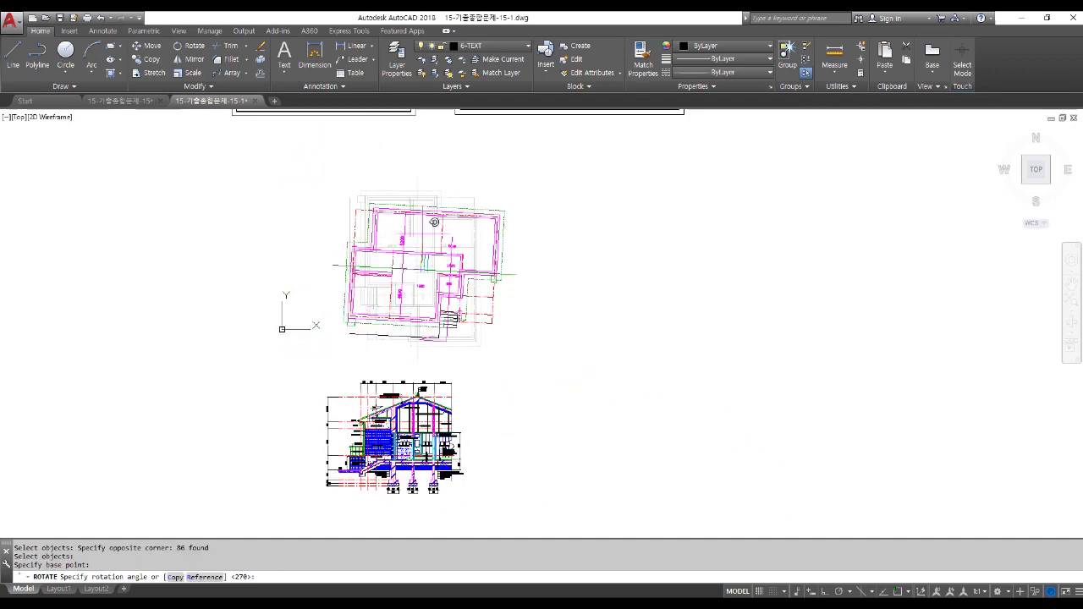
pyautogui.click(448, 159)
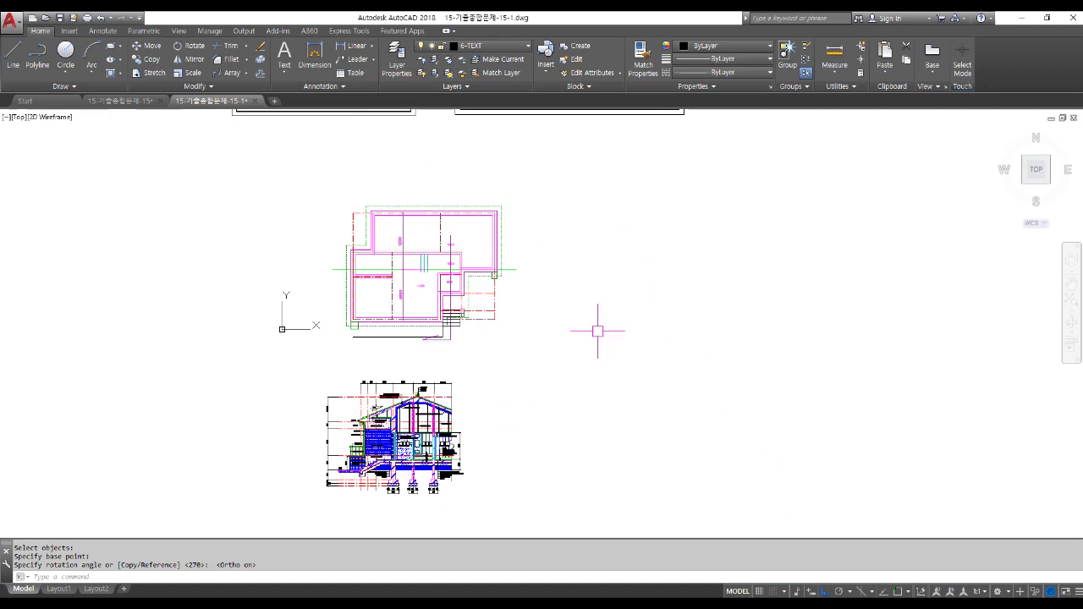
pyautogui.moveTo(544, 287); pyautogui.dragTo(527, 253, button='middle')
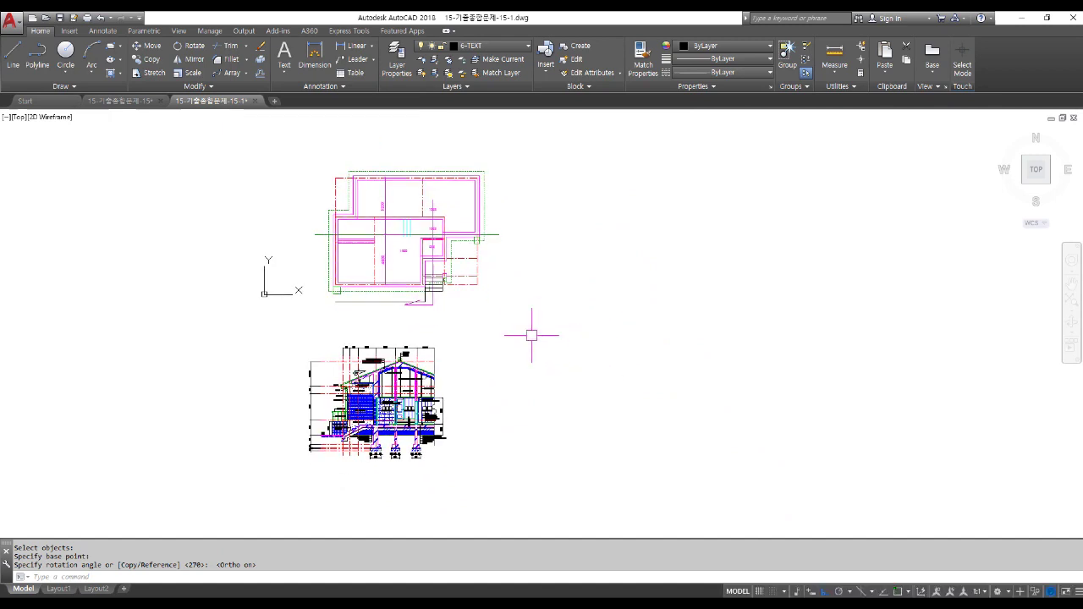
# Move the rotated floor plan to the right, above the section.
pyautogui.write('m')
pyautogui.press('Return')
pyautogui.click(263, 132)
pyautogui.click(597, 312)
pyautogui.press('Return')
pyautogui.click(575, 323)
pyautogui.click(725, 317)
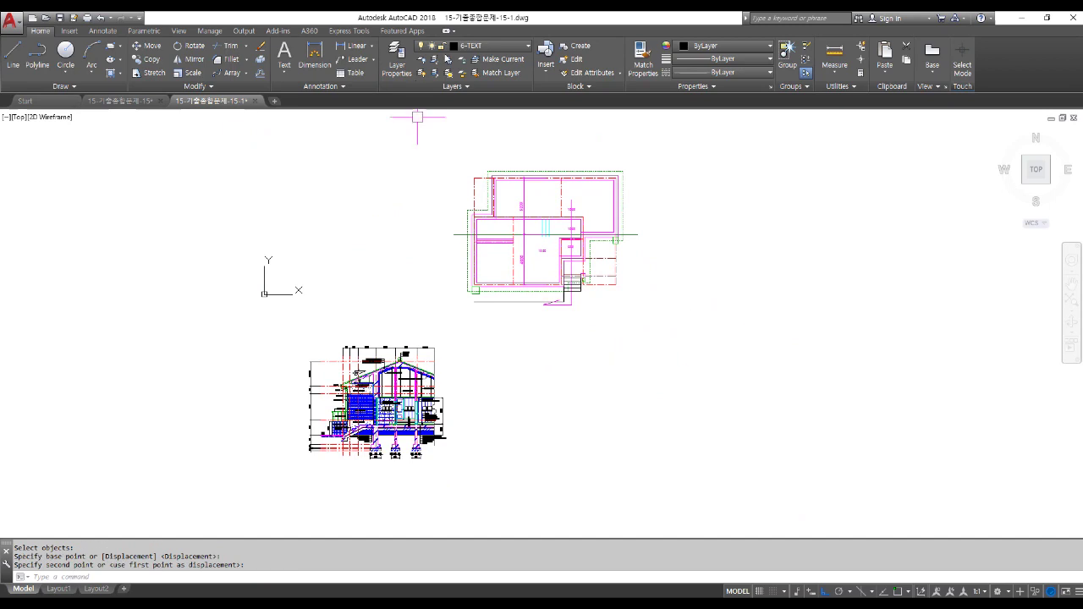
# Make 2-CON the current layer.
pyautogui.click(474, 46)
pyautogui.click(478, 88)
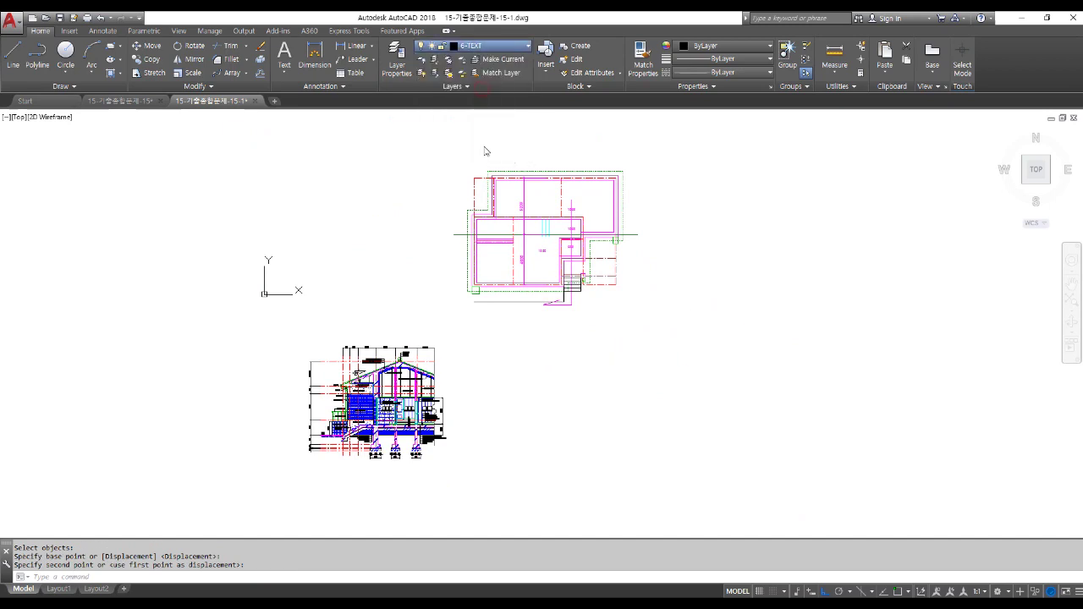
pyautogui.scroll(2, 523, 404)
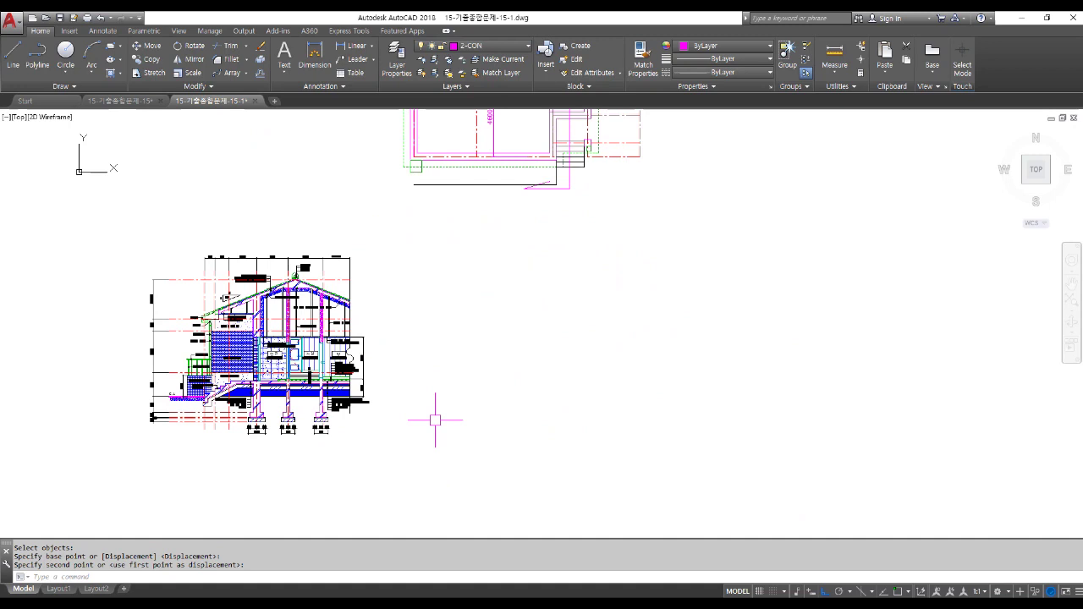
# Place a horizontal construction line through the section's G.L ground line, with 3D object snap off.
pyautogui.press('Return')
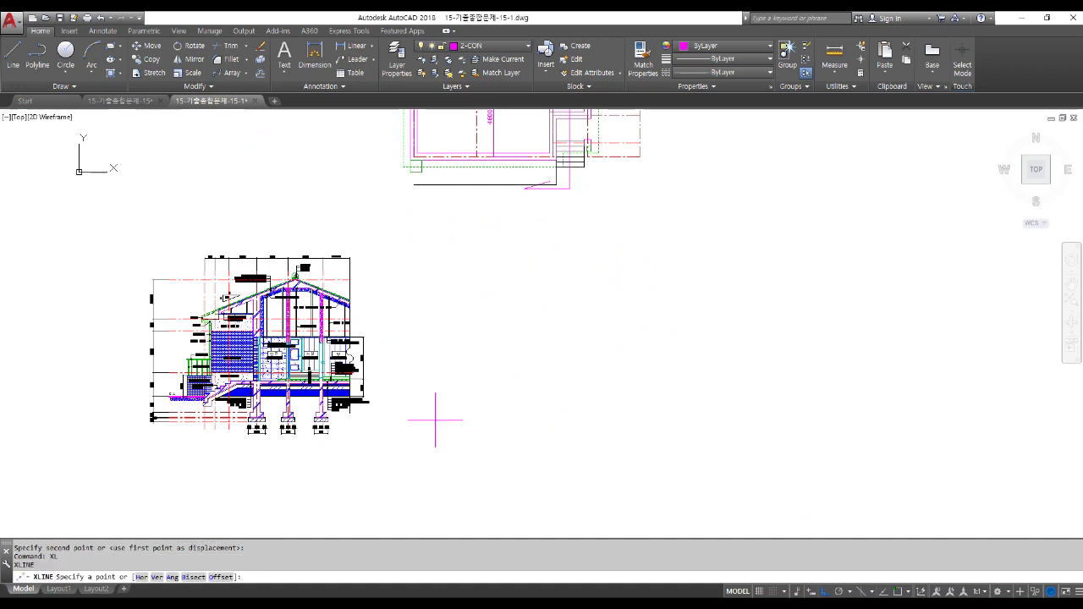
pyautogui.write('H')
pyautogui.press('Return')
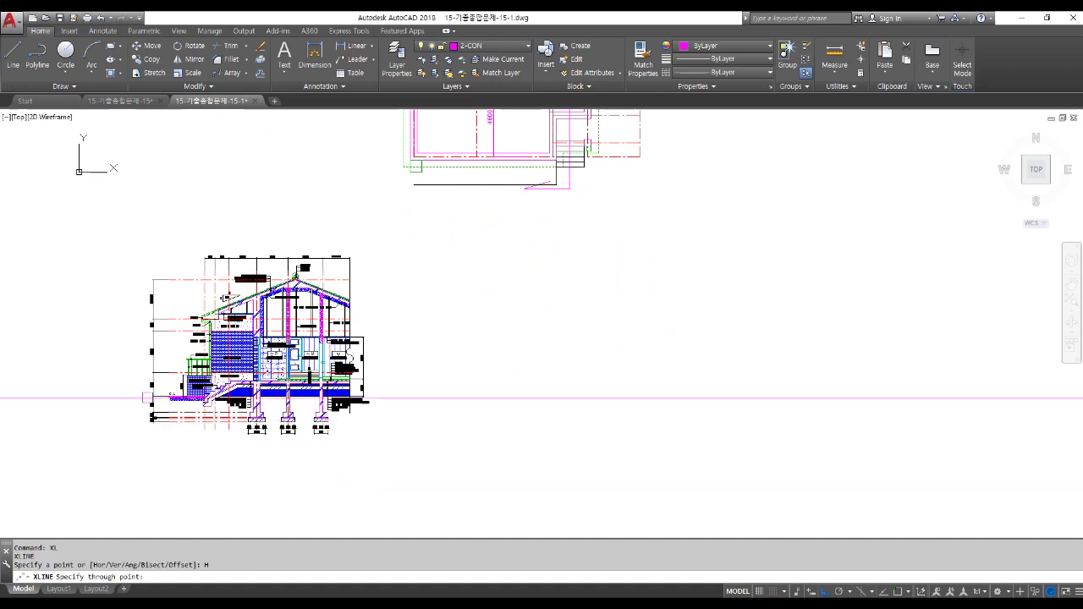
pyautogui.scroll(10, 194, 397)
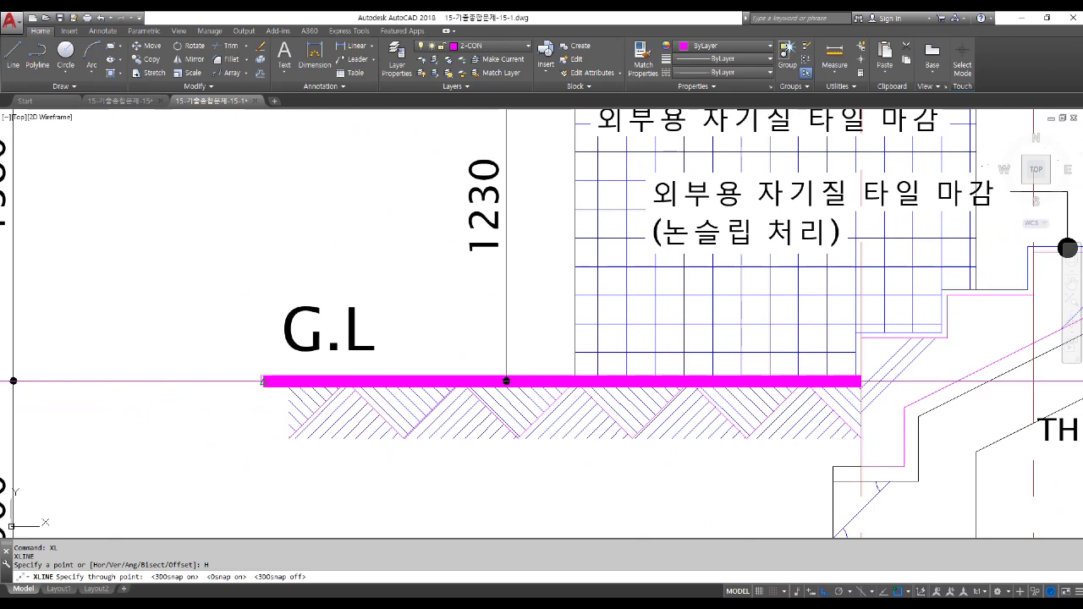
pyautogui.press('F4')
pyautogui.scroll(-6, 239, 385)
pyautogui.press('Return')
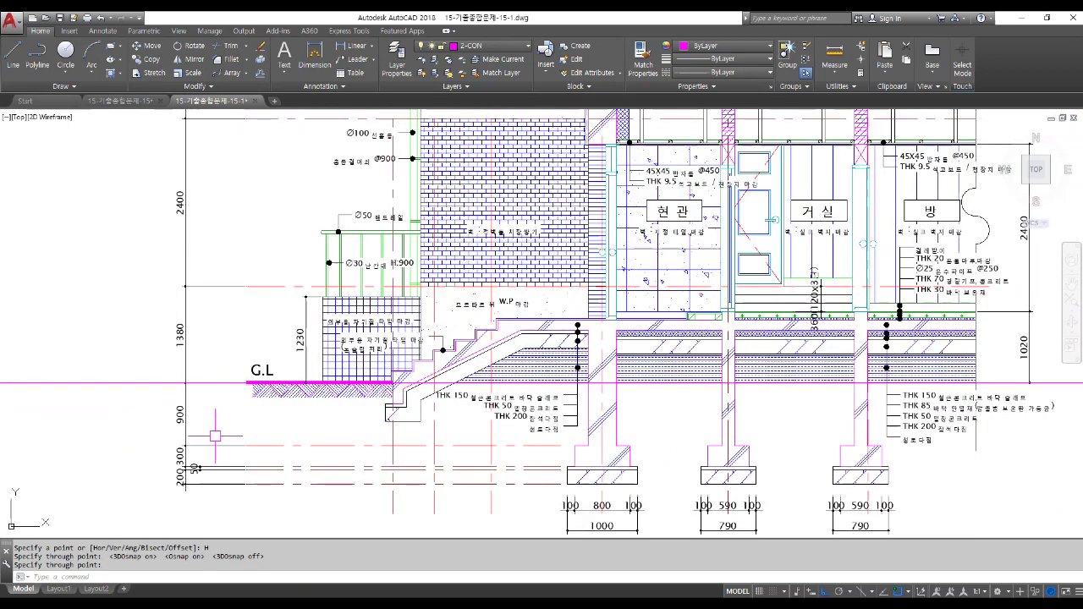
pyautogui.scroll(-10, 215, 436)
pyautogui.press('Escape')
pyautogui.press('Escape')
# Move the floor plan a short distance to the right.
pyautogui.write('m')
pyautogui.press('Return')
pyautogui.click(310, 140)
pyautogui.click(634, 338)
pyautogui.press('Return')
pyautogui.click(573, 328)
pyautogui.click(598, 328)
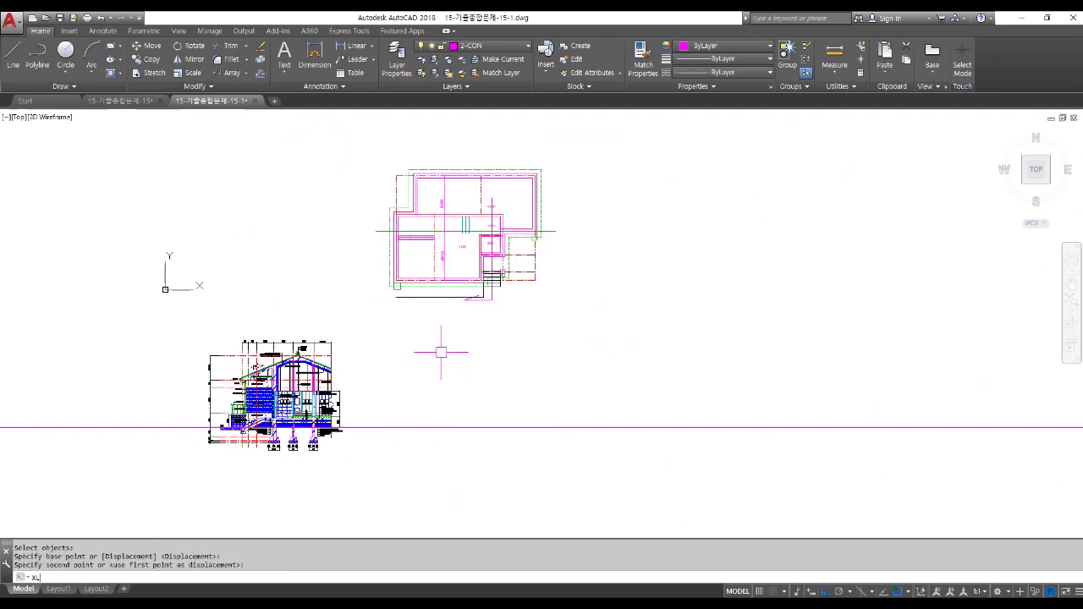
# Project vertical construction lines through the floor plan's lower-left, middle and right corners.
pyautogui.write('xl')
pyautogui.press('Return')
pyautogui.write('v')
pyautogui.press('Return')
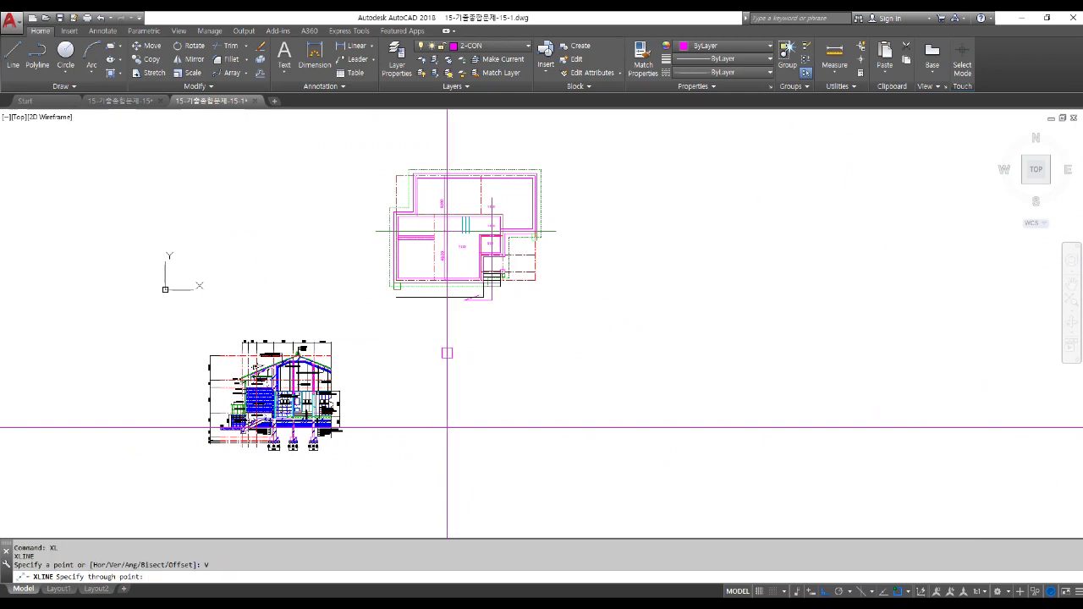
pyautogui.scroll(8, 396, 282)
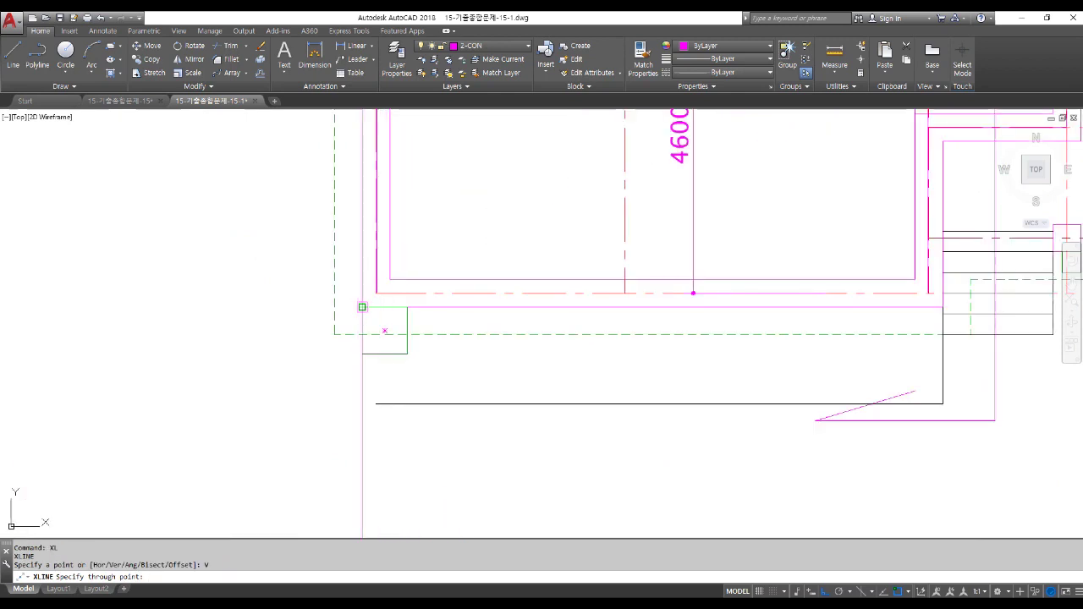
pyautogui.click(362, 306)
pyautogui.scroll(-4, 364, 306)
pyautogui.scroll(4, 453, 308)
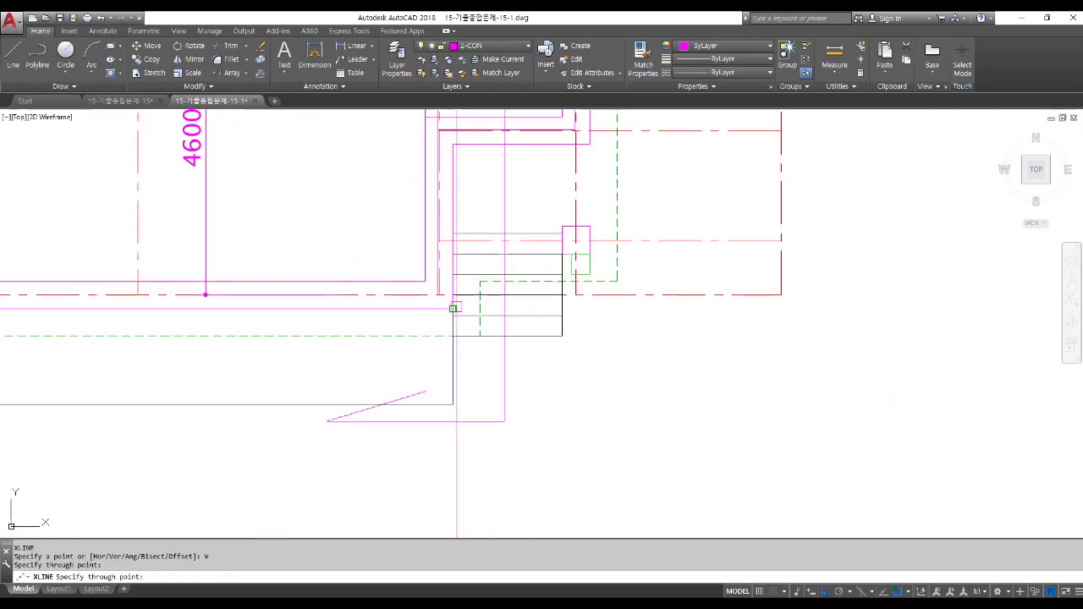
pyautogui.click(454, 308)
pyautogui.scroll(-4, 453, 308)
pyautogui.click(584, 193)
pyautogui.scroll(4, 583, 190)
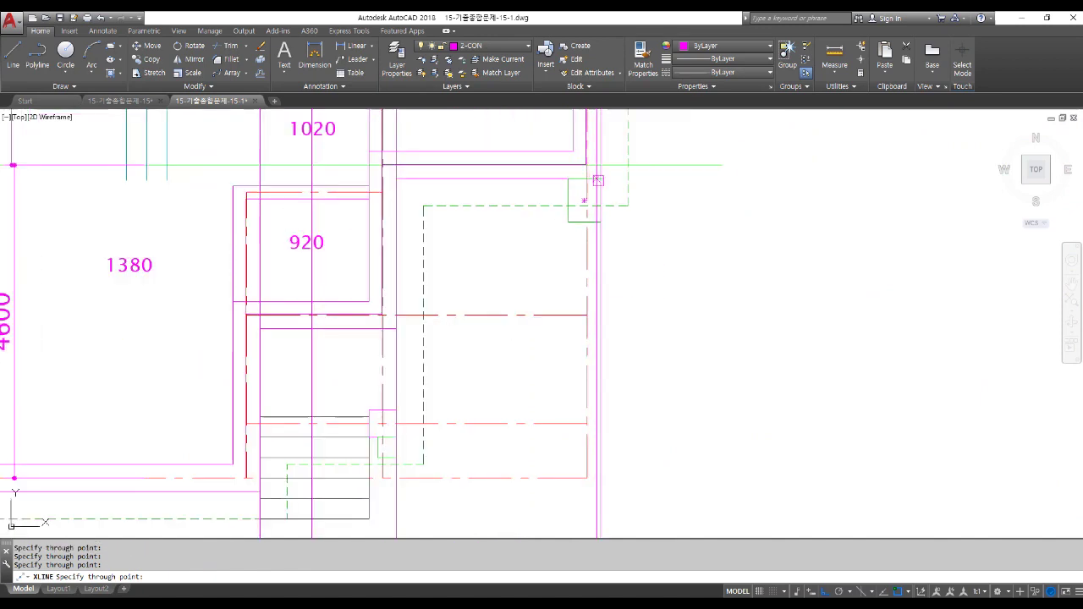
pyautogui.scroll(-2, 597, 178)
pyautogui.press('Return')
pyautogui.scroll(-5, 620, 202)
# Trim the vertical construction lines off below the ground line.
pyautogui.write('tr')
pyautogui.press('Return')
pyautogui.click(638, 392)
pyautogui.press('Return')
pyautogui.click(663, 473)
pyautogui.click(461, 442)
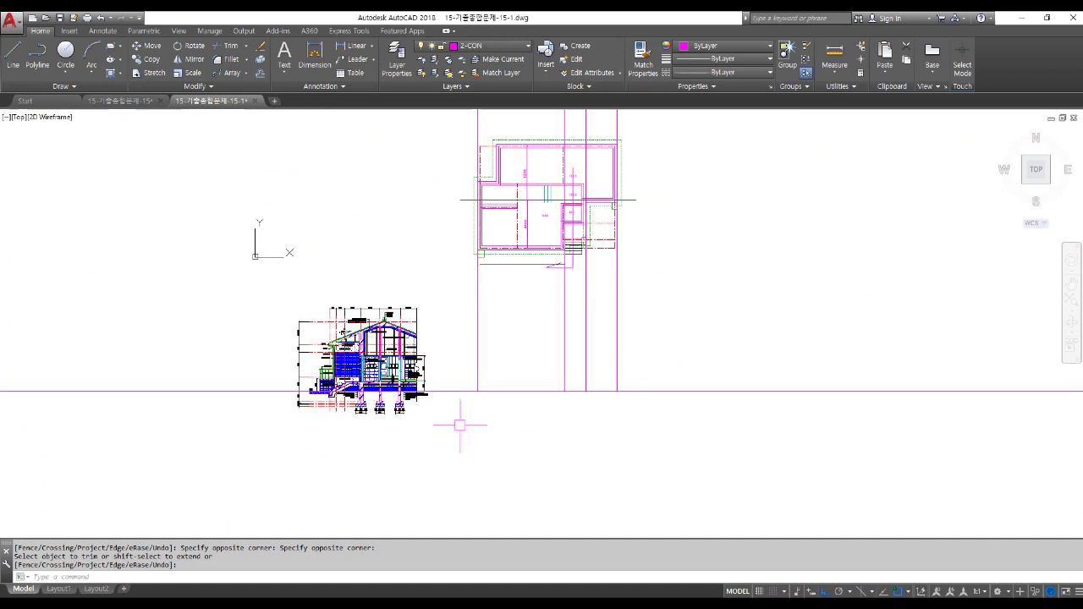
pyautogui.scroll(4, 554, 267)
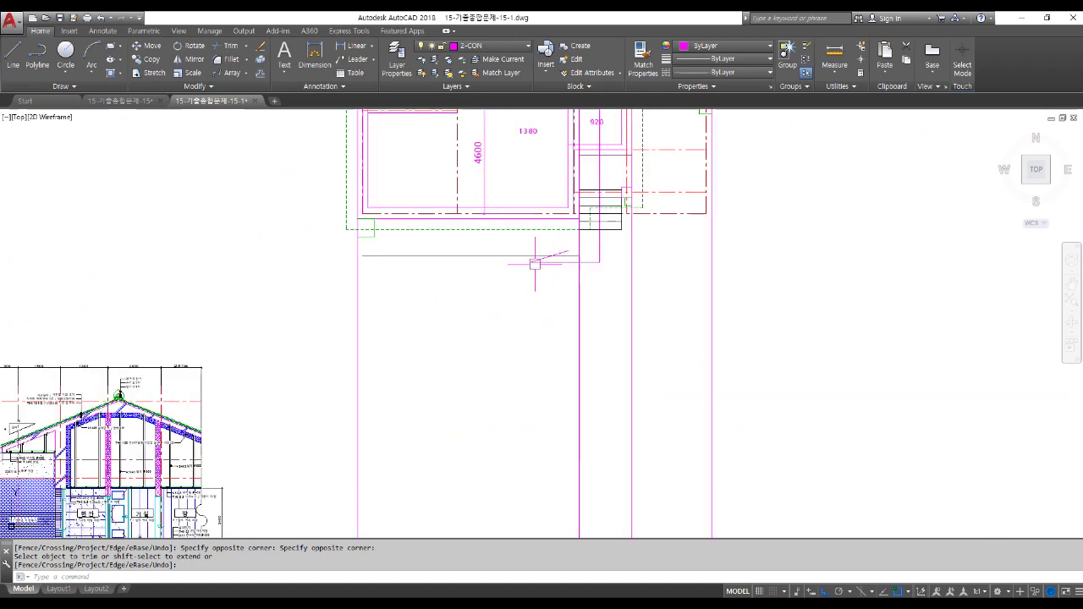
pyautogui.moveTo(608, 204); pyautogui.dragTo(612, 268, button='middle')
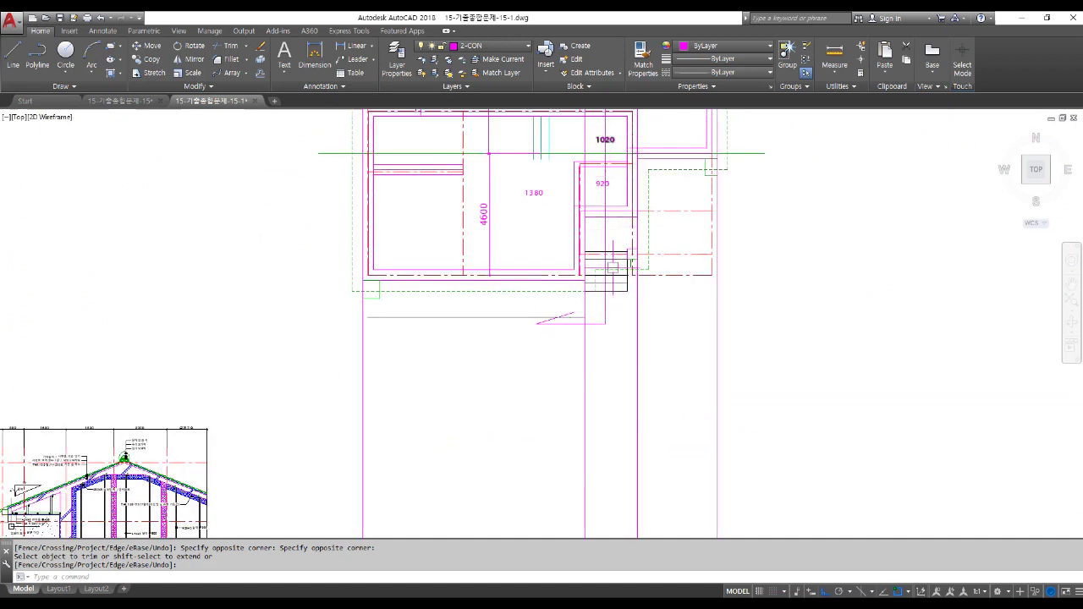
pyautogui.press('Return')
pyautogui.click(520, 291)
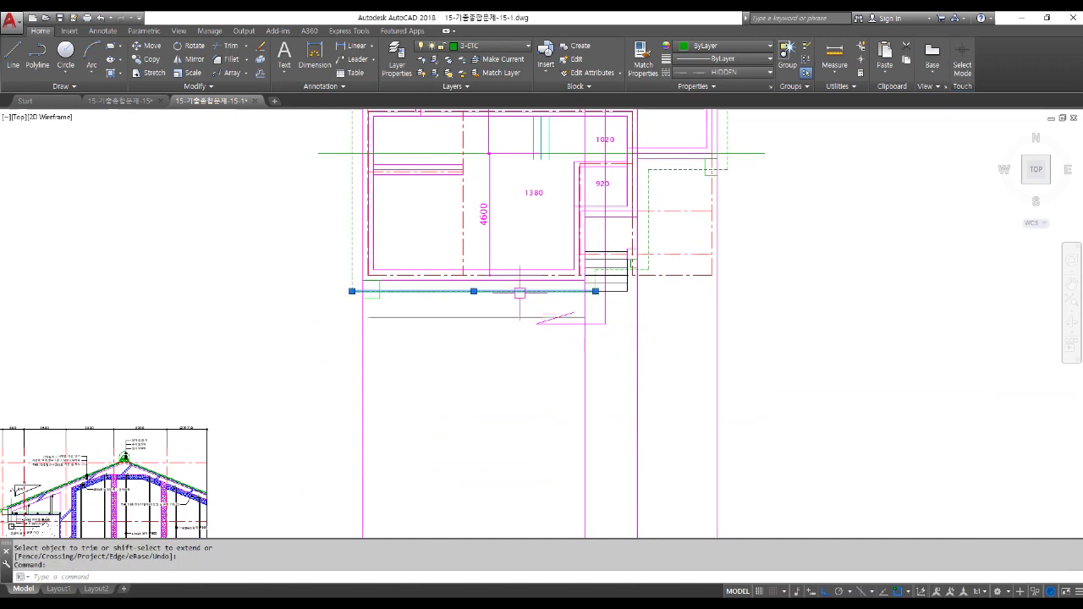
# Zoom in on the section's roof eave, clear the selection and start XLINE.
pyautogui.scroll(5, 648, 271)
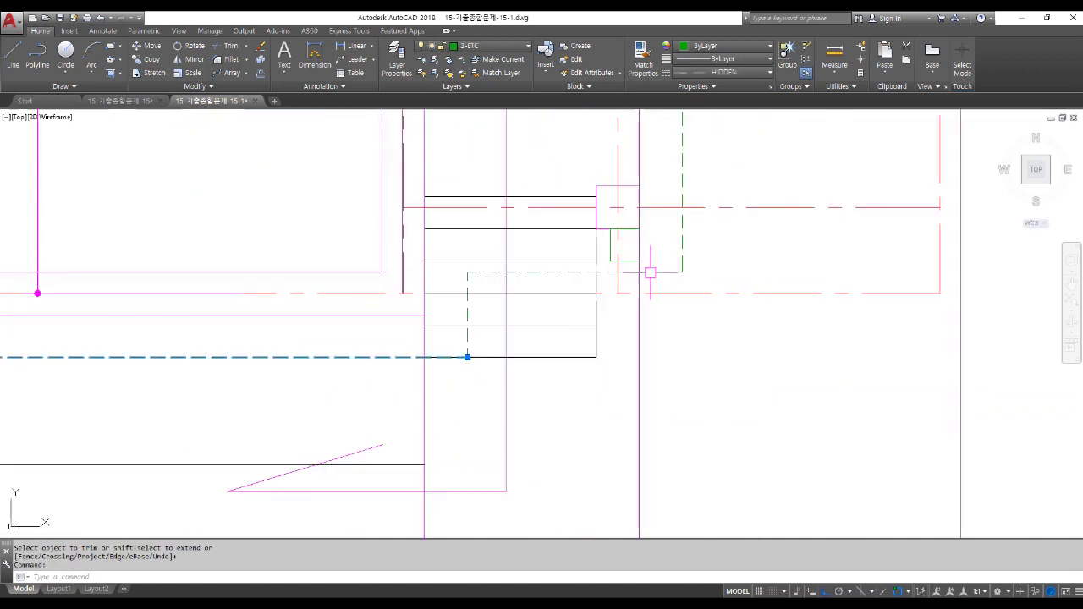
pyautogui.scroll(-6, 599, 274)
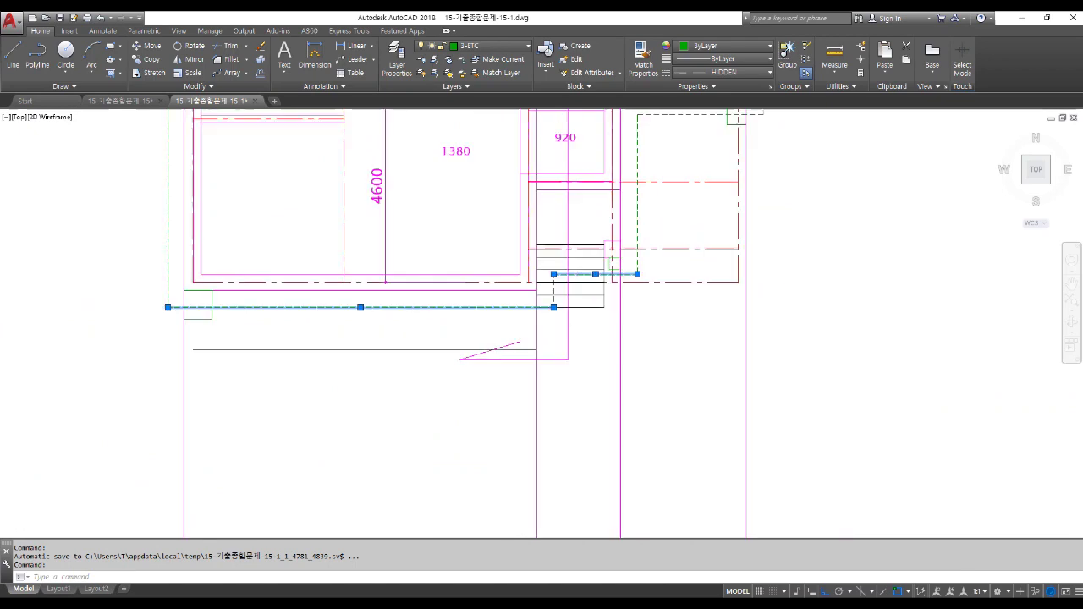
pyautogui.scroll(-2, 599, 274)
pyautogui.scroll(6, 282, 409)
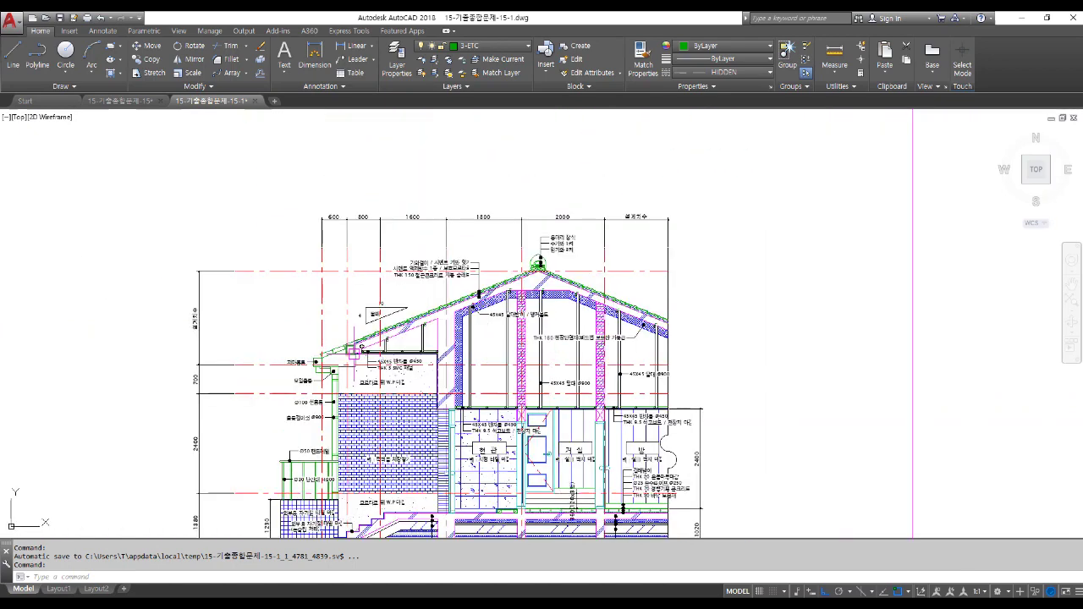
pyautogui.scroll(5, 325, 364)
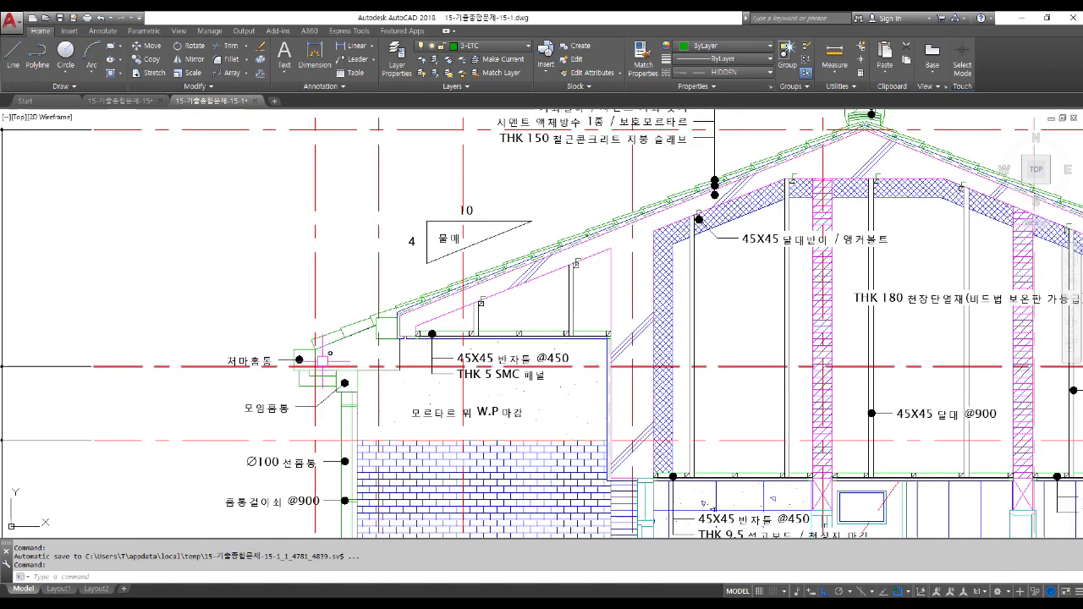
pyautogui.scroll(-8, 363, 345)
pyautogui.press('Escape')
pyautogui.press('Escape')
pyautogui.press('Escape')
pyautogui.write('xl')
pyautogui.press('Return')
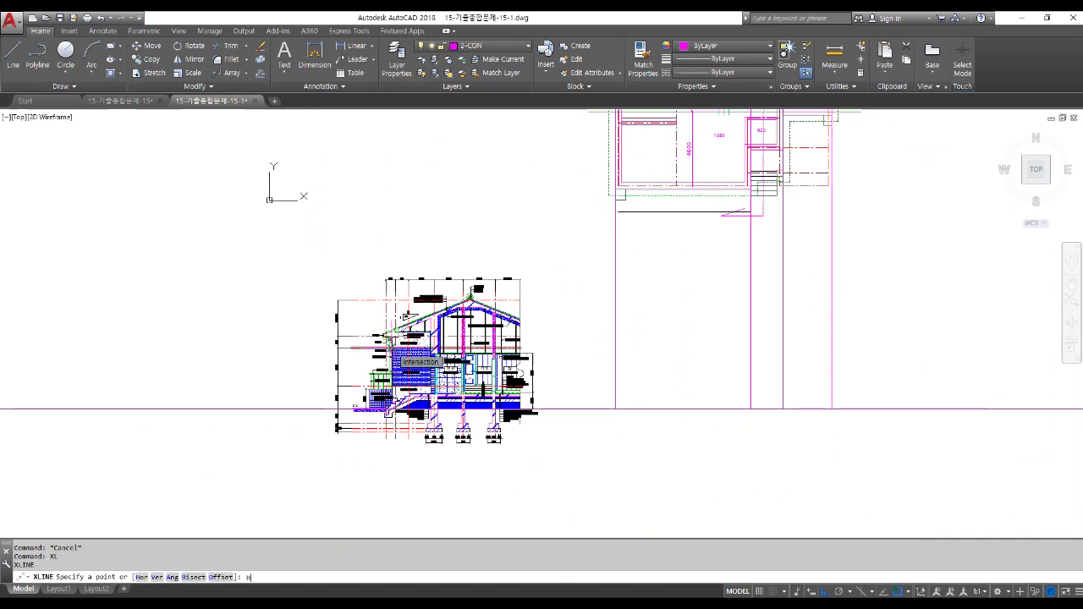
# Project horizontal construction lines from the section's gutter top, eave edge and roof ridge.
pyautogui.write('H')
pyautogui.press('Return')
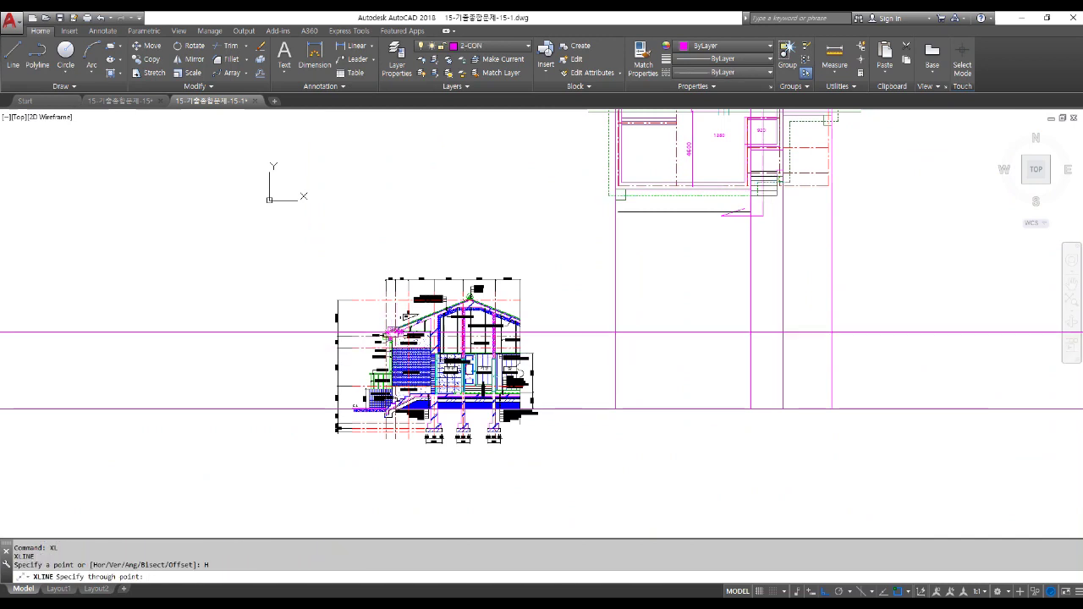
pyautogui.scroll(6, 393, 347)
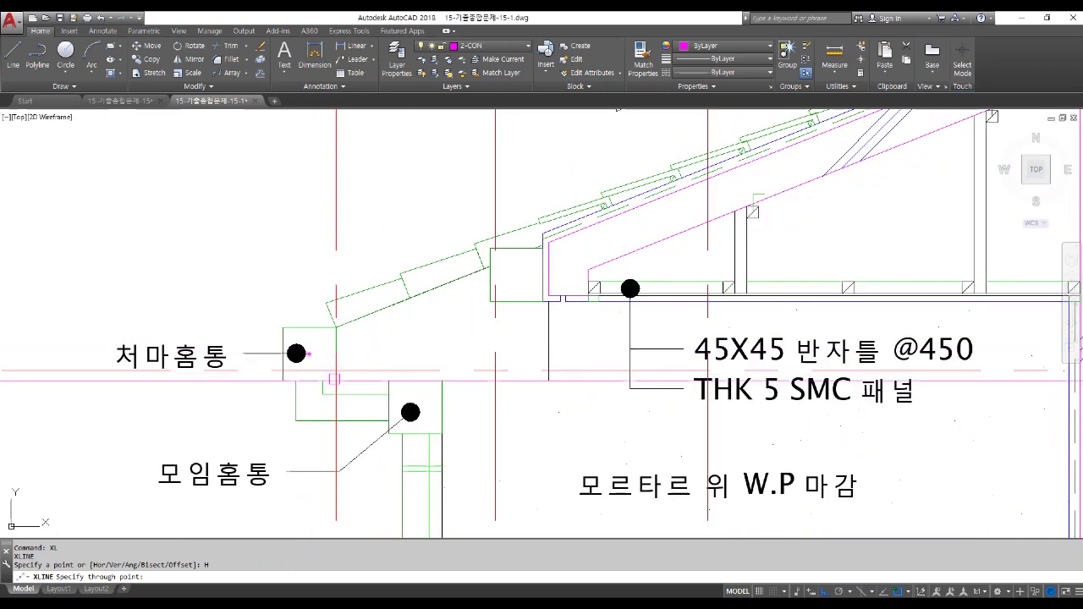
pyautogui.click(336, 327)
pyautogui.click(336, 380)
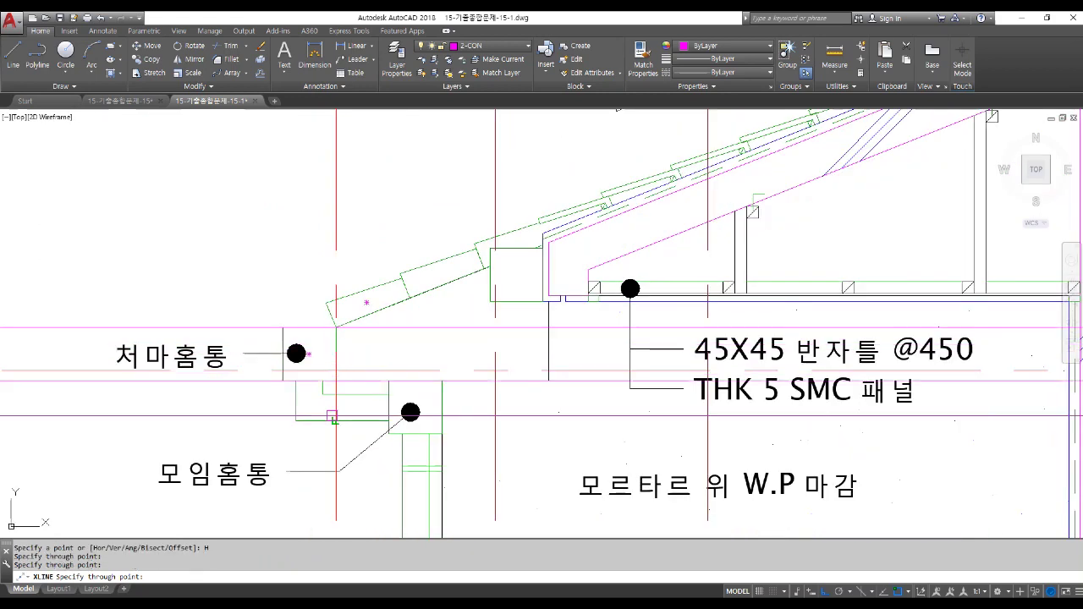
pyautogui.scroll(-7, 346, 440)
pyautogui.scroll(3, 648, 284)
pyautogui.scroll(2, 649, 303)
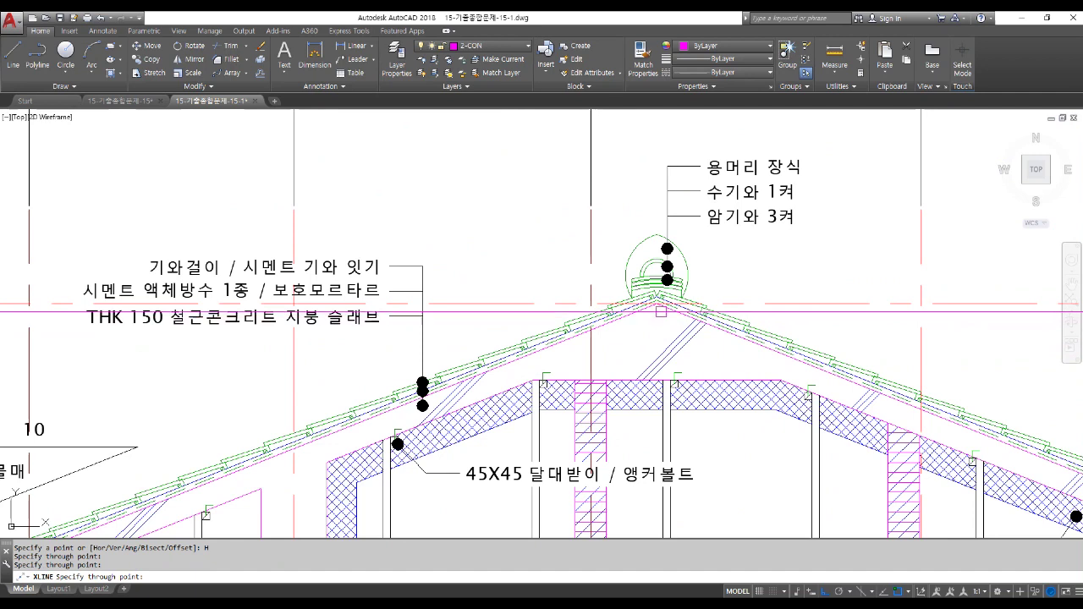
pyautogui.click(649, 303)
pyautogui.scroll(-6, 281, 312)
pyautogui.press('Return')
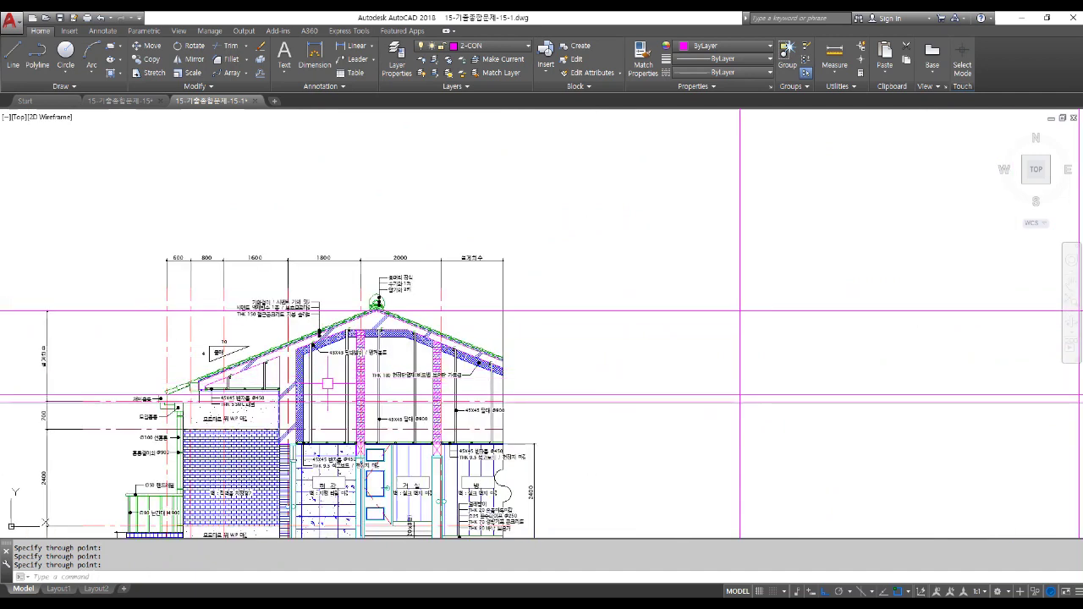
pyautogui.scroll(-4, 328, 383)
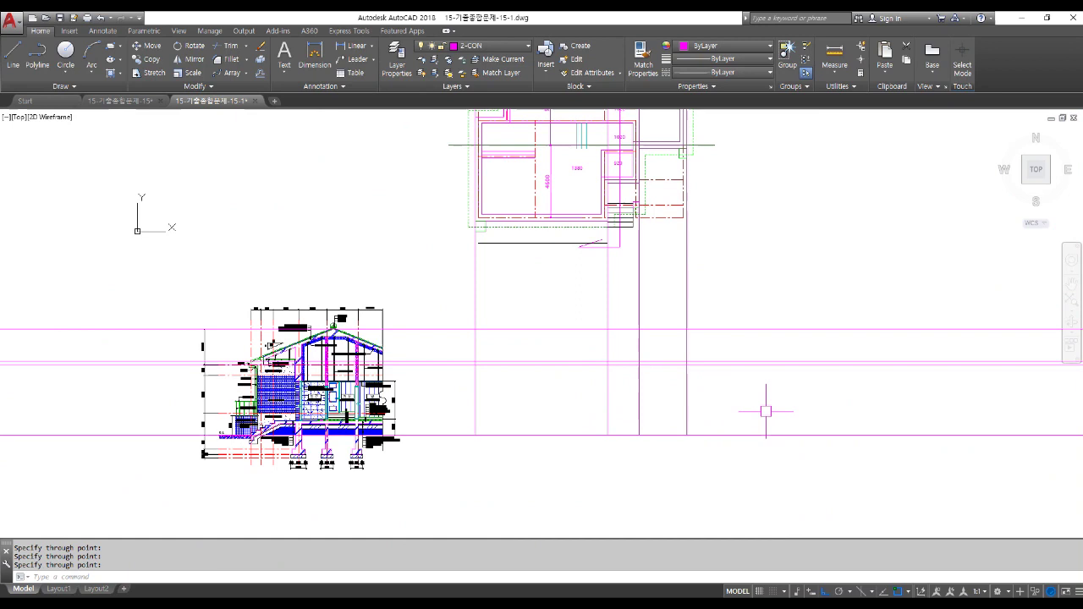
# Trim the vertical projection lines above the horizontal cutting edge.
pyautogui.write('TR')
pyautogui.press('Return')
pyautogui.scroll(4, 657, 368)
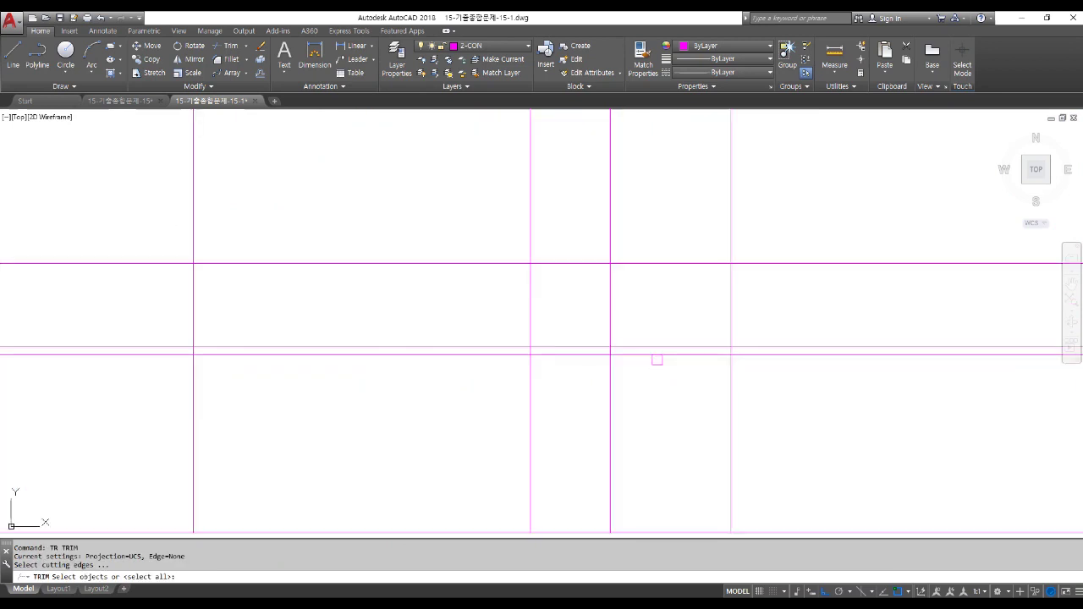
pyautogui.click(656, 355)
pyautogui.scroll(-2, 650, 394)
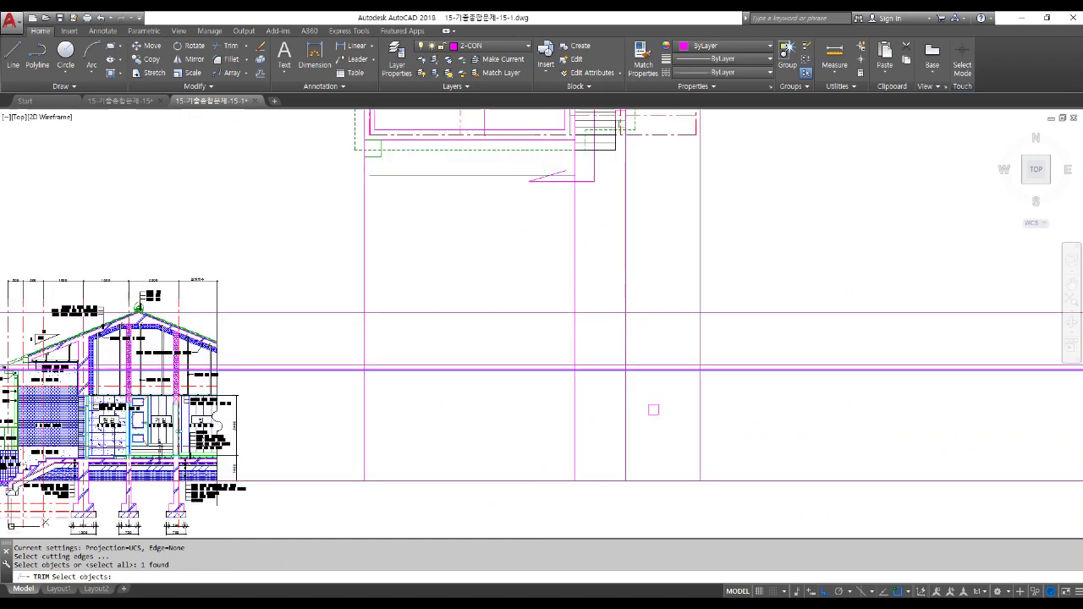
pyautogui.scroll(-2, 653, 410)
pyautogui.press('Return')
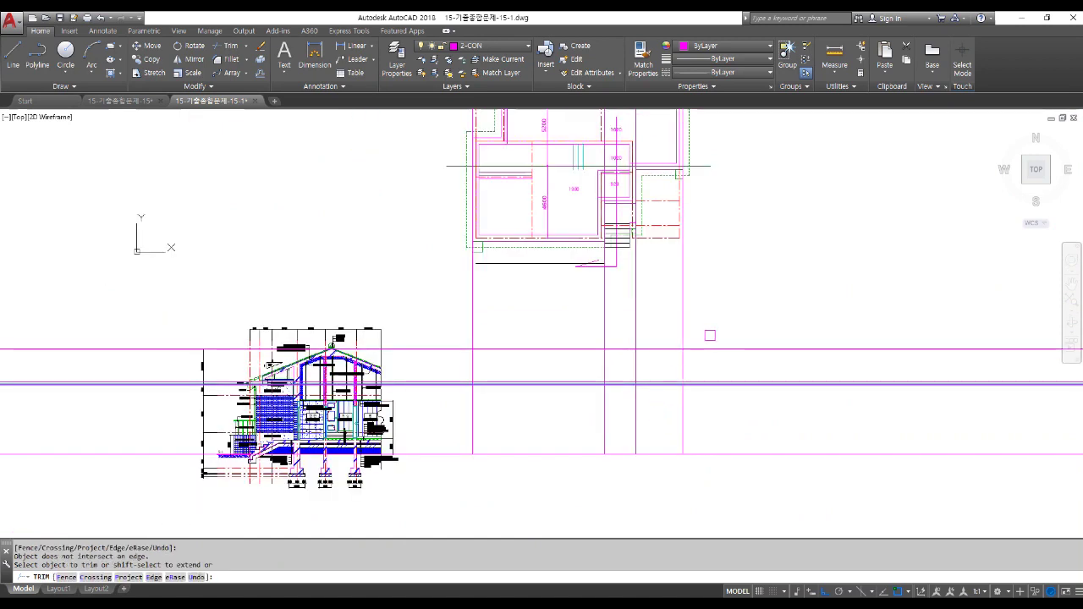
pyautogui.click(709, 334)
pyautogui.click(435, 309)
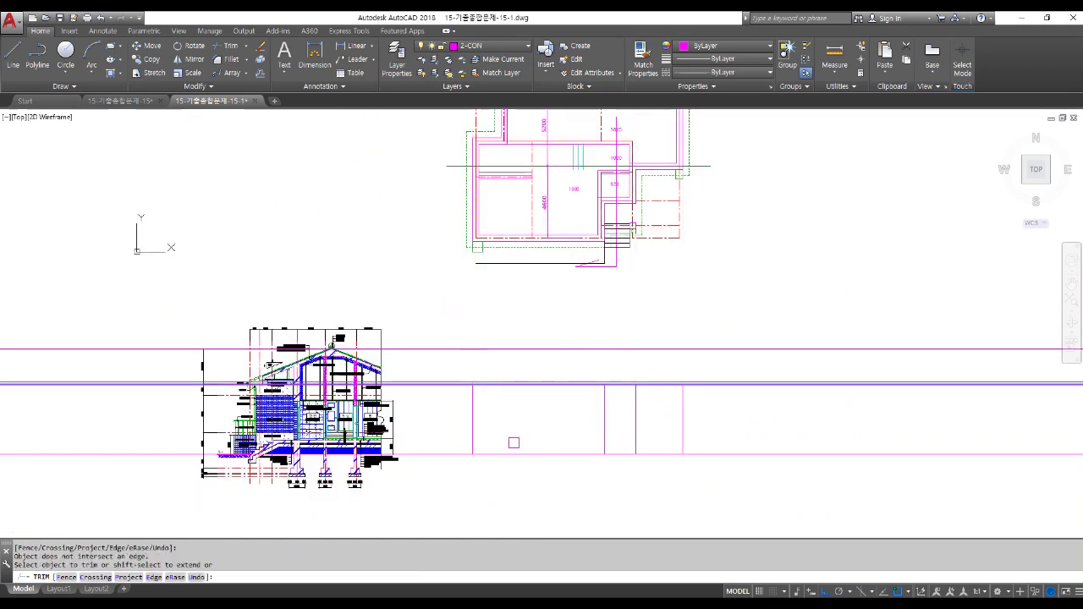
pyautogui.press('Return')
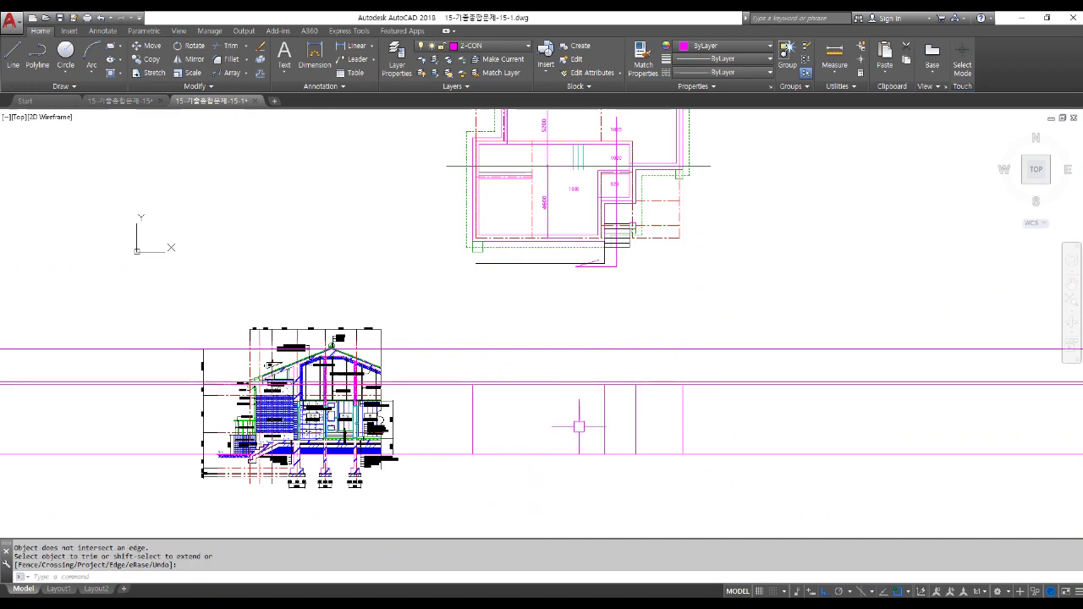
# Draw projection lines from the plan's lower corner, stair corner and another corner down to the elevation.
pyautogui.moveTo(605, 480); pyautogui.dragTo(540, 500, button='middle')
pyautogui.write('l')
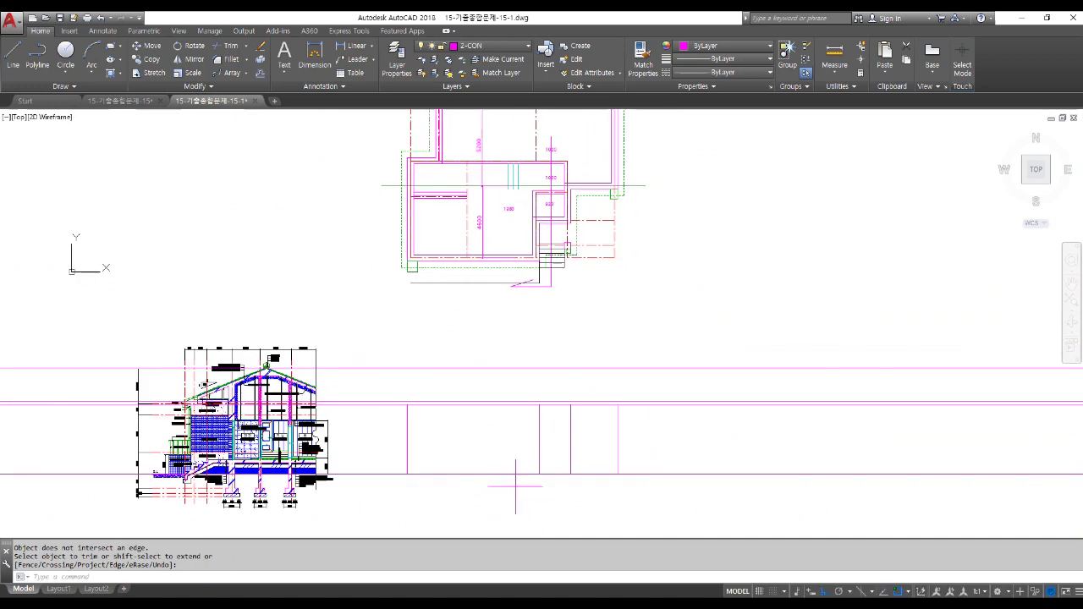
pyautogui.press('Return')
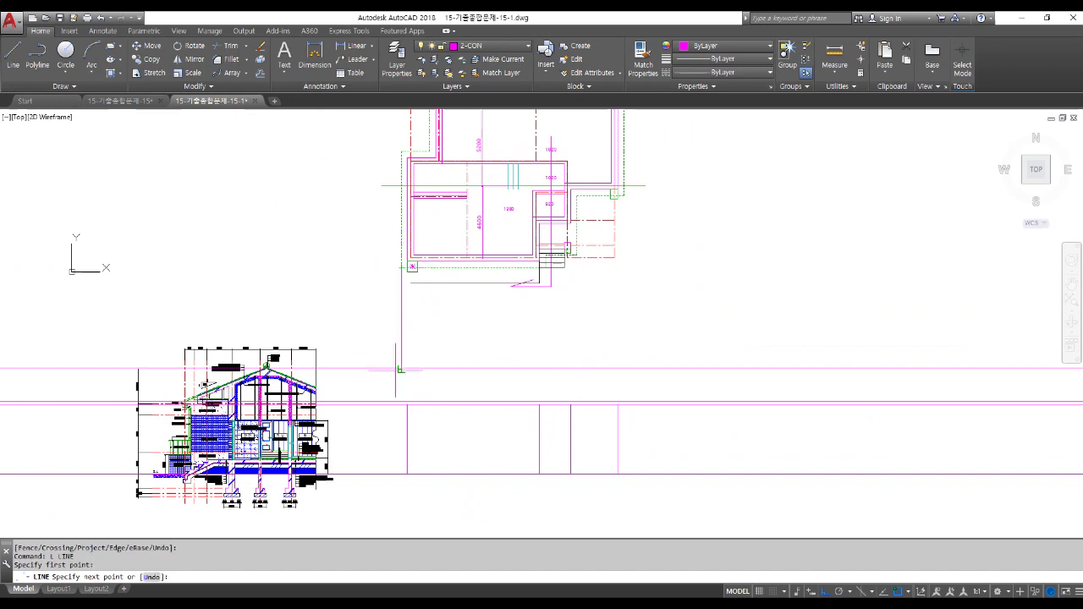
pyautogui.click(401, 404)
pyautogui.press('Return')
pyautogui.press('Return')
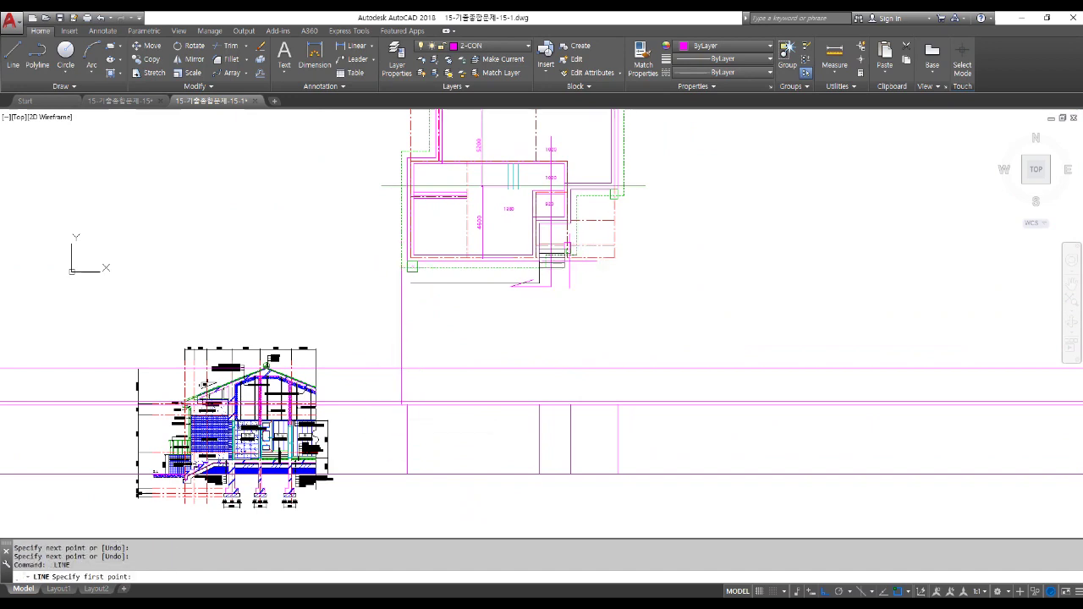
pyautogui.scroll(5, 554, 271)
pyautogui.click(552, 227)
pyautogui.scroll(-4, 552, 227)
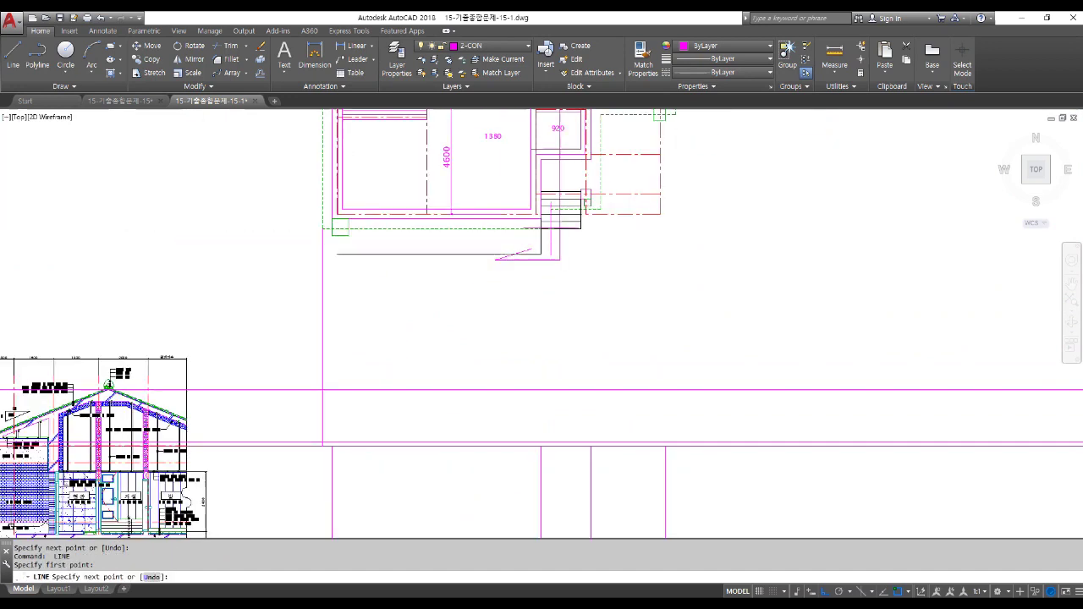
pyautogui.click(550, 446)
pyautogui.press('Return')
pyautogui.press('Return')
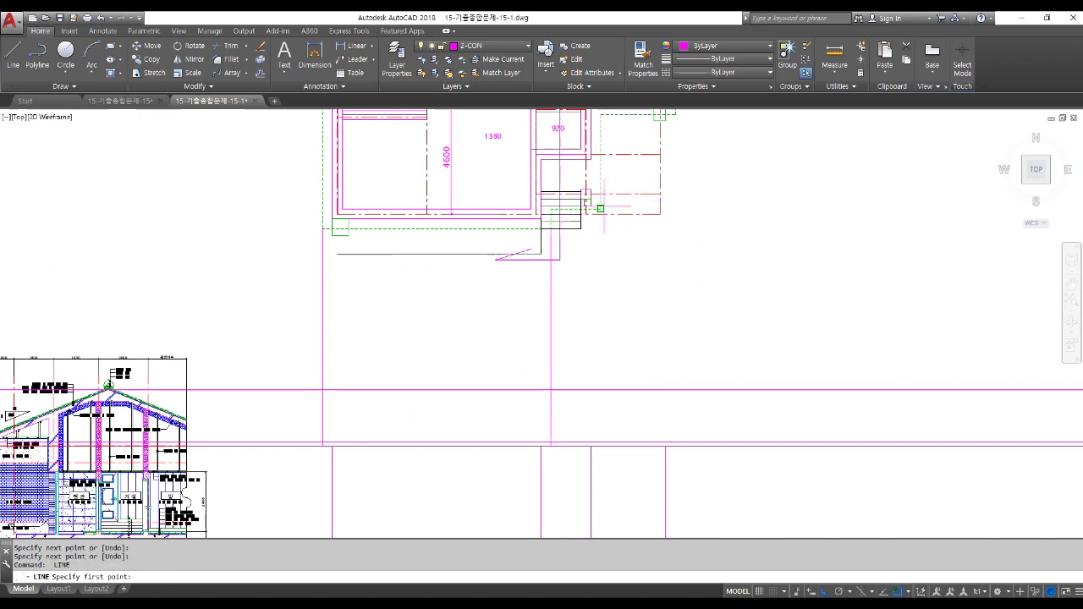
pyautogui.click(600, 208)
pyautogui.click(600, 446)
pyautogui.scroll(-3, 600, 446)
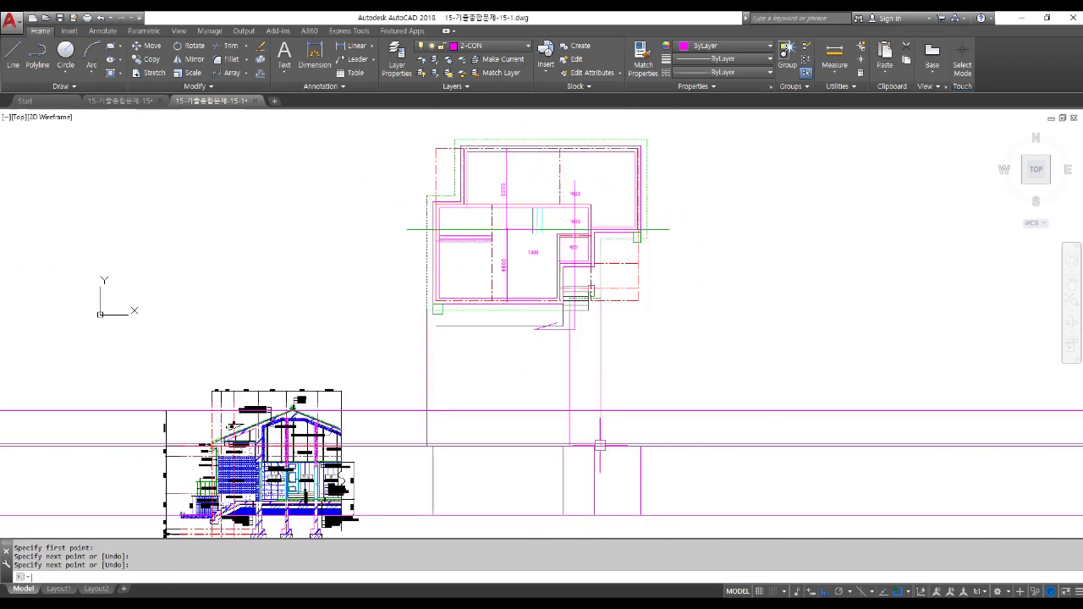
pyautogui.press('Return')
pyautogui.press('Return')
pyautogui.click(636, 237)
pyautogui.click(647, 446)
pyautogui.press('Return')
pyautogui.moveTo(629, 471); pyautogui.dragTo(581, 387, button='middle')
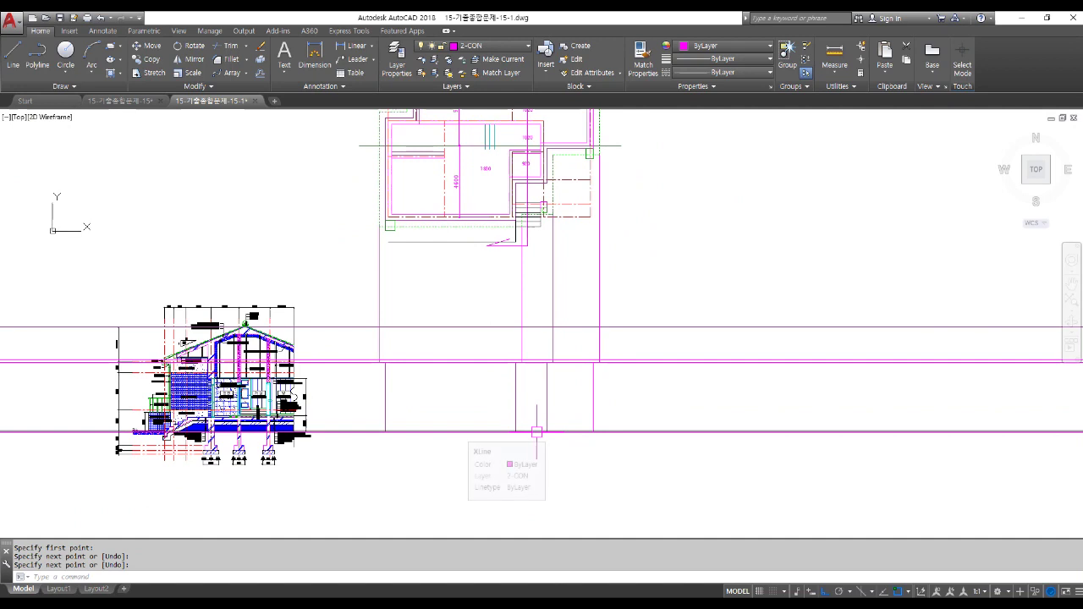
# Trim the excess projection lines around the elevation and between section and elevation.
pyautogui.write('tr')
pyautogui.press('Return')
pyautogui.press('Return')
pyautogui.click(677, 389)
pyautogui.click(632, 280)
pyautogui.click(640, 314)
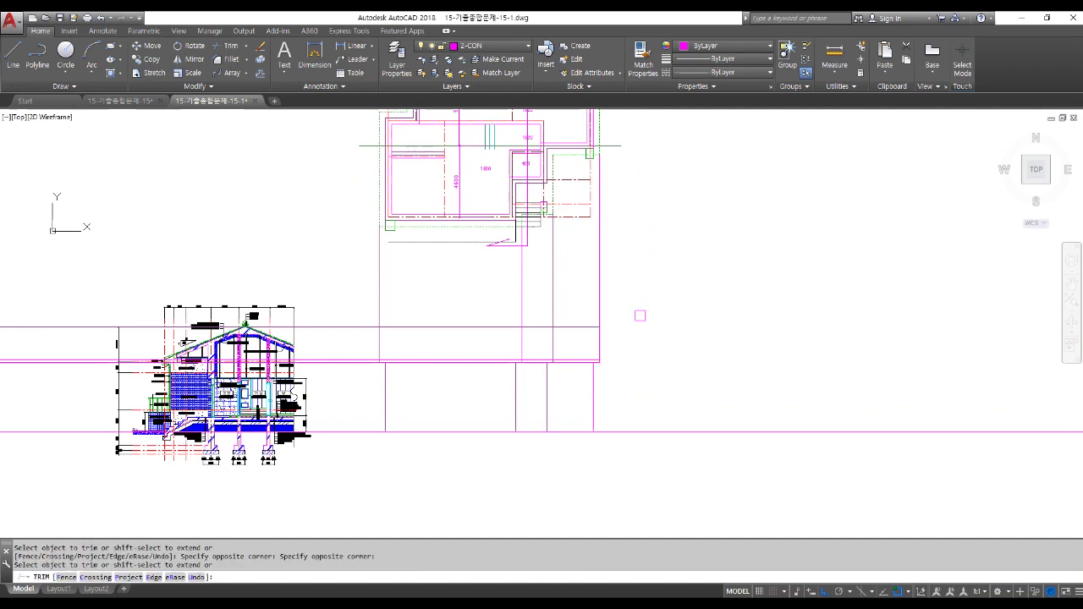
pyautogui.click(337, 261)
pyautogui.click(358, 306)
pyautogui.click(305, 418)
pyautogui.press('Return')
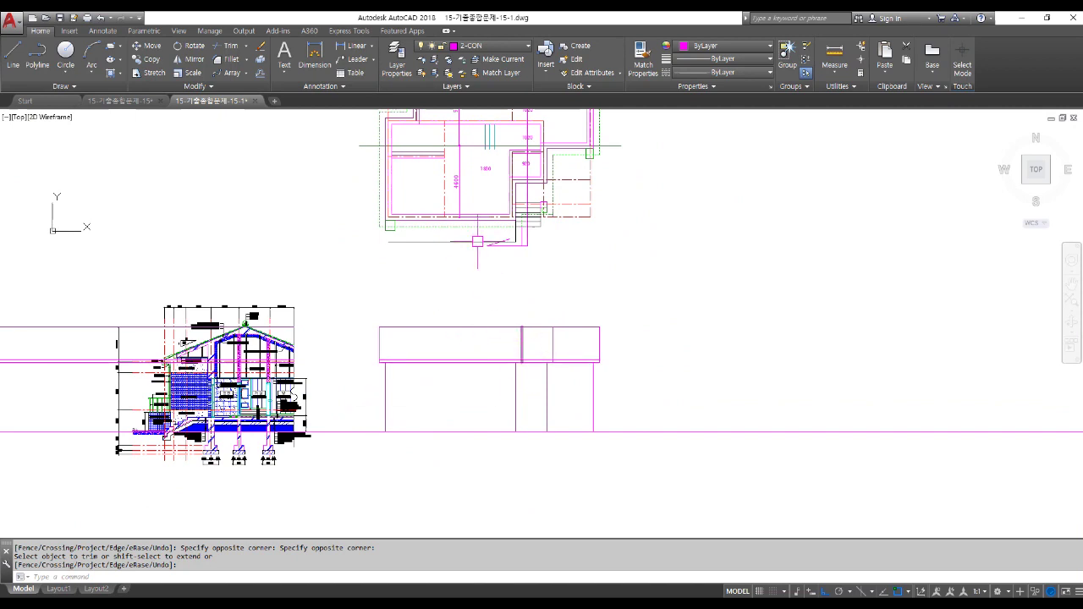
# End the previous trim and clear the dashed line picked below the plan.
pyautogui.press('Return')
pyautogui.click(466, 227)
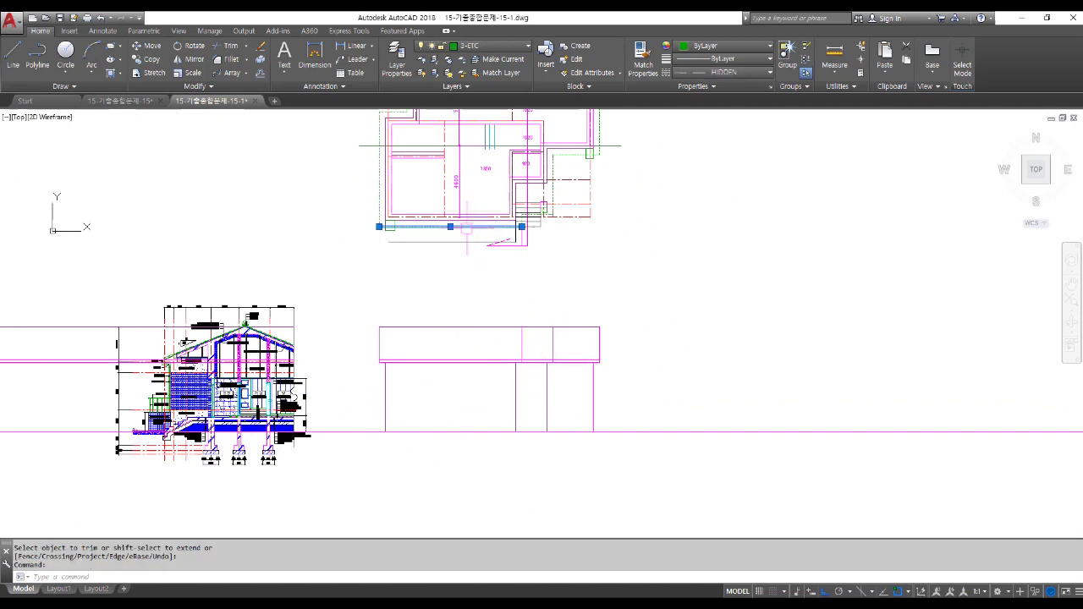
pyautogui.scroll(4, 489, 227)
pyautogui.scroll(-2, 488, 237)
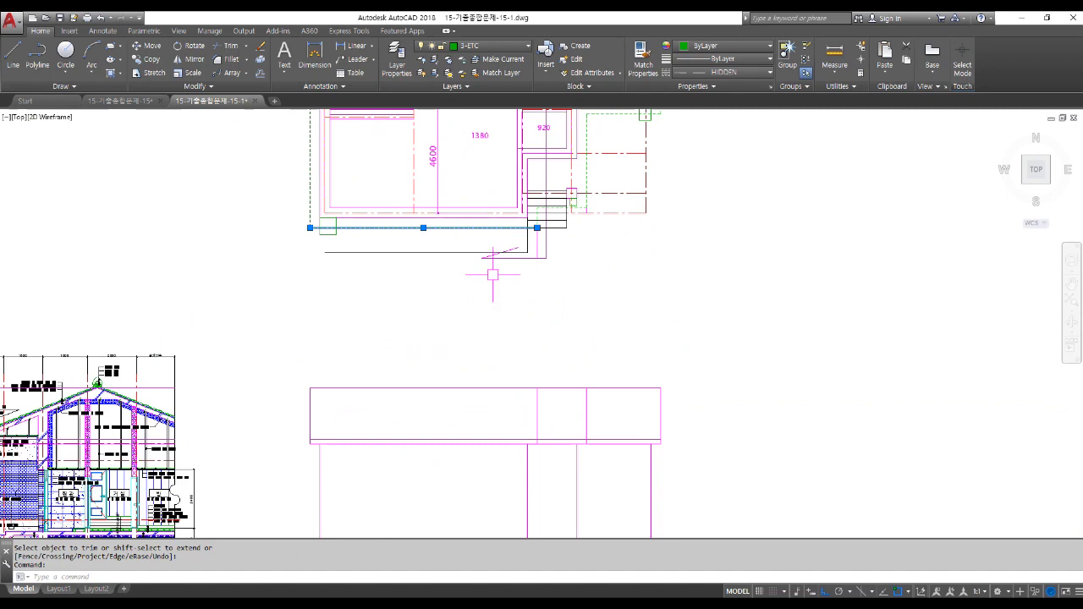
pyautogui.press('Escape')
pyautogui.press('Escape')
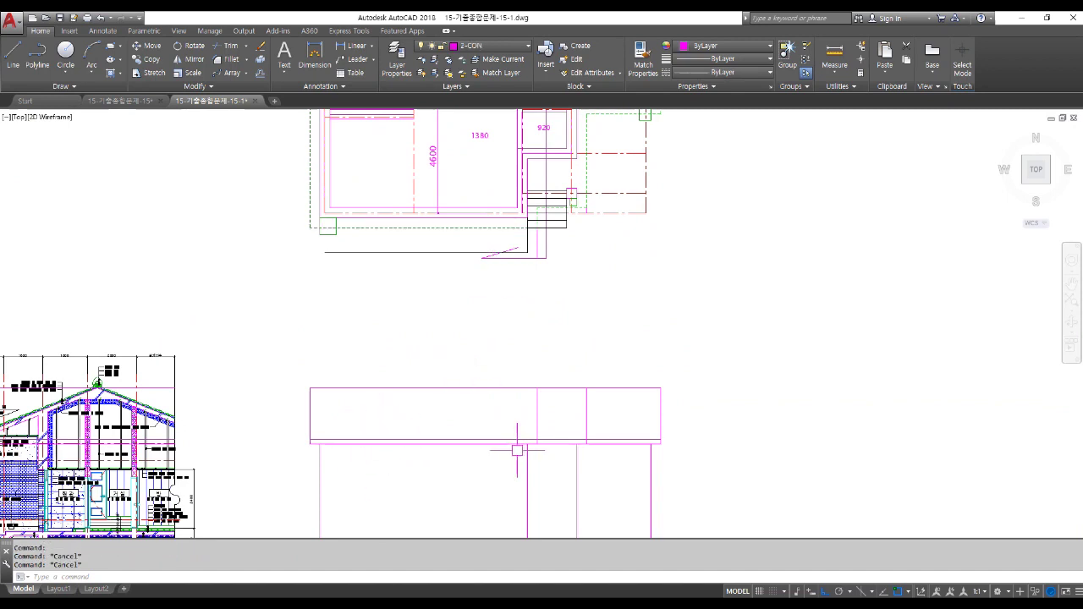
# Trim the elevation's horizontal lines back to the vertical edge.
pyautogui.write('tr')
pyautogui.press('Return')
pyautogui.click(539, 413)
pyautogui.press('Return')
pyautogui.click(623, 473)
pyautogui.click(609, 422)
pyautogui.press('Return')
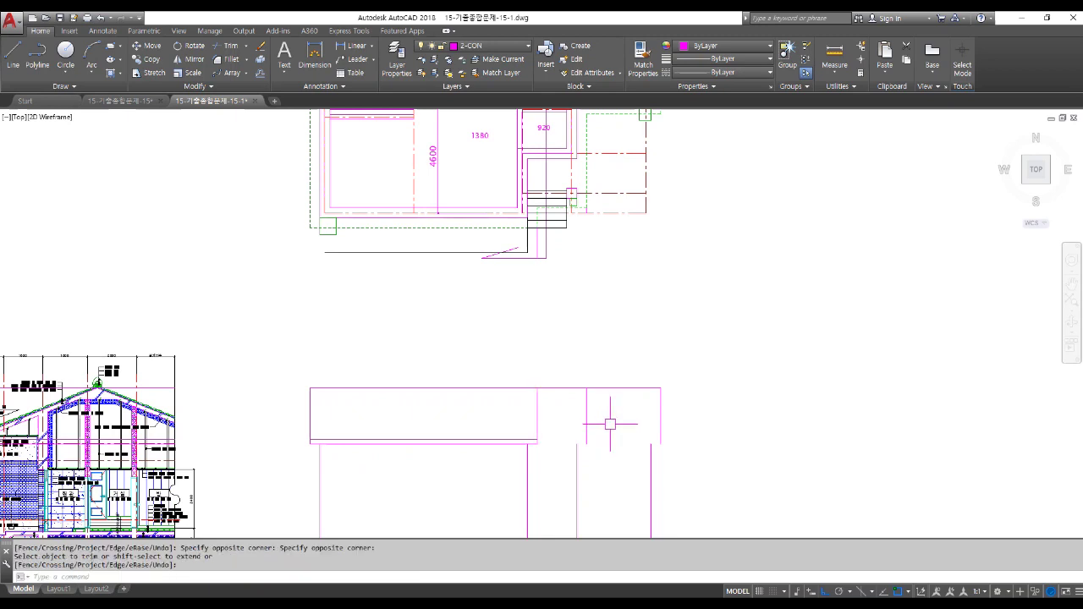
pyautogui.scroll(-4, 518, 359)
pyautogui.scroll(6, 330, 380)
# Erase the leftover magenta line ends with a window selection.
pyautogui.press('Return')
pyautogui.click(96, 460)
pyautogui.click(48, 242)
pyautogui.press('Delete')
pyautogui.scroll(6, 269, 397)
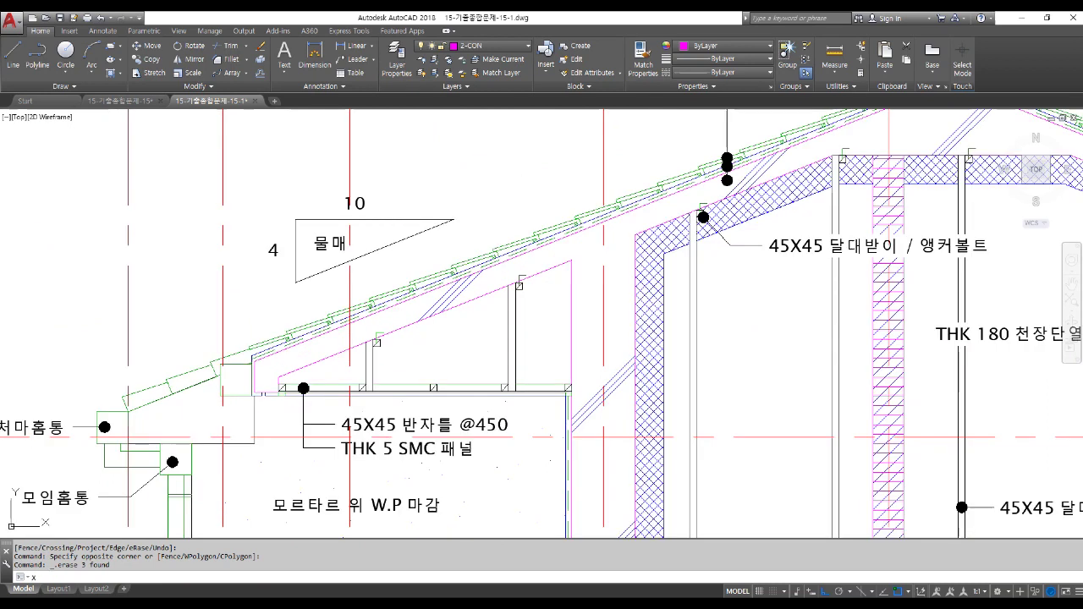
# Run two horizontal construction lines through the section's eave corner and lower eave edge.
pyautogui.write('l')
pyautogui.press('Return')
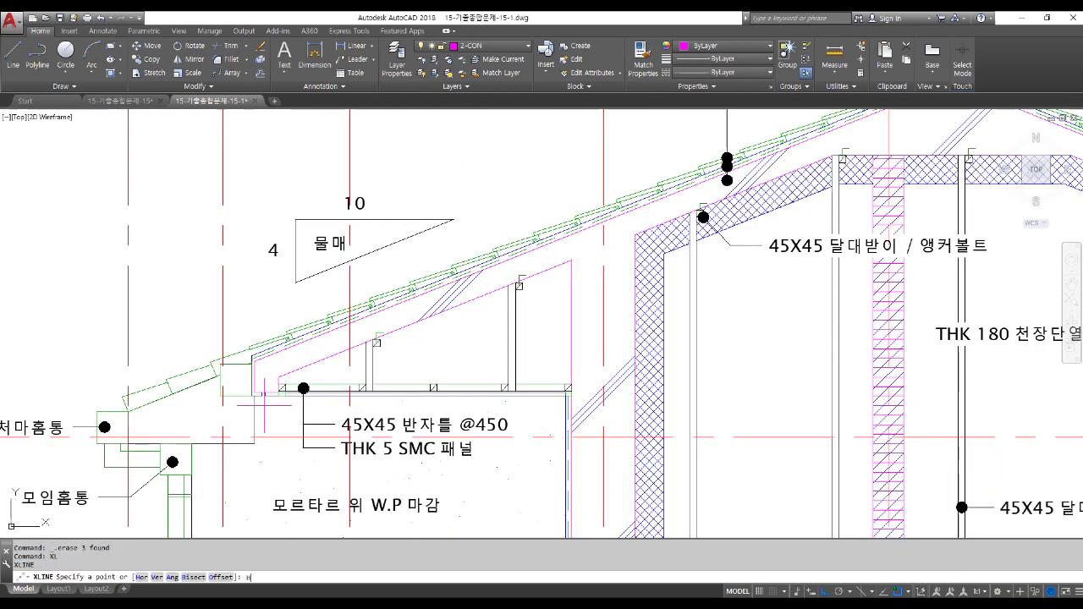
pyautogui.write('H')
pyautogui.press('Return')
pyautogui.scroll(4, 261, 379)
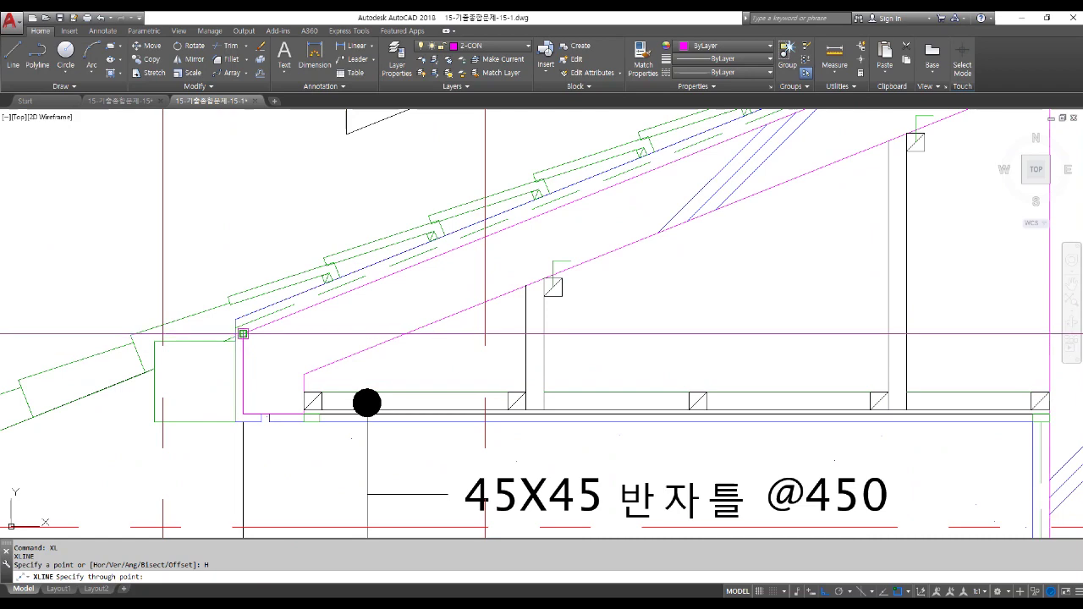
pyautogui.click(243, 333)
pyautogui.click(243, 414)
pyautogui.press('Return')
pyautogui.scroll(-5, 177, 414)
pyautogui.scroll(-3, 157, 416)
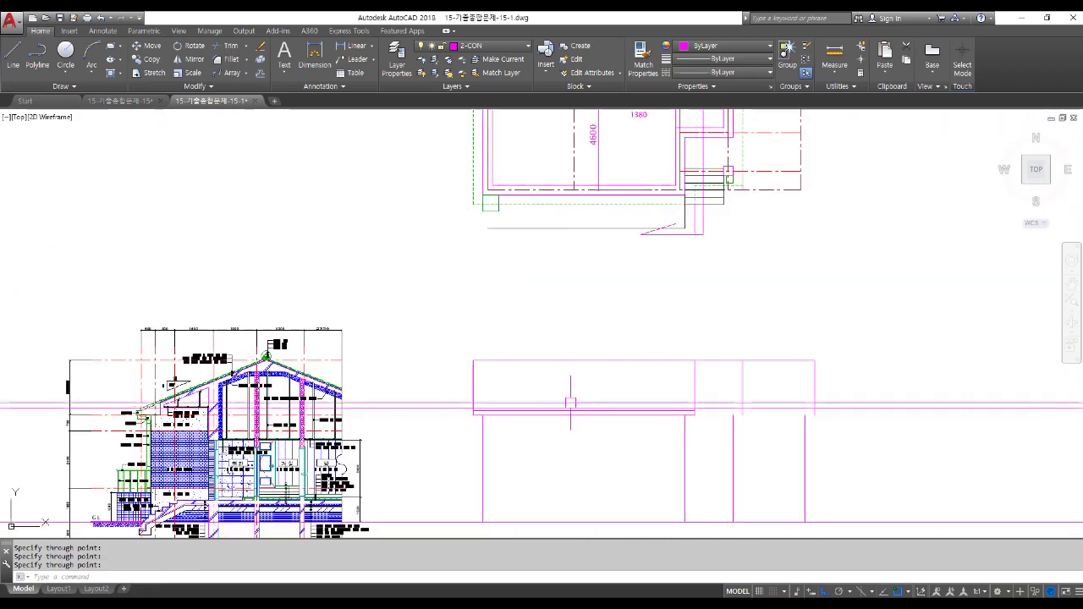
pyautogui.moveTo(158, 416); pyautogui.dragTo(42, 421, button='middle')
# Trim the new eave lines to the elevation between two vertical edges.
pyautogui.write('TR')
pyautogui.press('Return')
pyautogui.click(631, 385)
pyautogui.click(583, 370)
pyautogui.press('Return')
pyautogui.click(302, 440)
pyautogui.click(263, 333)
pyautogui.click(866, 431)
pyautogui.click(790, 310)
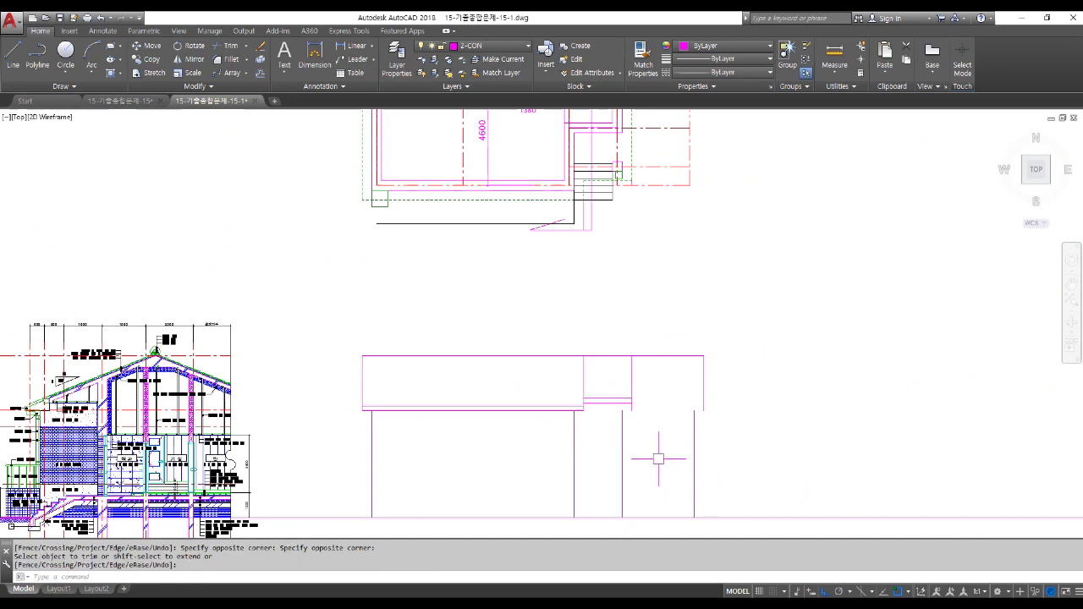
pyautogui.scroll(2, 626, 417)
pyautogui.scroll(-5, 607, 404)
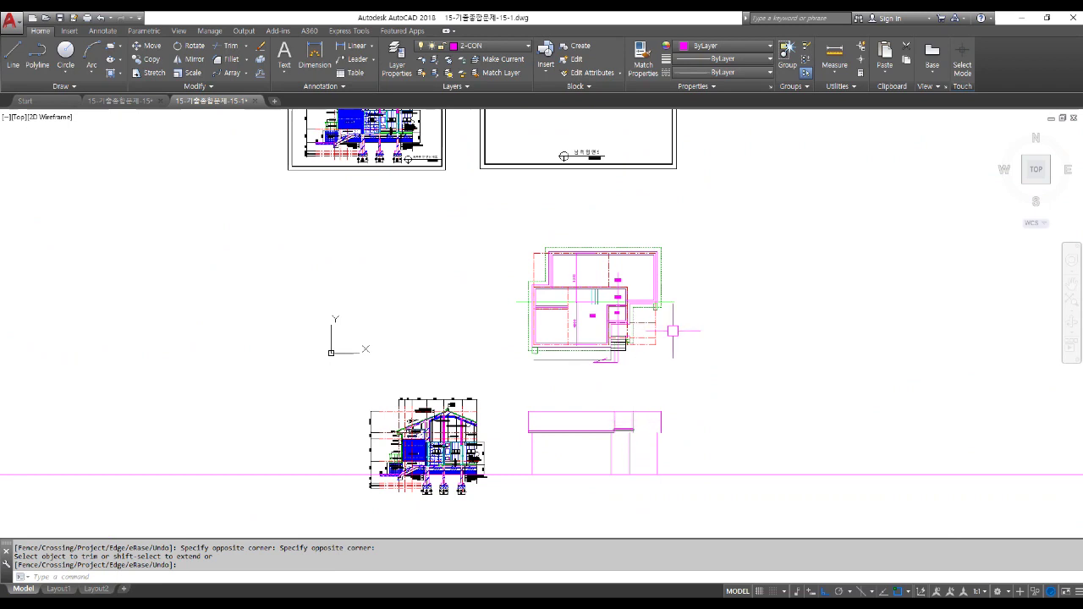
pyautogui.scroll(5, 672, 331)
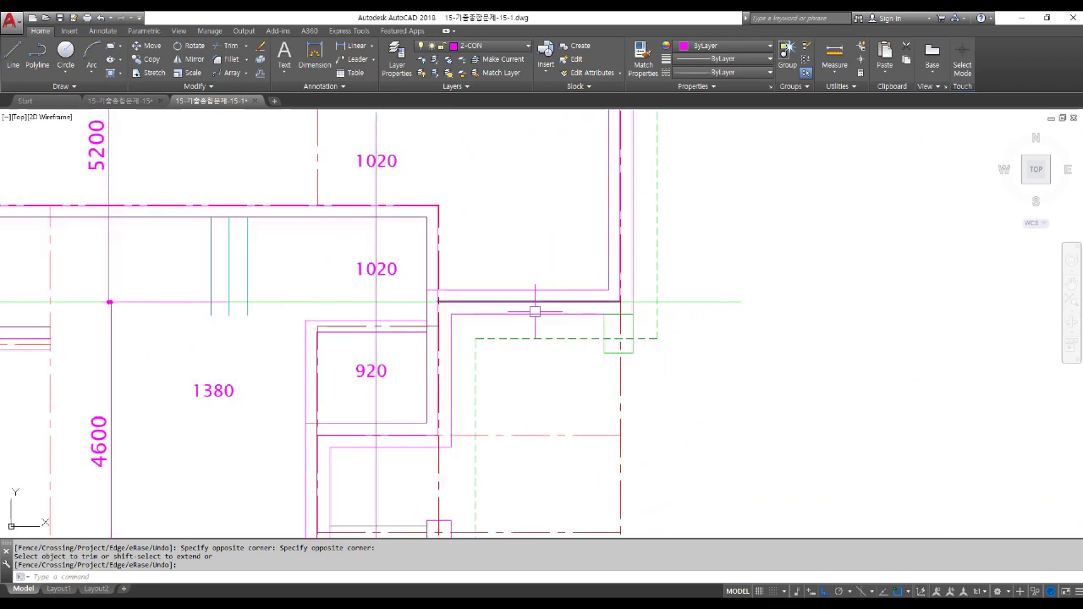
# Add a 600 linear dimension beside the plan's corner.
pyautogui.click(354, 46)
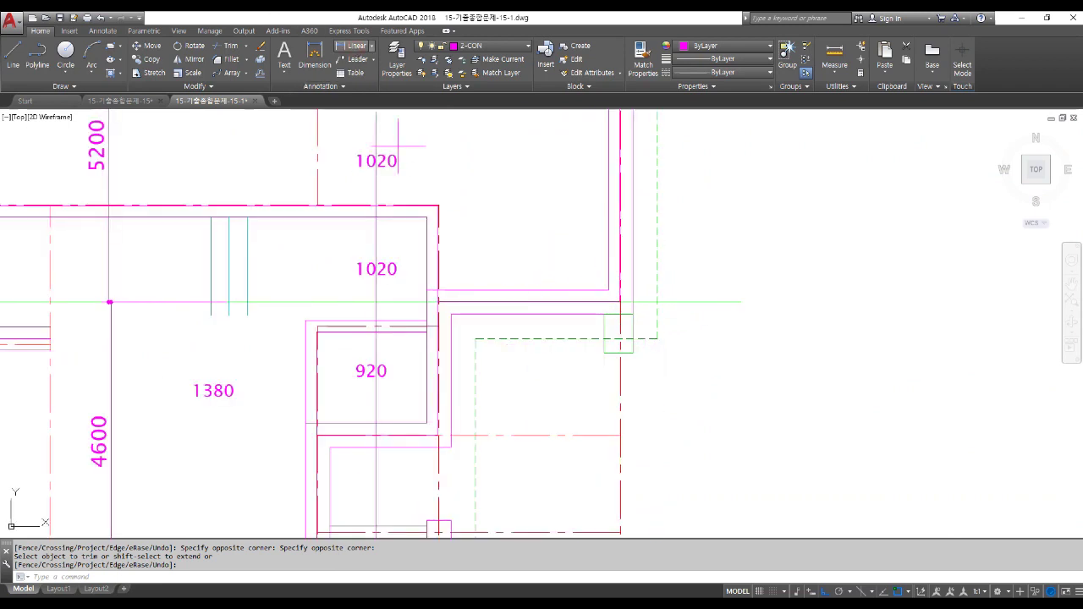
pyautogui.click(474, 339)
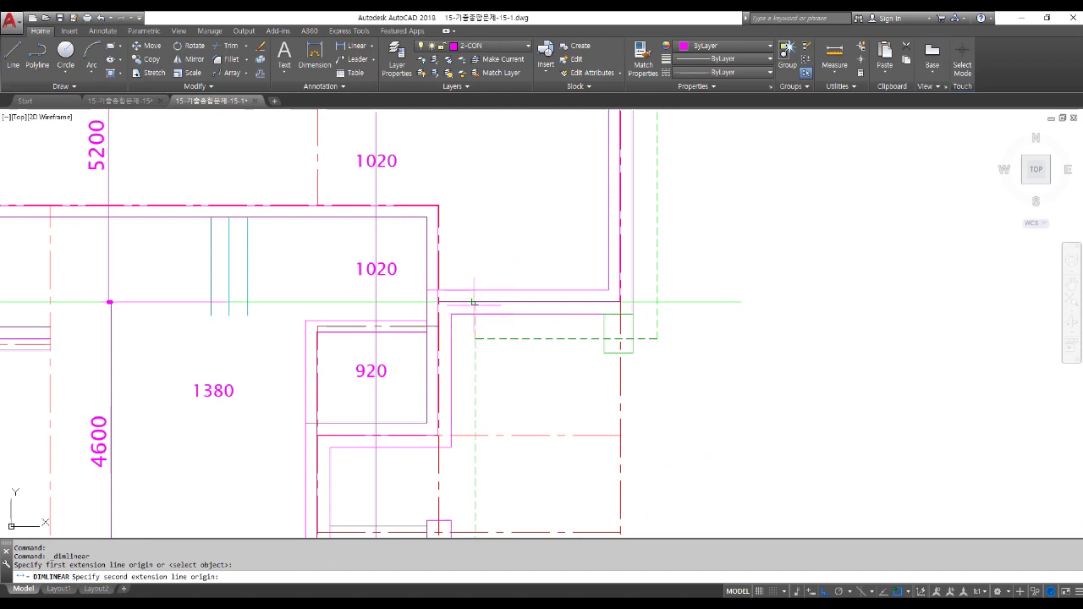
pyautogui.scroll(5, 471, 302)
pyautogui.click(463, 276)
pyautogui.scroll(-5, 461, 275)
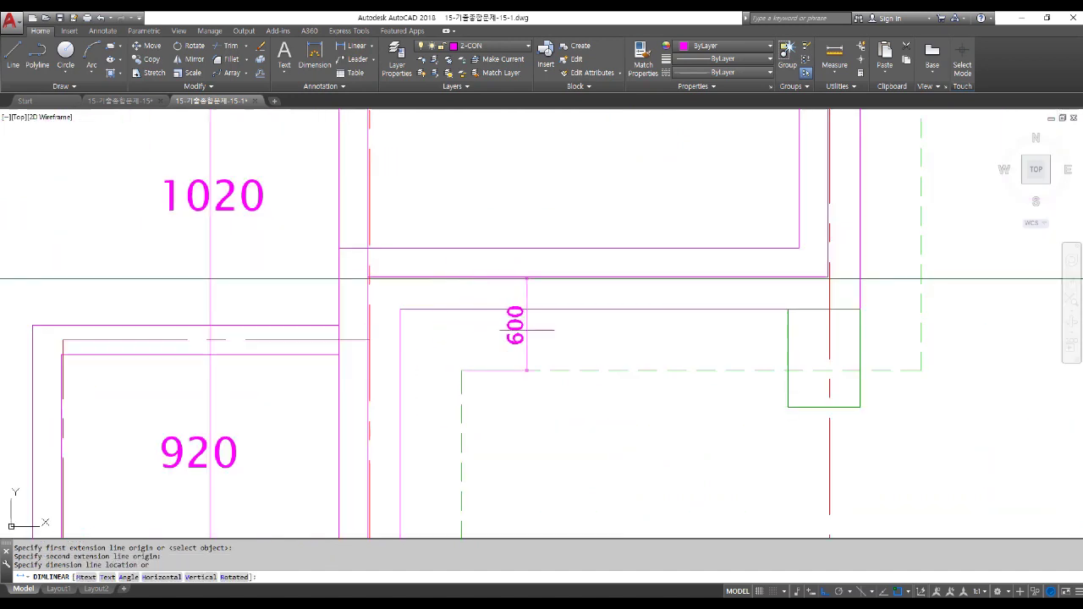
pyautogui.click(535, 325)
pyautogui.scroll(4, 795, 300)
# Erase the three stray magenta lines: one long and two short verticals.
pyautogui.click(798, 274)
pyautogui.press('Delete')
pyautogui.scroll(-4, 823, 247)
pyautogui.click(835, 247)
pyautogui.press('Delete')
pyautogui.scroll(5, 409, 288)
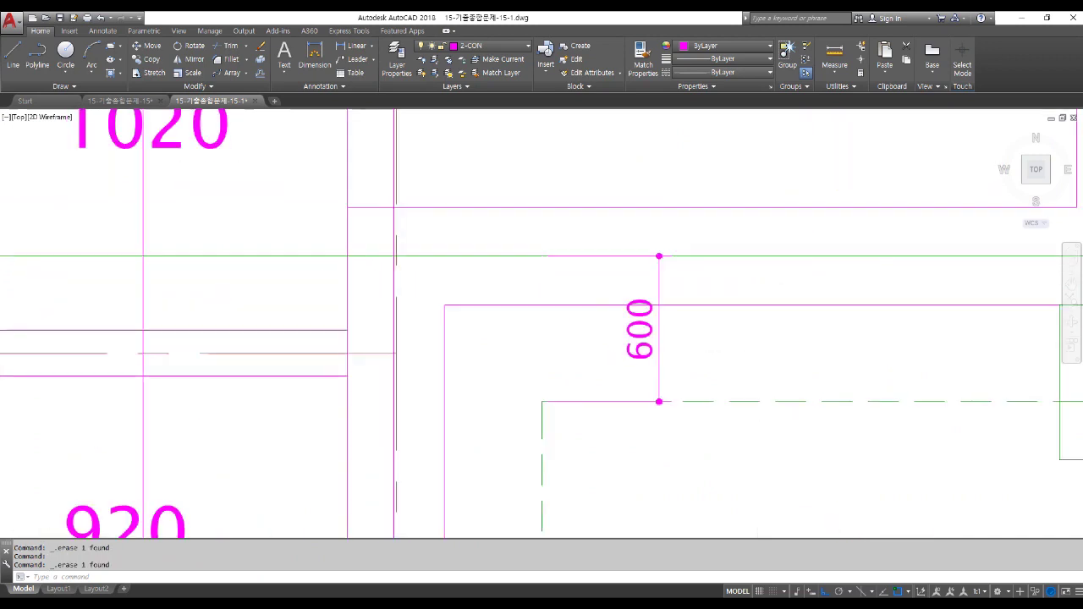
pyautogui.click(414, 279)
pyautogui.press('Delete')
pyautogui.scroll(-6, 399, 278)
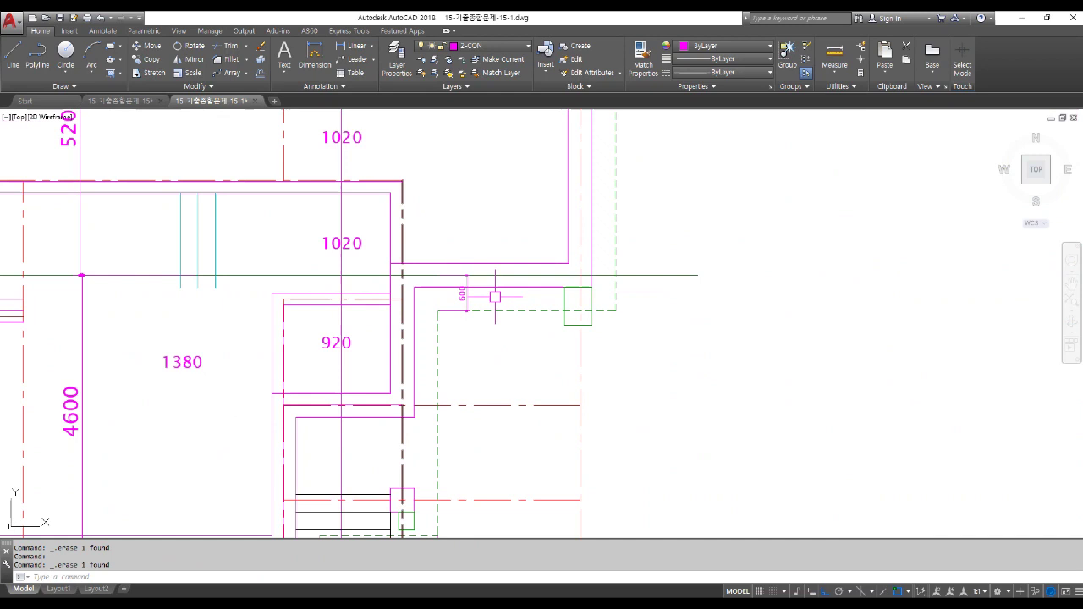
pyautogui.scroll(-6, 584, 220)
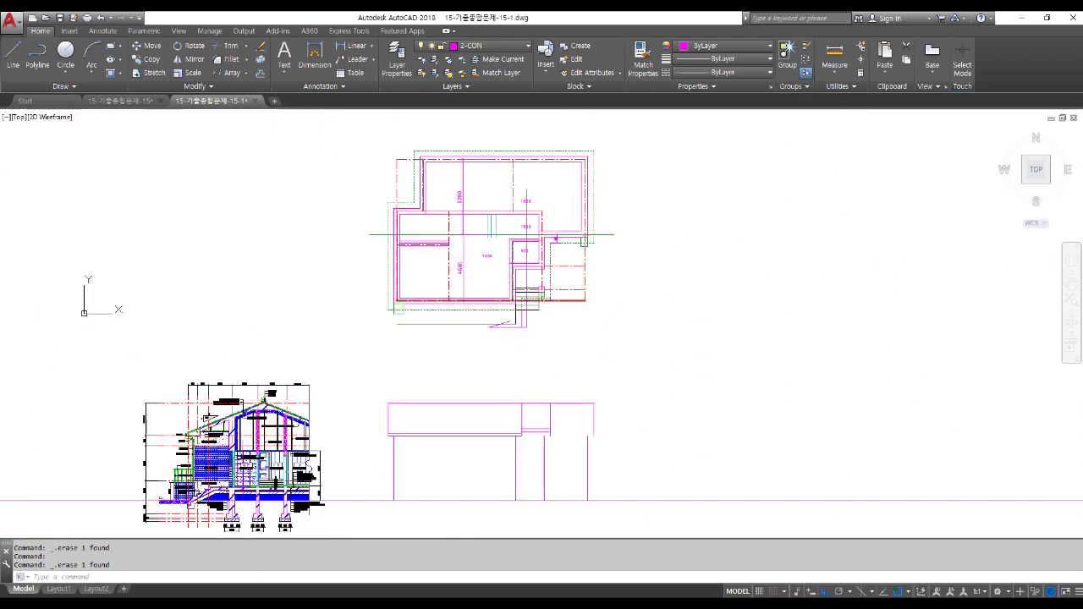
pyautogui.scroll(8, 264, 396)
# Place a vertical construction line through the section's ridge apex.
pyautogui.write('xl')
pyautogui.press('Return')
pyautogui.write('v')
pyautogui.press('Return')
pyautogui.scroll(4, 330, 222)
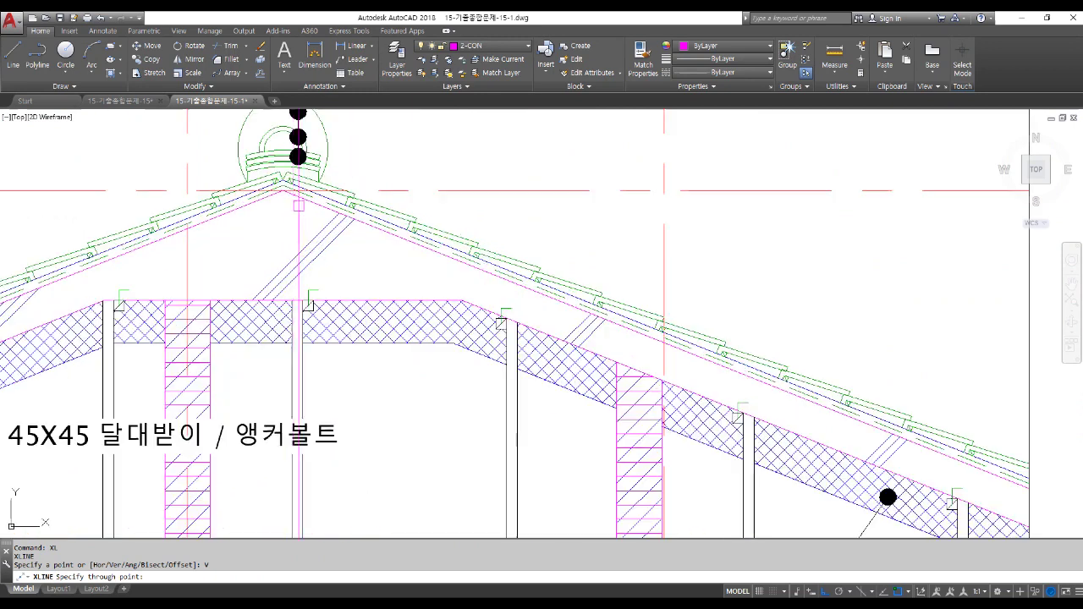
pyautogui.click(283, 190)
pyautogui.scroll(-2, 415, 322)
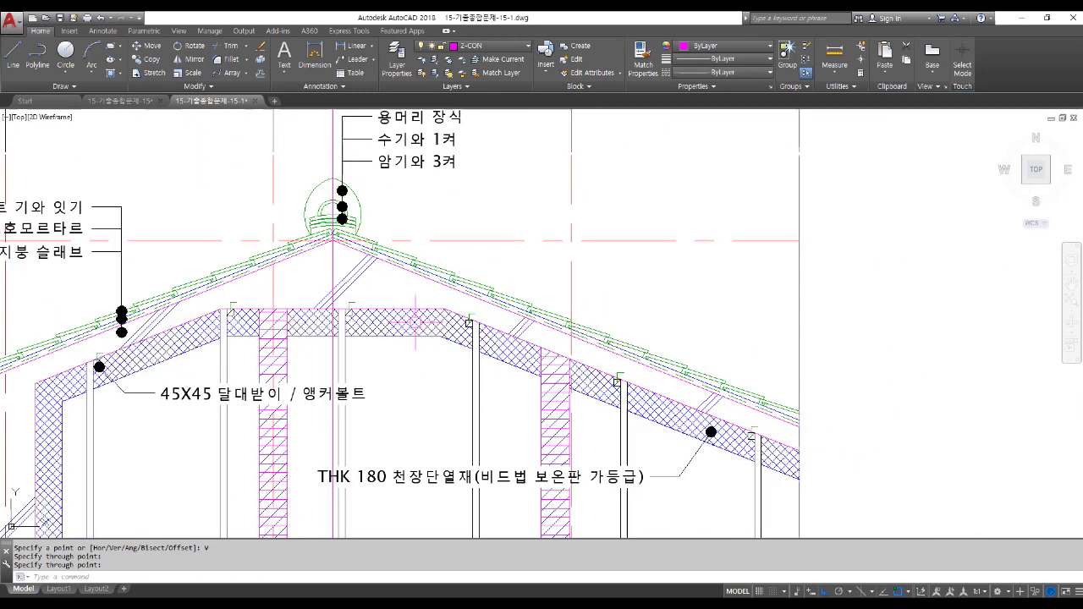
# Offset the ridge construction line 600 to the left.
pyautogui.press('Return')
pyautogui.write('600')
pyautogui.press('Return')
pyautogui.click(334, 254)
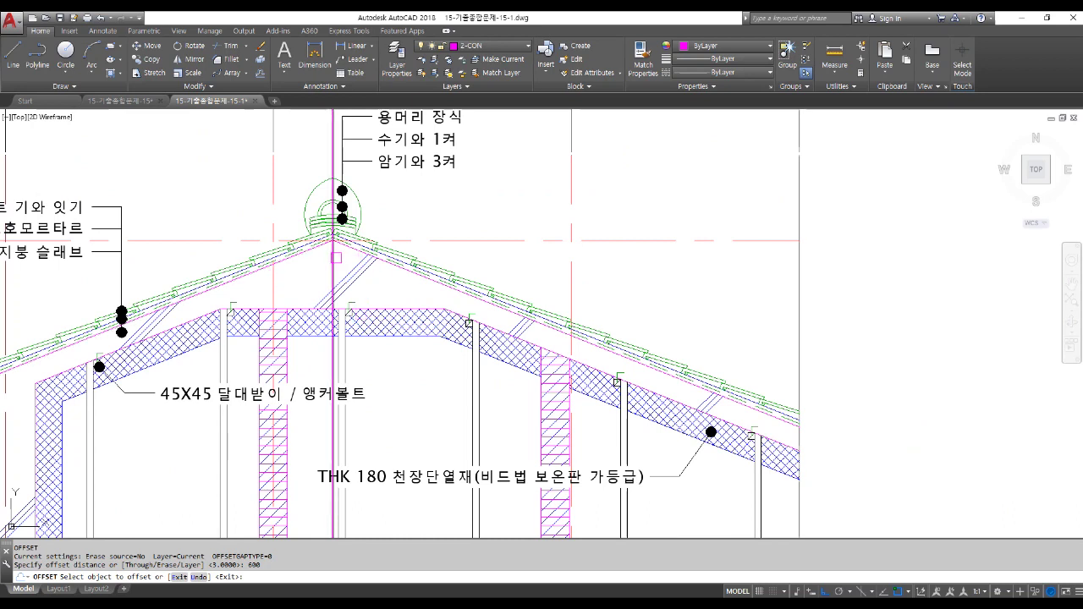
pyautogui.click(208, 184)
pyautogui.click(208, 183)
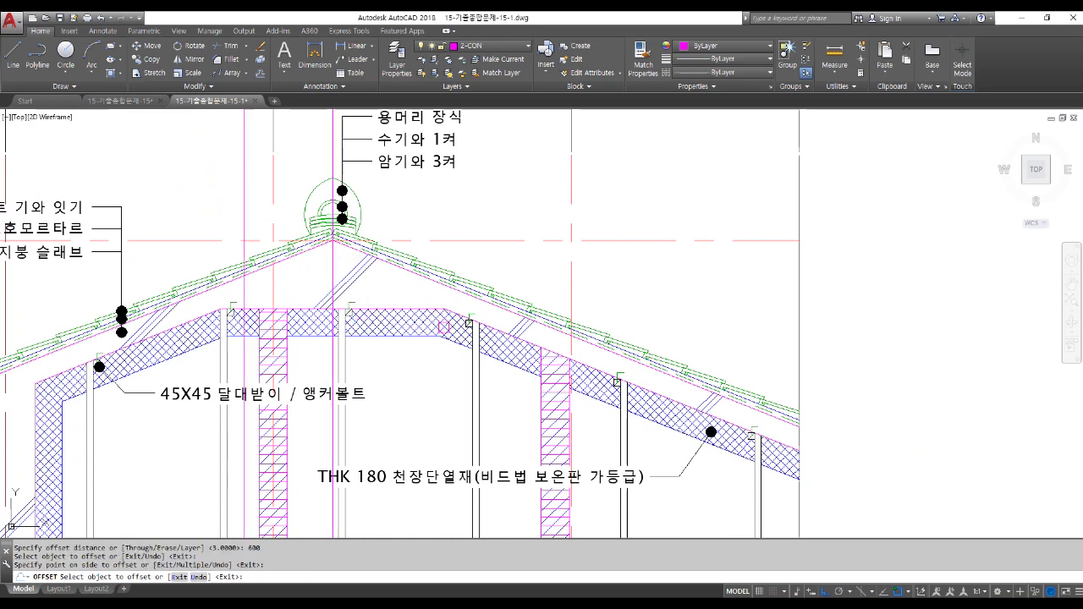
pyautogui.scroll(-4, 551, 326)
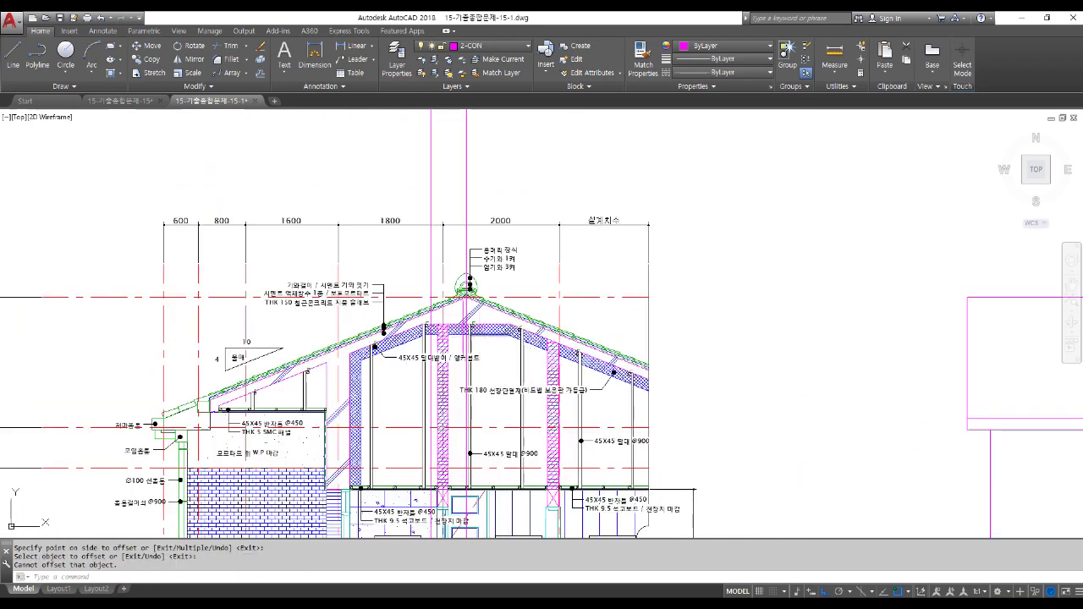
# Draw a line from the section's roof slope across to the south elevation's endpoint.
pyautogui.write('l')
pyautogui.press('Return')
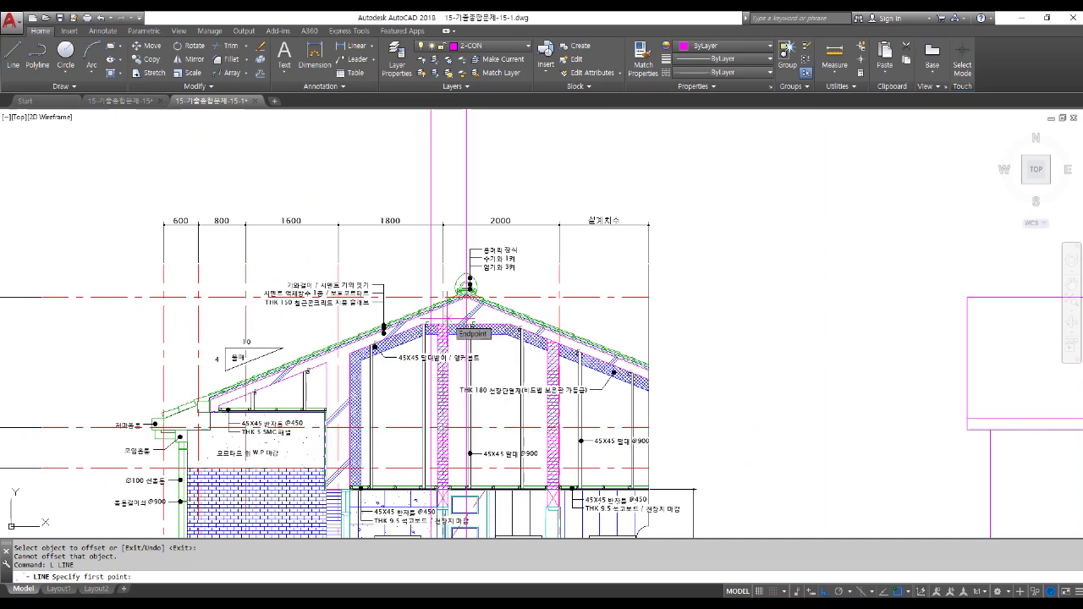
pyautogui.scroll(10, 423, 296)
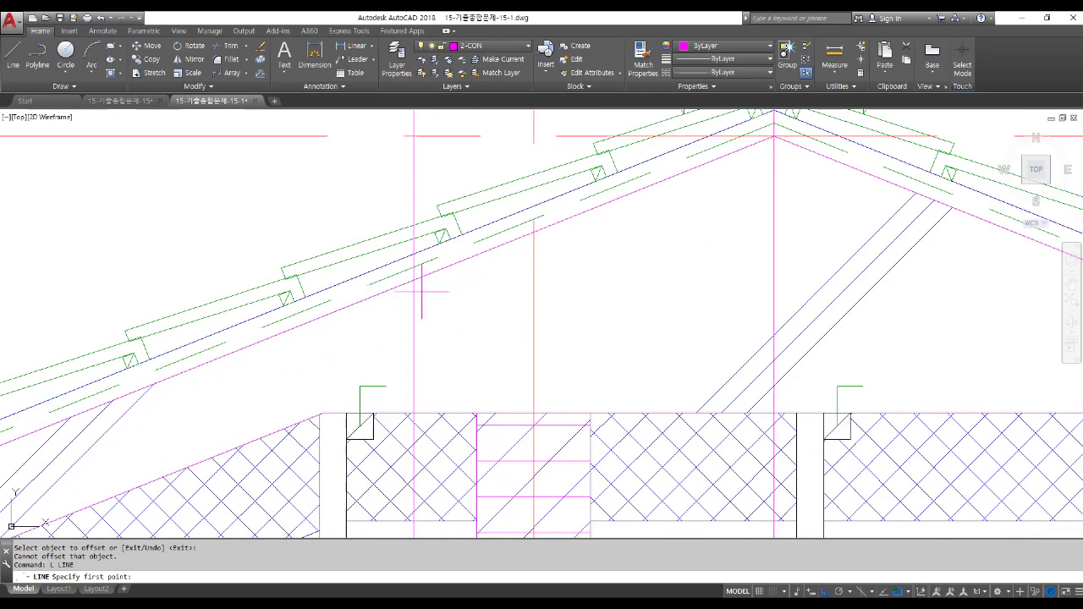
pyautogui.click(414, 279)
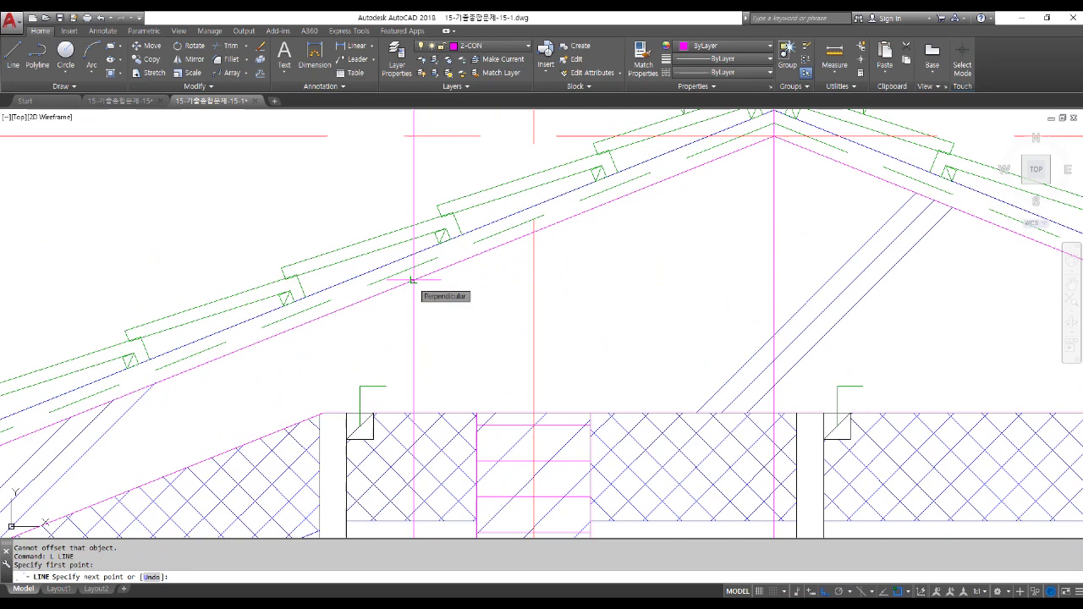
pyautogui.scroll(-10, 413, 280)
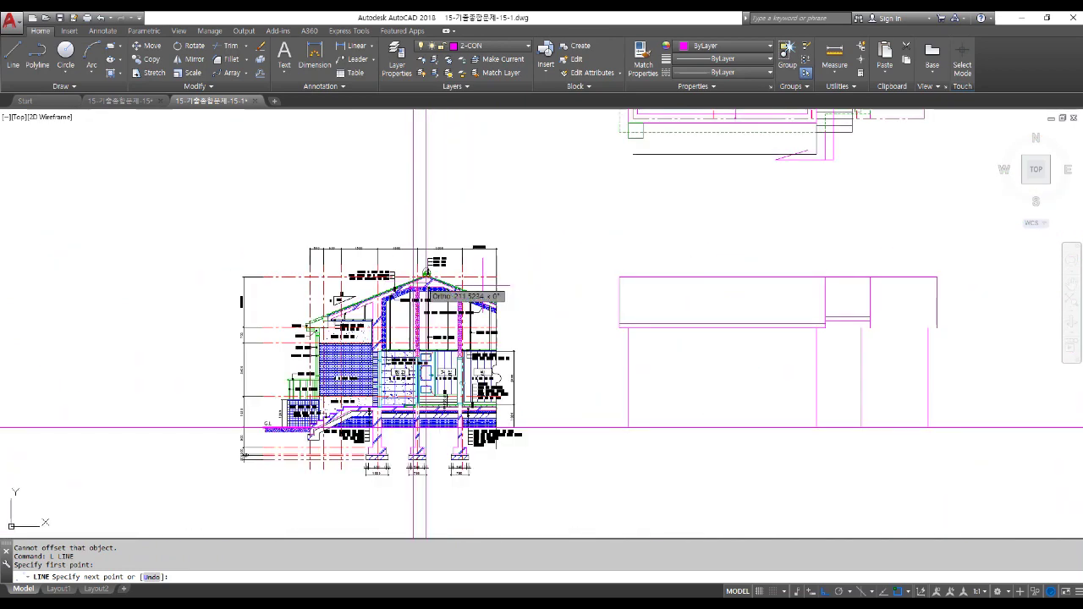
pyautogui.click(936, 283)
pyautogui.press('Return')
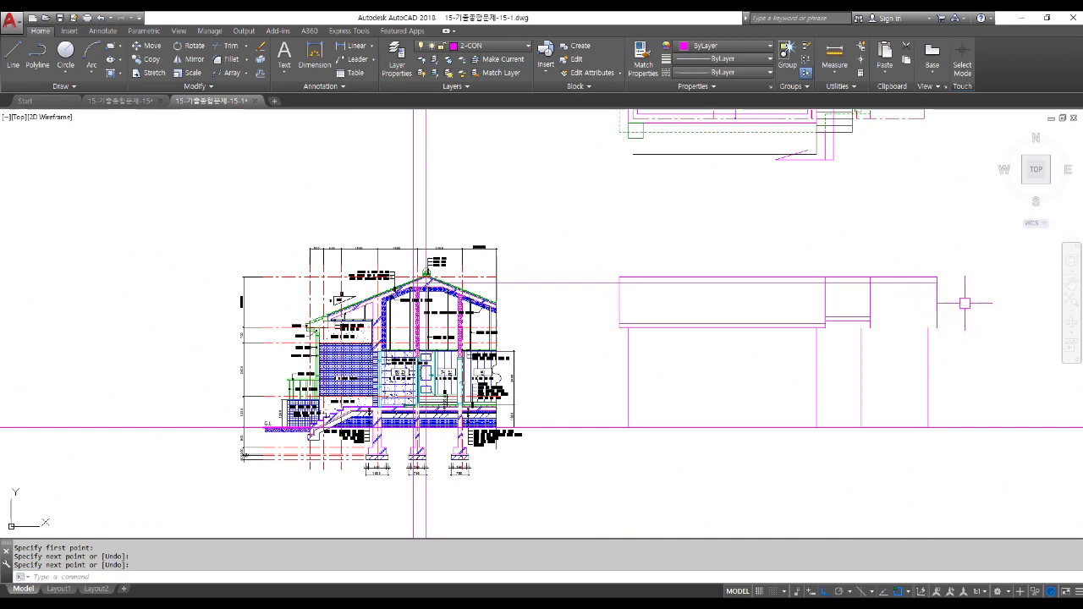
pyautogui.scroll(4, 835, 316)
# Offset the elevation's roof line 200 downward.
pyautogui.write('o')
pyautogui.press('Return')
pyautogui.write('200')
pyautogui.press('Return')
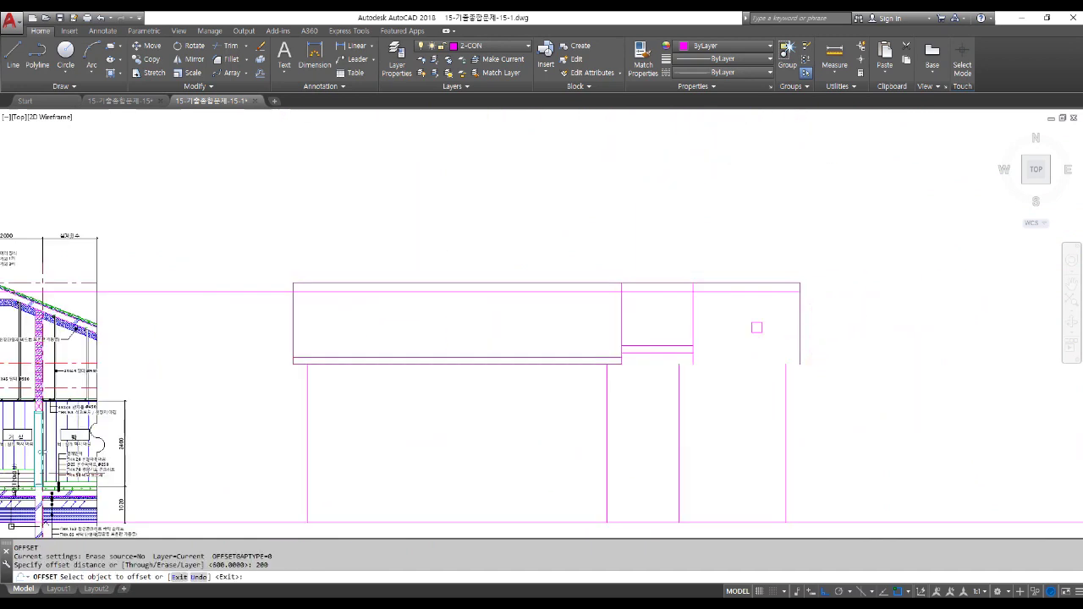
pyautogui.scroll(2, 756, 328)
pyautogui.click(749, 272)
pyautogui.click(754, 321)
pyautogui.press('Return')
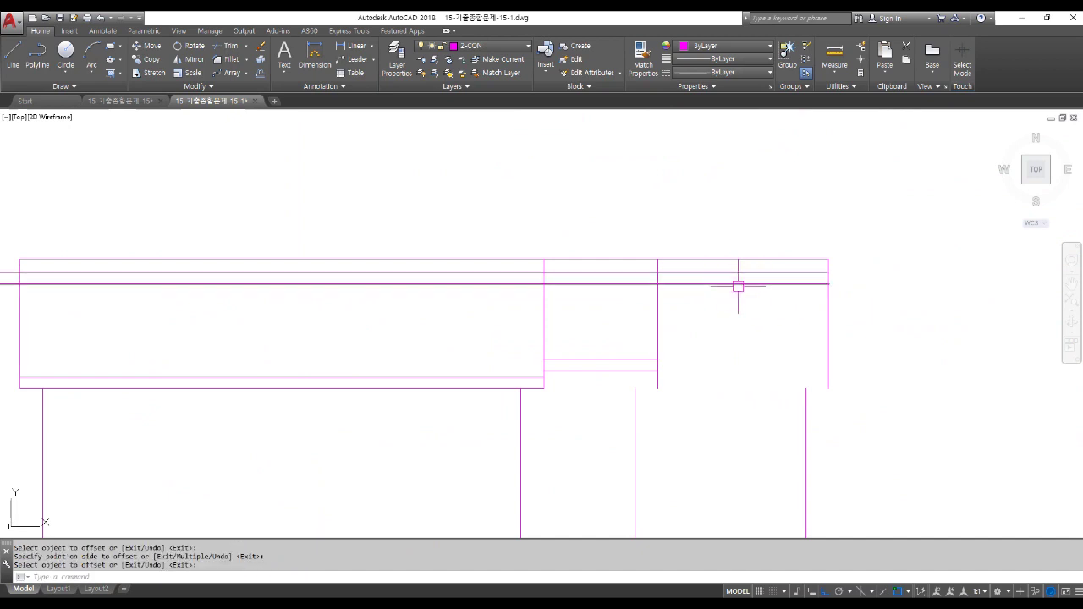
# Trim the horizontal roof lines left of the vertical edge.
pyautogui.write('tr')
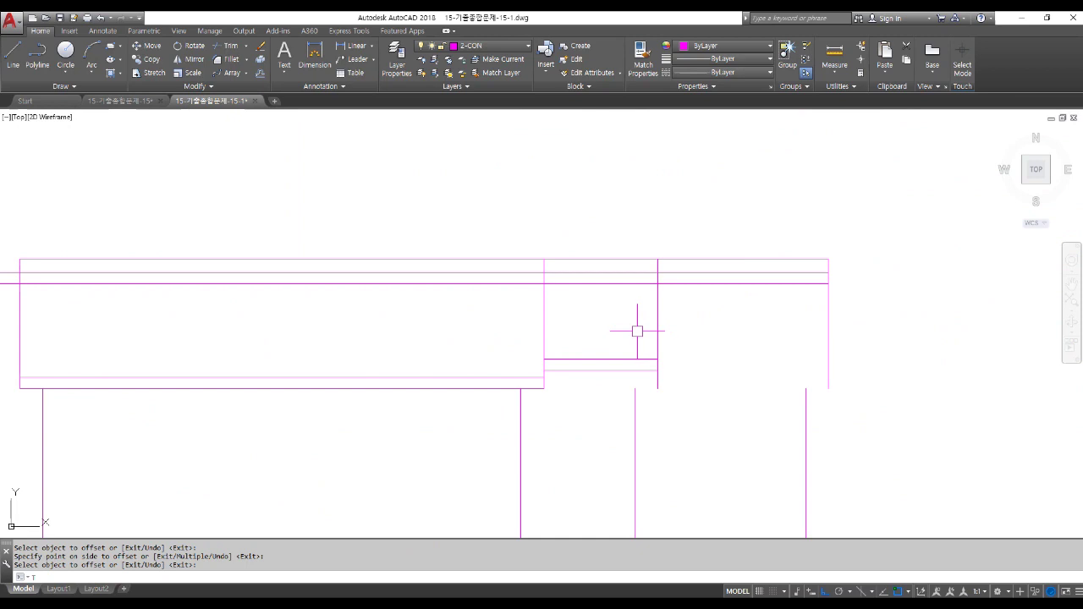
pyautogui.press('Return')
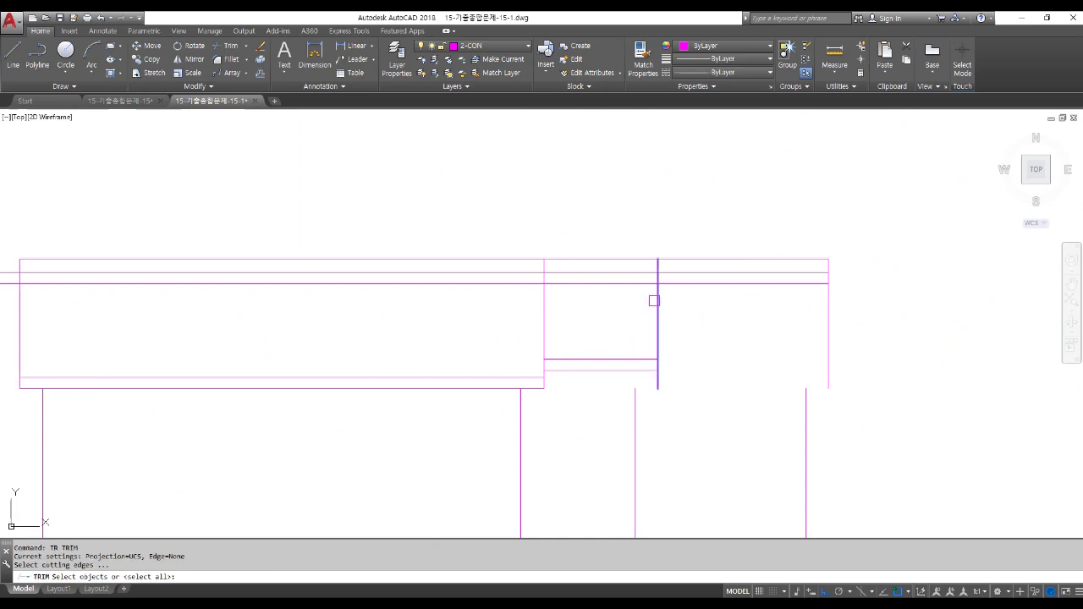
pyautogui.click(653, 300)
pyautogui.press('Return')
pyautogui.click(642, 302)
pyautogui.click(616, 269)
pyautogui.click(640, 302)
pyautogui.click(614, 268)
pyautogui.press('Return')
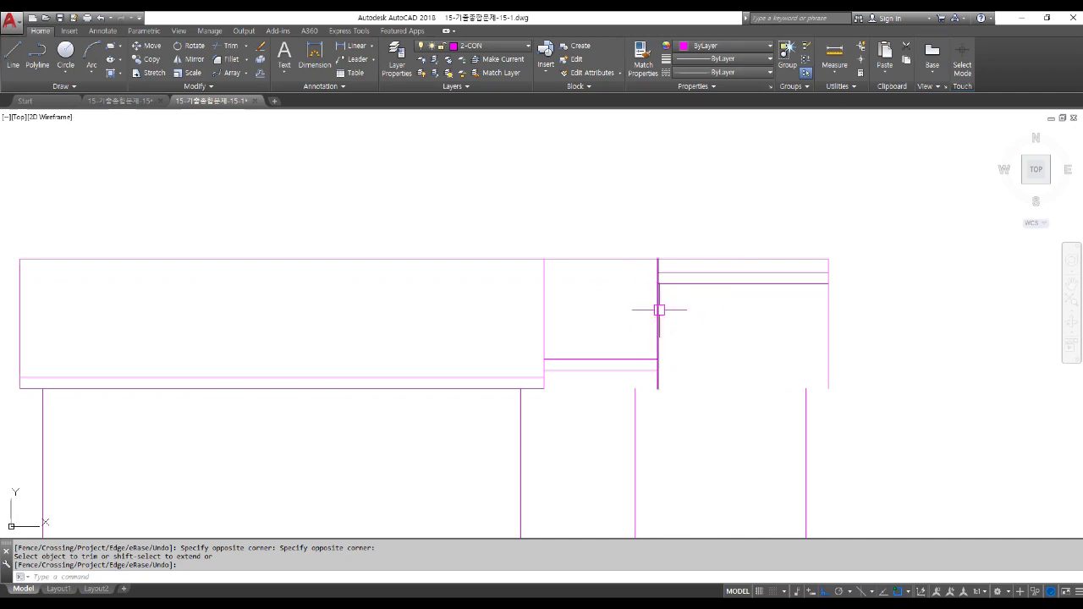
pyautogui.scroll(-2, 655, 308)
pyautogui.scroll(-2, 646, 302)
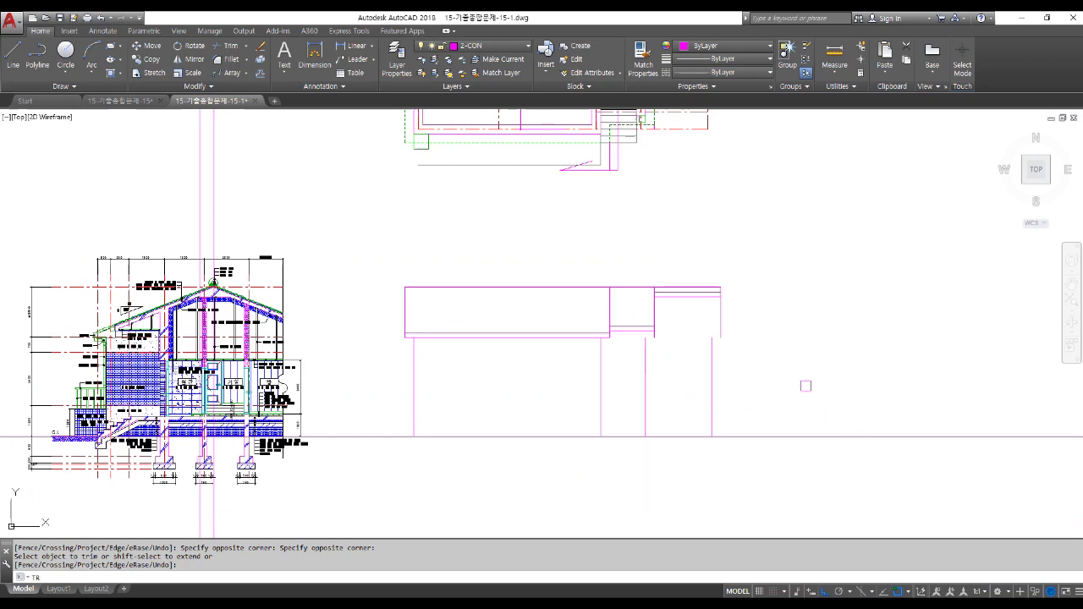
# Trim the excess vertical segment and extend the wall line up to the eave.
pyautogui.press('Return')
pyautogui.press('Return')
pyautogui.click(721, 316)
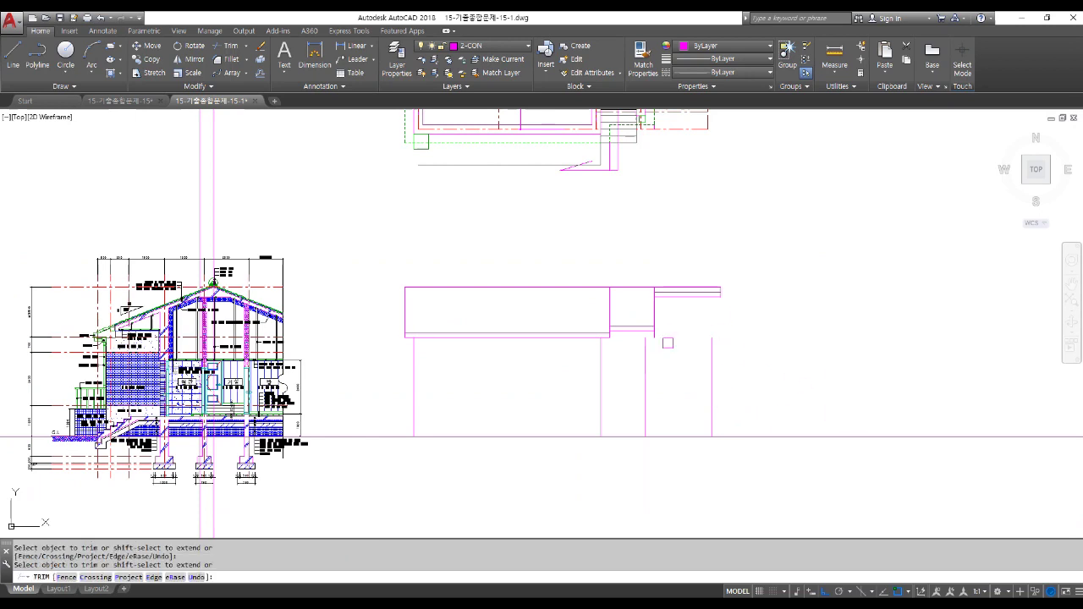
pyautogui.scroll(4, 622, 300)
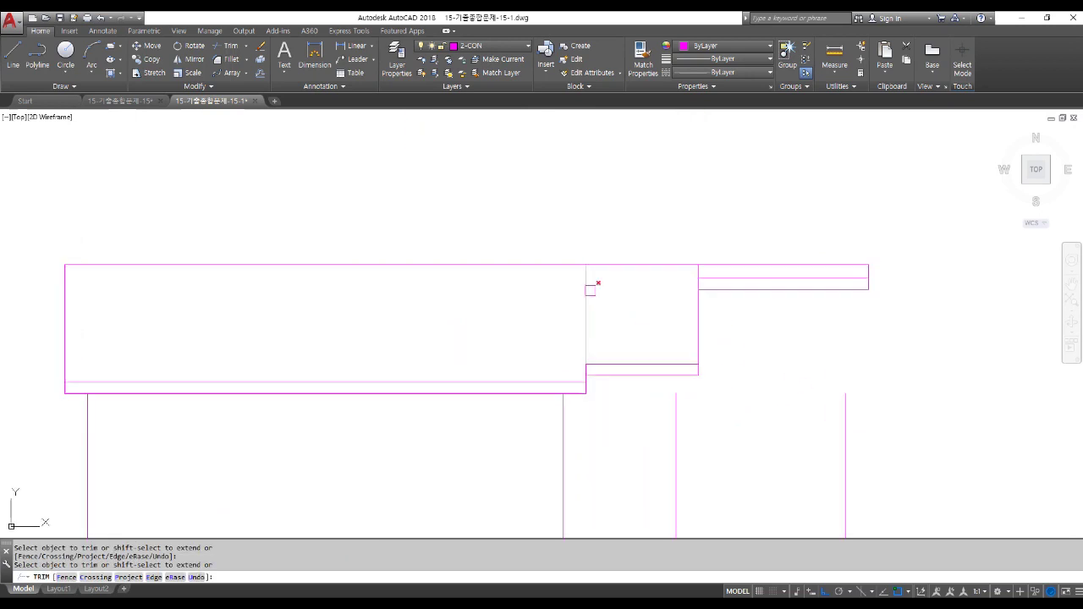
pyautogui.scroll(4, 694, 266)
pyautogui.scroll(-4, 685, 277)
pyautogui.click(685, 276)
pyautogui.scroll(-2, 685, 276)
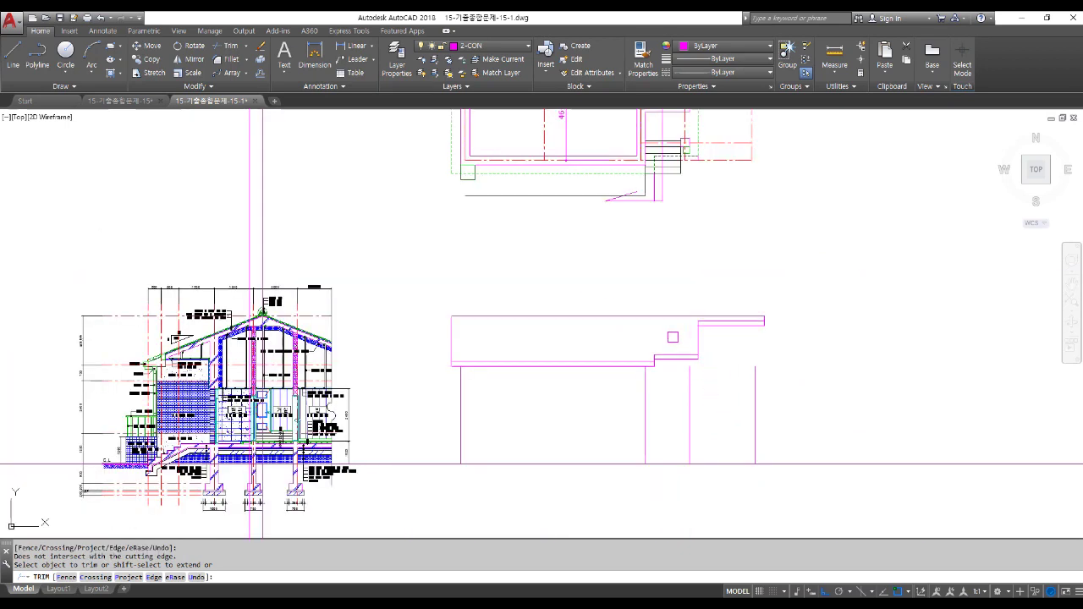
pyautogui.click(688, 375)
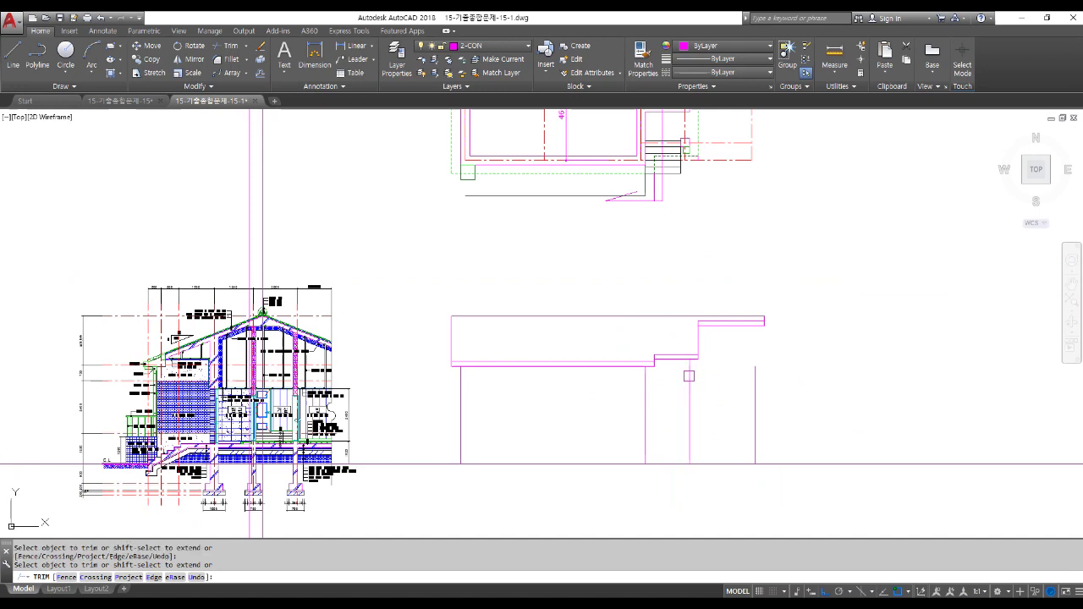
pyautogui.keyDown('shift'); pyautogui.click(756, 373); pyautogui.keyUp('shift')
pyautogui.press('Return')
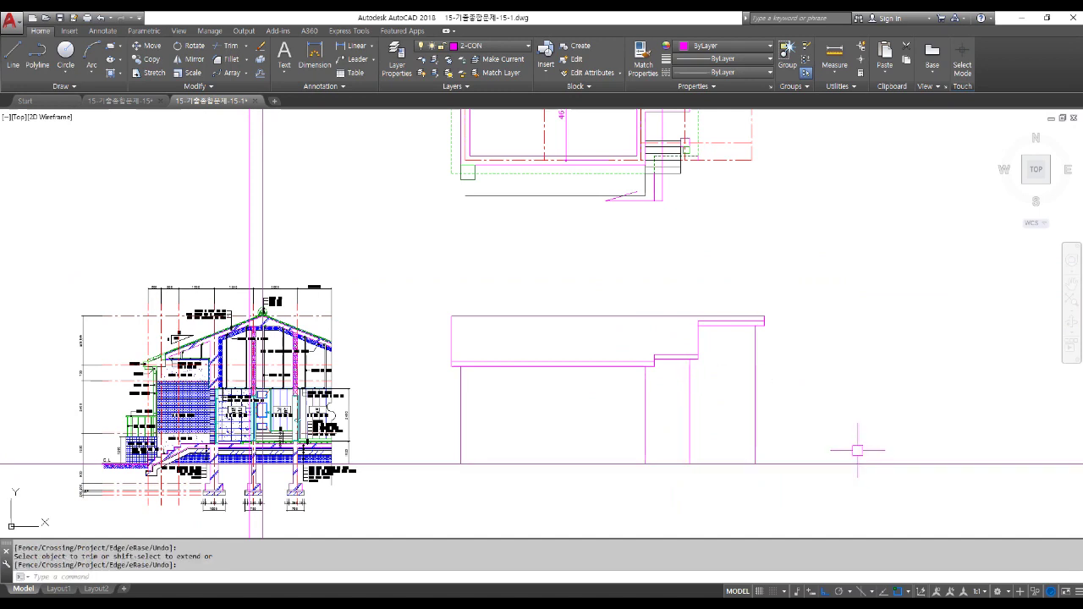
pyautogui.scroll(-2, 858, 451)
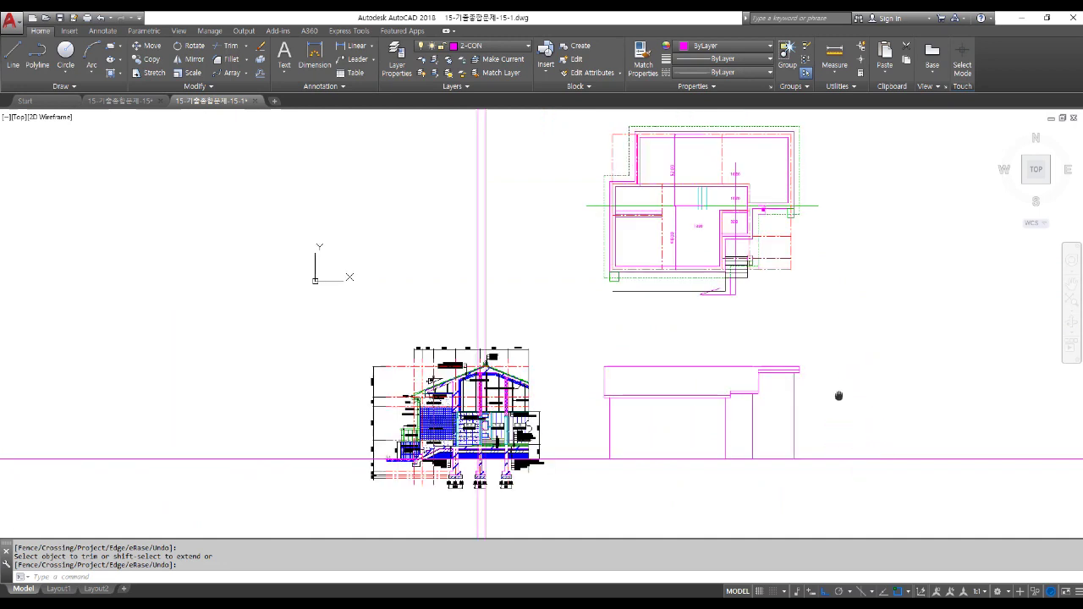
pyautogui.moveTo(839, 394); pyautogui.dragTo(773, 428, button='middle')
pyautogui.scroll(4, 703, 423)
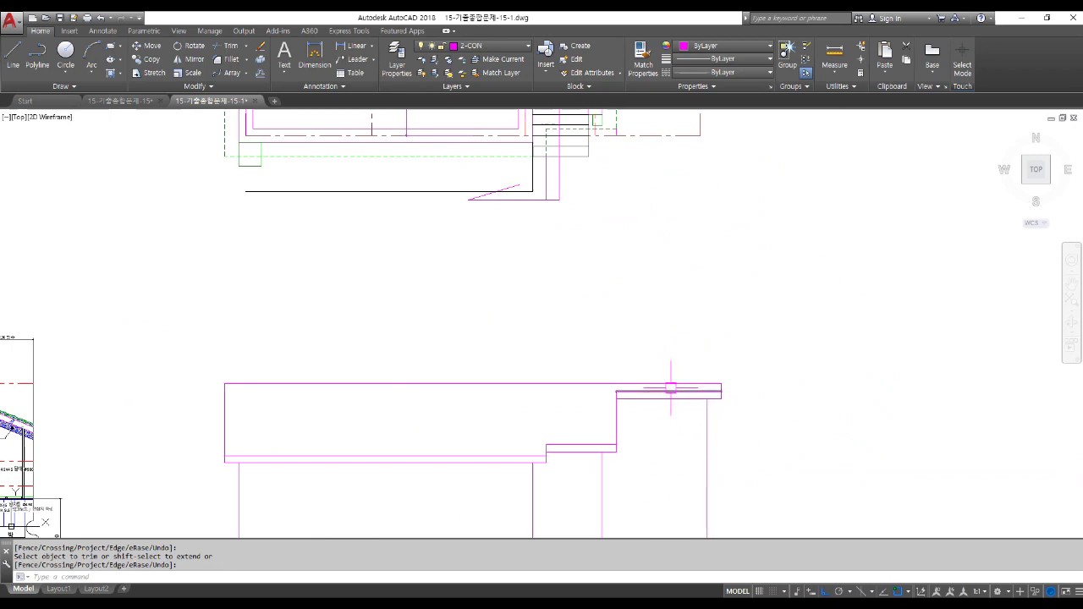
pyautogui.scroll(-4, 664, 393)
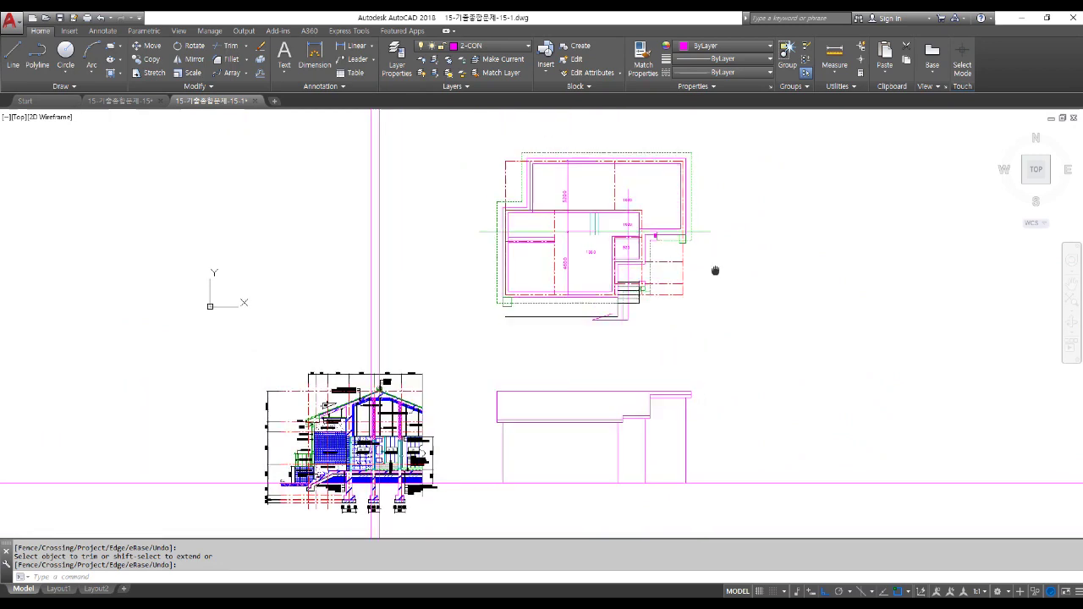
pyautogui.scroll(2, 685, 319)
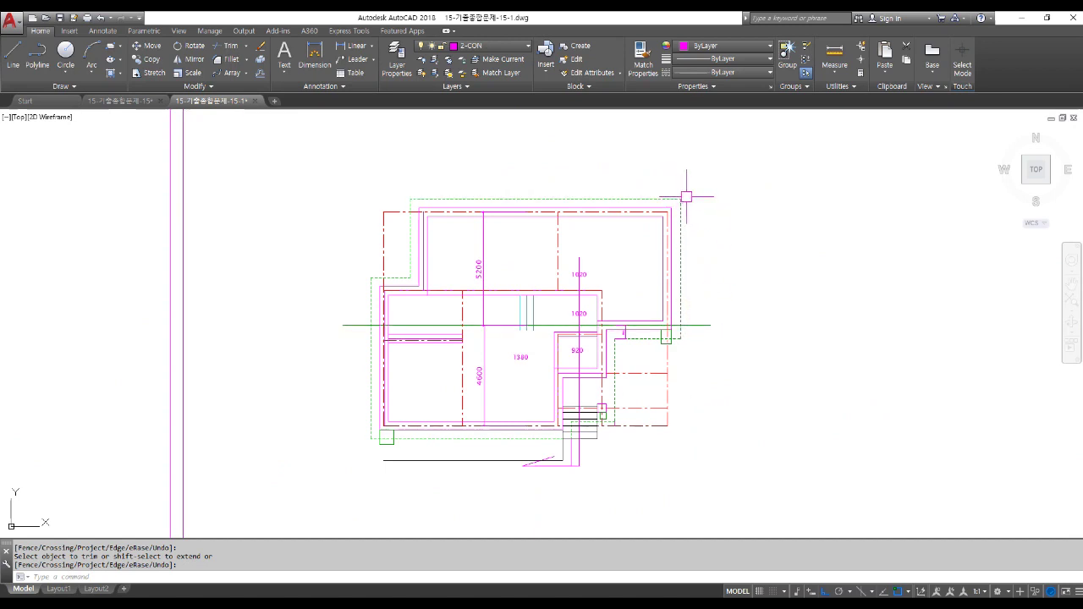
# Dimension the floor plan's right side vertically as 5800.
pyautogui.click(356, 45)
pyautogui.scroll(2, 692, 318)
pyautogui.click(671, 330)
pyautogui.click(669, 129)
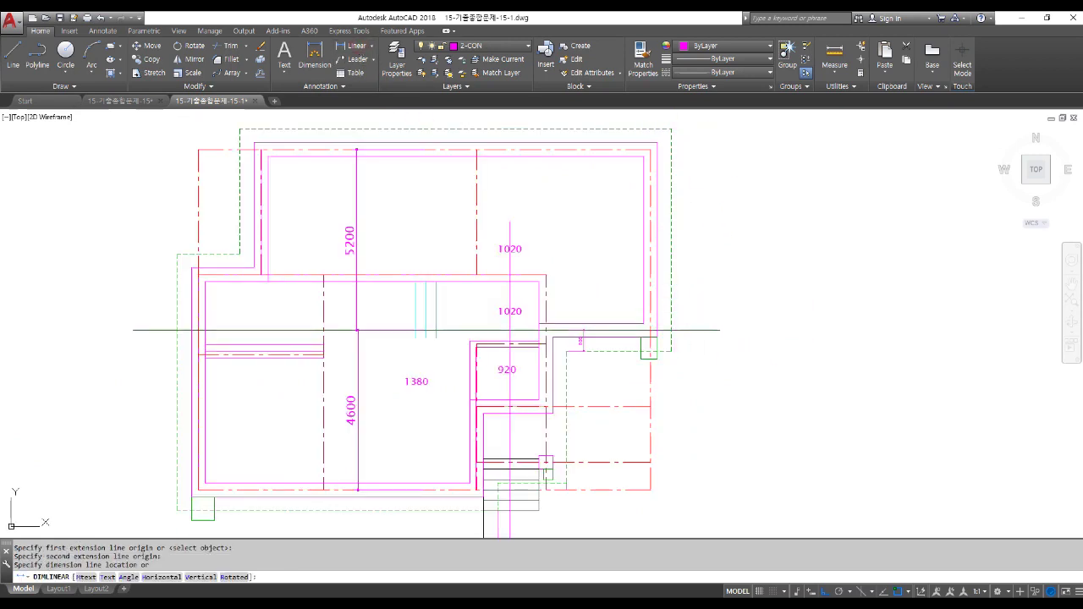
pyautogui.click(713, 230)
pyautogui.scroll(3, 709, 221)
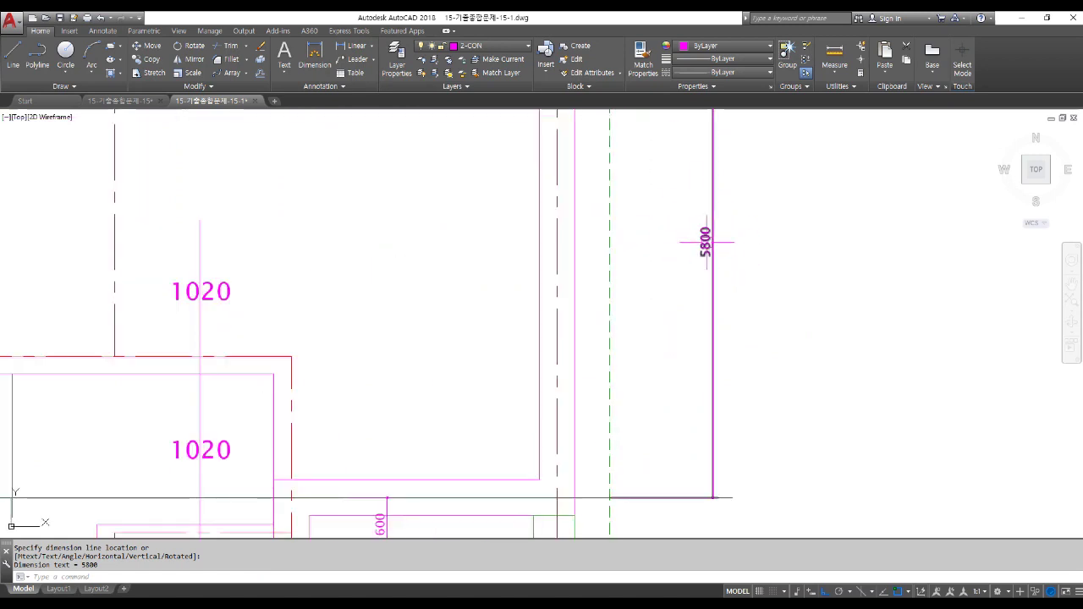
pyautogui.scroll(-3, 711, 247)
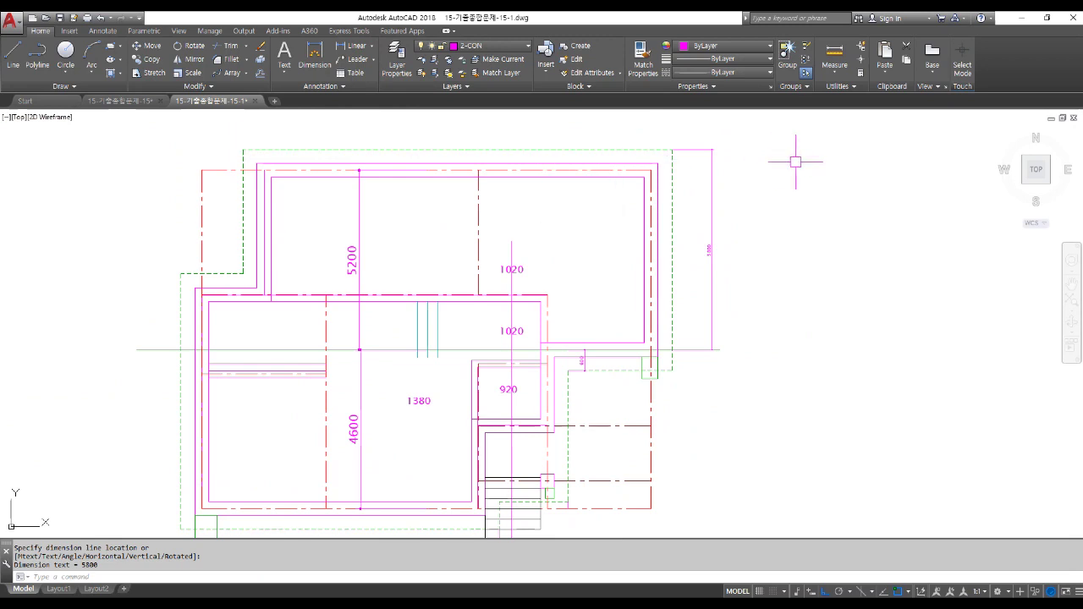
pyautogui.scroll(-3, 795, 161)
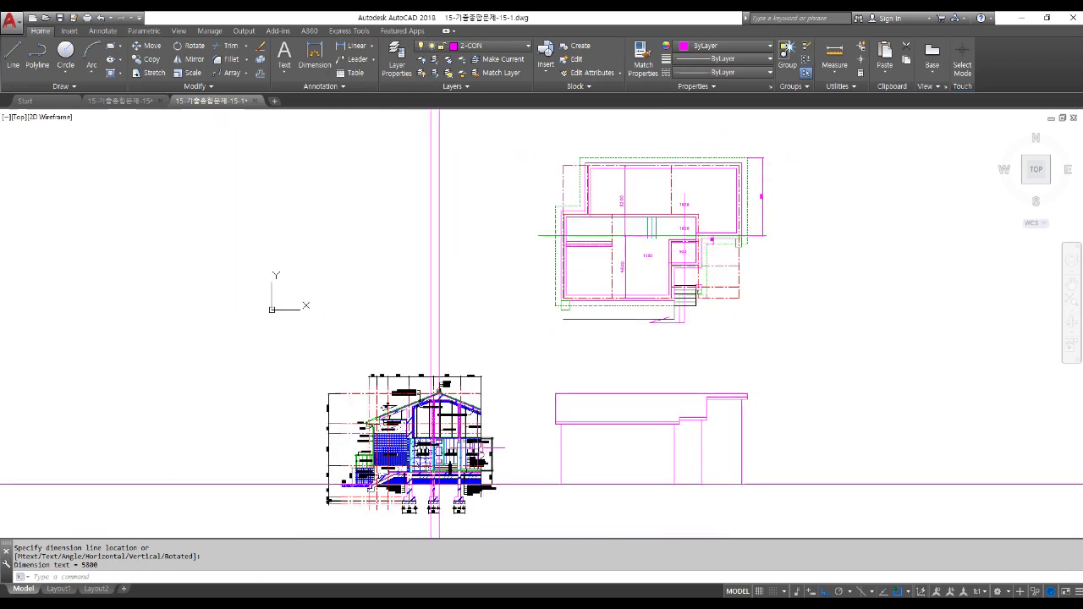
pyautogui.scroll(1, 476, 444)
pyautogui.scroll(1, 471, 449)
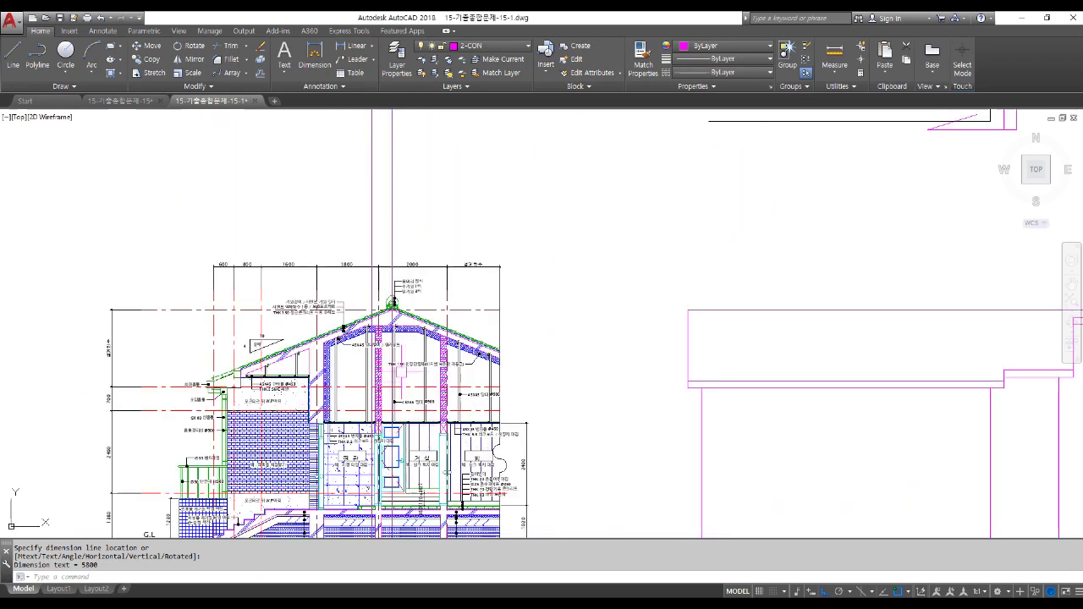
pyautogui.scroll(2, 372, 229)
# Delete the vertical projection line over the section.
pyautogui.click(367, 221)
pyautogui.press('Delete')
pyautogui.scroll(-2, 455, 242)
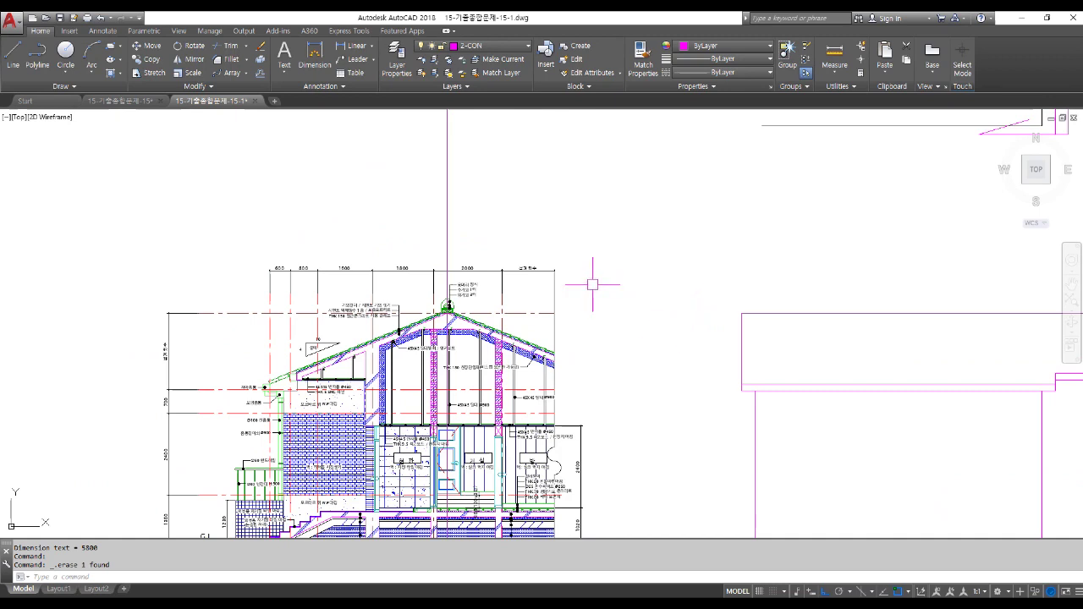
# Offset the vertical line 5800 to the right to create a projection line.
pyautogui.write('o')
pyautogui.press('Return')
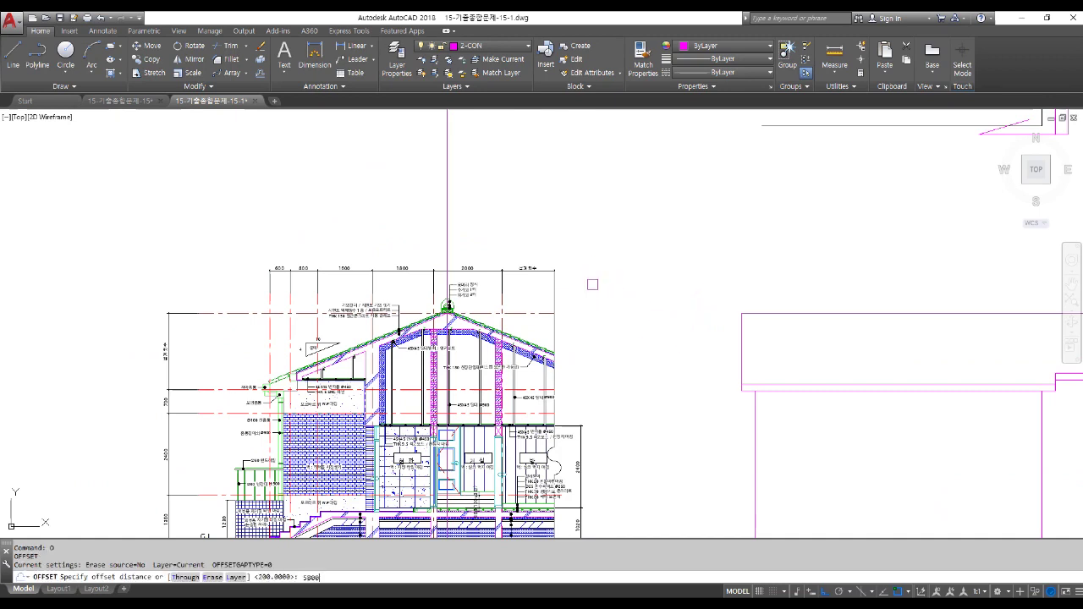
pyautogui.press('Return')
pyautogui.click(446, 173)
pyautogui.click(565, 211)
pyautogui.press('Return')
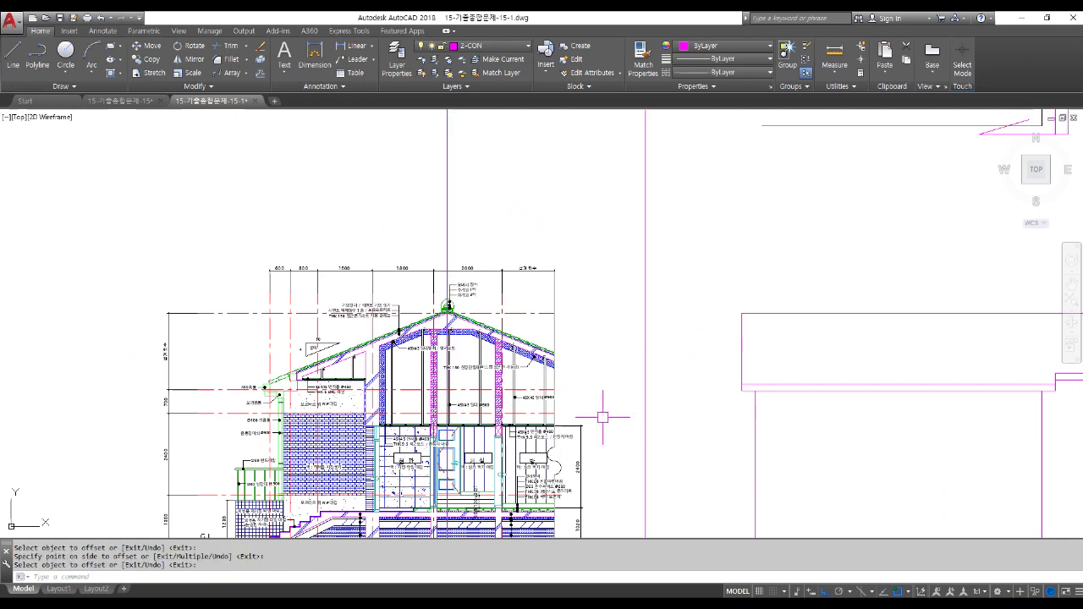
# Extend the section's sloping roof line to the new vertical projection line.
pyautogui.scroll(4, 668, 426)
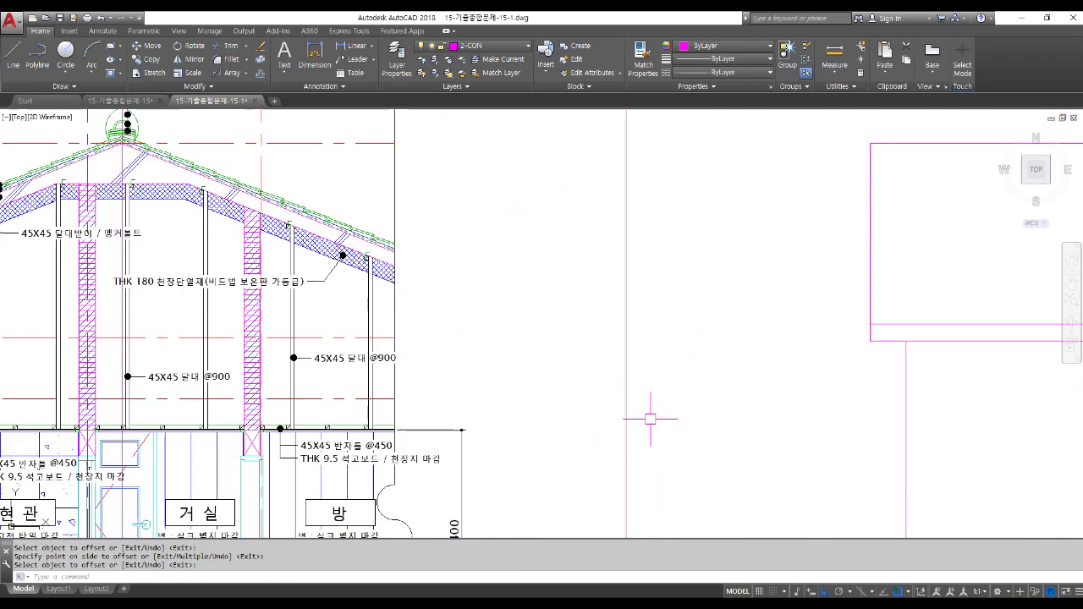
pyautogui.write('E')
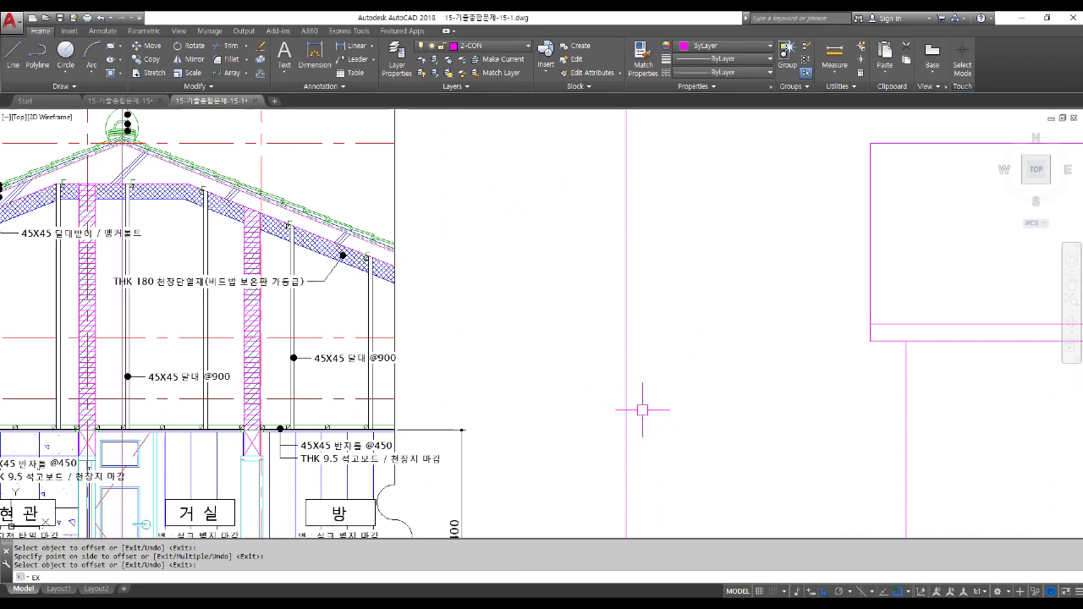
pyautogui.write('X')
pyautogui.press('Return')
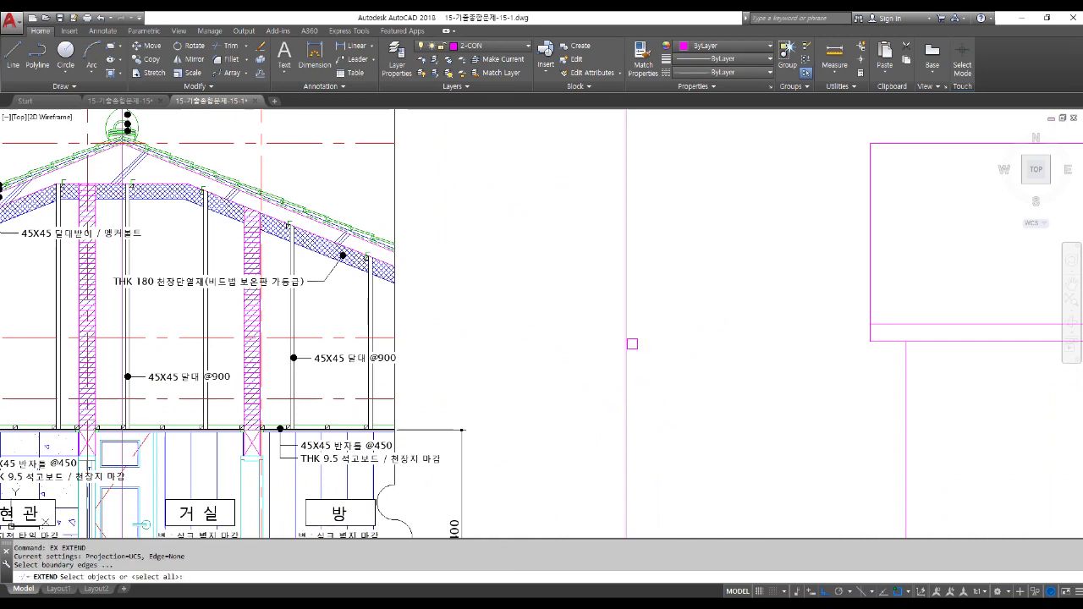
pyautogui.click(626, 330)
pyautogui.scroll(-1, 626, 330)
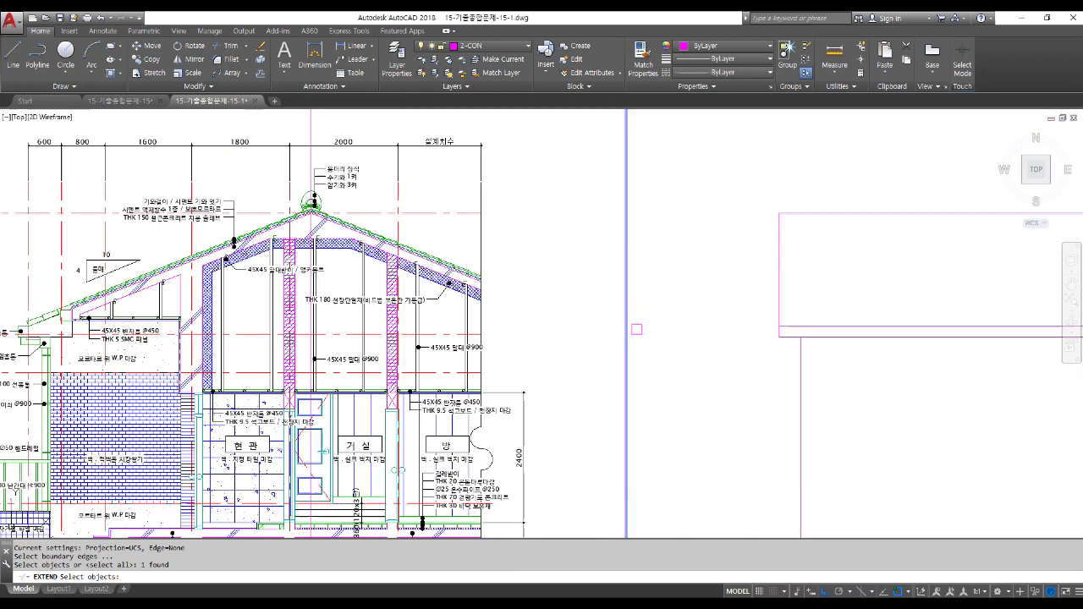
pyautogui.press('Return')
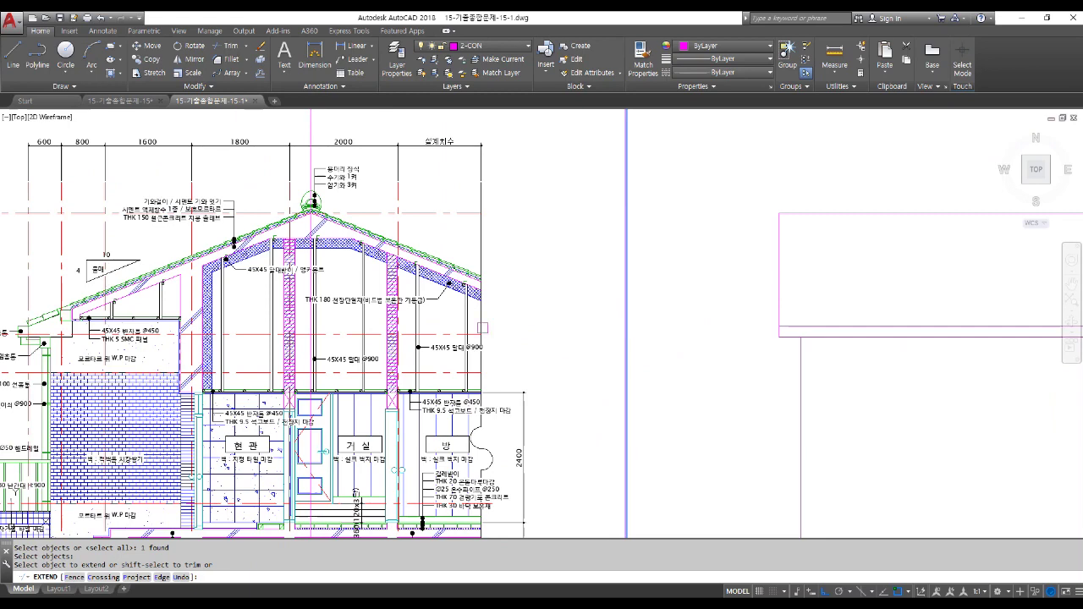
pyautogui.click(484, 329)
pyautogui.scroll(8, 474, 279)
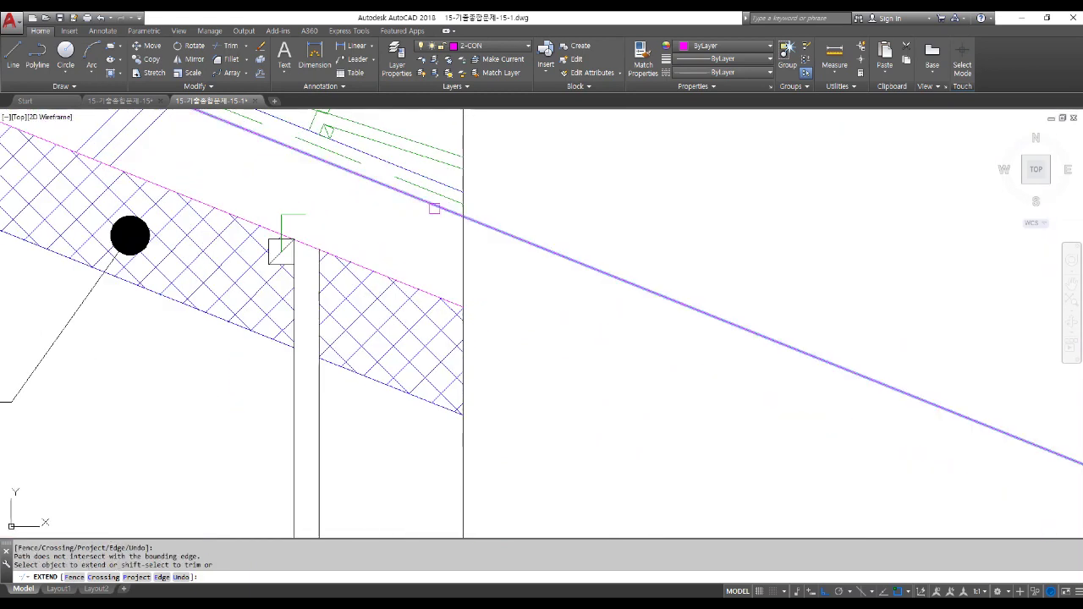
pyautogui.click(434, 208)
pyautogui.click(435, 210)
pyautogui.scroll(-4, 435, 213)
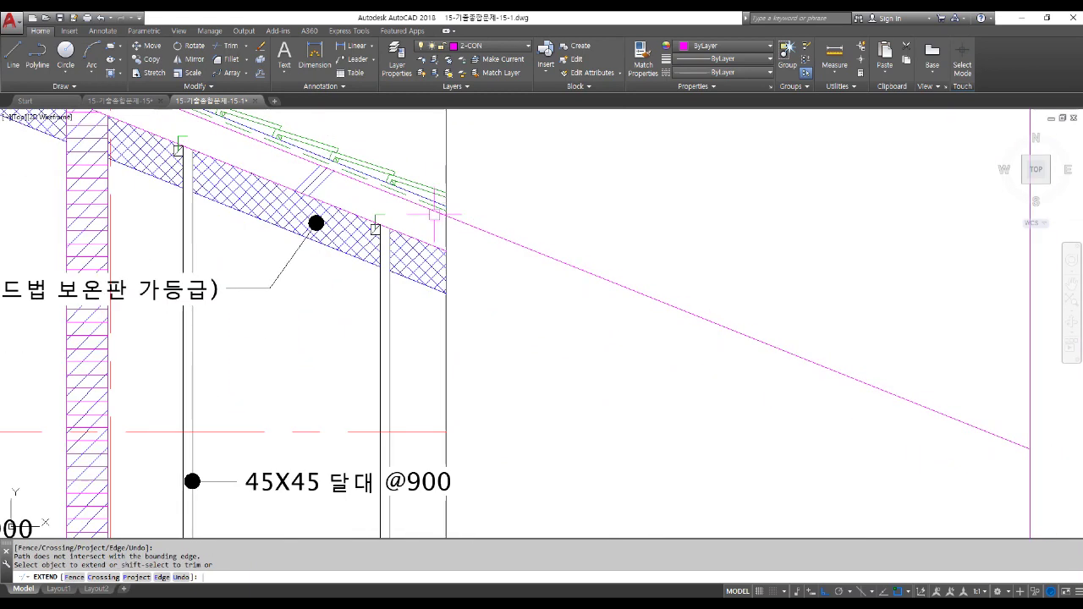
pyautogui.press('Return')
pyautogui.scroll(-6, 431, 212)
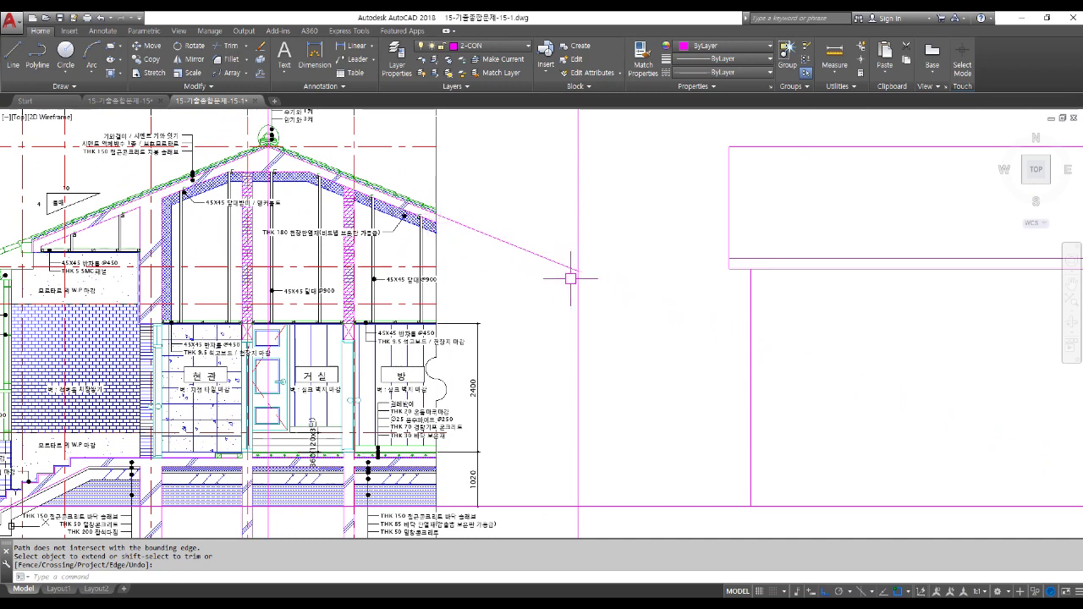
# Pan right to bring the elevation roof into view and start a line.
pyautogui.moveTo(581, 279)
pyautogui.mouseDown(button='middle')
pyautogui.moveTo(440, 333)
pyautogui.moveTo(430, 321)
pyautogui.mouseUp(button='middle')
pyautogui.write('l')
pyautogui.press('Return')
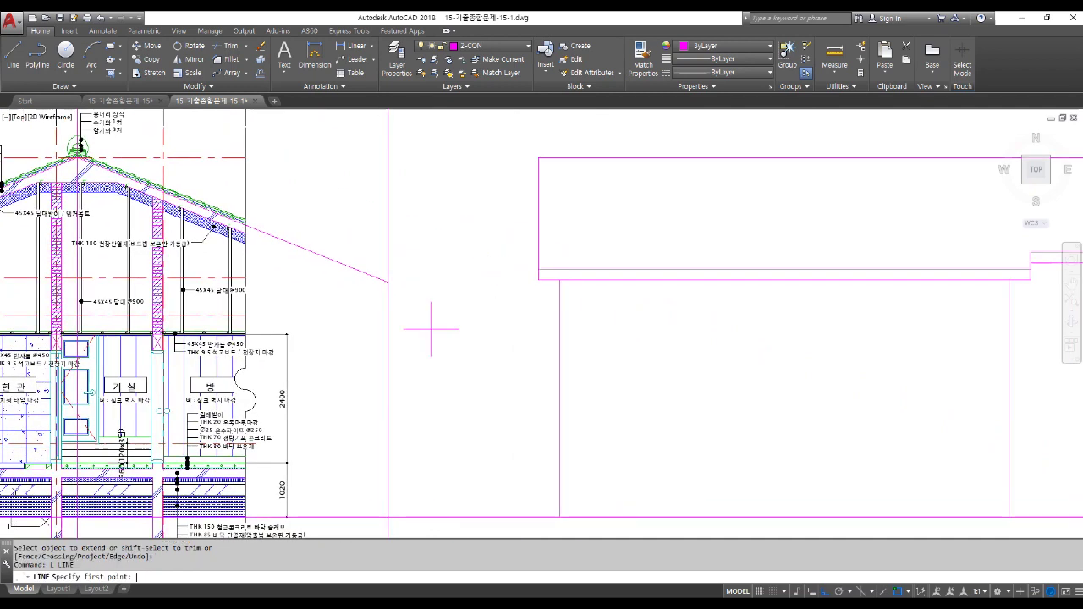
# Draw a horizontal line from the roof-line intersection across past the elevation roof.
pyautogui.click(386, 283)
pyautogui.scroll(-4, 387, 283)
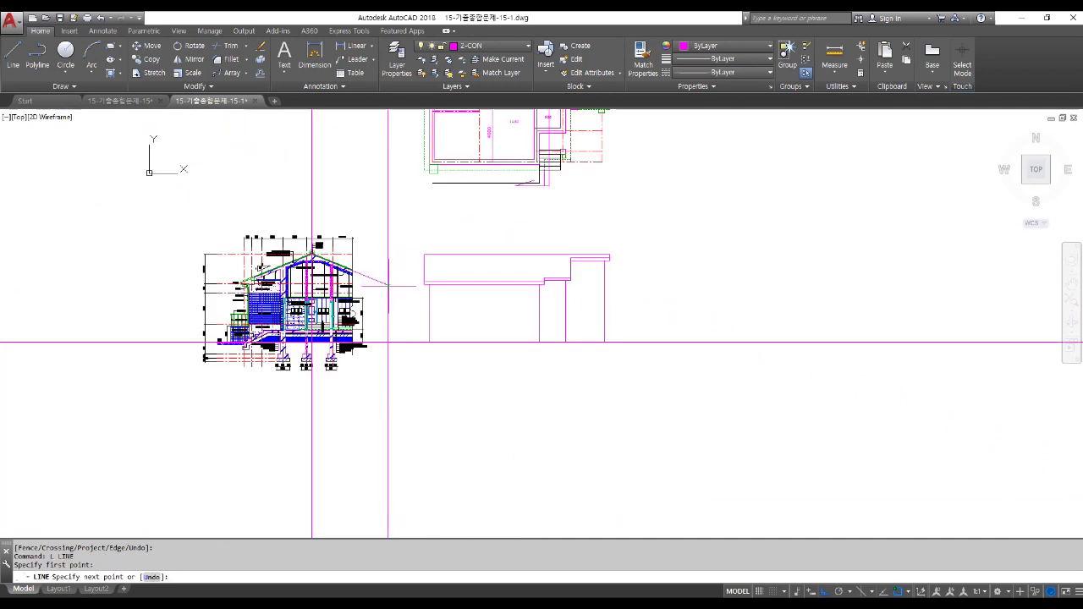
pyautogui.click(664, 292)
pyautogui.press('Return')
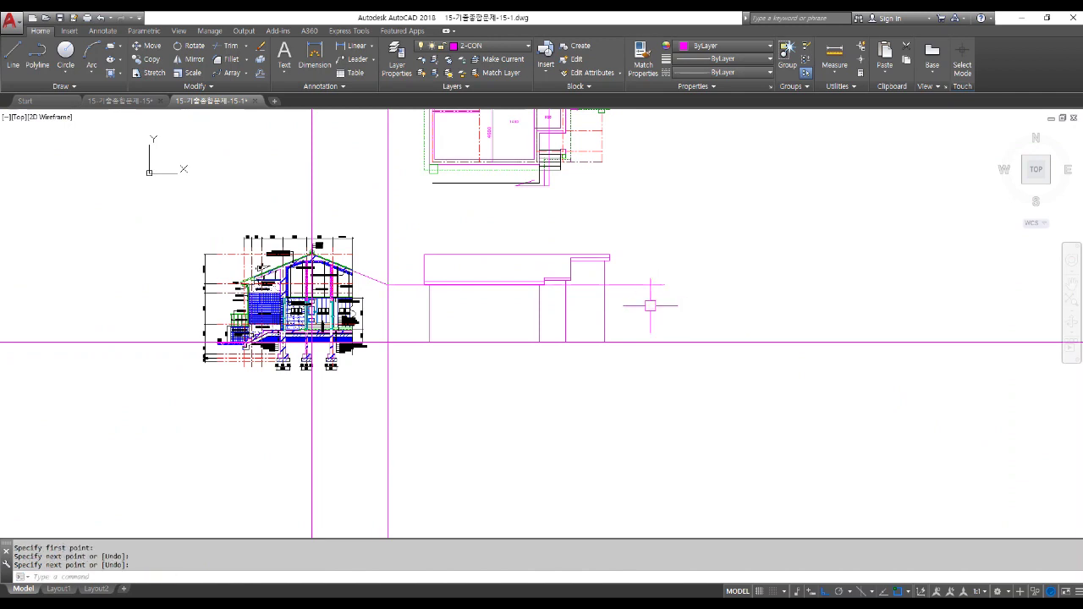
pyautogui.scroll(3, 620, 287)
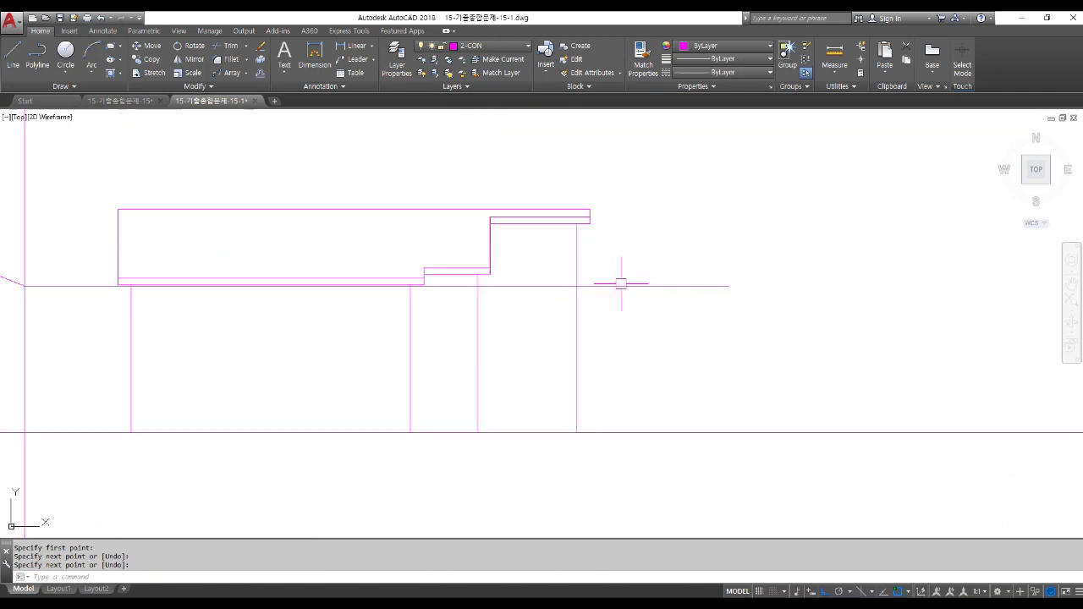
pyautogui.scroll(4, 567, 241)
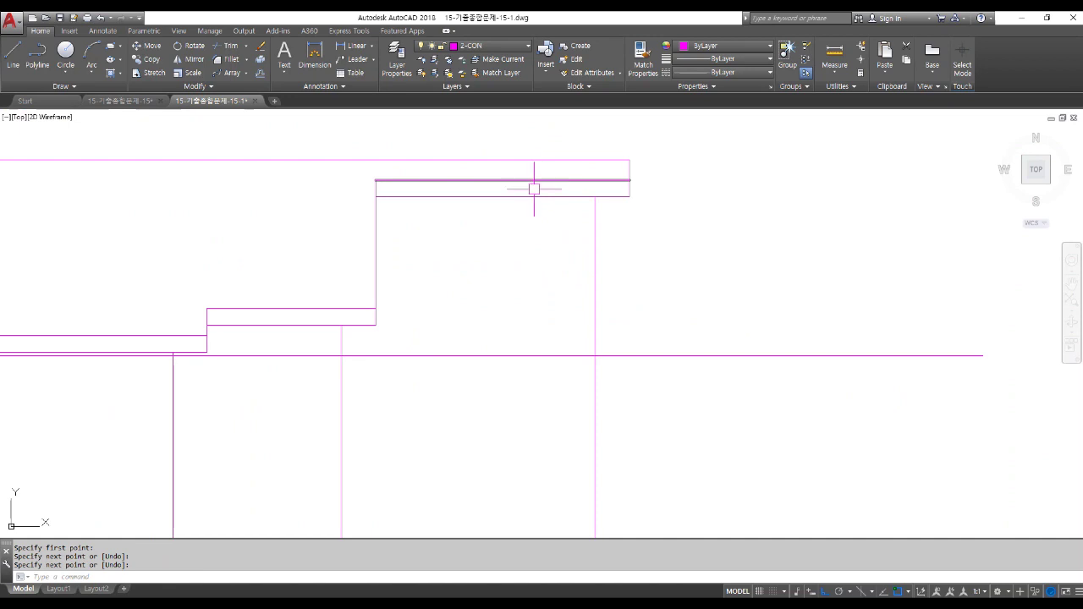
pyautogui.scroll(-2, 532, 193)
# Move the new horizontal line 200 downward.
pyautogui.write('M')
pyautogui.press('Return')
pyautogui.click(640, 296)
pyautogui.press('Return')
pyautogui.click(646, 336)
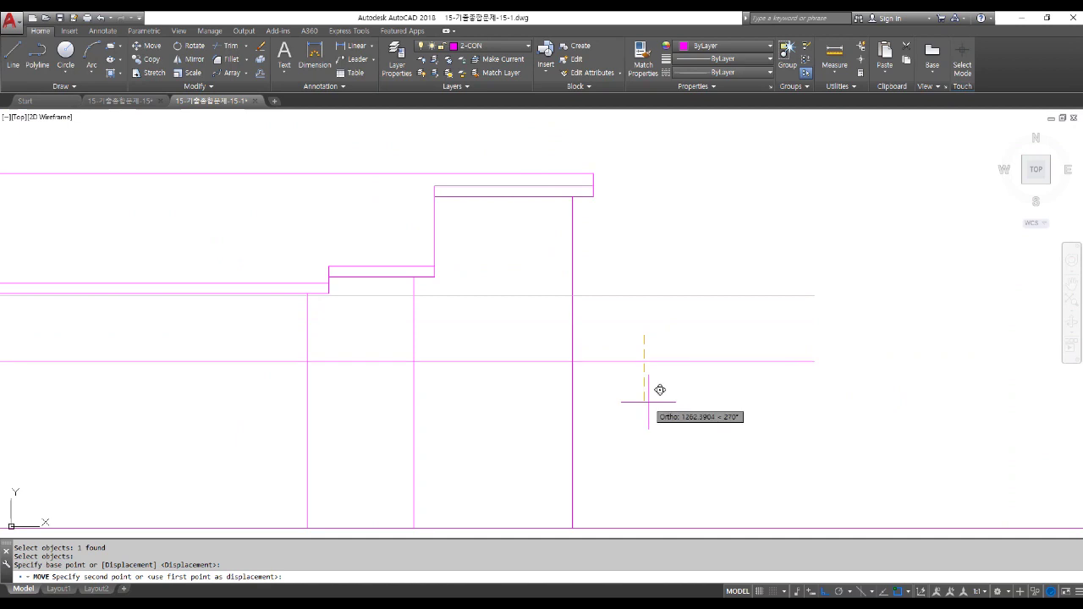
pyautogui.write('200')
pyautogui.press('Return')
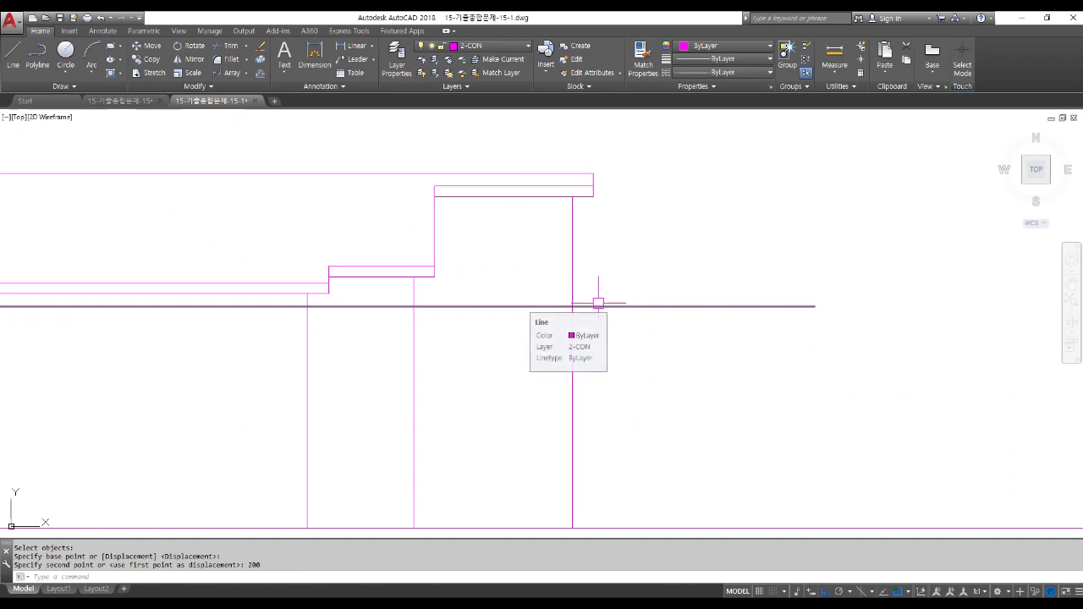
# Draw a vertical drop line from the roof's outer corner down to the moved line.
pyautogui.write('L')
pyautogui.press('Return')
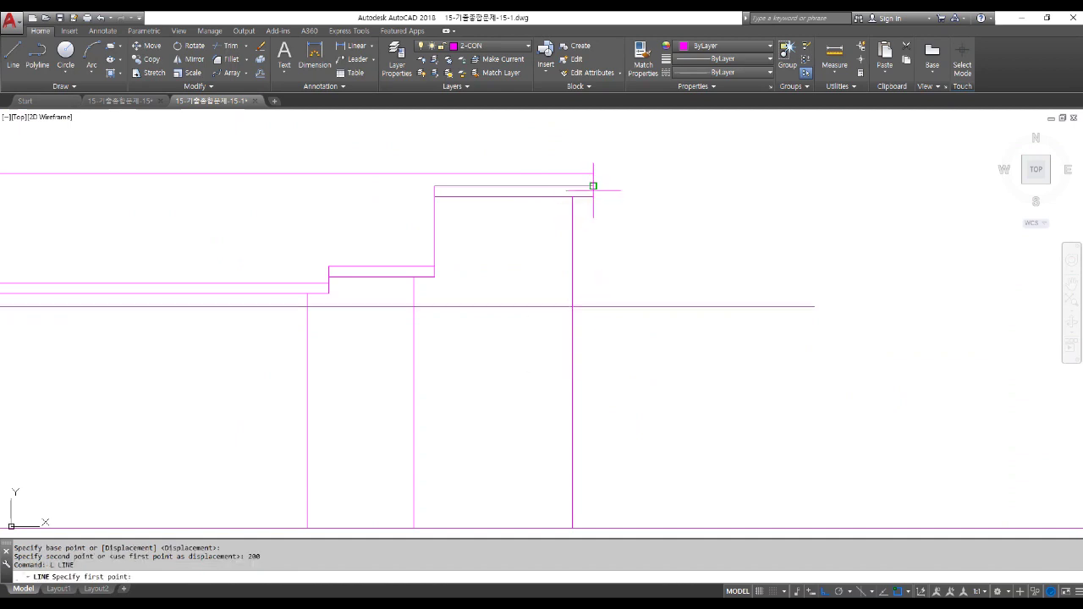
pyautogui.click(593, 196)
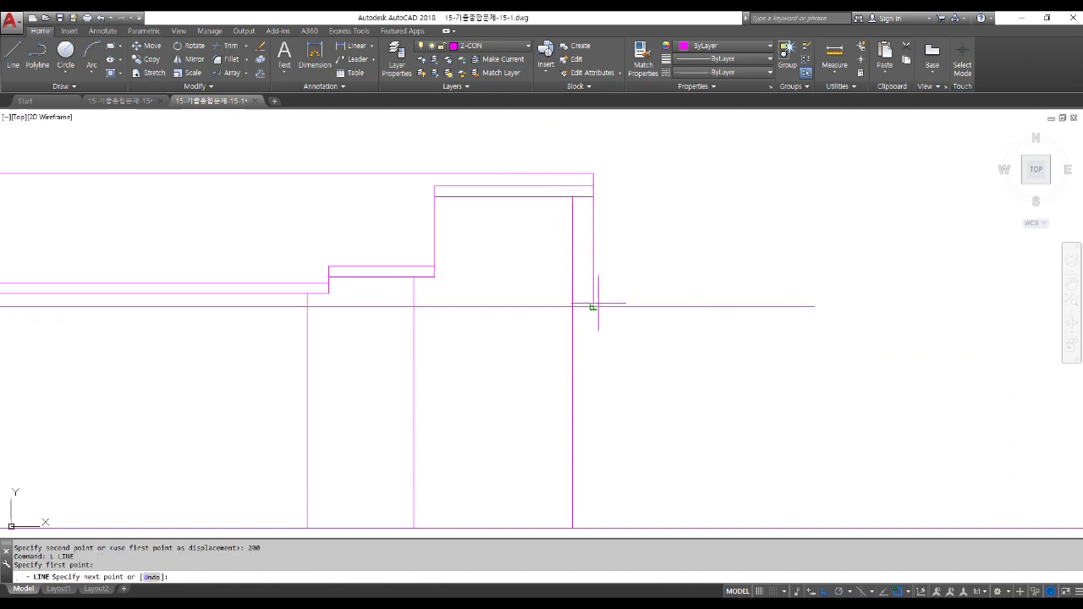
pyautogui.click(593, 306)
pyautogui.press('Return')
# Trim the horizontal line back to the left of the eave drop line.
pyautogui.write('TR')
pyautogui.press('Return')
pyautogui.click(572, 342)
pyautogui.press('Return')
pyautogui.click(550, 307)
pyautogui.press('Return')
pyautogui.scroll(-2, 592, 326)
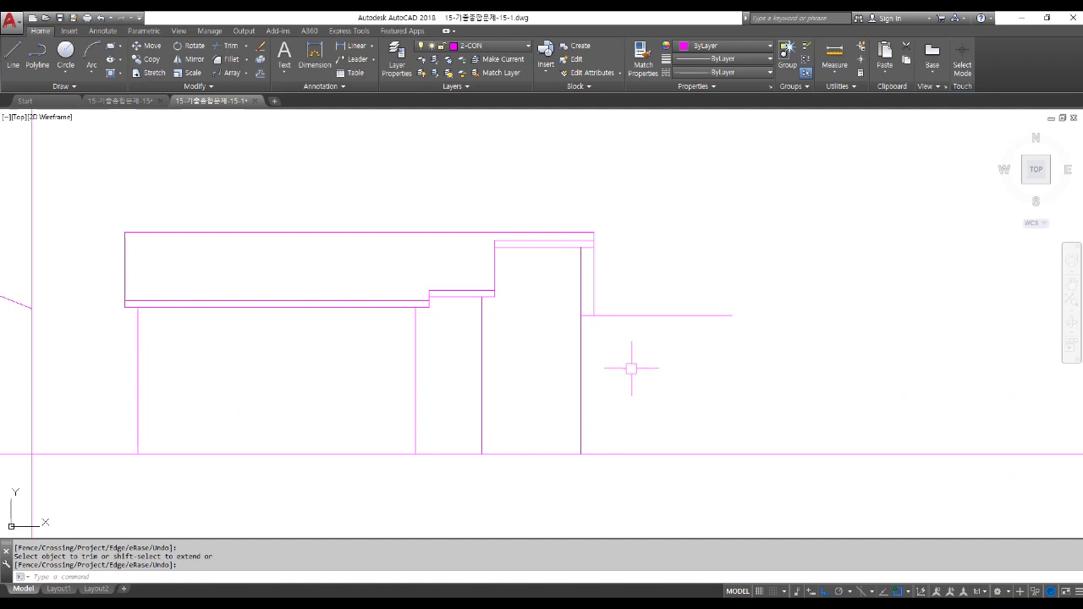
# Trim off the horizontal line to the right of the drop line.
pyautogui.write('TR')
pyautogui.press('Return')
pyautogui.press('Return')
pyautogui.click(627, 314)
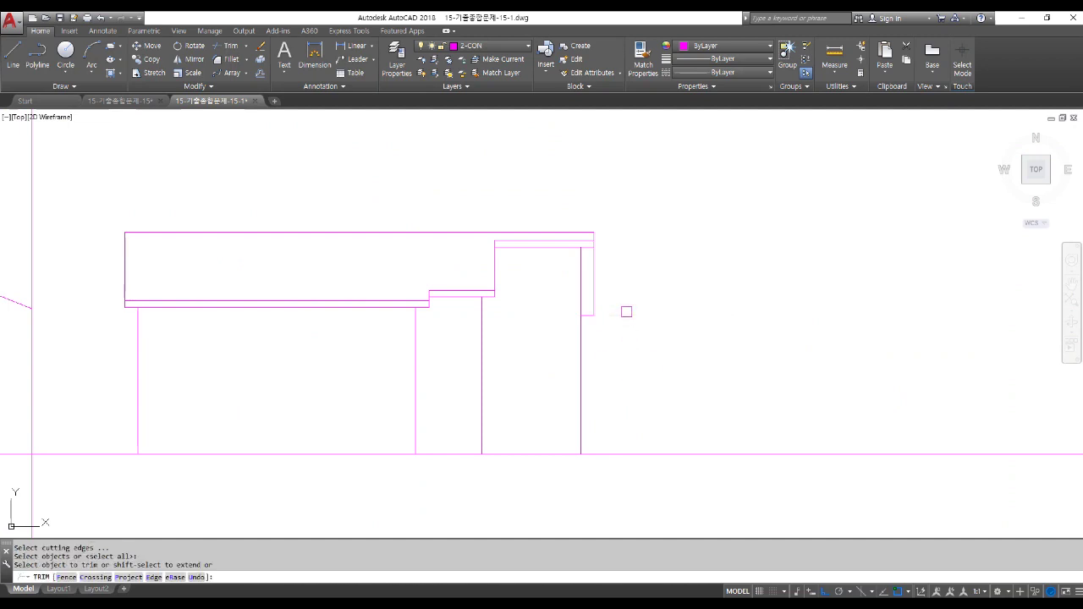
pyautogui.press('Return')
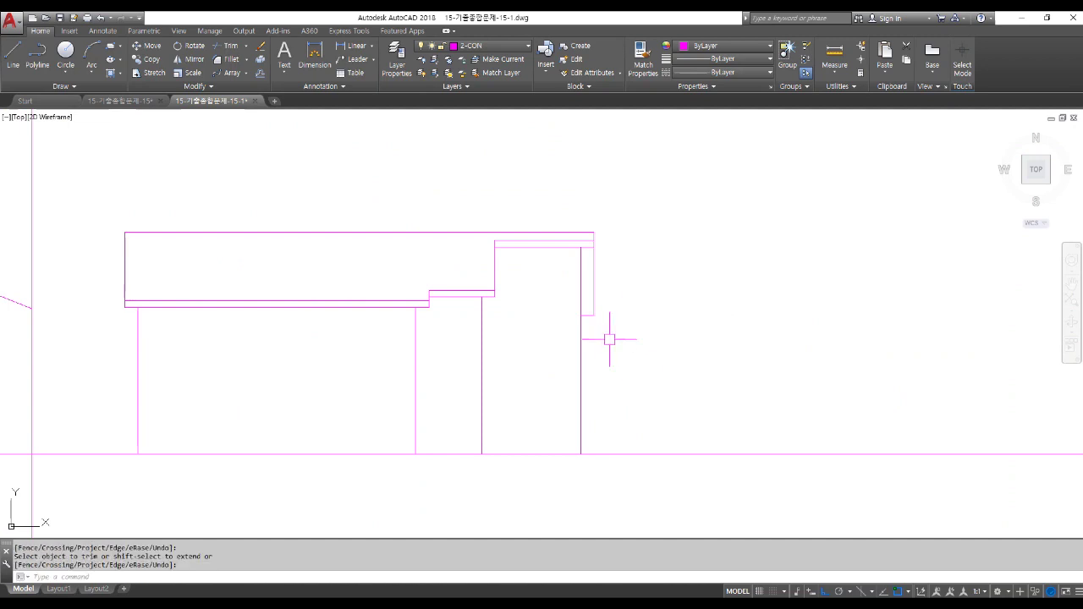
# Put the eave end outline on layer 6-TEXT and make 3-ETC the current layer.
pyautogui.scroll(2, 607, 336)
pyautogui.click(604, 336)
pyautogui.click(580, 291)
pyautogui.press('Escape')
pyautogui.click(594, 332)
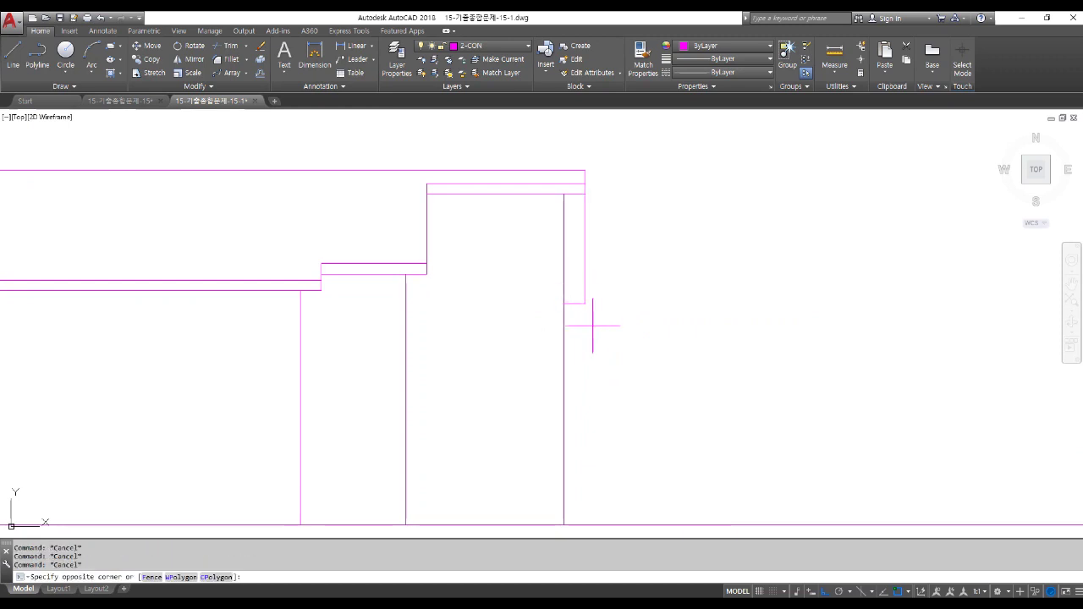
pyautogui.click(573, 273)
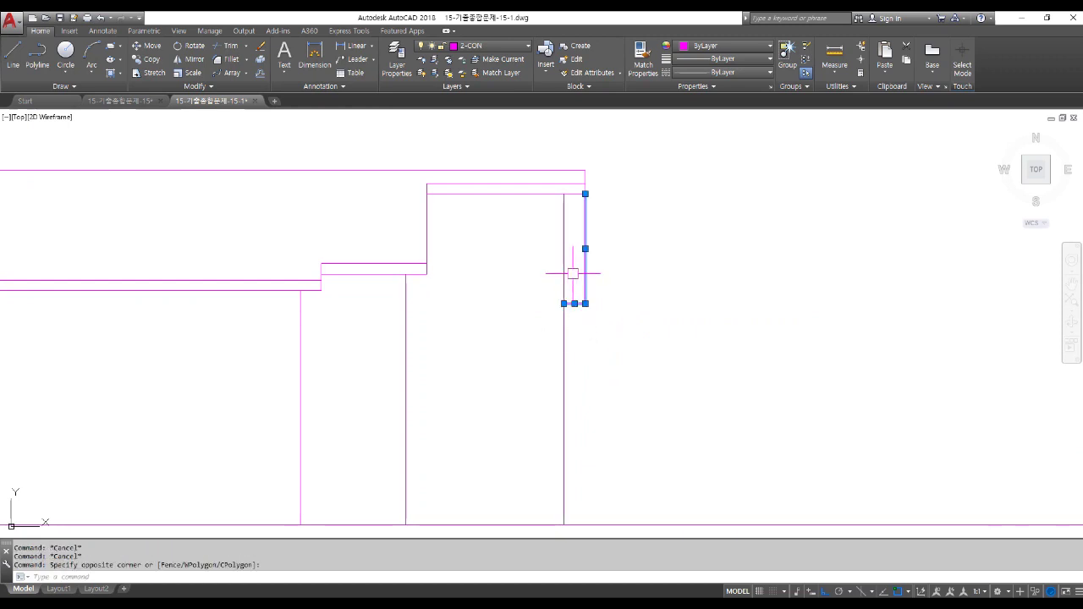
pyautogui.click(484, 50)
pyautogui.click(485, 144)
pyautogui.press('Escape')
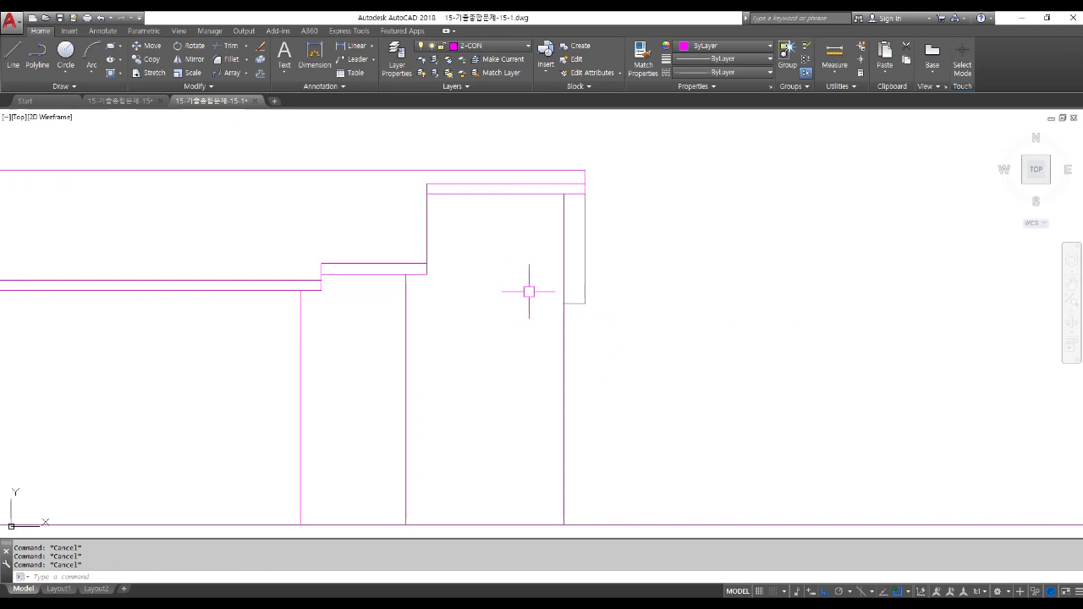
pyautogui.click(491, 46)
pyautogui.click(474, 100)
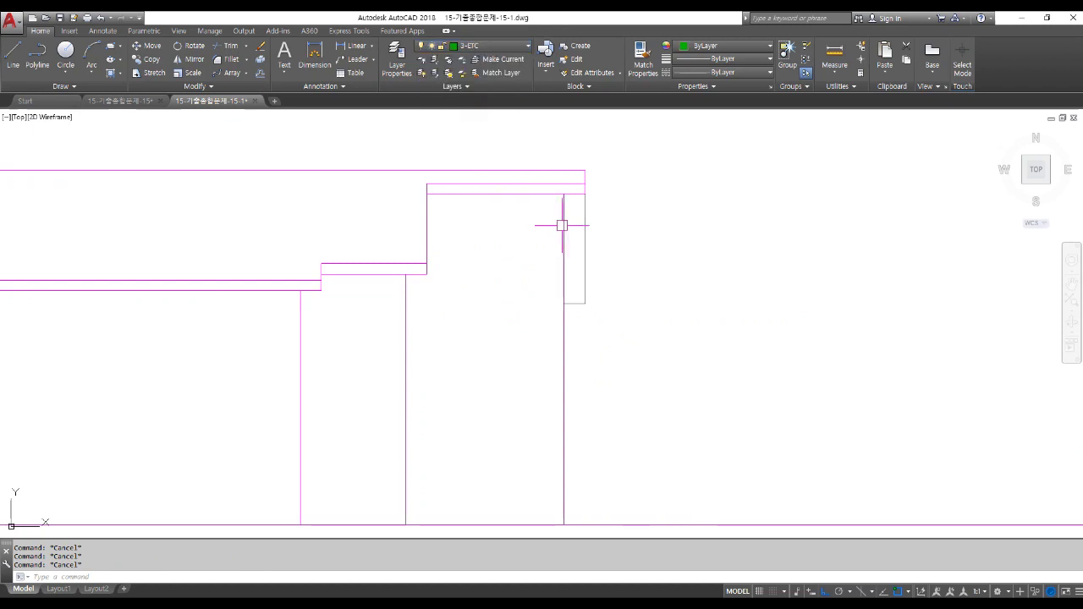
# Offset the eave's right vertical and bottom lines 100 inward.
pyautogui.scroll(2, 580, 198)
pyautogui.write('o')
pyautogui.press('Return')
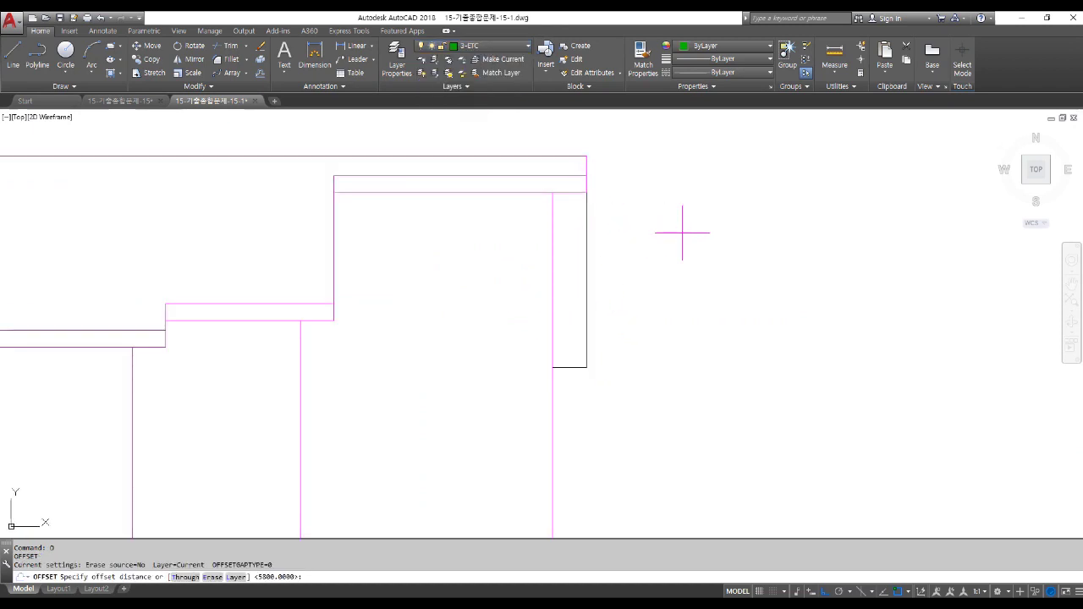
pyautogui.press('Escape')
pyautogui.write('o')
pyautogui.press('Return')
pyautogui.write('100')
pyautogui.press('Return')
pyautogui.click(586, 249)
pyautogui.click(487, 241)
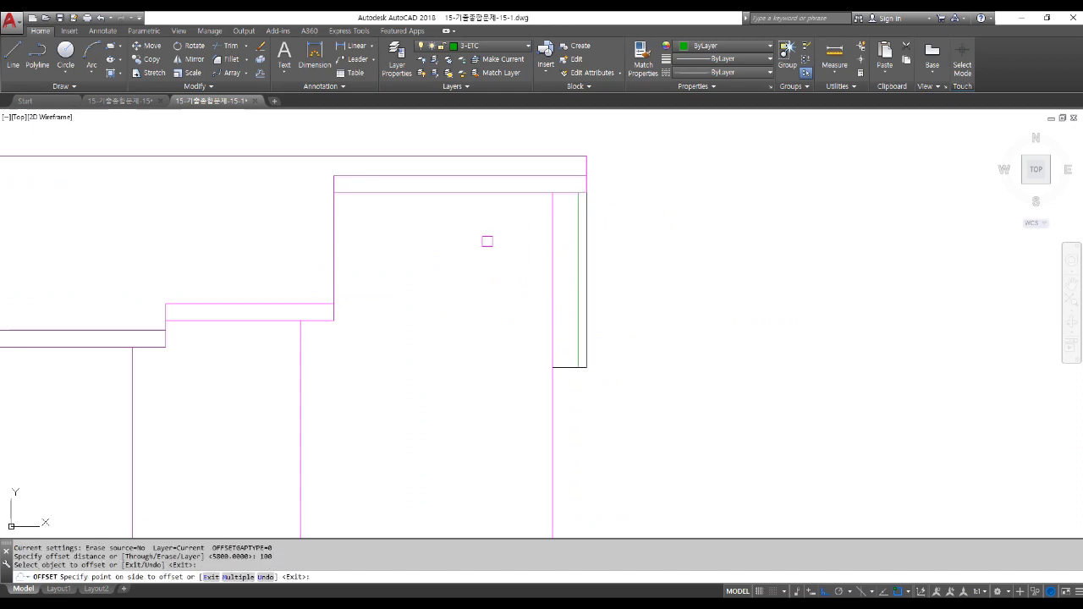
pyautogui.click(569, 368)
pyautogui.click(566, 310)
pyautogui.scroll(6, 577, 355)
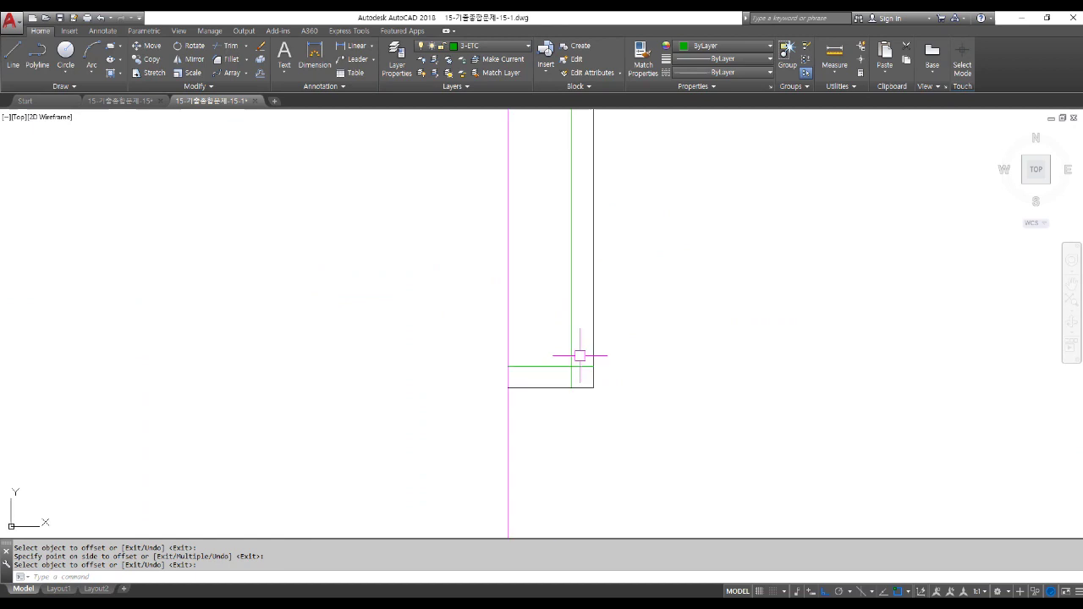
# Fillet the inner vertical and horizontal offset lines into a clean corner.
pyautogui.write('F')
pyautogui.press('Return')
pyautogui.click(568, 340)
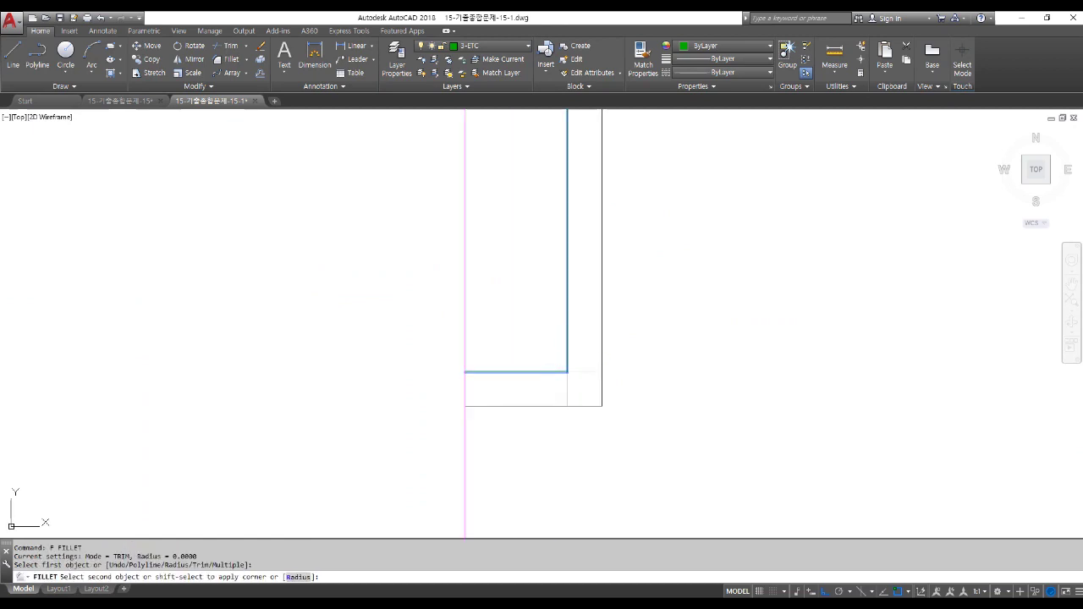
pyautogui.click(548, 371)
pyautogui.scroll(-4, 548, 371)
pyautogui.scroll(-3, 563, 376)
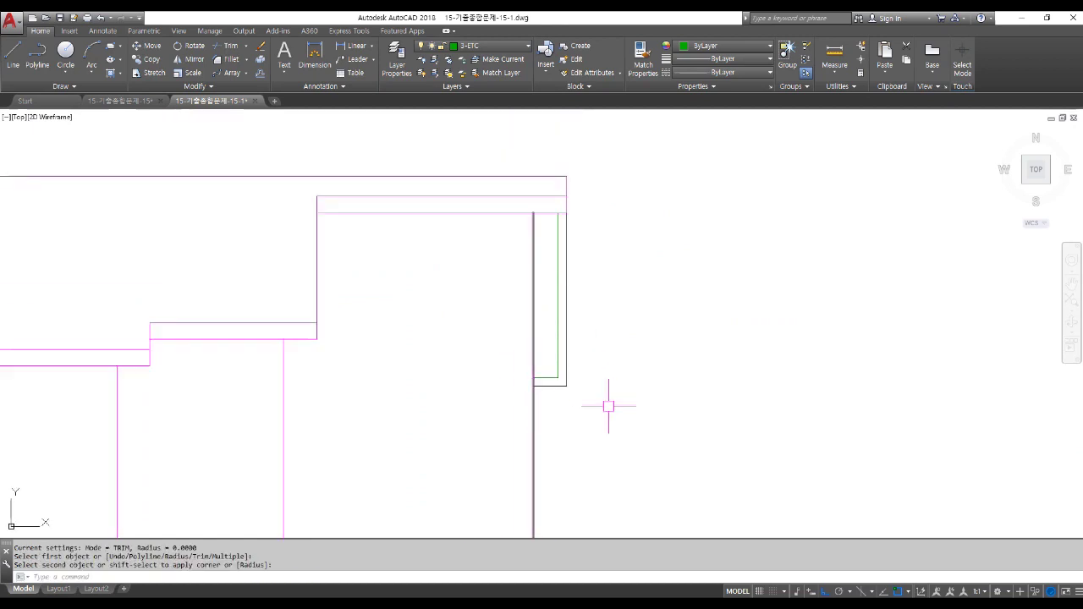
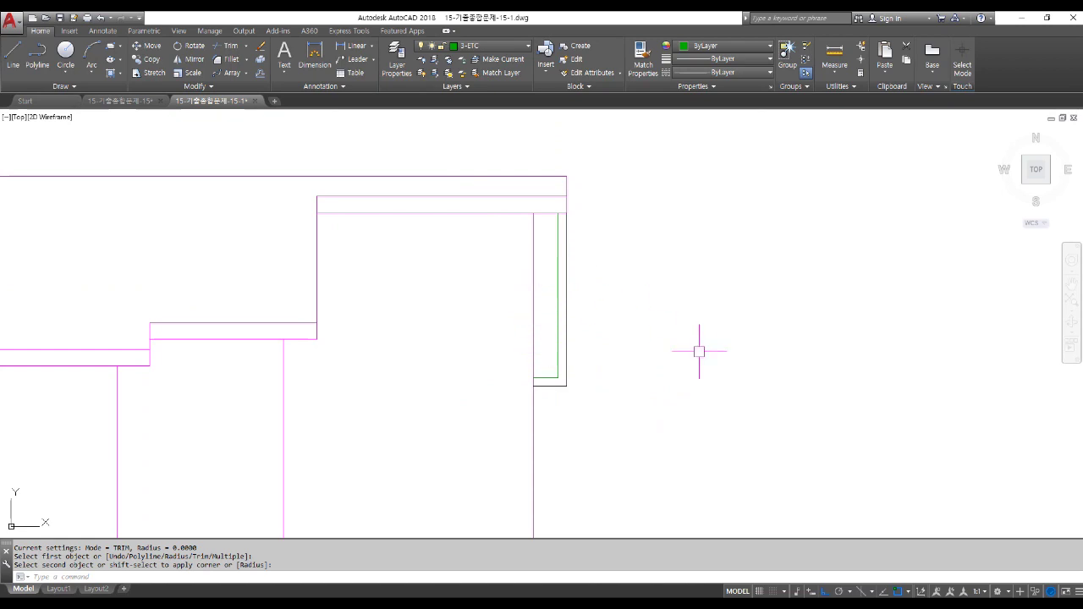
# Launch the HATCH command for the elevation's right-end wall strip.
pyautogui.press('Return')
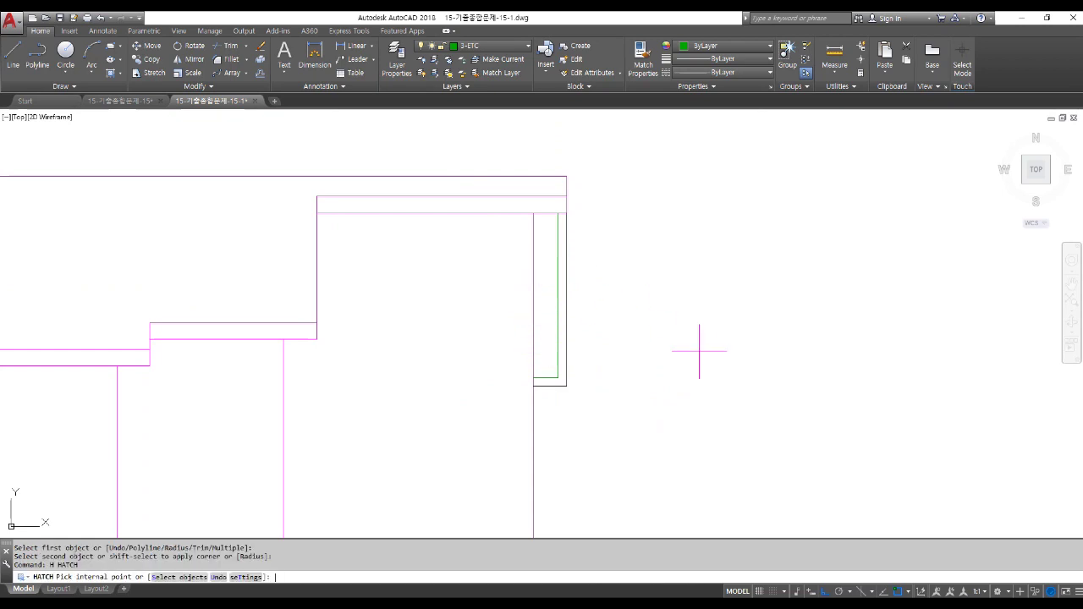
# Hatch the narrow right-end strip with user-defined lines spaced 100, origin at its bottom corner.
pyautogui.click(322, 46)
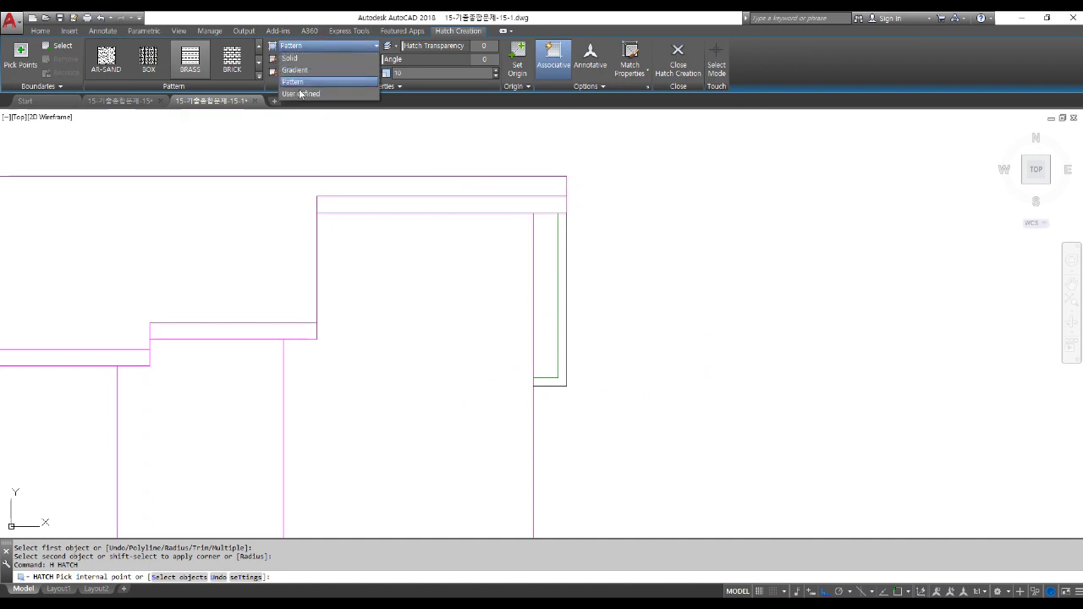
pyautogui.click(303, 95)
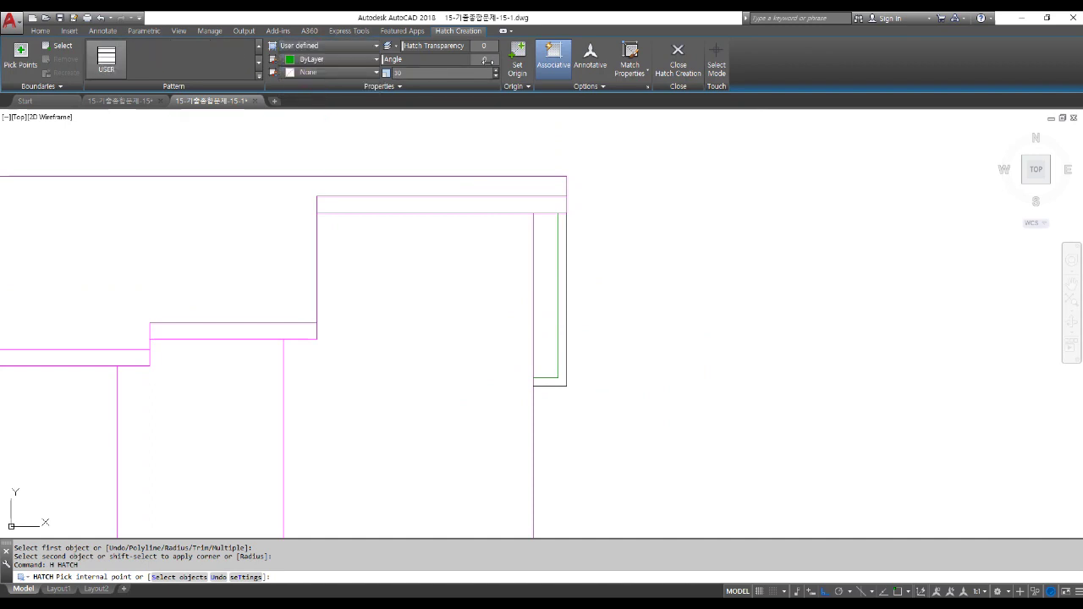
pyautogui.click(420, 73)
pyautogui.click(555, 282)
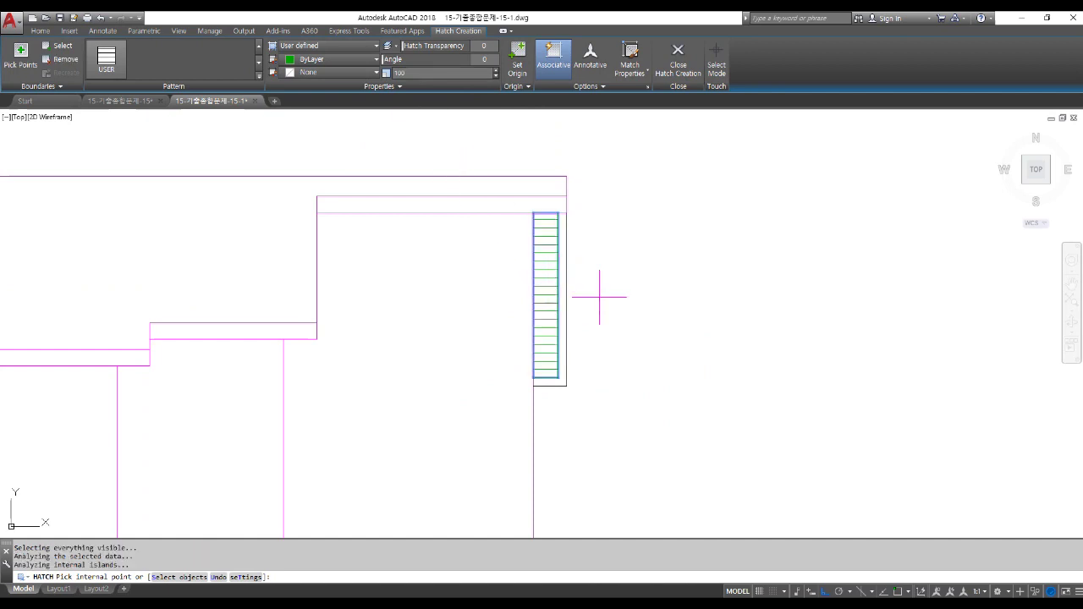
pyautogui.click(524, 67)
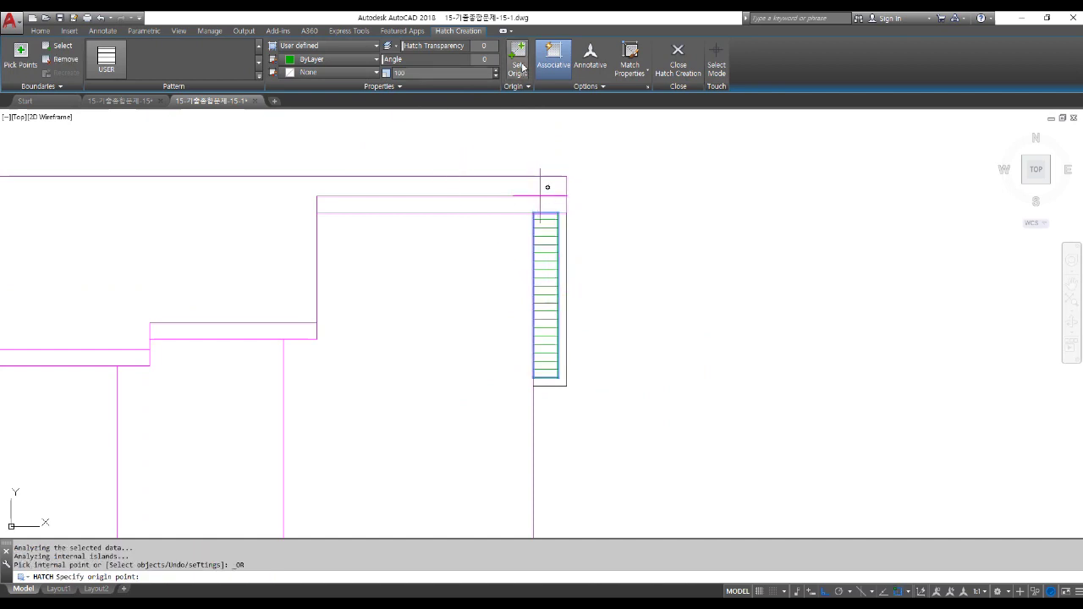
pyautogui.scroll(4, 558, 393)
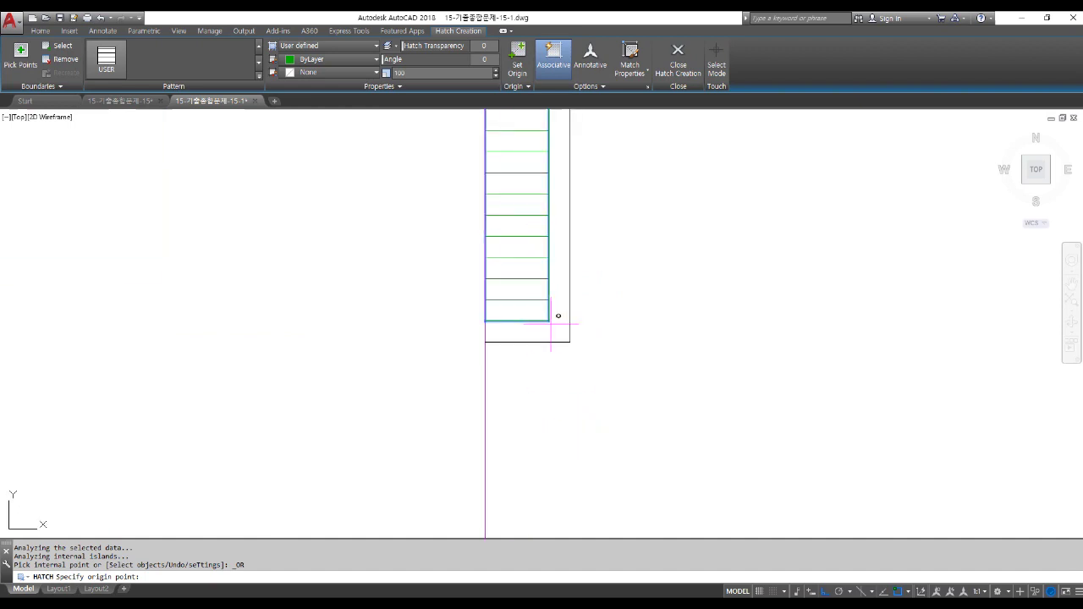
pyautogui.click(556, 362)
pyautogui.scroll(-4, 562, 384)
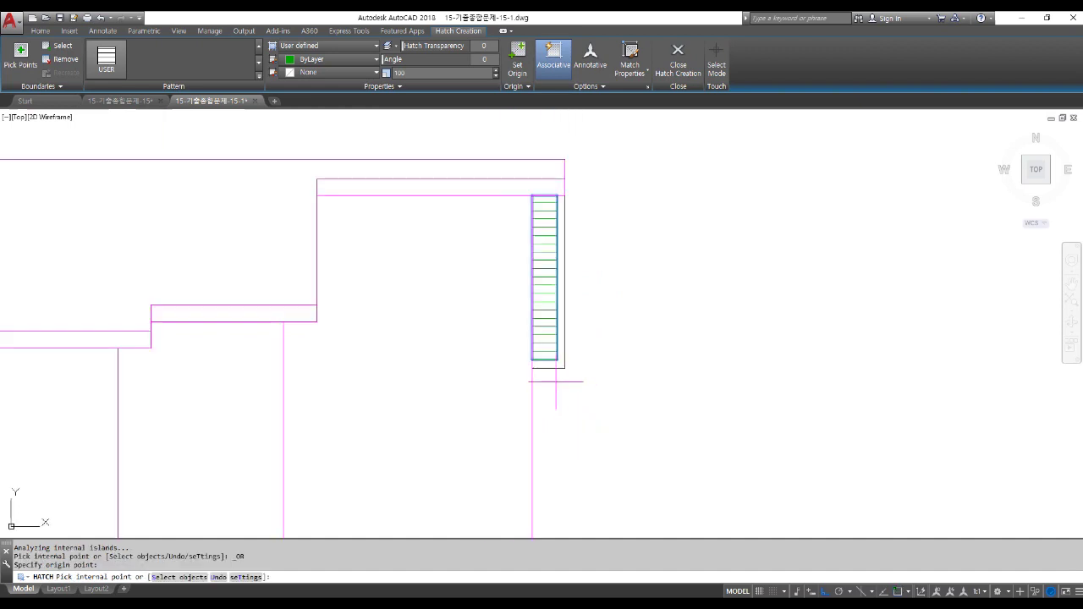
pyautogui.press('Return')
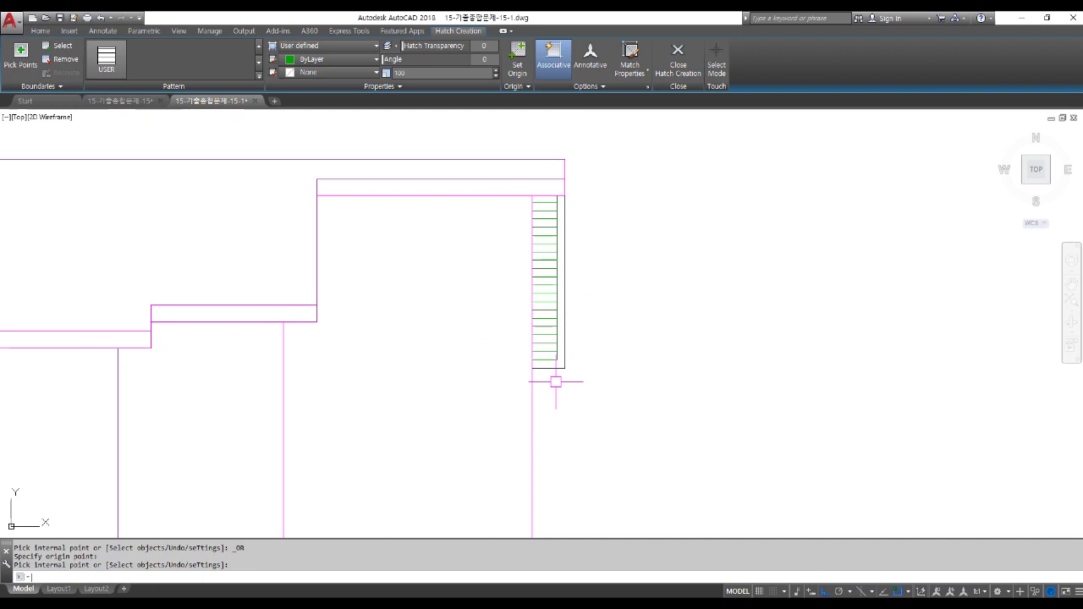
pyautogui.scroll(-4, 621, 361)
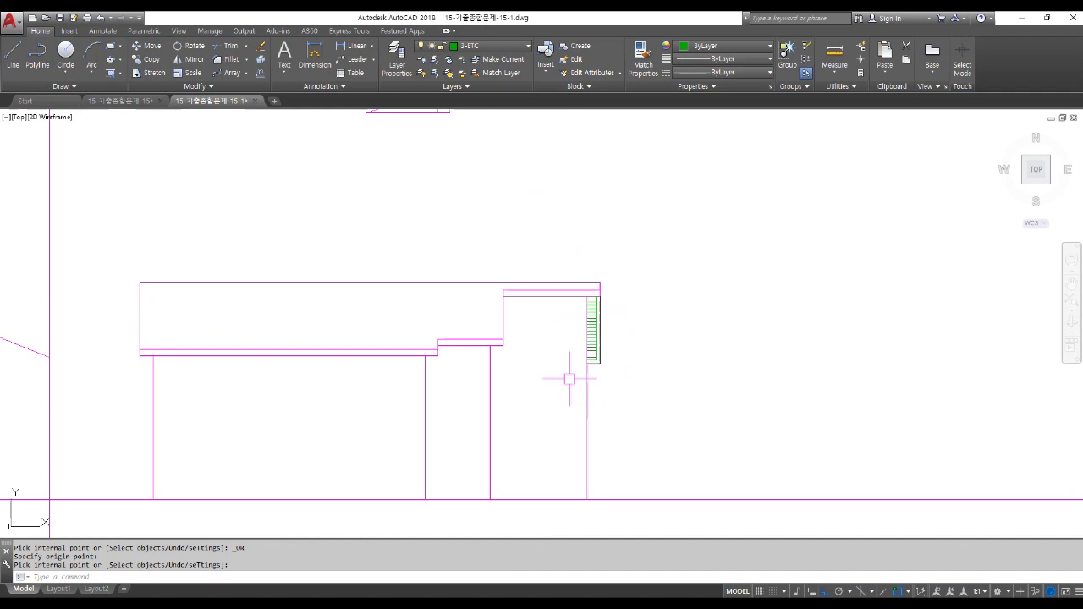
# Make 6-TEXT the current layer.
pyautogui.scroll(-2, 570, 379)
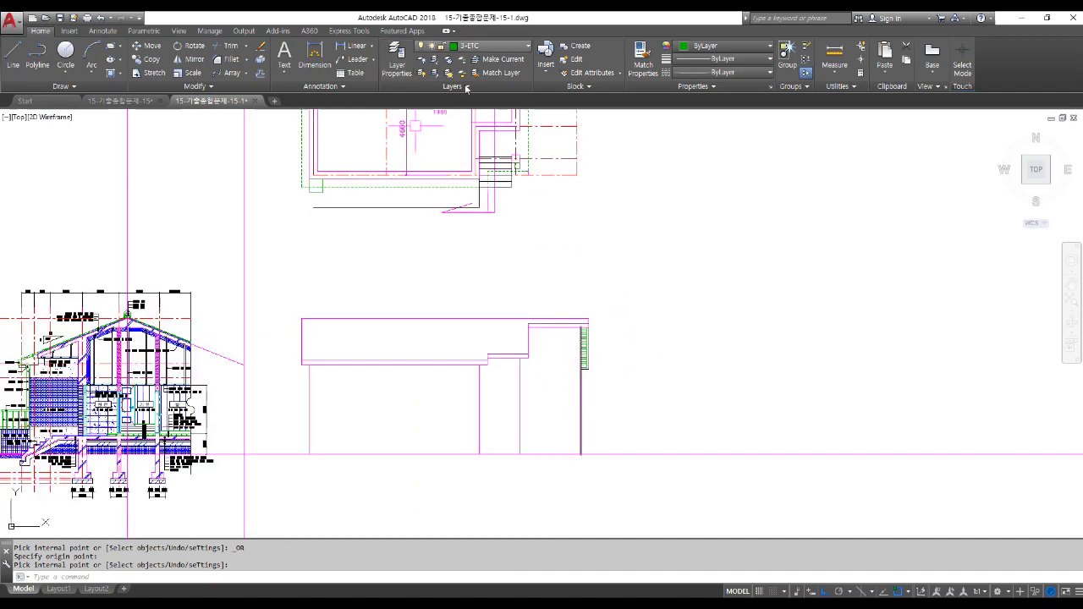
pyautogui.scroll(-2, 454, 183)
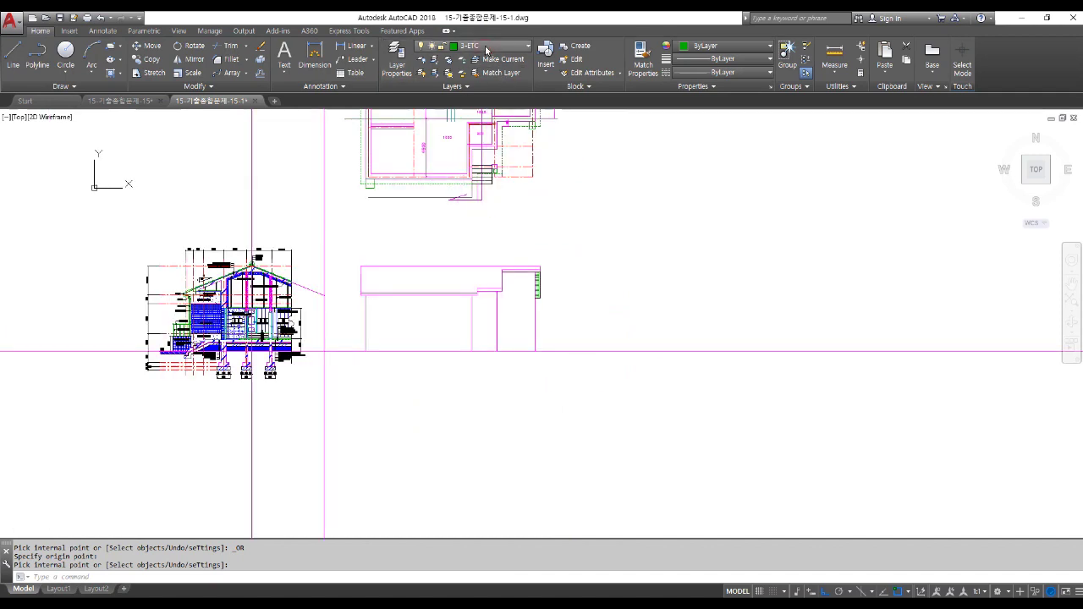
pyautogui.click(486, 48)
pyautogui.click(474, 140)
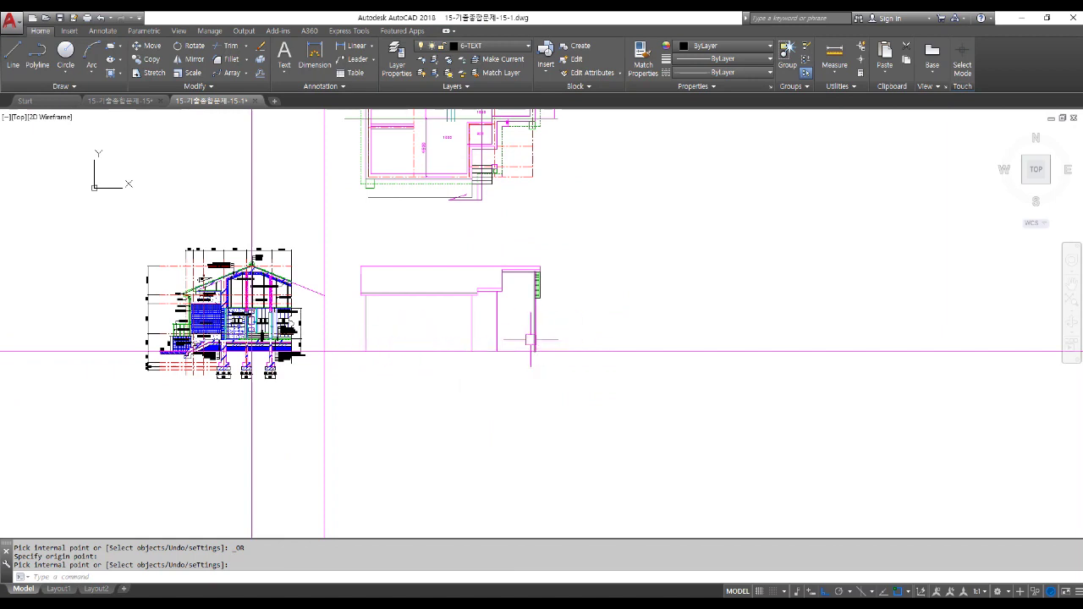
# Draw two horizontal construction lines (XLINE Hor) through the section's level points.
pyautogui.write('xl')
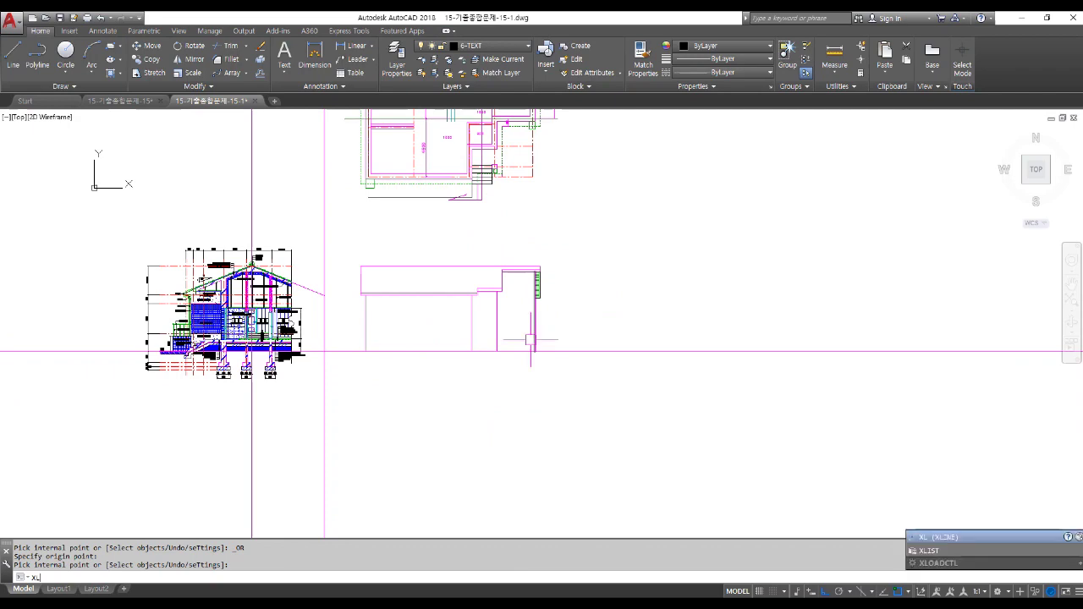
pyautogui.press('Return')
pyautogui.write('H')
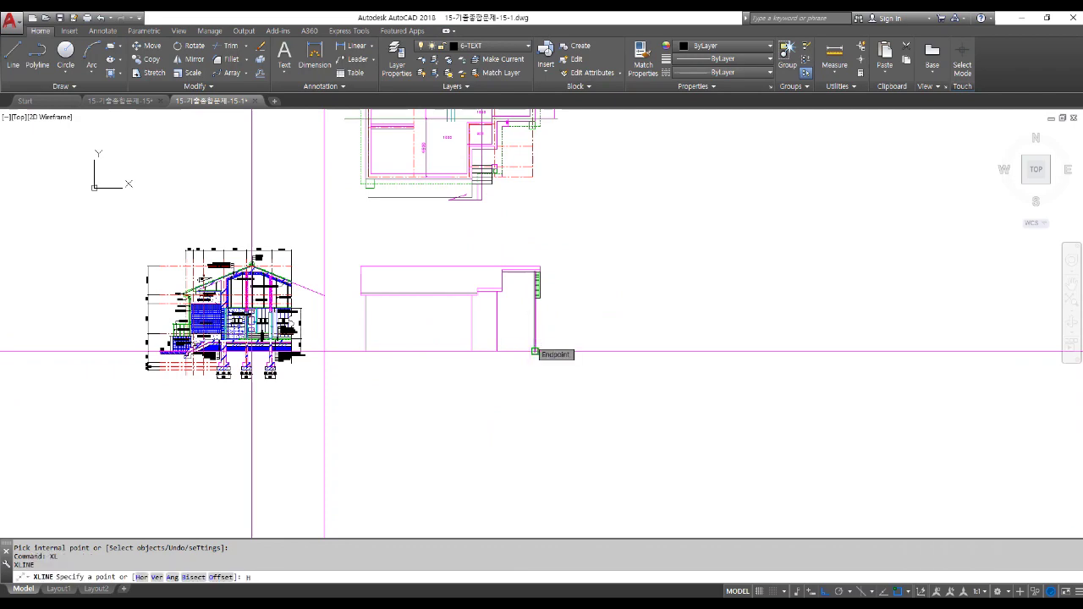
pyautogui.press('Return')
pyautogui.scroll(8, 251, 327)
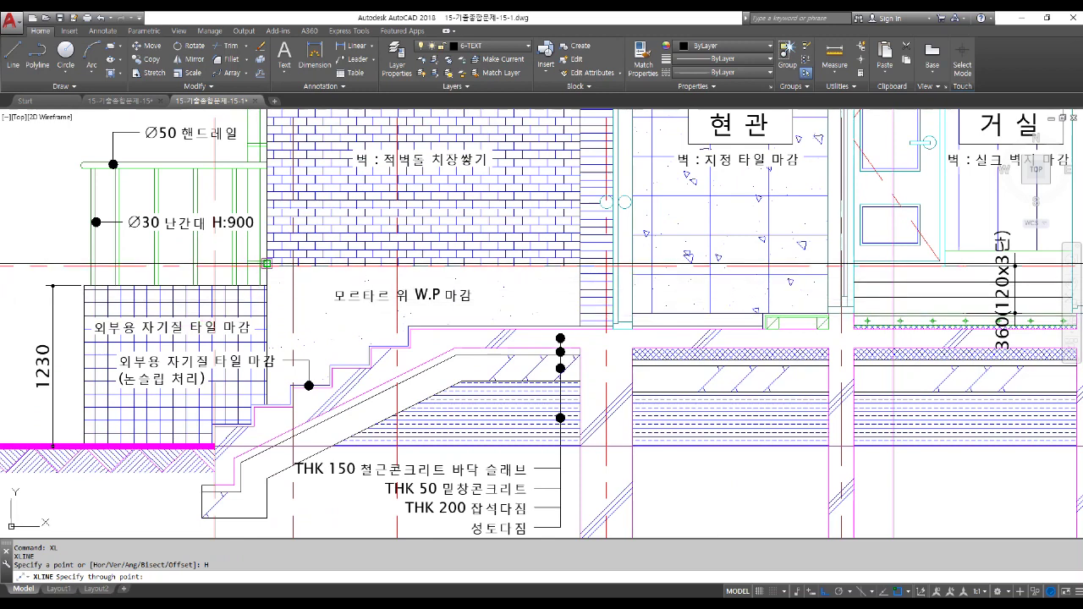
pyautogui.scroll(-6, 254, 275)
pyautogui.scroll(3, 229, 287)
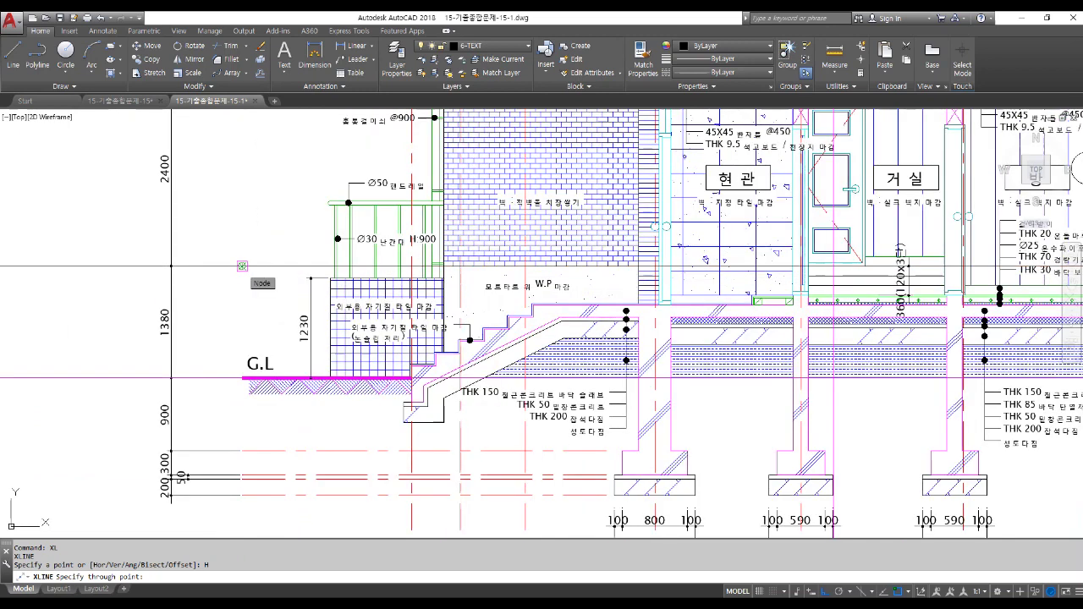
pyautogui.click(242, 265)
pyautogui.scroll(-2, 242, 266)
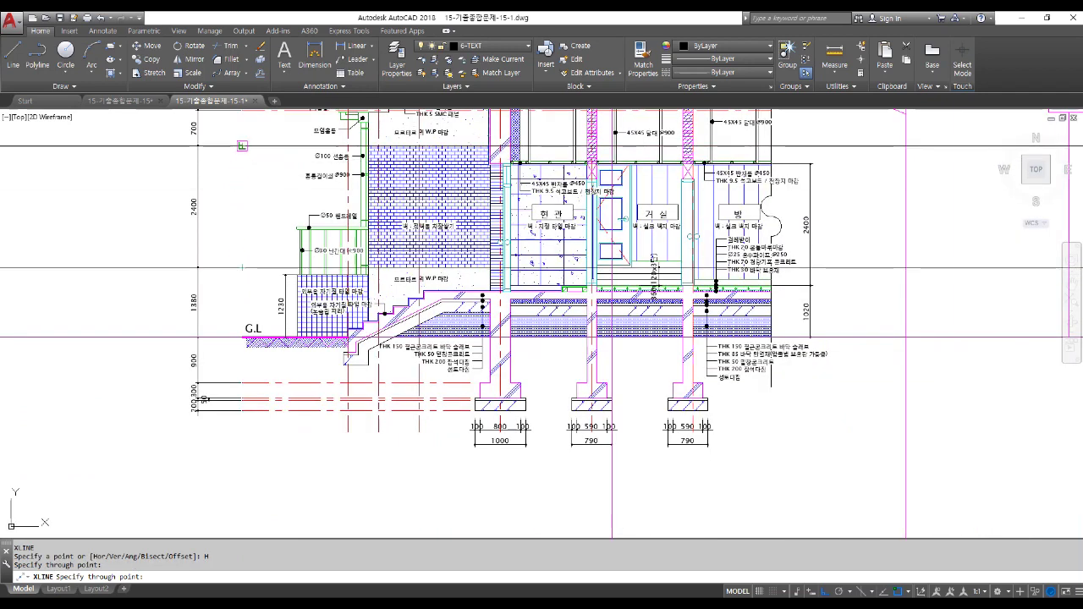
pyautogui.click(242, 145)
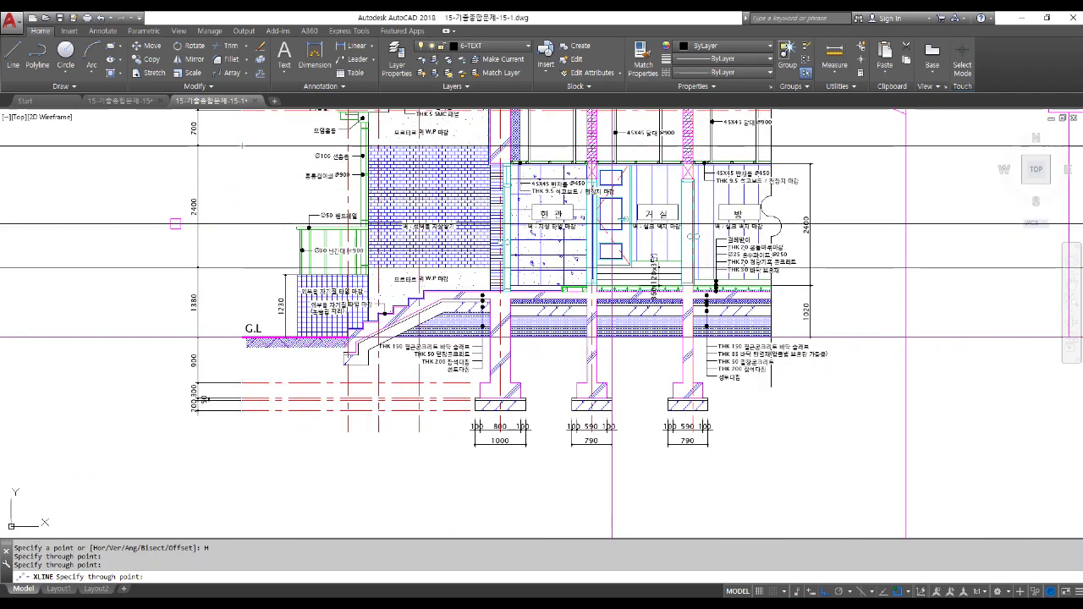
pyautogui.scroll(-3, 55, 338)
pyautogui.press('Return')
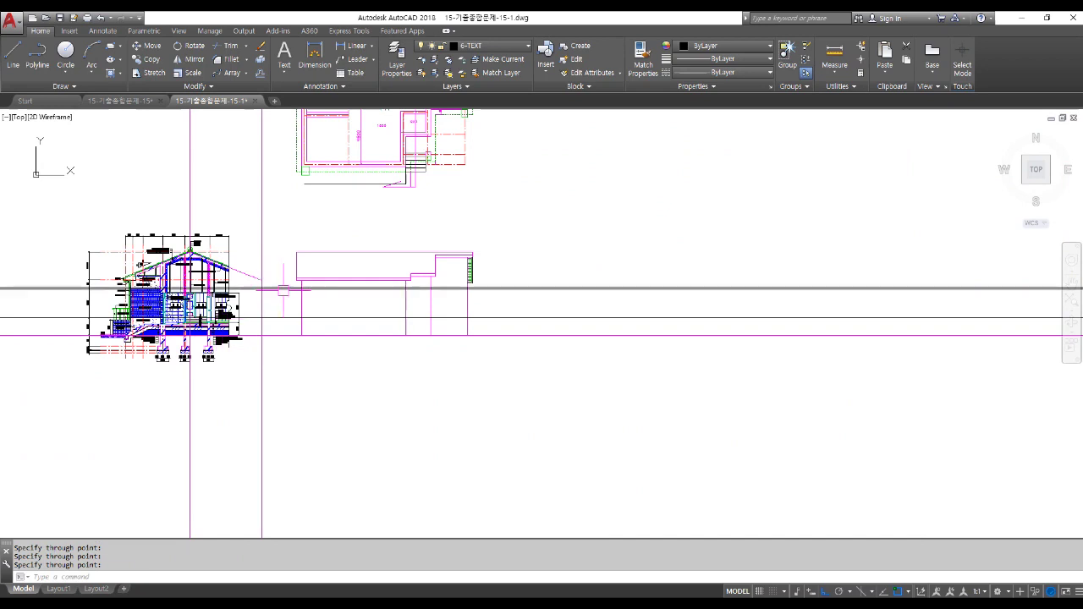
pyautogui.scroll(2, 290, 283)
pyautogui.scroll(4, 362, 352)
pyautogui.scroll(-2, 343, 311)
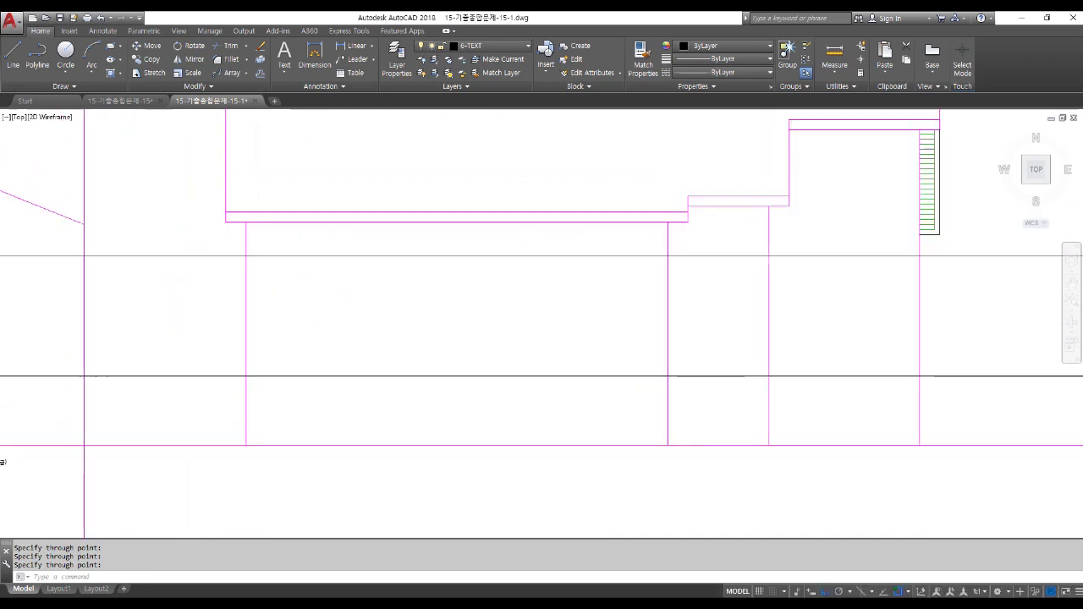
# Trim both horizontal construction lines back to the elevation's left and right vertical wall lines.
pyautogui.write('tr')
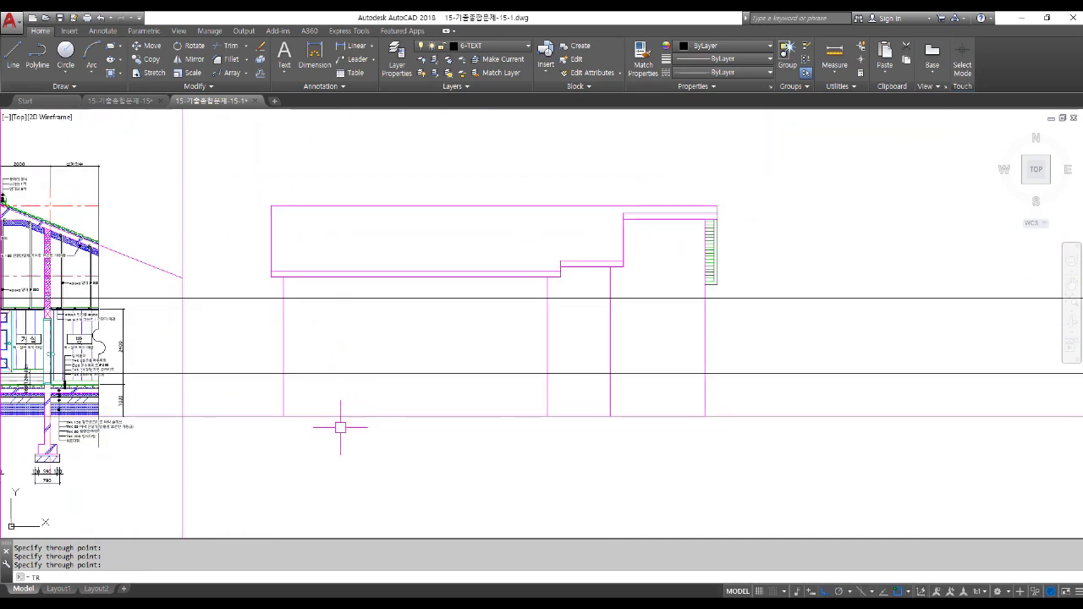
pyautogui.press('Return')
pyautogui.click(285, 326)
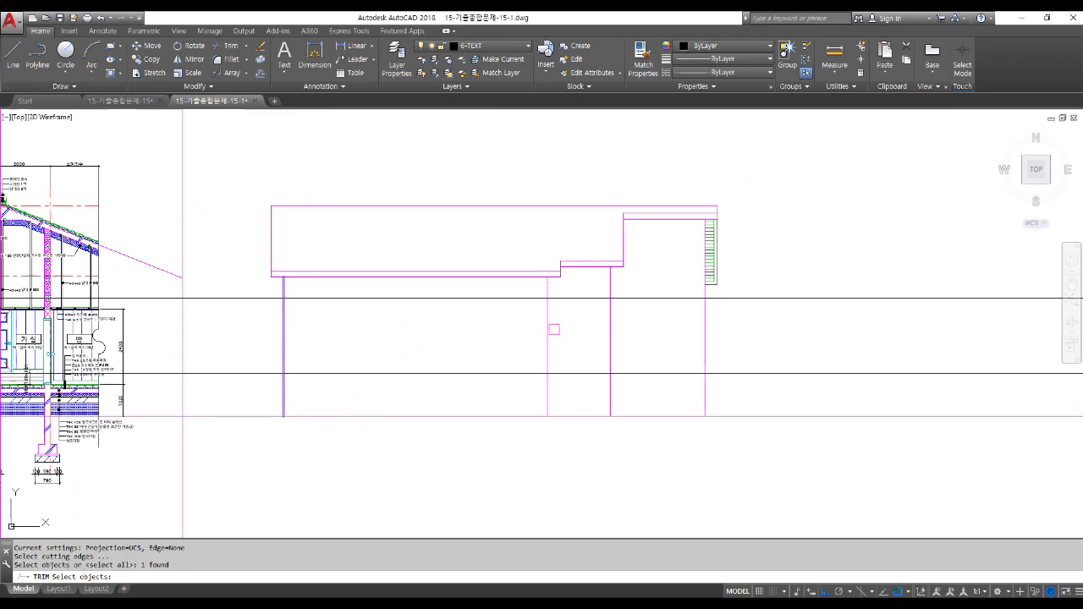
pyautogui.click(547, 355)
pyautogui.scroll(-4, 537, 372)
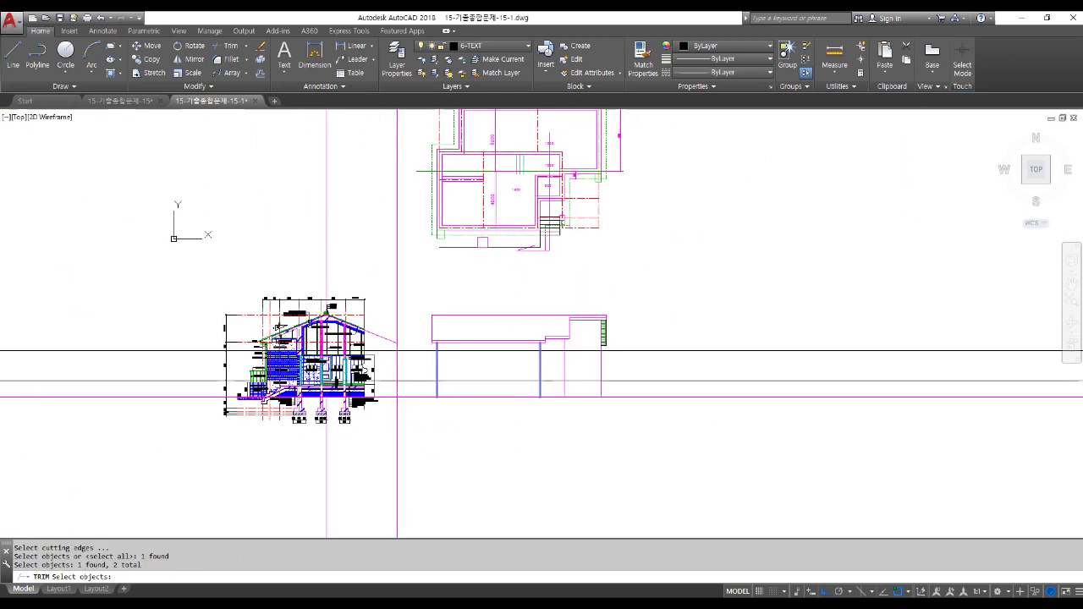
pyautogui.scroll(4, 512, 194)
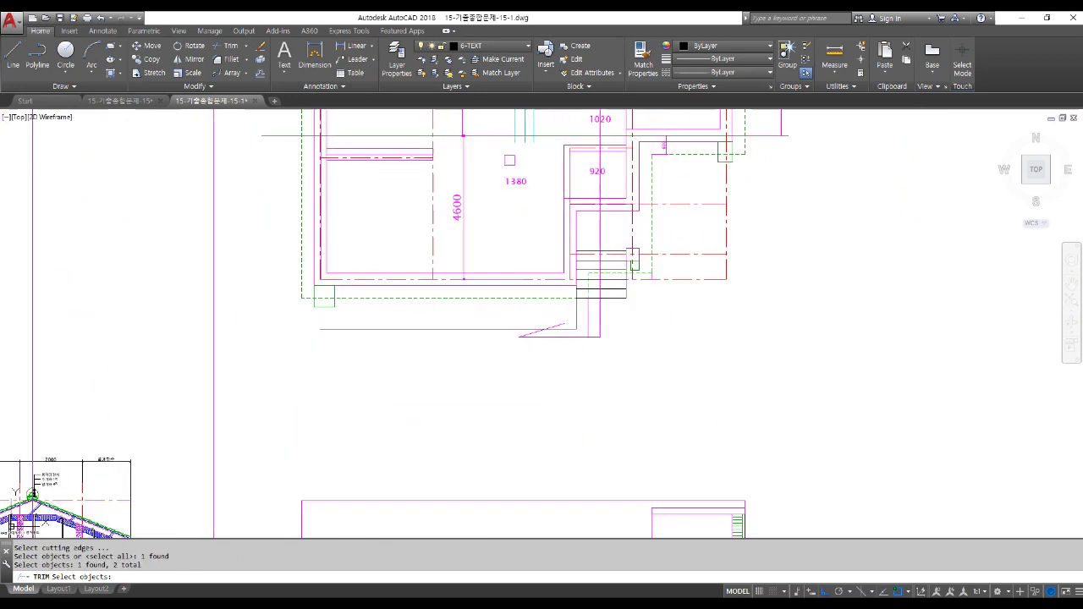
pyautogui.scroll(-2, 511, 180)
pyautogui.press('Return')
pyautogui.click(687, 484)
pyautogui.click(679, 436)
pyautogui.click(348, 437)
pyautogui.click(355, 484)
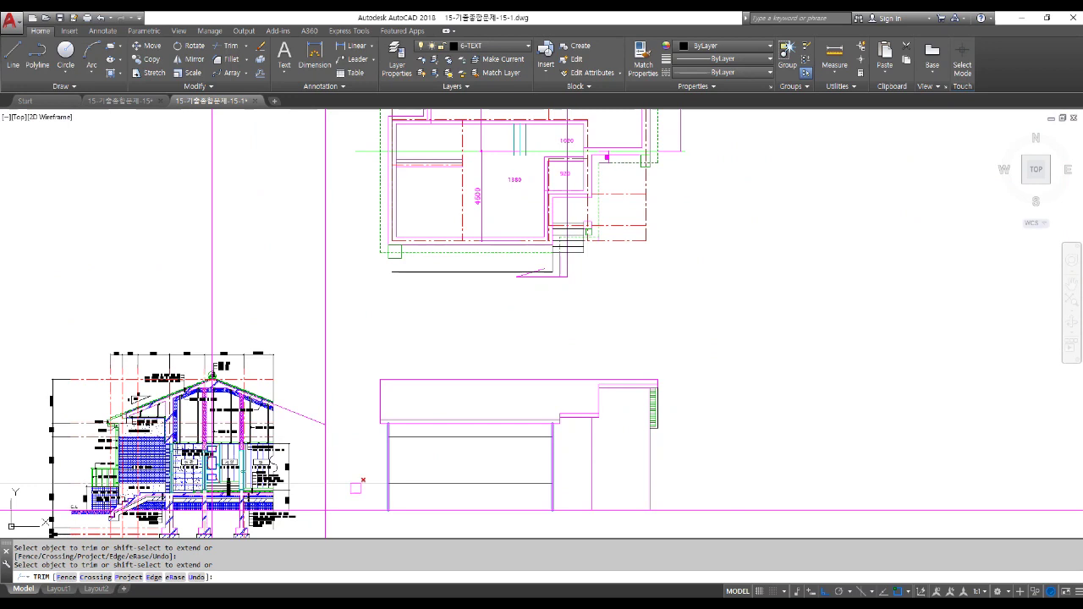
pyautogui.press('Return')
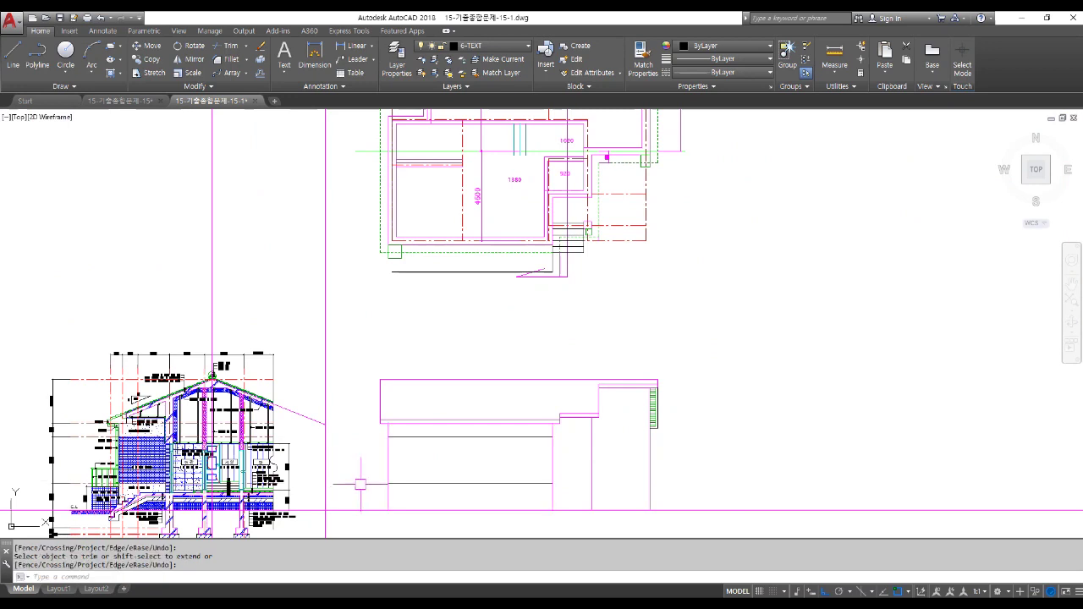
# Project two more horizontal construction lines from the section's lower floor levels across the elevation.
pyautogui.scroll(4, 567, 139)
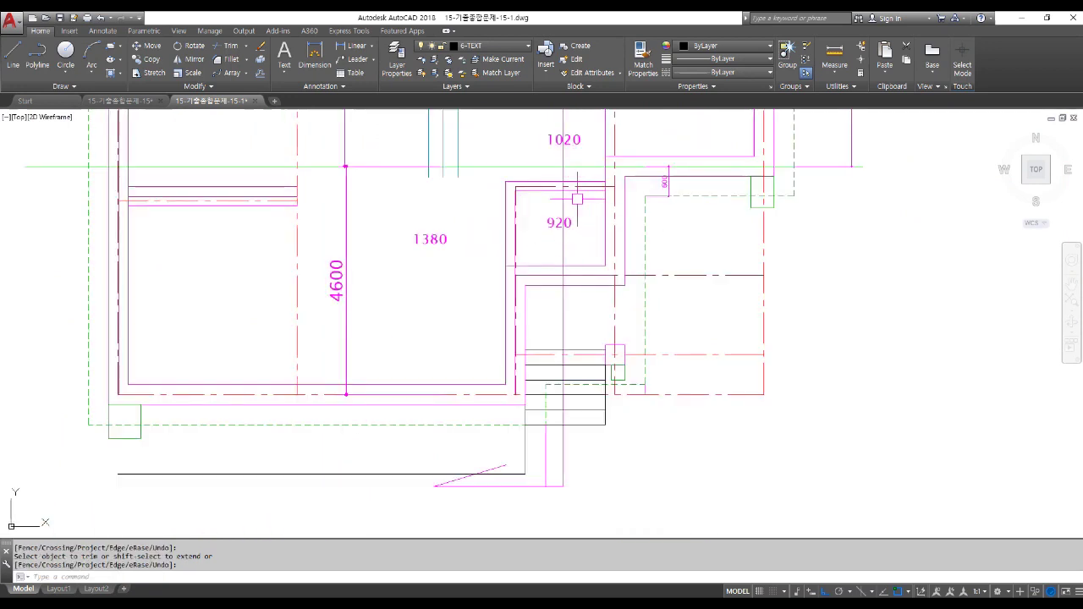
pyautogui.scroll(-8, 577, 199)
pyautogui.scroll(4, 338, 355)
pyautogui.scroll(6, 288, 430)
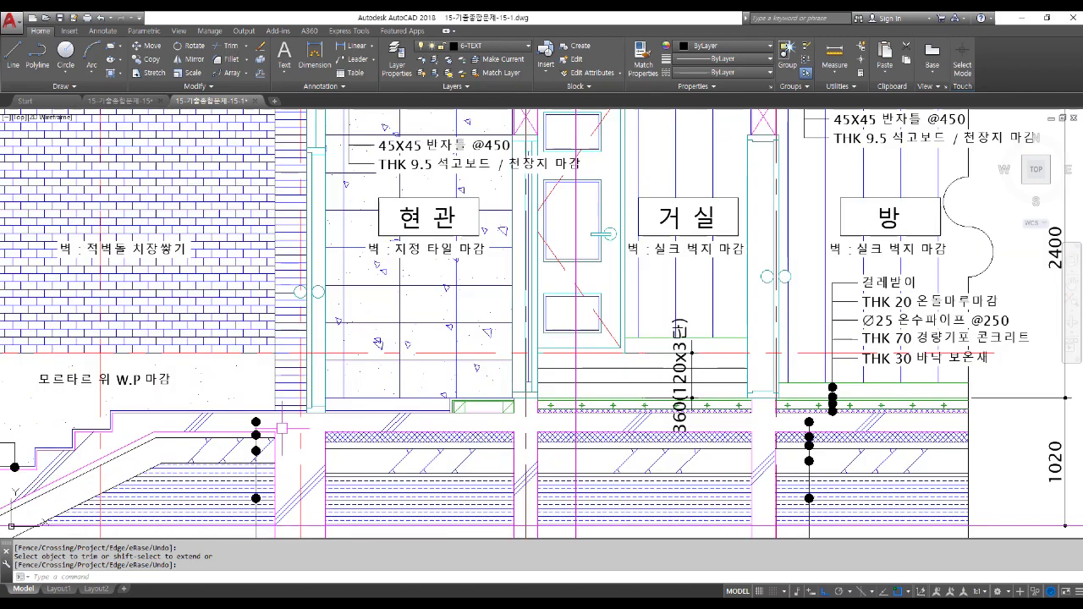
pyautogui.write('l')
pyautogui.press('Return')
pyautogui.write('h')
pyautogui.press('Return')
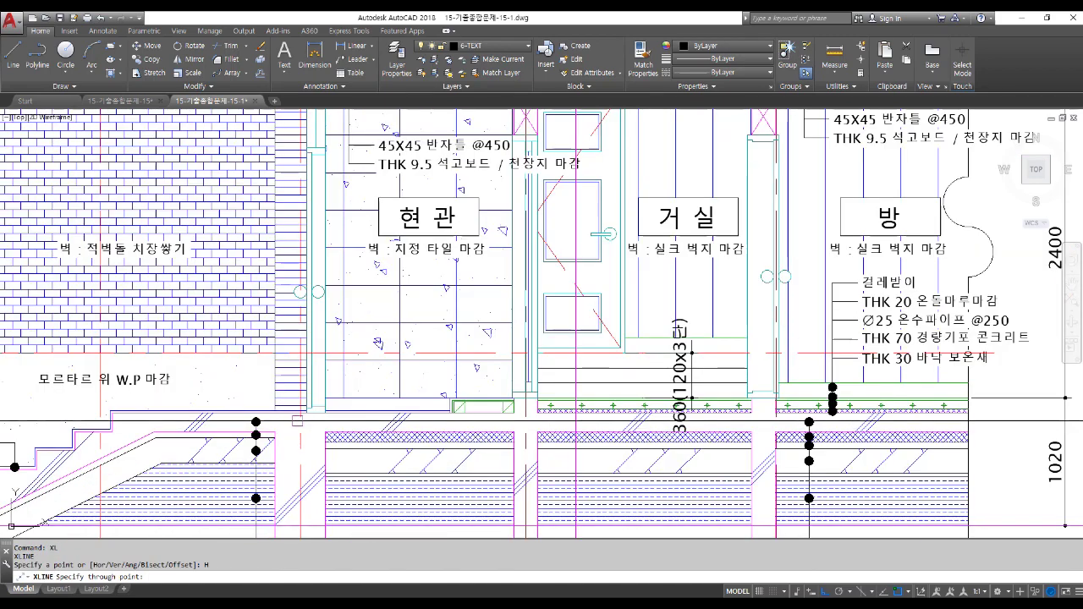
pyautogui.scroll(3, 301, 414)
pyautogui.scroll(2, 305, 411)
pyautogui.click(319, 406)
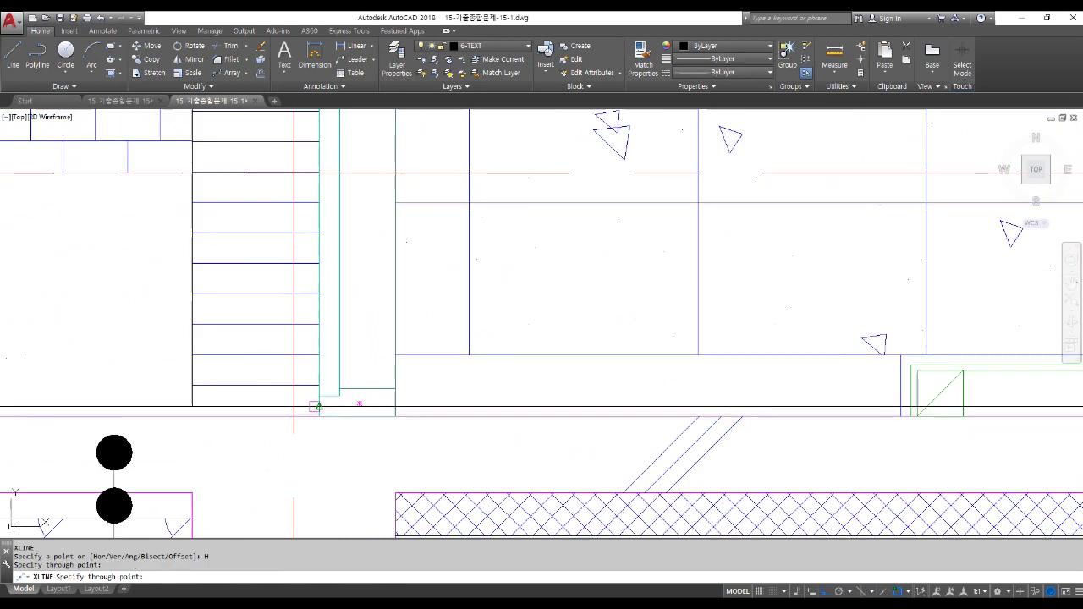
pyautogui.scroll(-5, 318, 406)
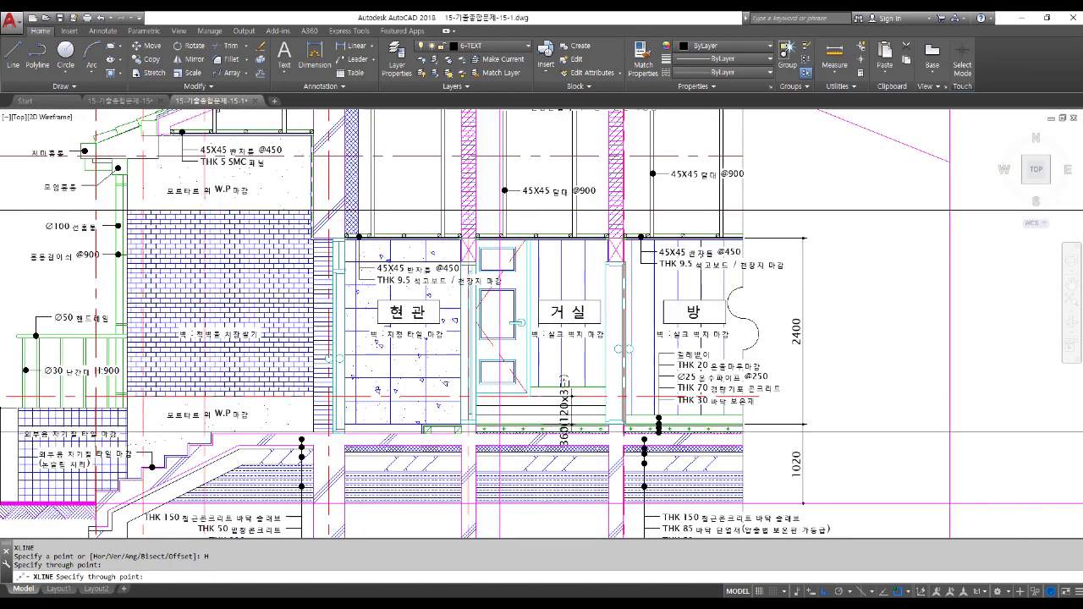
pyautogui.scroll(5, 331, 252)
pyautogui.scroll(2, 330, 252)
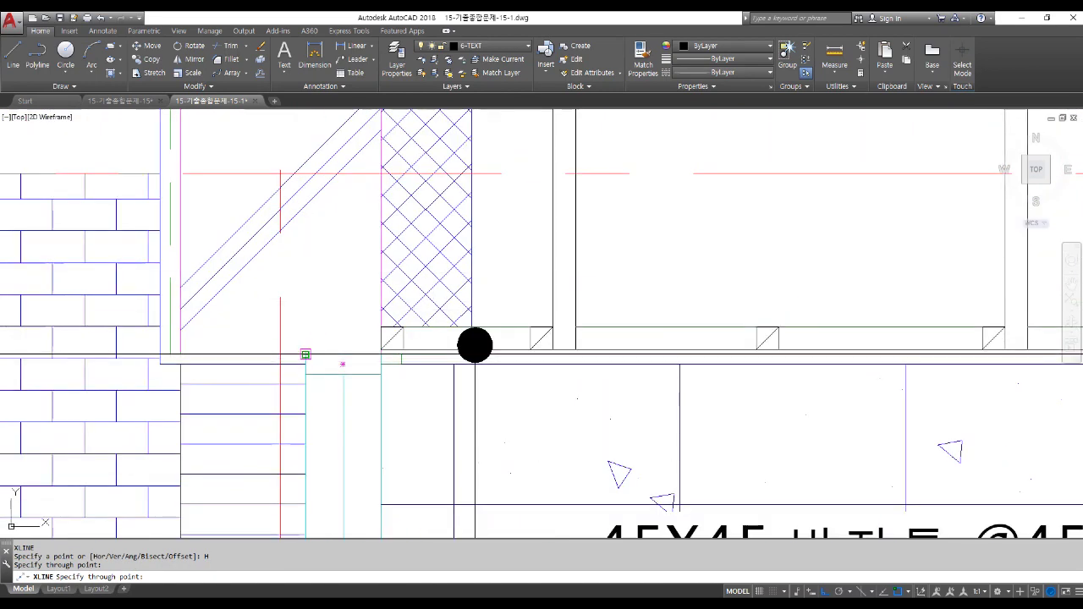
pyautogui.click(306, 354)
pyautogui.scroll(-5, 305, 355)
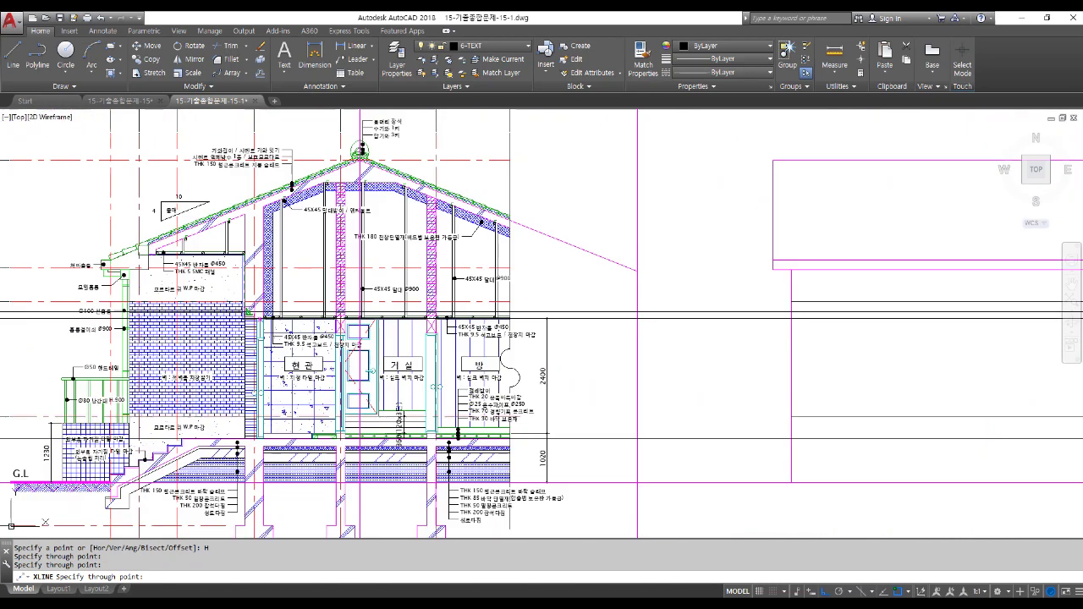
pyautogui.press('Return')
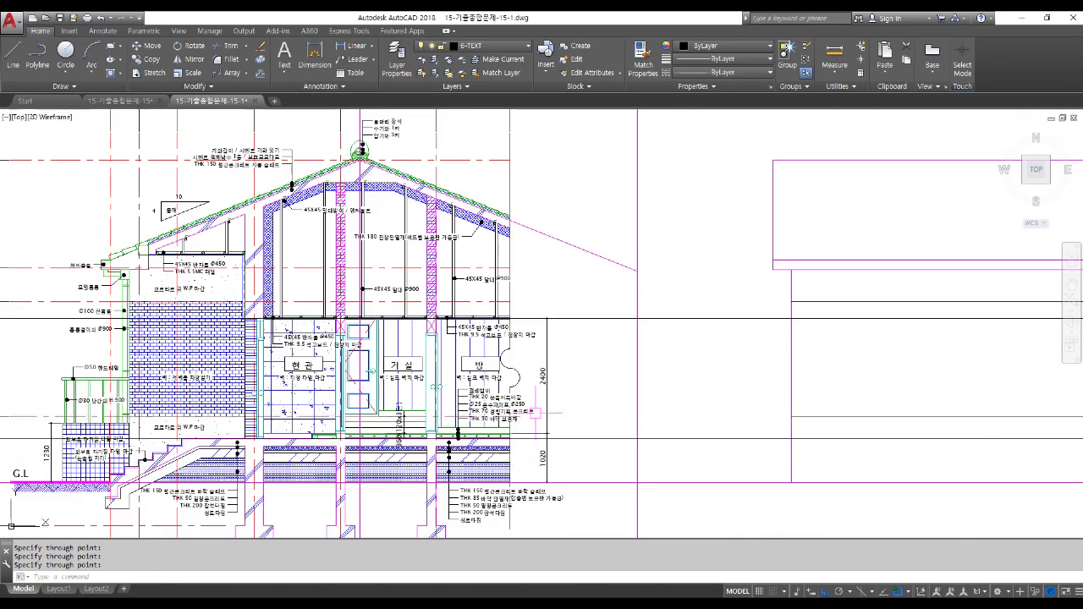
pyautogui.moveTo(515, 407); pyautogui.dragTo(101, 373, button='middle')
pyautogui.scroll(-3, 314, 381)
# Trim both guide lines to the narrow right-hand bay between its two vertical edges.
pyautogui.write('tr')
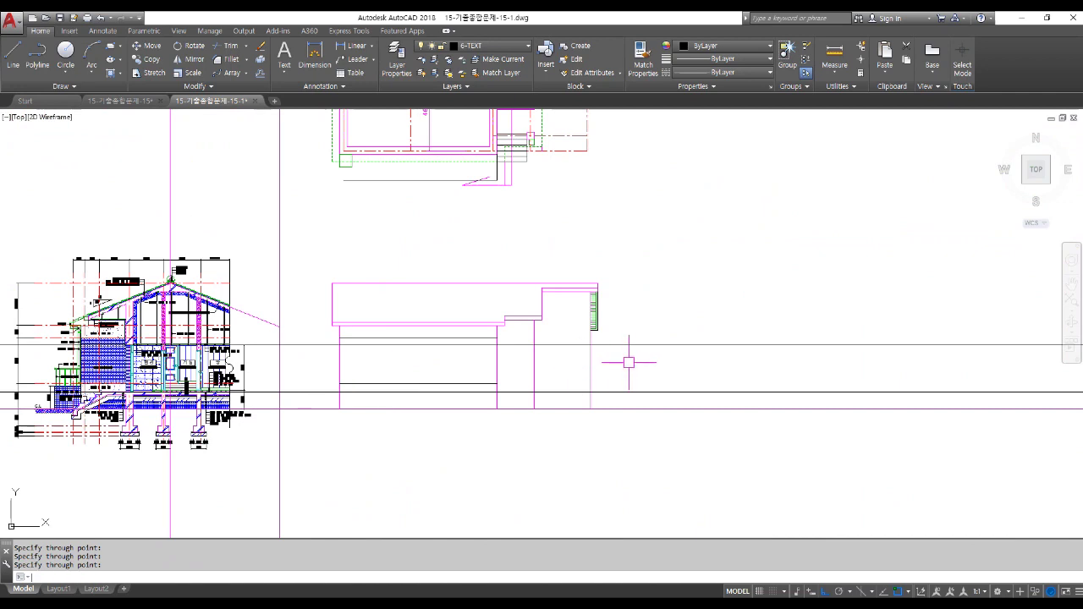
pyautogui.press('Return')
pyautogui.click(533, 364)
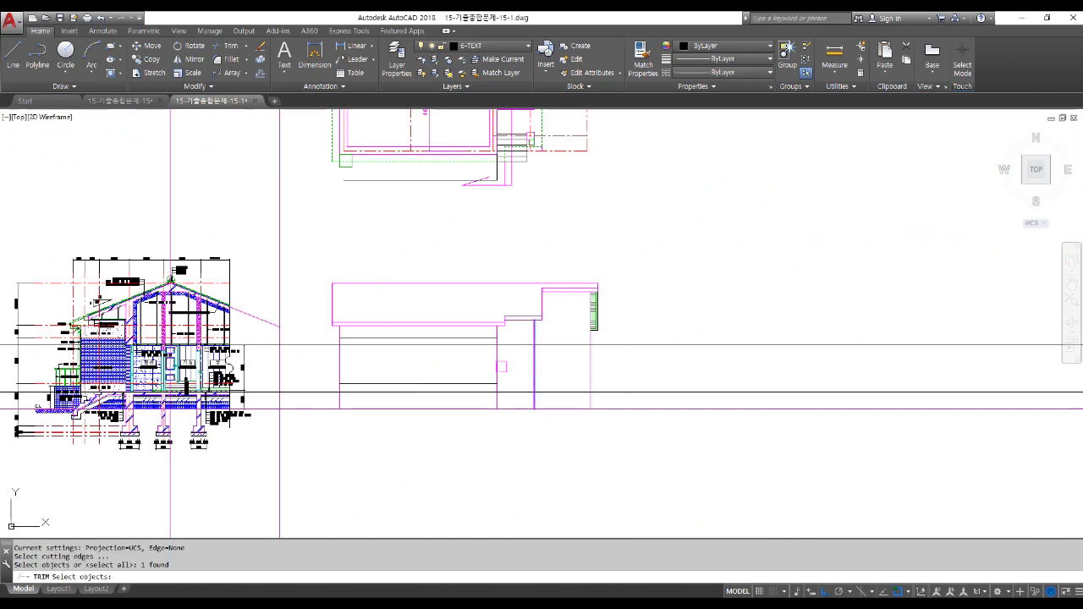
pyautogui.click(500, 367)
pyautogui.press('Return')
pyautogui.click(452, 345)
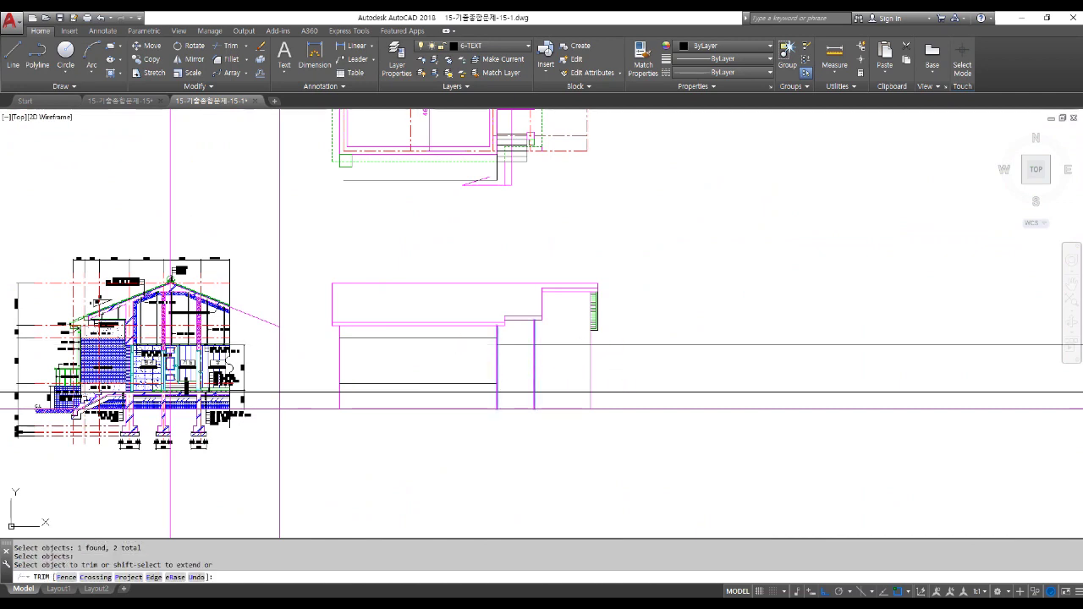
pyautogui.click(459, 389)
pyautogui.click(623, 391)
pyautogui.click(621, 346)
pyautogui.press('Return')
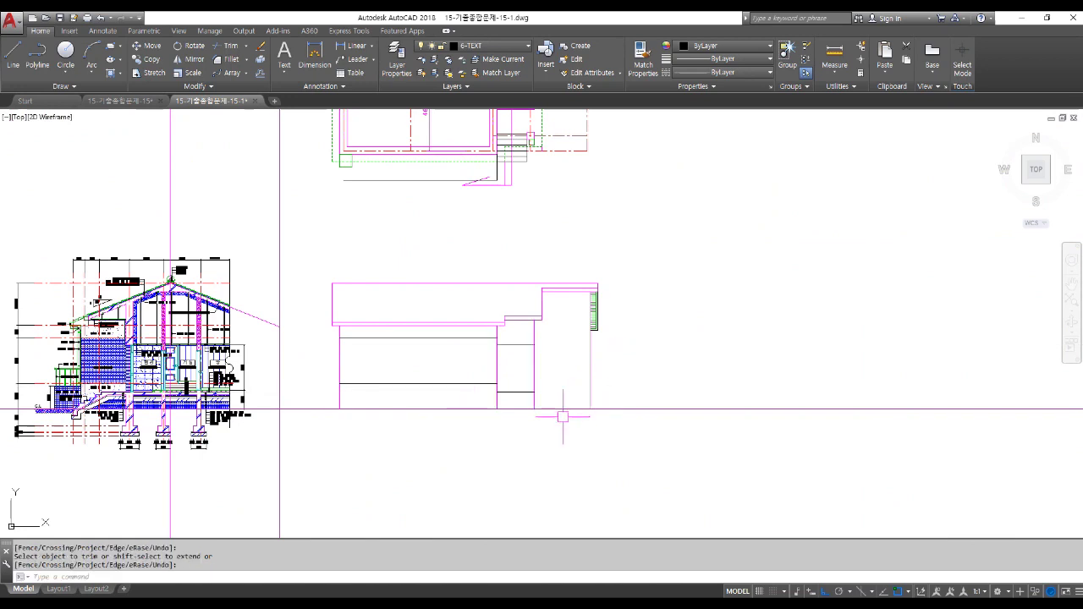
pyautogui.moveTo(561, 296); pyautogui.dragTo(513, 495, button='middle')
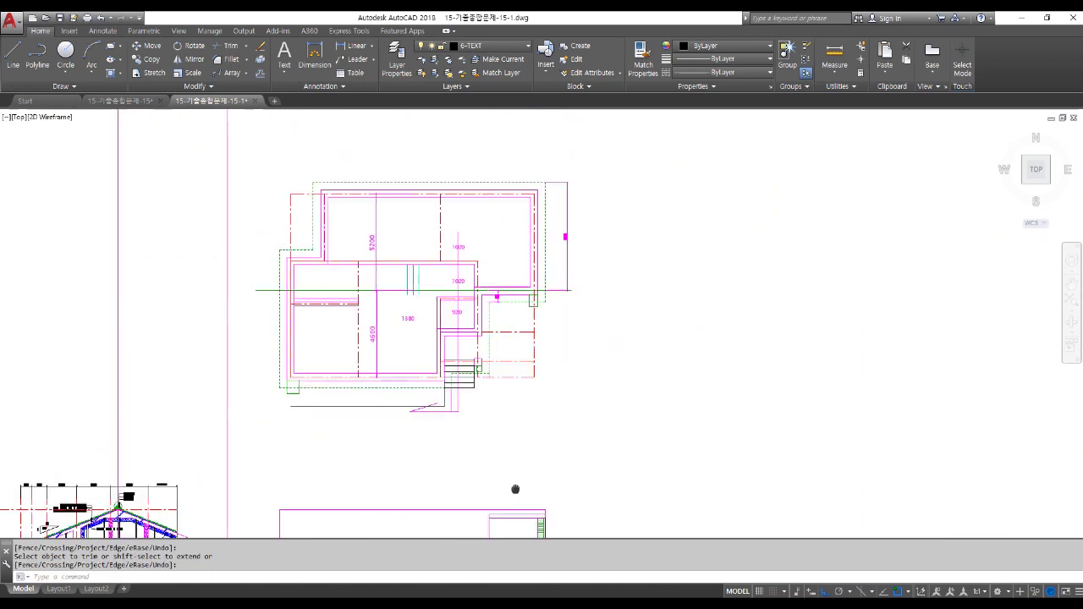
pyautogui.scroll(5, 510, 252)
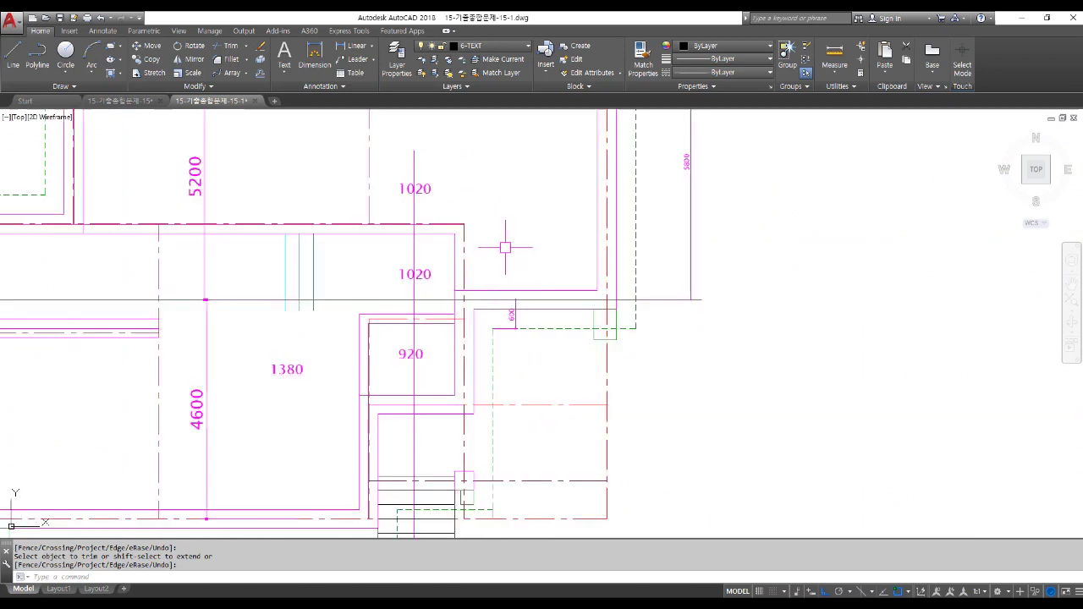
pyautogui.scroll(-5, 505, 248)
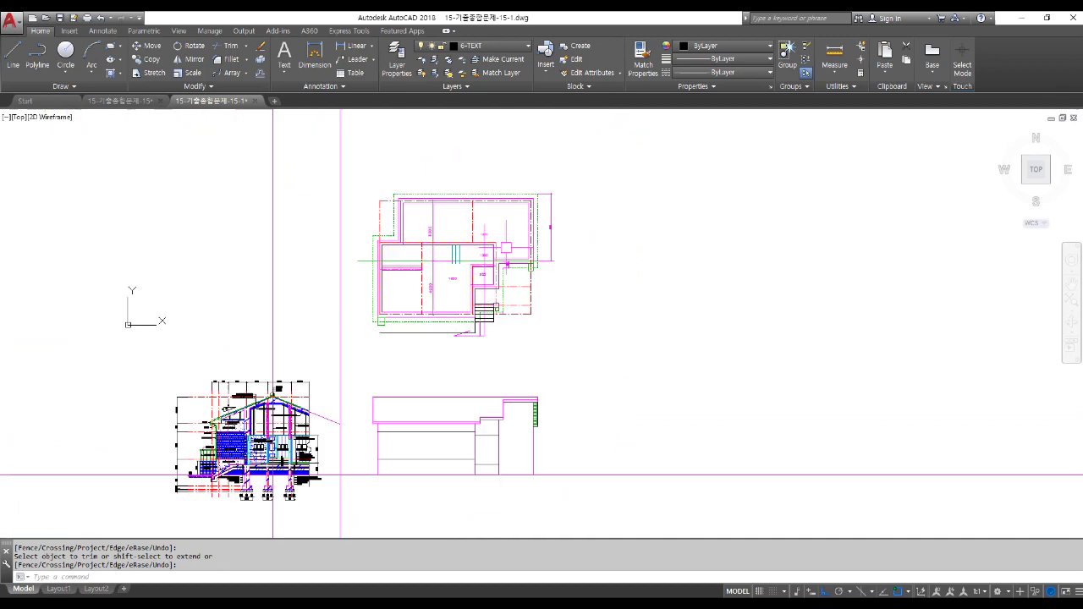
pyautogui.scroll(5, 508, 483)
# Extend the short horizontal line into the adjacent bay up to the next edge.
pyautogui.press('Escape')
pyautogui.write('ex')
pyautogui.press('Return')
pyautogui.press('Return')
pyautogui.click(474, 363)
pyautogui.press('Return')
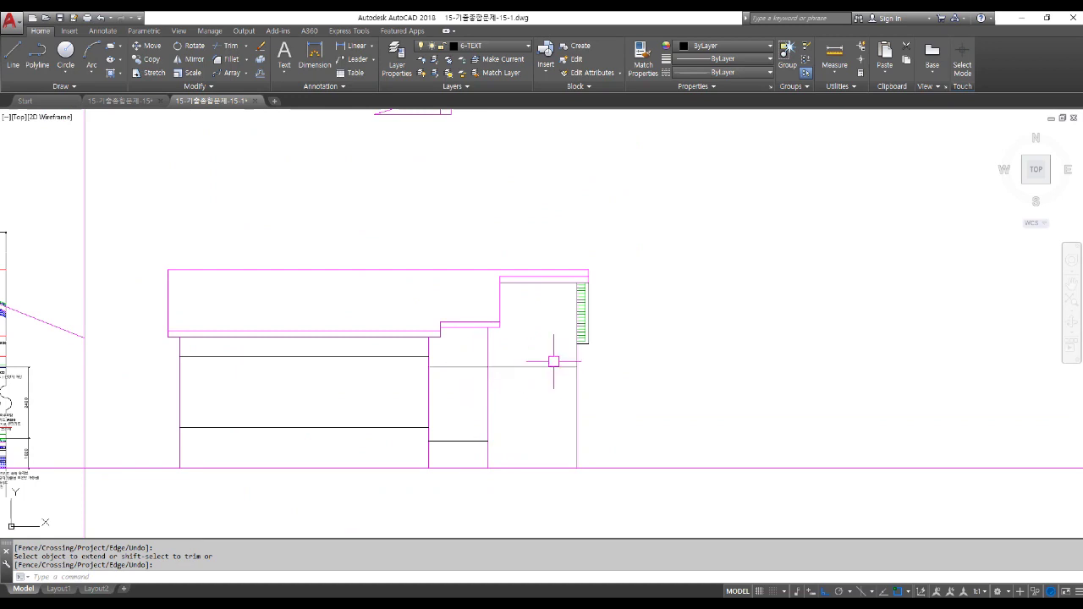
pyautogui.scroll(-5, 627, 345)
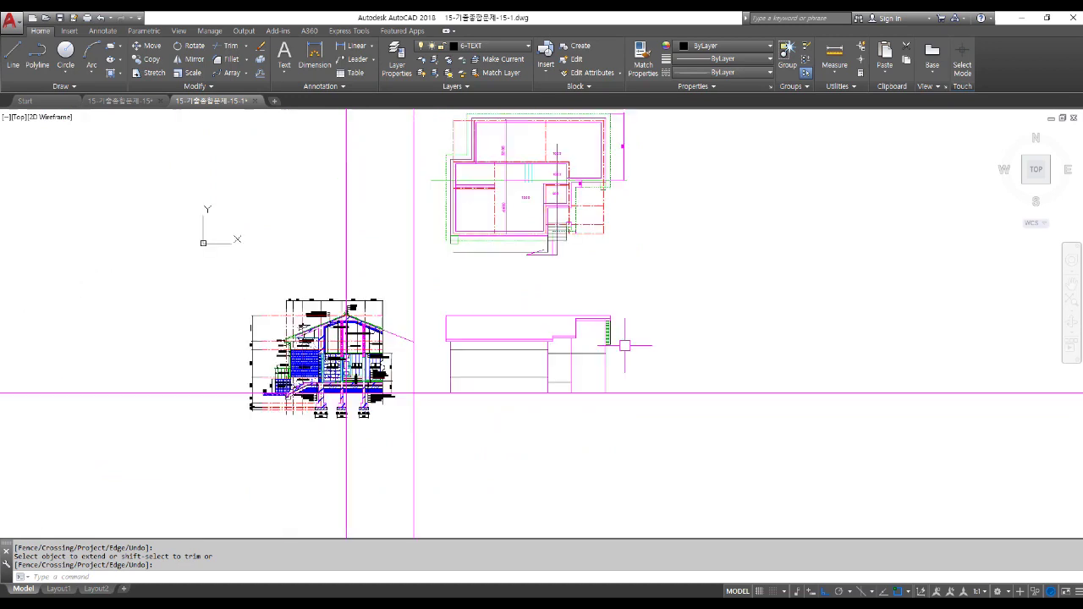
pyautogui.scroll(10, 398, 385)
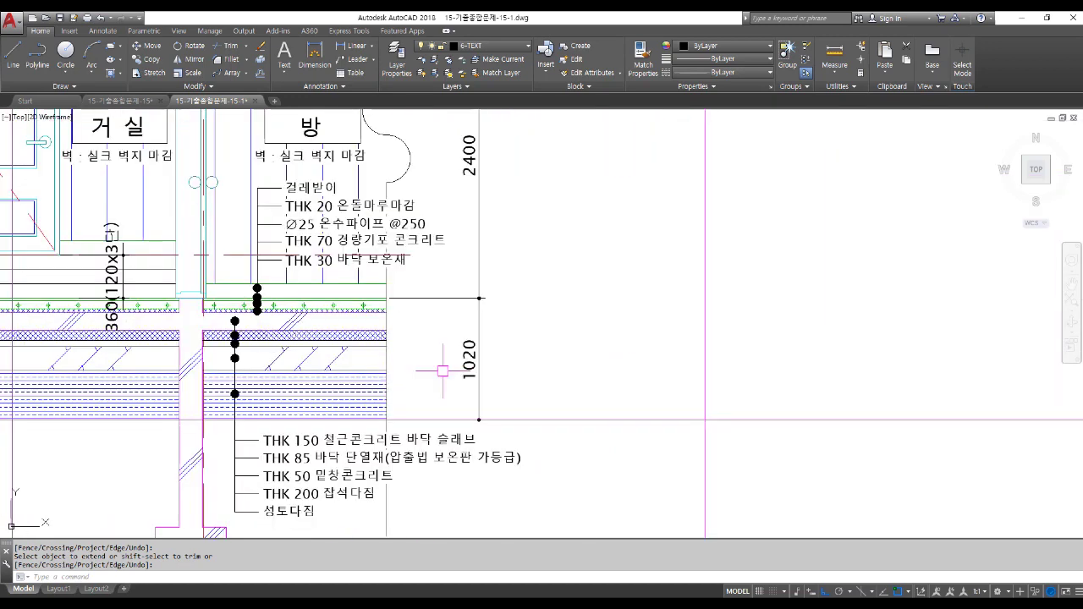
# Draw another horizontal construction line from a section level.
pyautogui.write('l')
pyautogui.press('Return')
pyautogui.write('h')
pyautogui.press('Return')
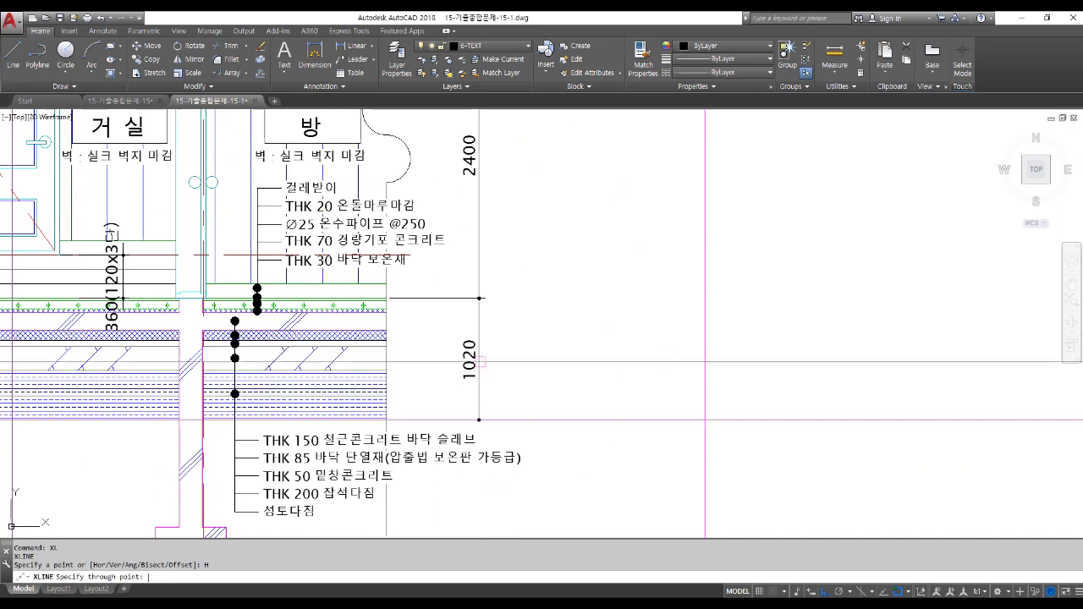
pyautogui.scroll(2, 415, 300)
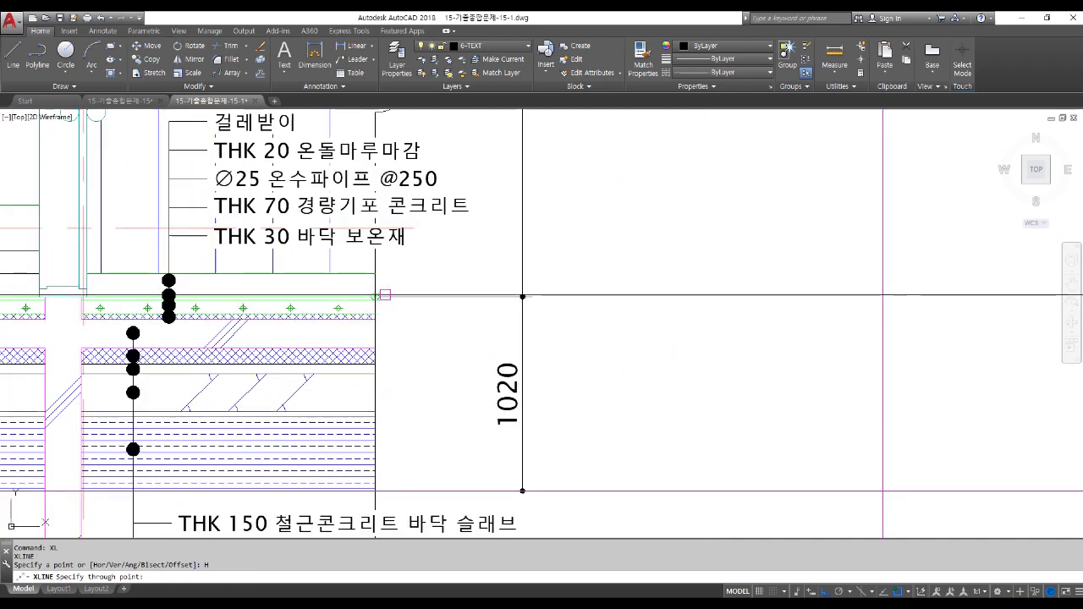
pyautogui.scroll(-5, 380, 296)
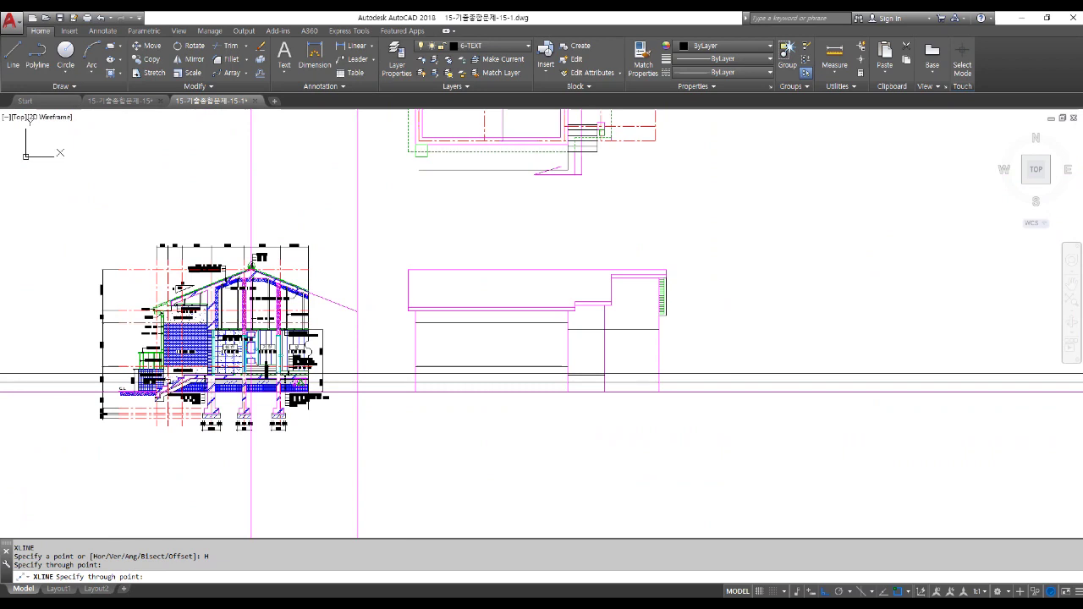
pyautogui.press('Return')
pyautogui.scroll(4, 630, 426)
# Trim the new construction line between the two right-hand vertical edges.
pyautogui.write('tr')
pyautogui.press('Return')
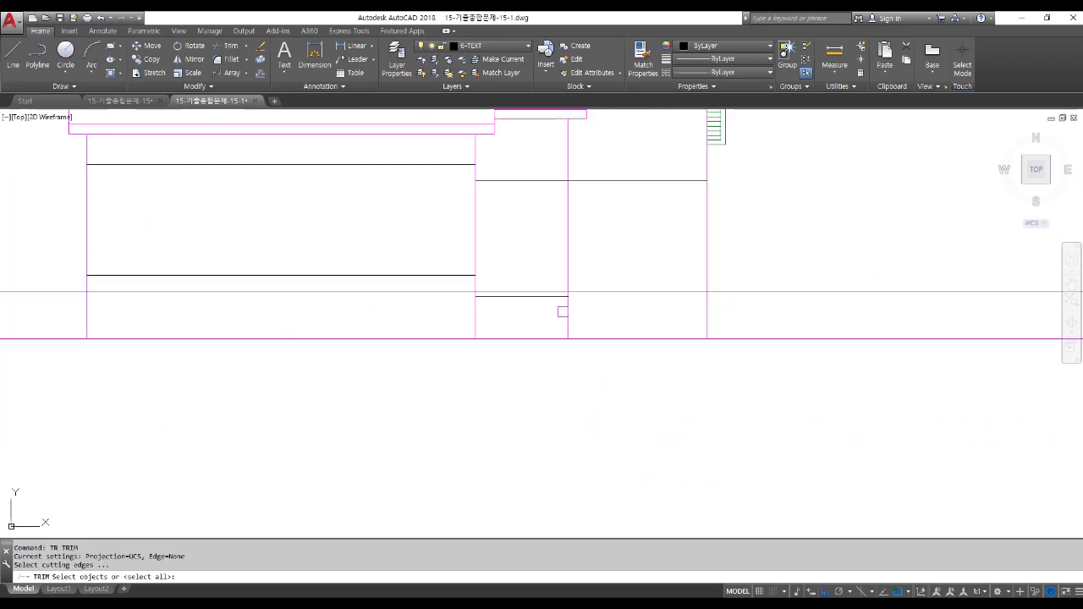
pyautogui.click(565, 311)
pyautogui.click(707, 312)
pyautogui.press('Return')
pyautogui.click(726, 290)
pyautogui.click(526, 290)
pyautogui.press('Return')
pyautogui.scroll(-2, 611, 392)
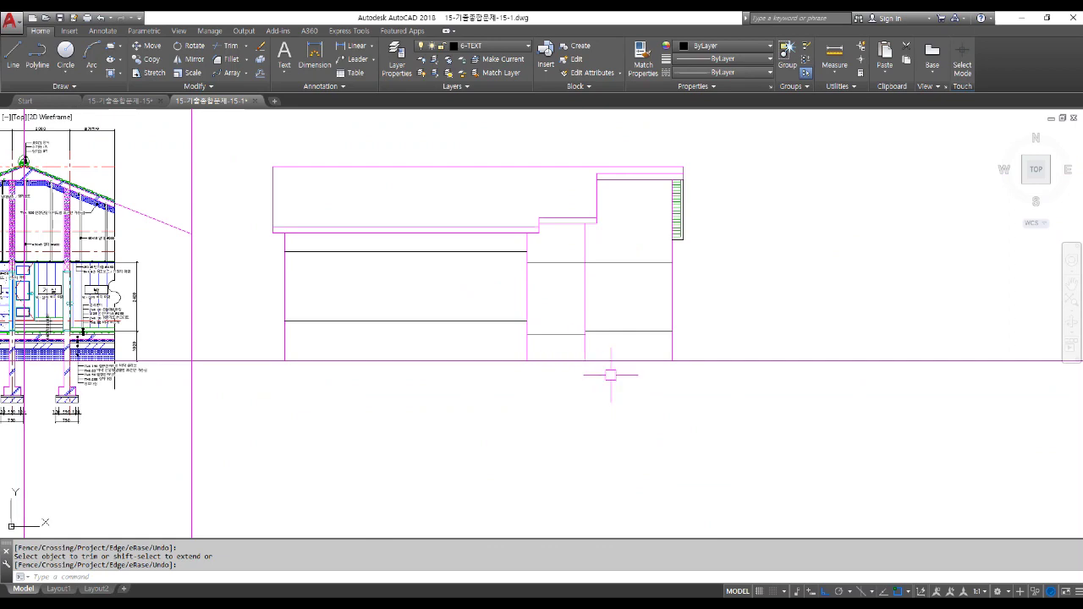
# Offset the south elevation's ground line 1230 upward.
pyautogui.scroll(-2, 610, 375)
pyautogui.scroll(5, 110, 376)
pyautogui.scroll(4, 136, 323)
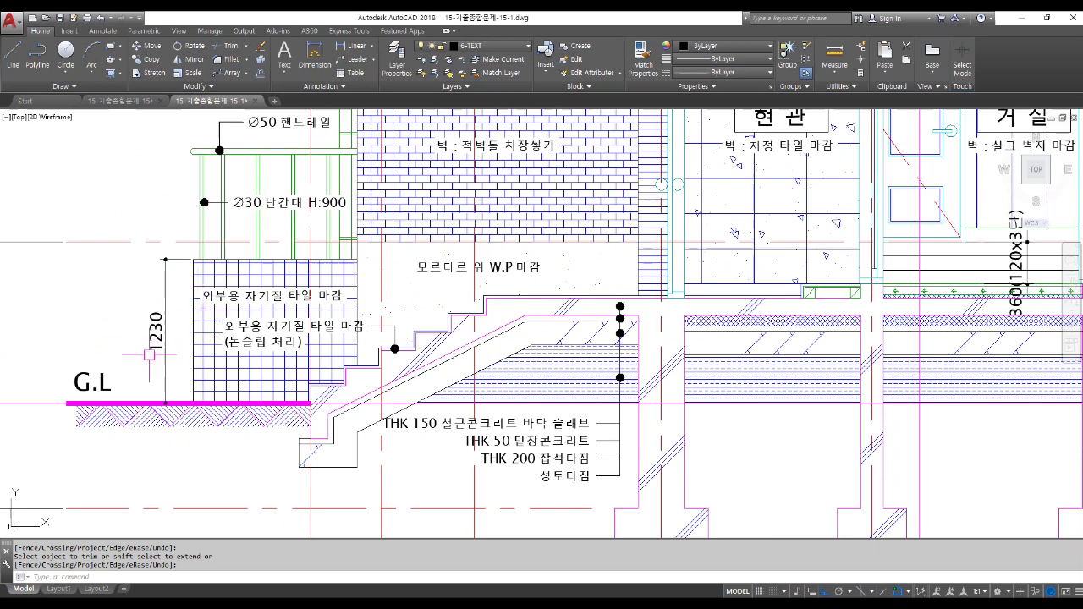
pyautogui.scroll(-8, 160, 326)
pyautogui.scroll(4, 584, 327)
pyautogui.press('Escape')
pyautogui.write('o')
pyautogui.press('space')
pyautogui.write('1')
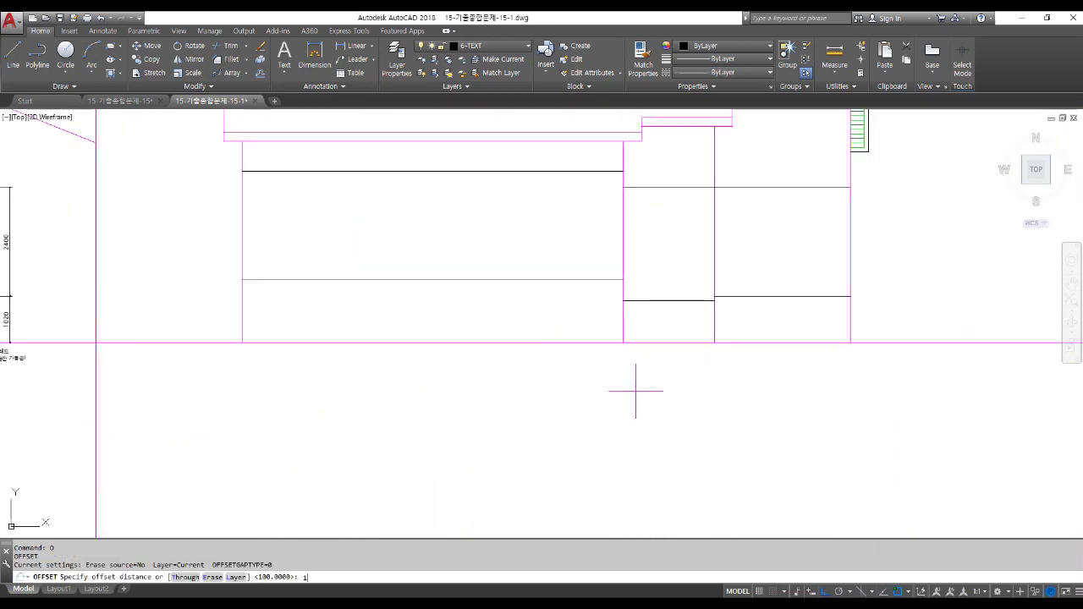
pyautogui.write('230')
pyautogui.press('space')
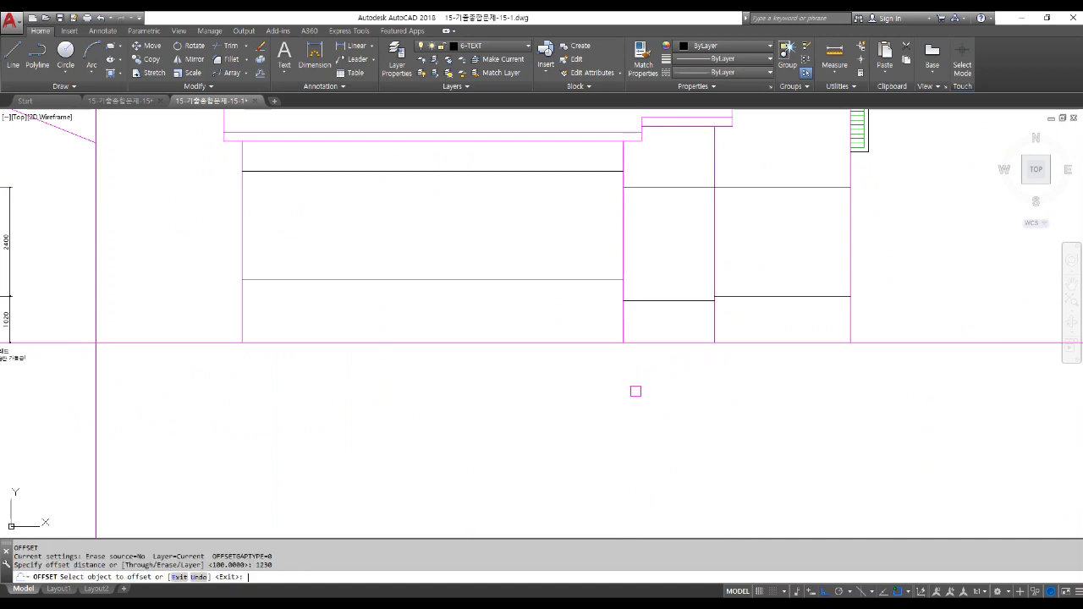
pyautogui.click(551, 338)
pyautogui.click(546, 313)
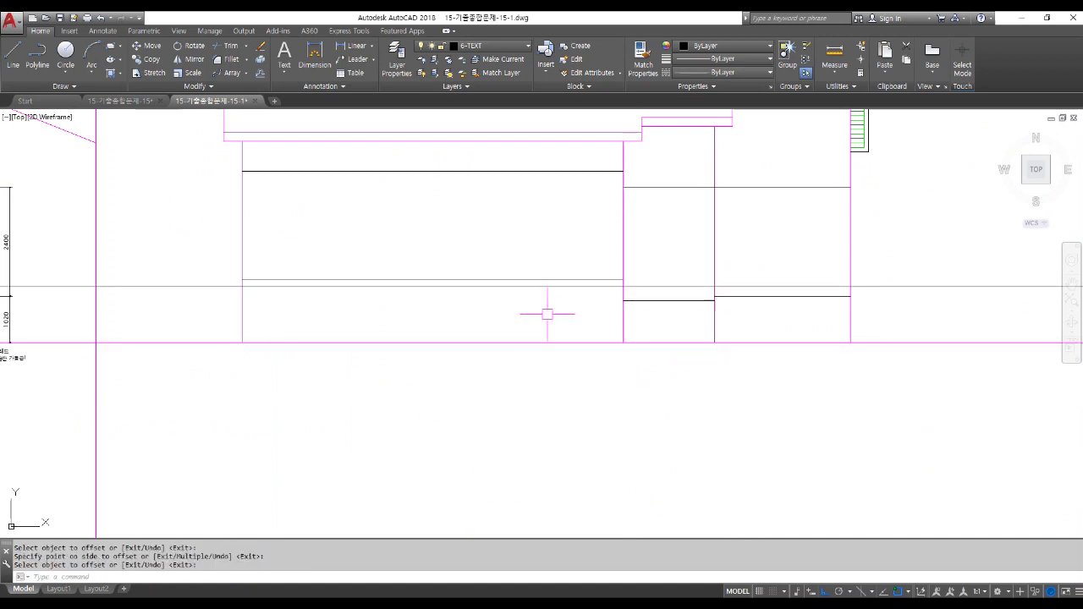
pyautogui.write('t')
pyautogui.press('space')
pyautogui.press('Escape')
pyautogui.write('t')
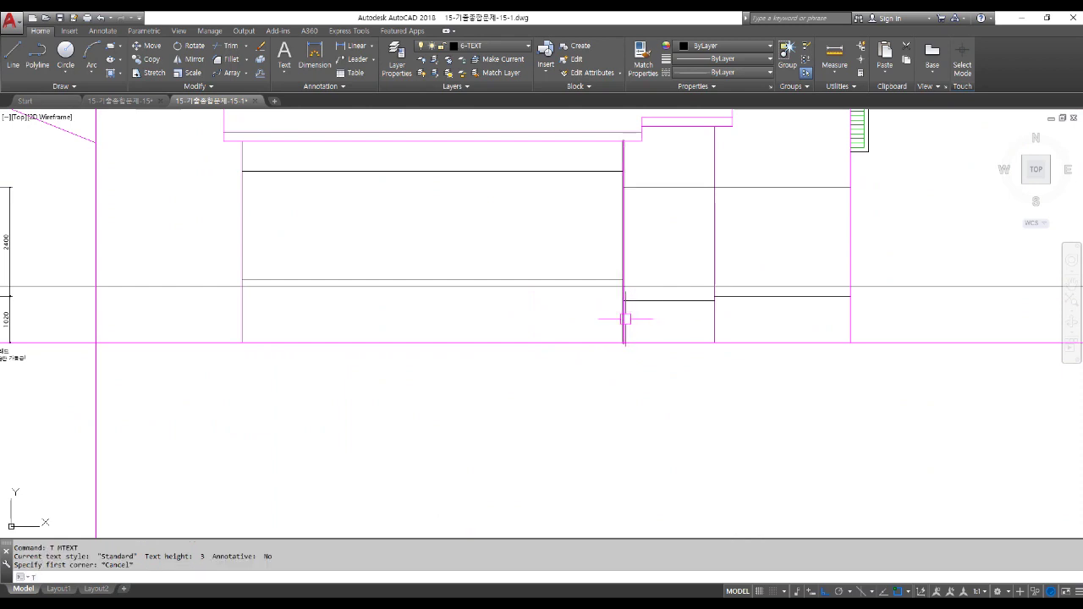
pyautogui.press('Escape')
# Start trimming the new line at the large bay's vertical edge.
pyautogui.write('tr')
pyautogui.press('space')
pyautogui.click(623, 312)
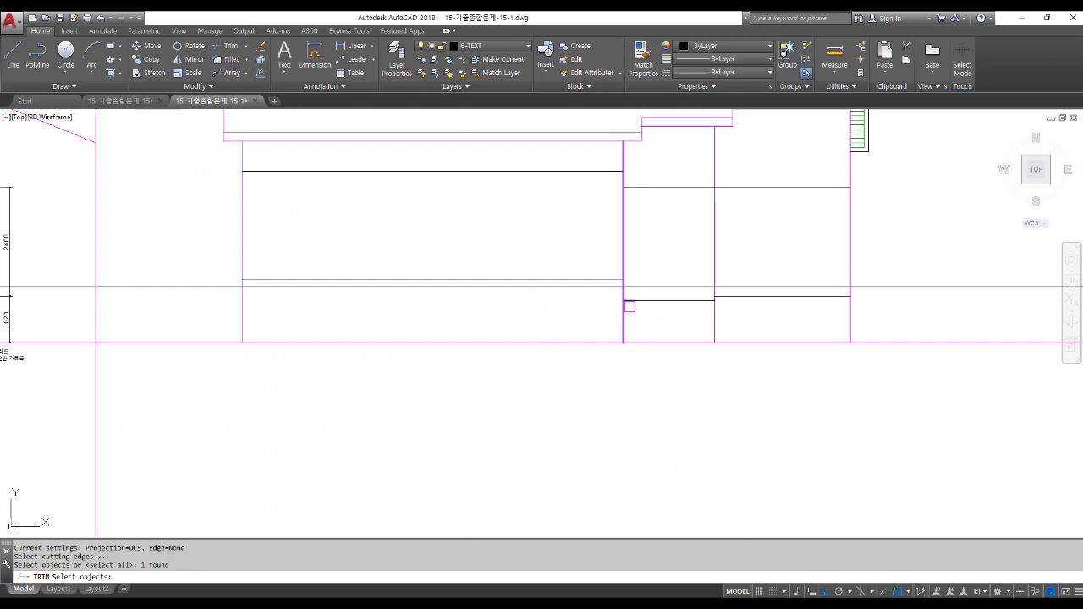
pyautogui.press('space')
pyautogui.press('space')
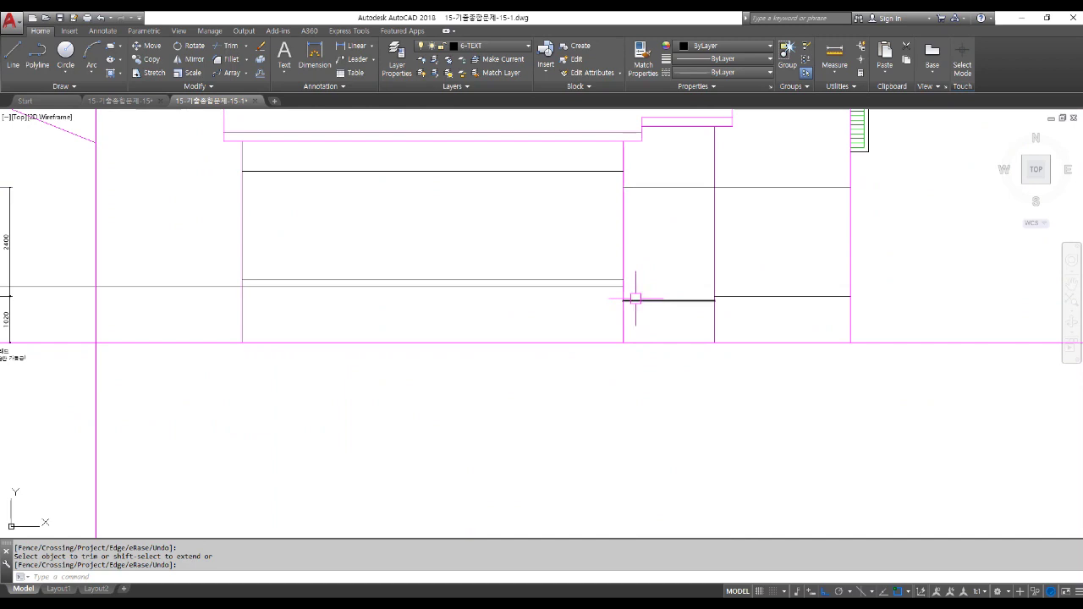
pyautogui.moveTo(632, 298)
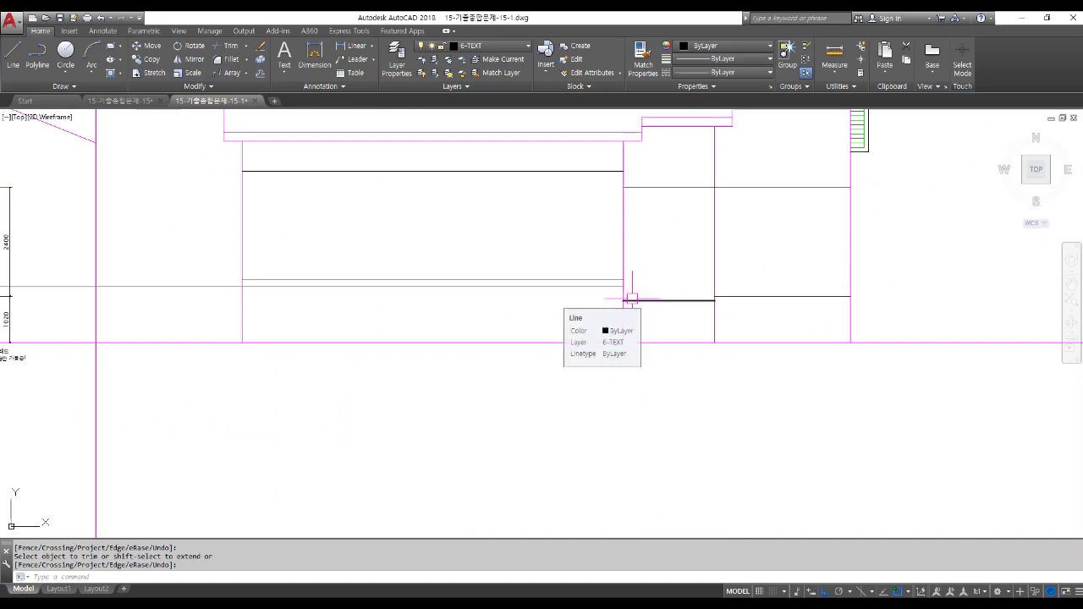
pyautogui.scroll(-2, 632, 297)
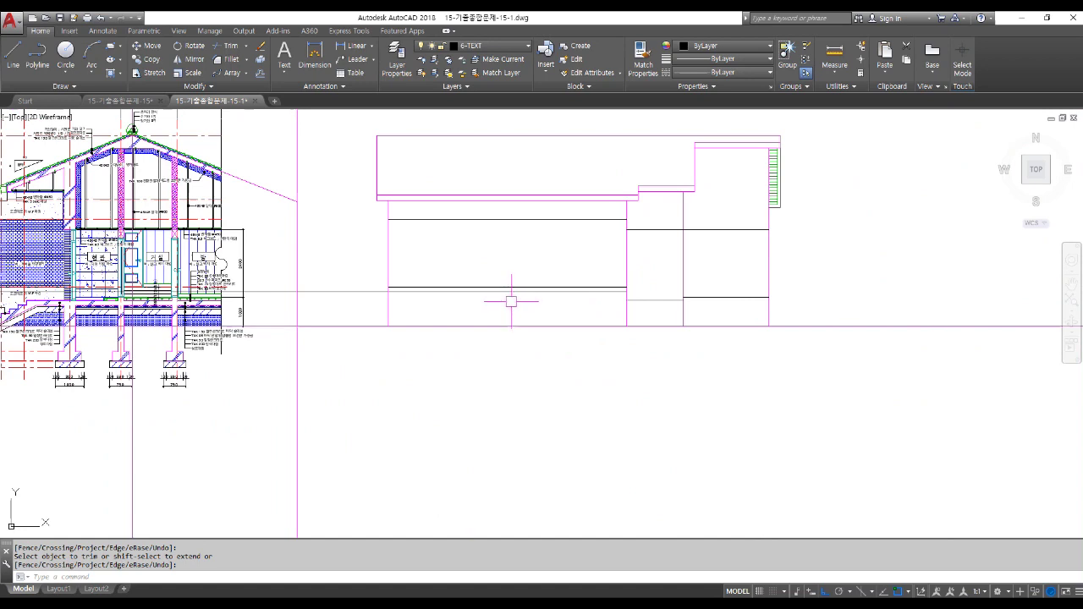
# End the previous trim and locate the vertical window centerline in the floor plan.
pyautogui.scroll(-3, 519, 322)
pyautogui.moveTo(527, 276); pyautogui.dragTo(532, 368, button='middle')
pyautogui.scroll(2, 517, 269)
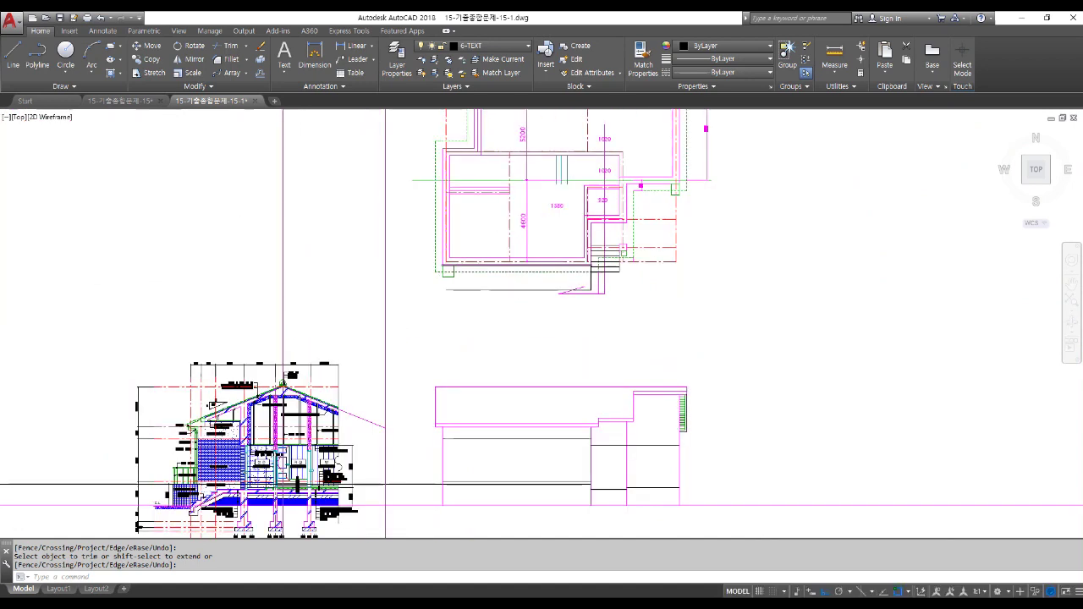
pyautogui.scroll(2, 517, 268)
pyautogui.press('Return')
pyautogui.click(506, 234)
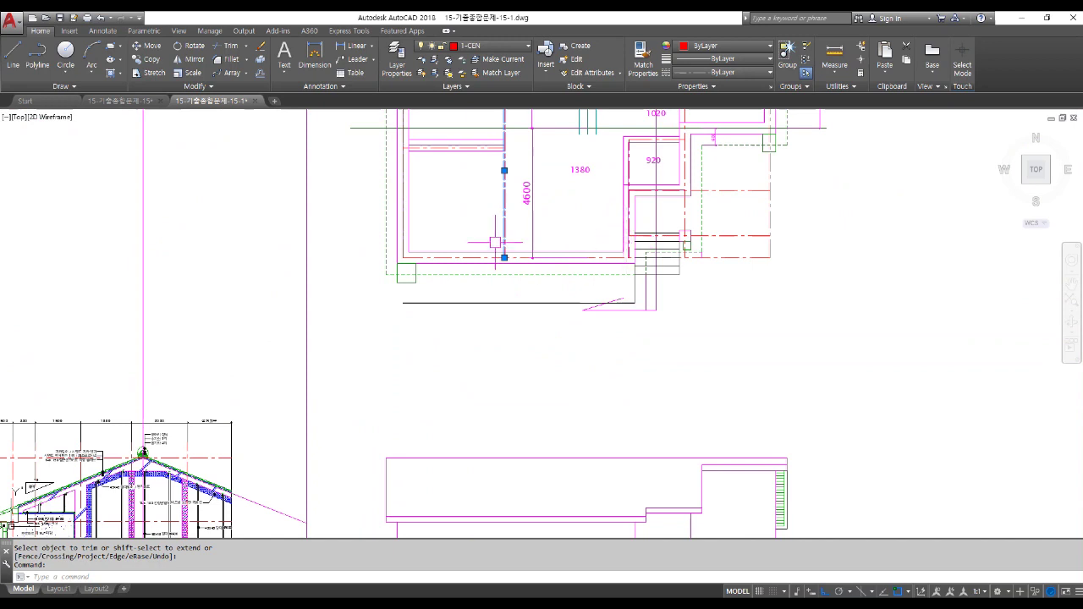
pyautogui.scroll(2, 500, 244)
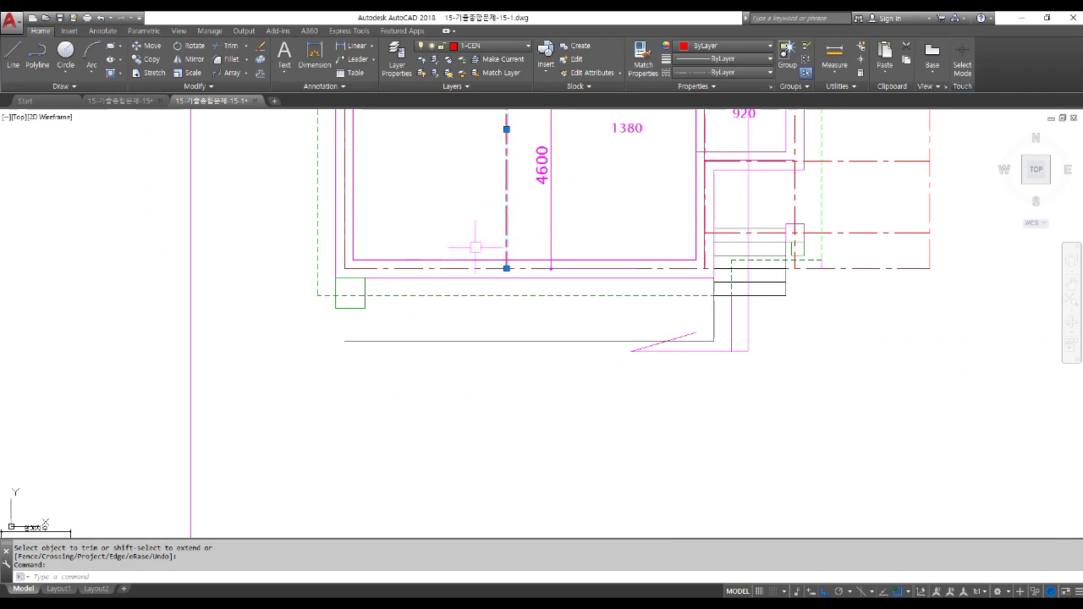
pyautogui.press('Escape')
pyautogui.press('Escape')
# Draw a line from the plan centerline's end down into the south elevation.
pyautogui.write('l')
pyautogui.press('Return')
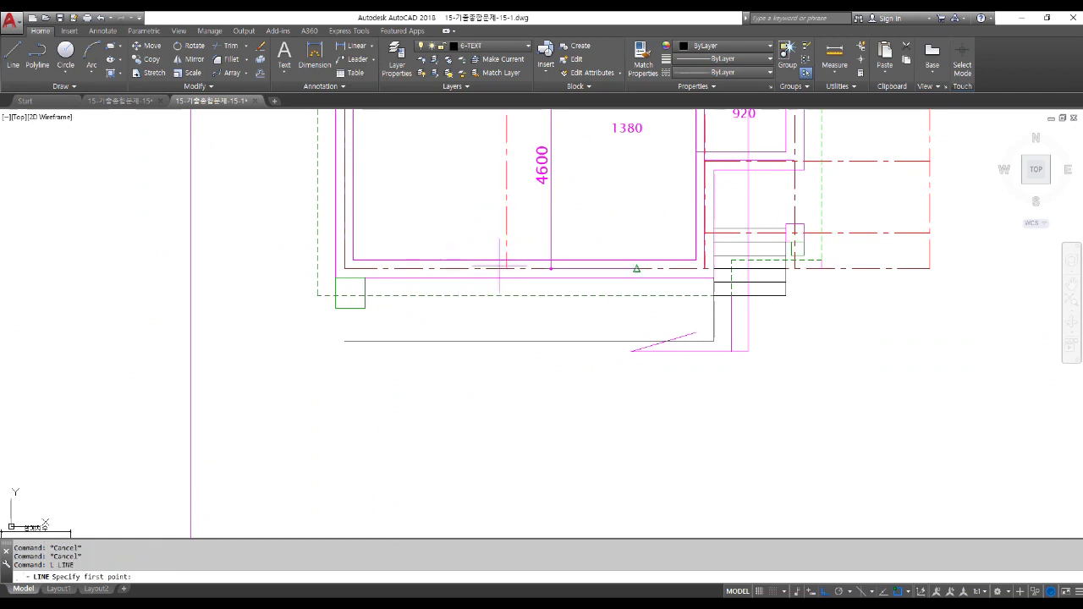
pyautogui.click(506, 269)
pyautogui.scroll(-5, 507, 381)
pyautogui.moveTo(510, 448); pyautogui.dragTo(510, 380, button='middle')
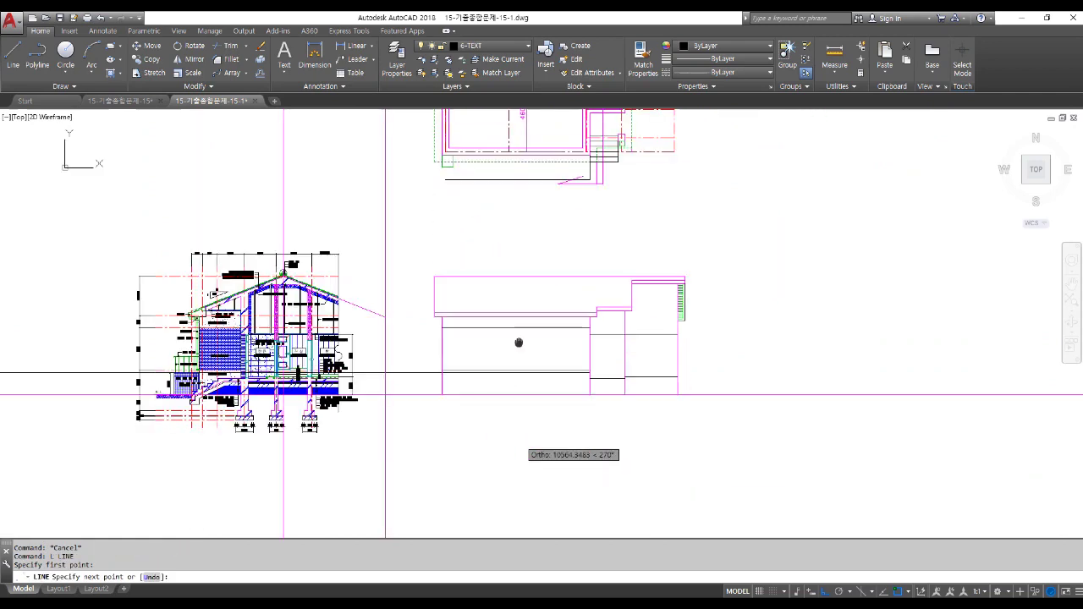
pyautogui.click(510, 421)
pyautogui.press('Return')
pyautogui.scroll(5, 508, 415)
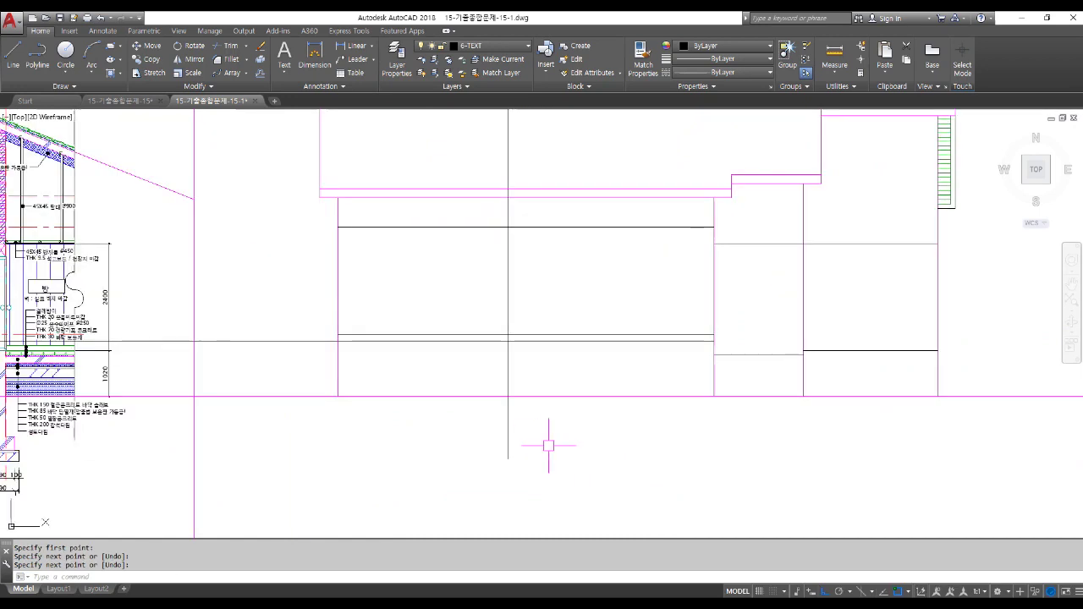
# Move the projected vertical line 100 units sideways.
pyautogui.write('m')
pyautogui.press('Return')
pyautogui.click(533, 440)
pyautogui.click(476, 417)
pyautogui.press('Return')
pyautogui.click(699, 474)
pyautogui.write('100')
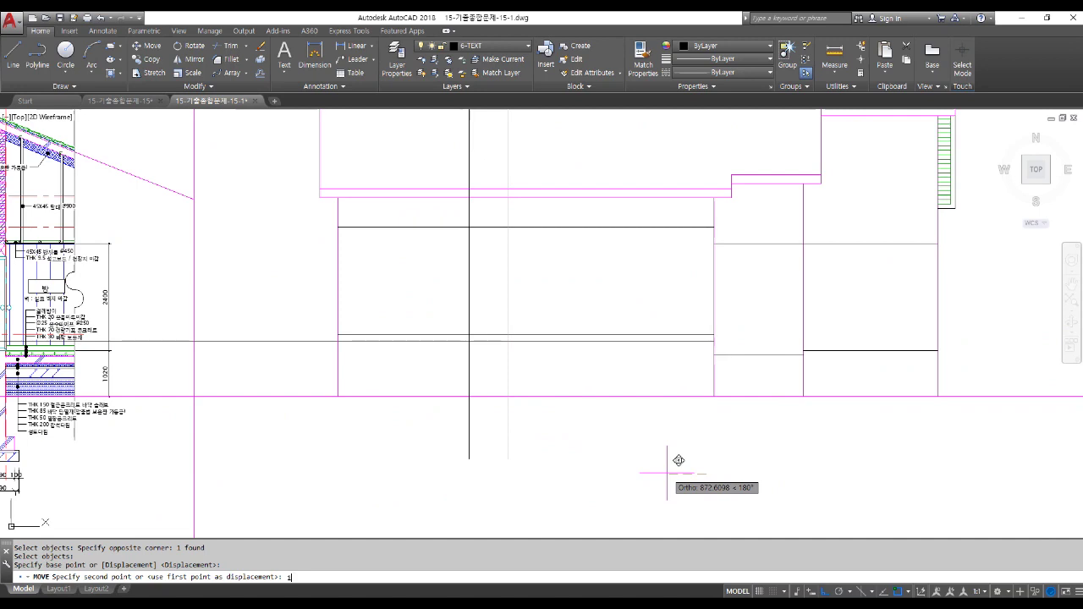
pyautogui.press('Return')
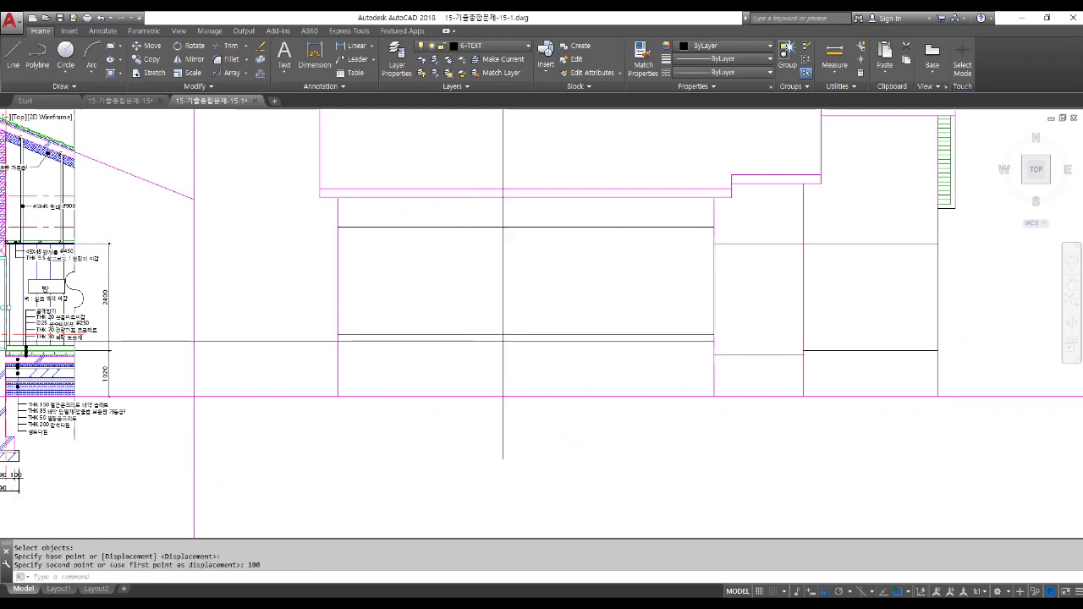
# Fillet the vertical line with the 1230-level horizontal line to form a corner.
pyautogui.scroll(3, 508, 346)
pyautogui.write('f')
pyautogui.press('Return')
pyautogui.click(508, 317)
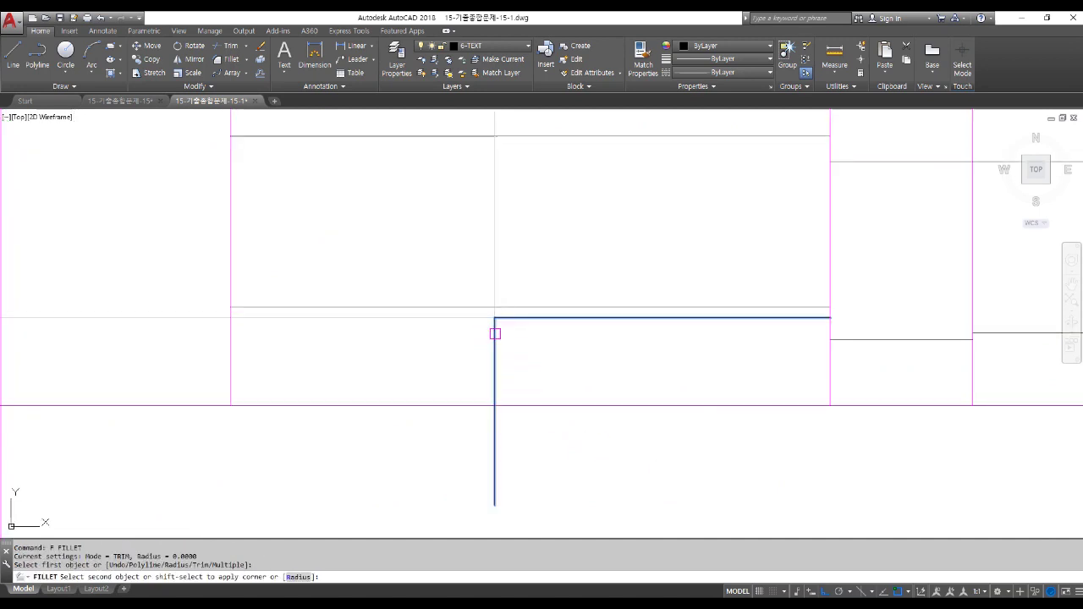
pyautogui.click(495, 334)
# Trim the vertical line's leftover stub below the horizontal line.
pyautogui.scroll(-2, 499, 385)
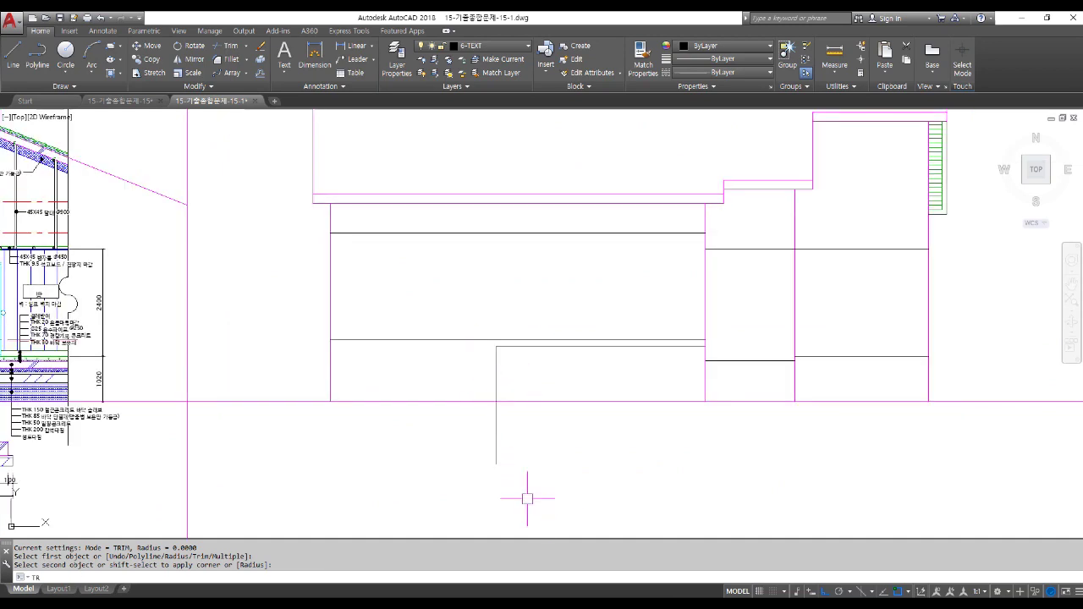
pyautogui.write('tr')
pyautogui.press('Return')
pyautogui.press('Return')
pyautogui.click(496, 430)
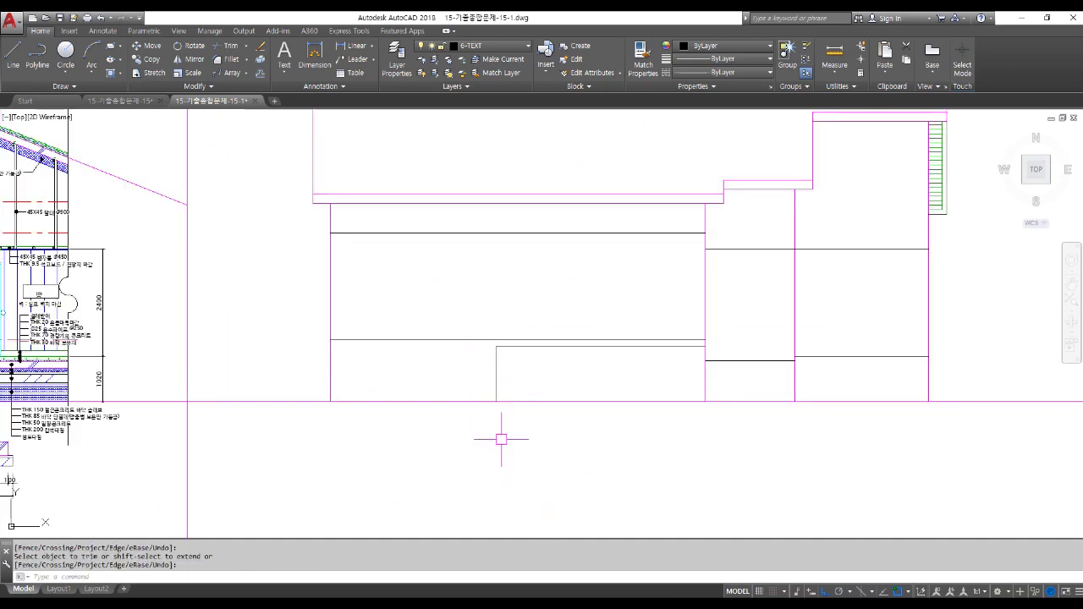
pyautogui.scroll(-2, 488, 438)
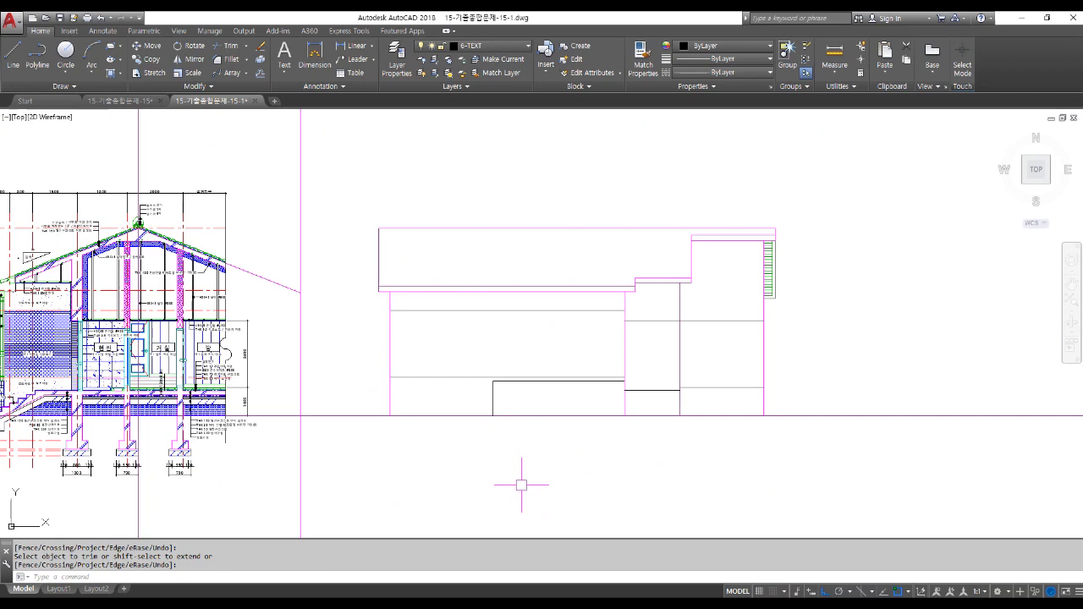
# Draw a projection line from the plan's window corner down into the elevation.
pyautogui.scroll(-4, 521, 485)
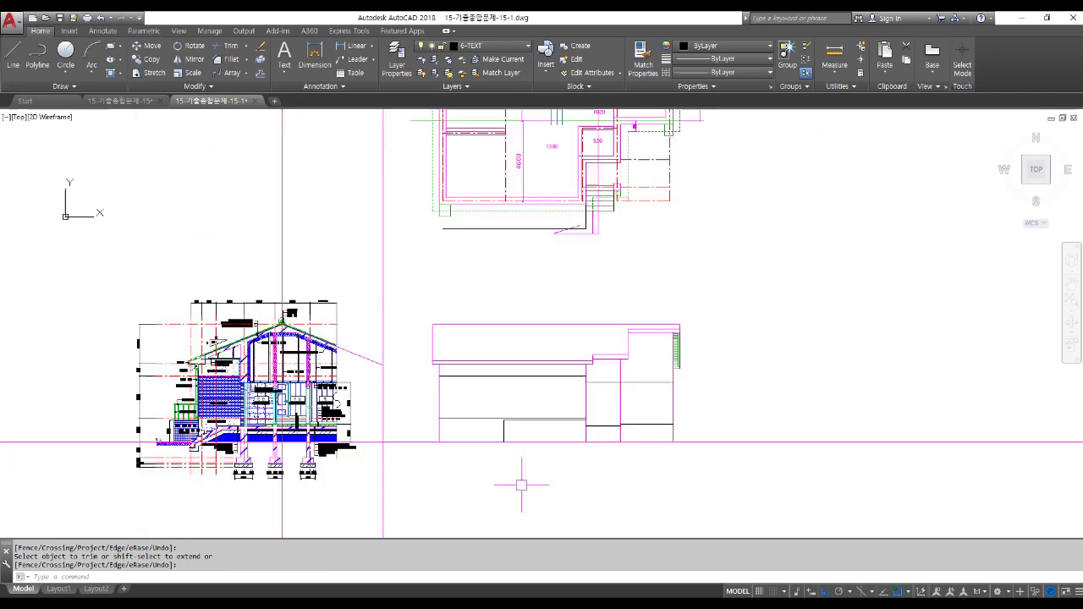
pyautogui.scroll(4, 565, 269)
pyautogui.scroll(4, 565, 269)
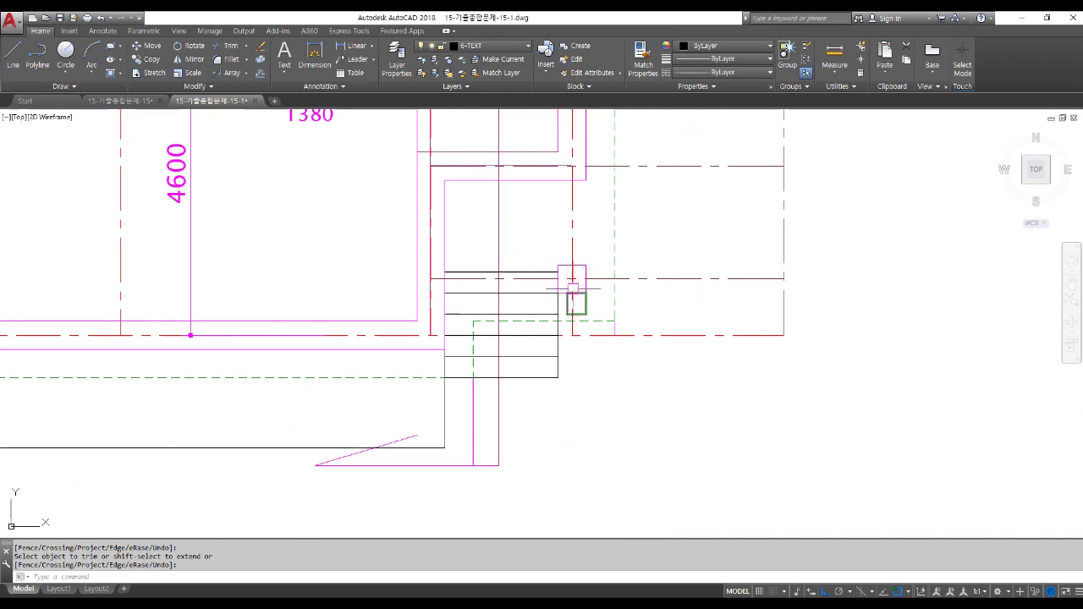
pyautogui.press('Return')
pyautogui.write('L')
pyautogui.press('Return')
pyautogui.press('Escape')
pyautogui.press('Escape')
pyautogui.write('L')
pyautogui.press('Return')
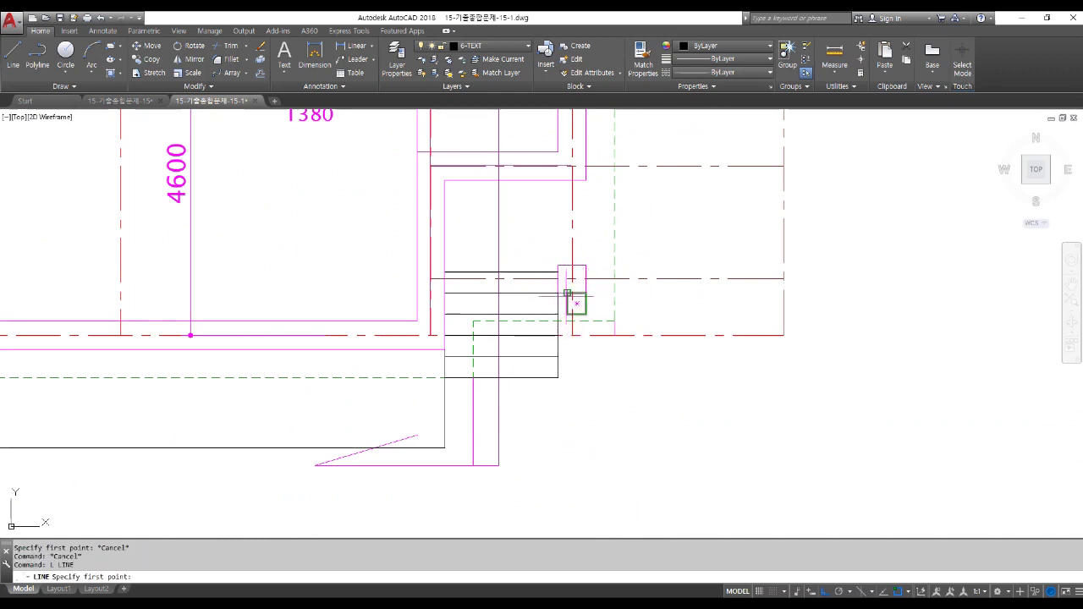
pyautogui.scroll(4, 567, 298)
pyautogui.scroll(-4, 546, 288)
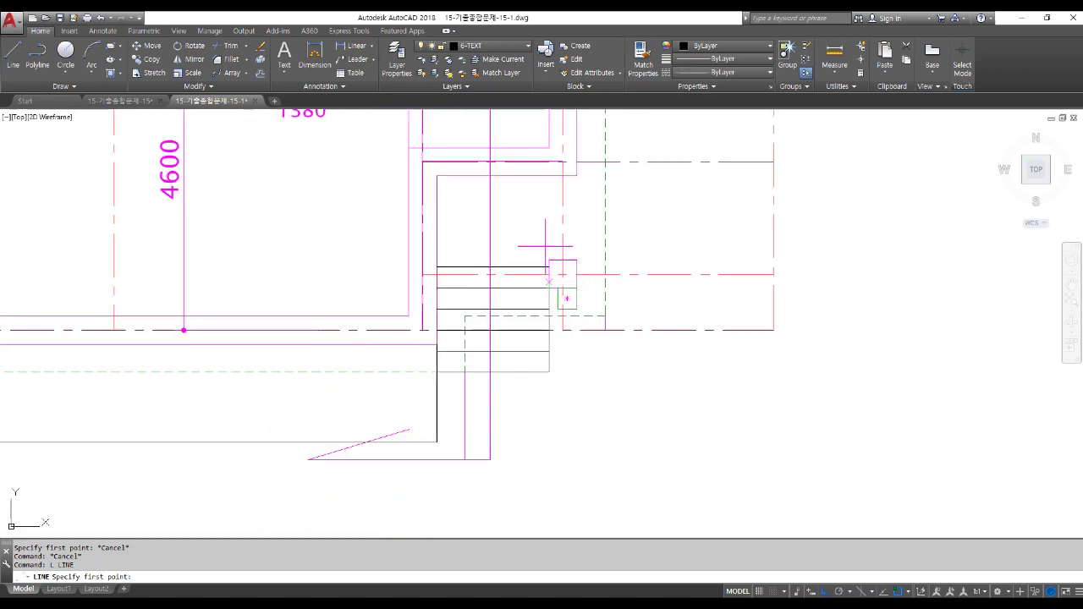
pyautogui.click(548, 147)
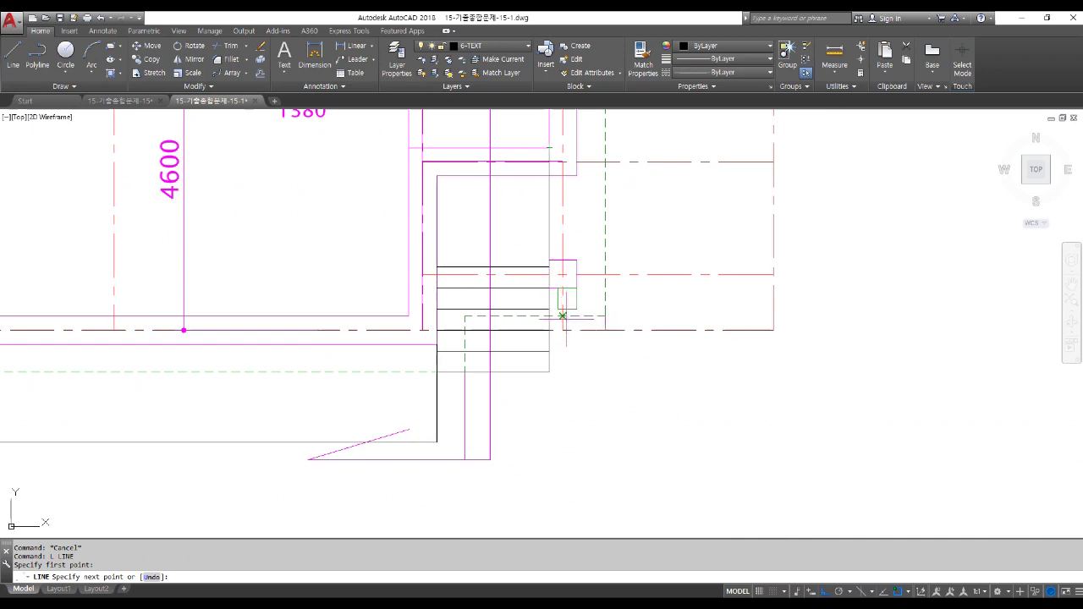
pyautogui.scroll(-4, 562, 254)
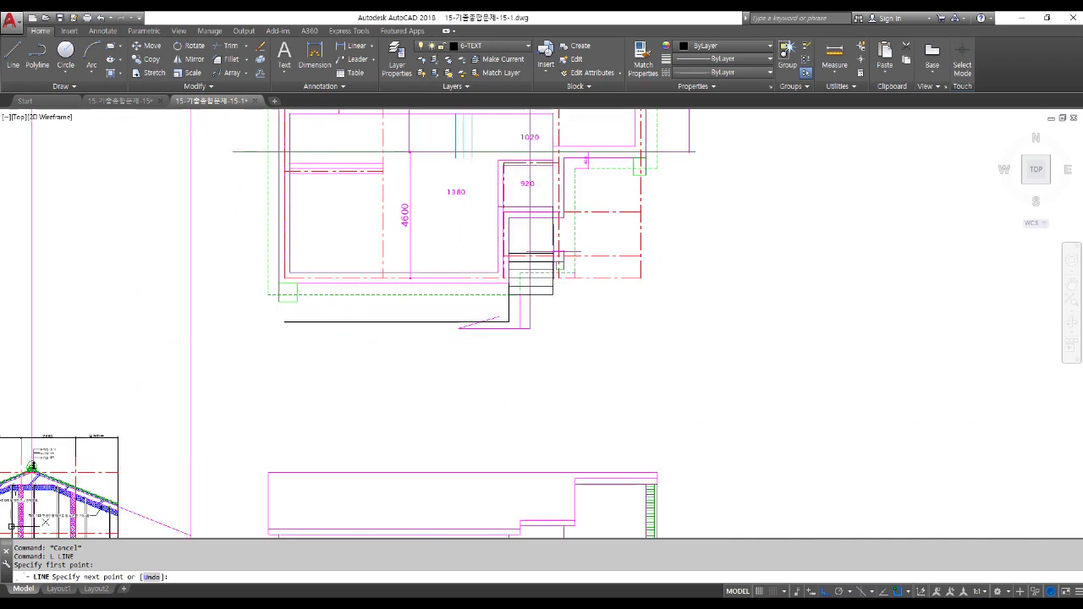
pyautogui.moveTo(538, 394); pyautogui.dragTo(534, 198, button='middle')
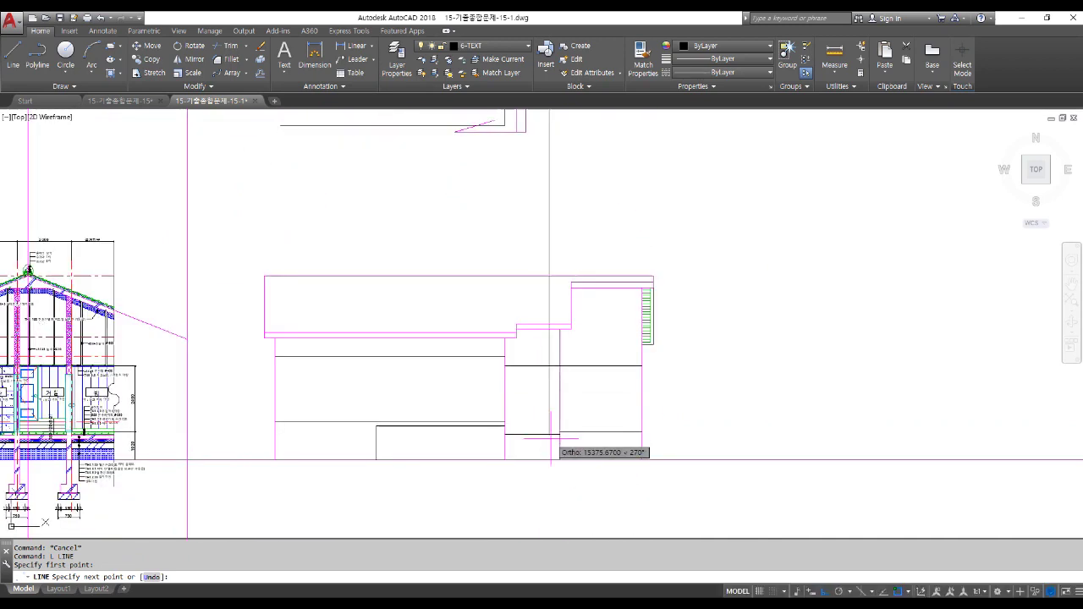
pyautogui.click(548, 435)
pyautogui.press('Return')
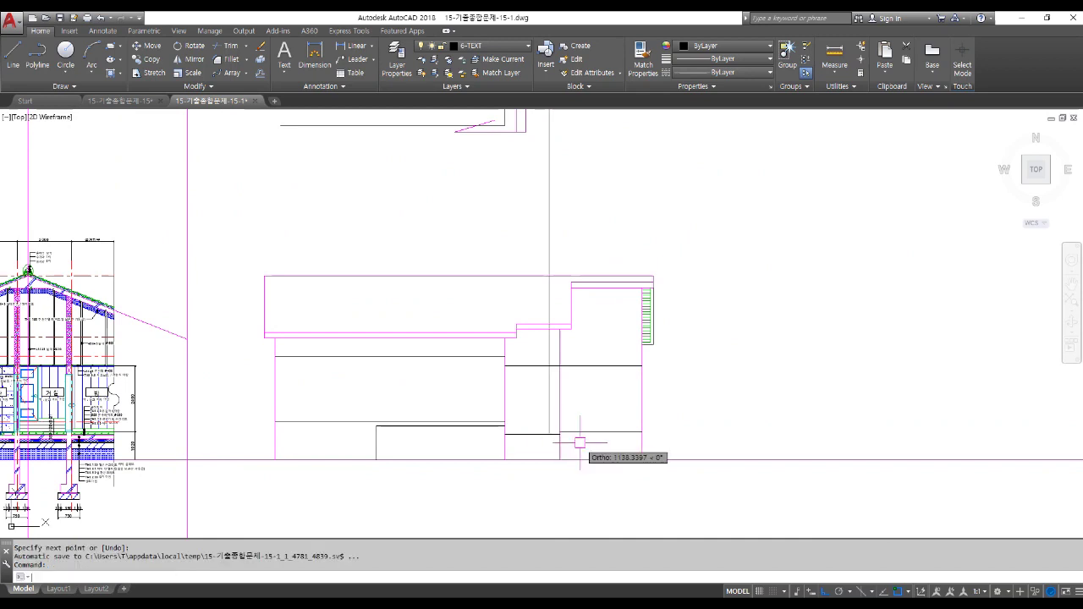
# Trim the projection line's excess above the top wall edge.
pyautogui.scroll(2, 543, 393)
pyautogui.write('tr')
pyautogui.press('Return')
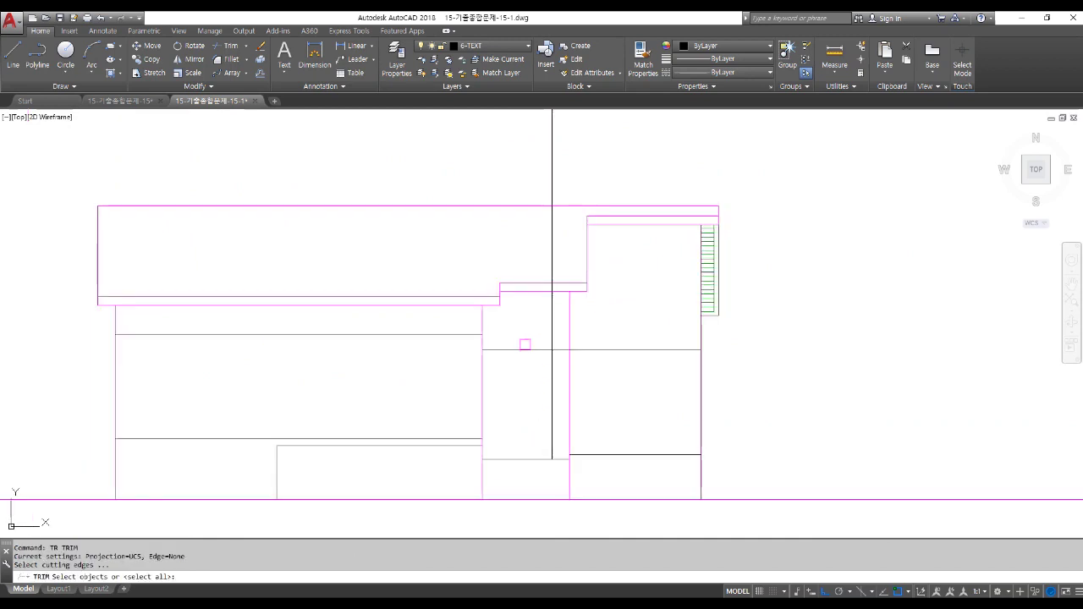
pyautogui.press('Return')
pyautogui.click(552, 245)
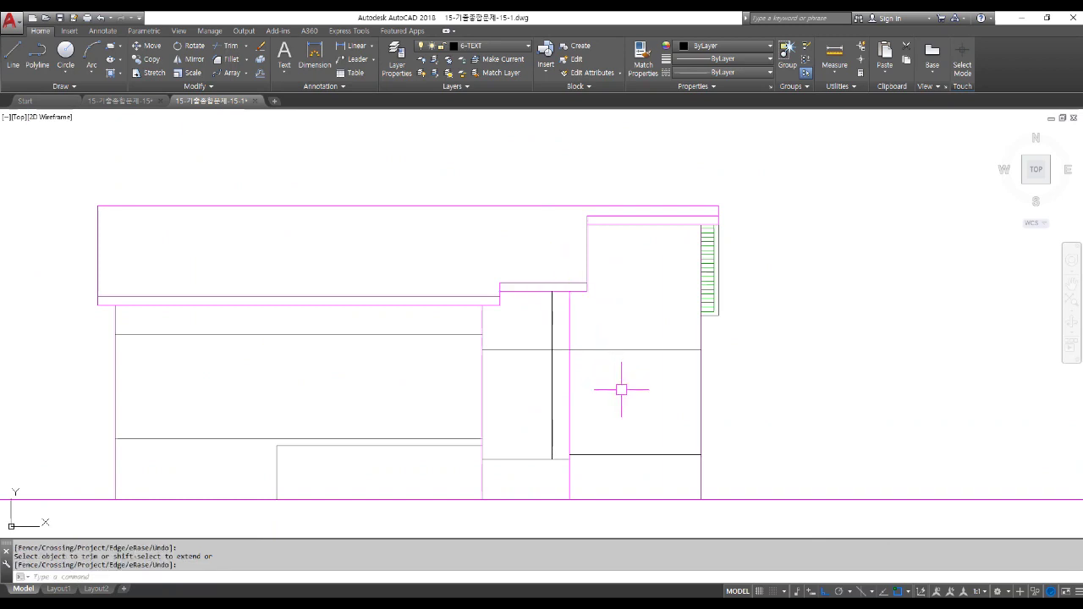
# Match the new lines to the magenta wall line's properties with MATCHPROP.
pyautogui.write('ma')
pyautogui.press('Return')
pyautogui.click(568, 310)
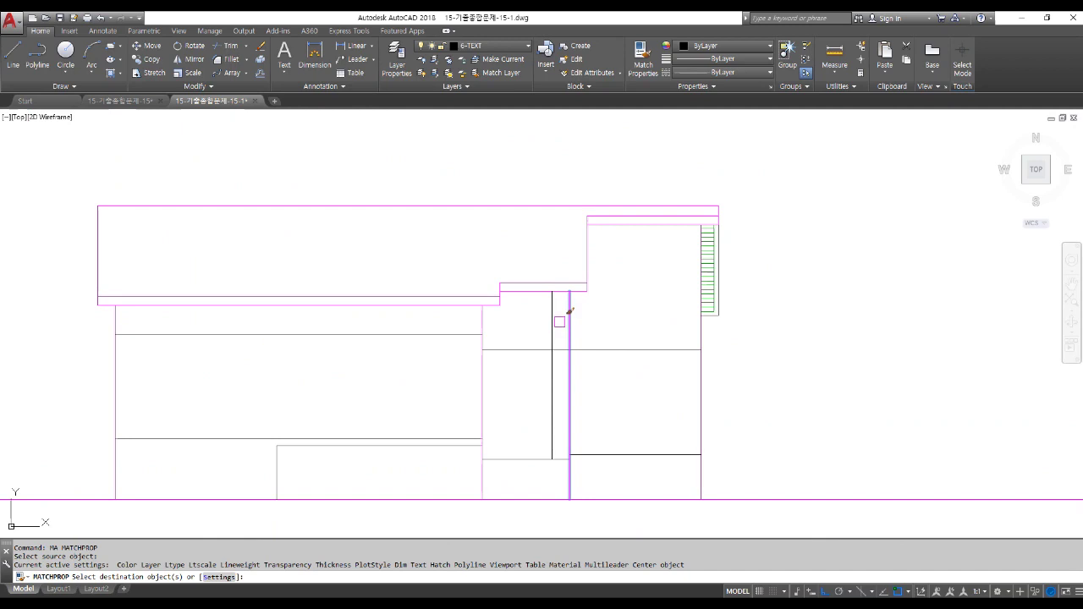
pyautogui.scroll(2, 563, 322)
pyautogui.click(546, 314)
pyautogui.click(572, 320)
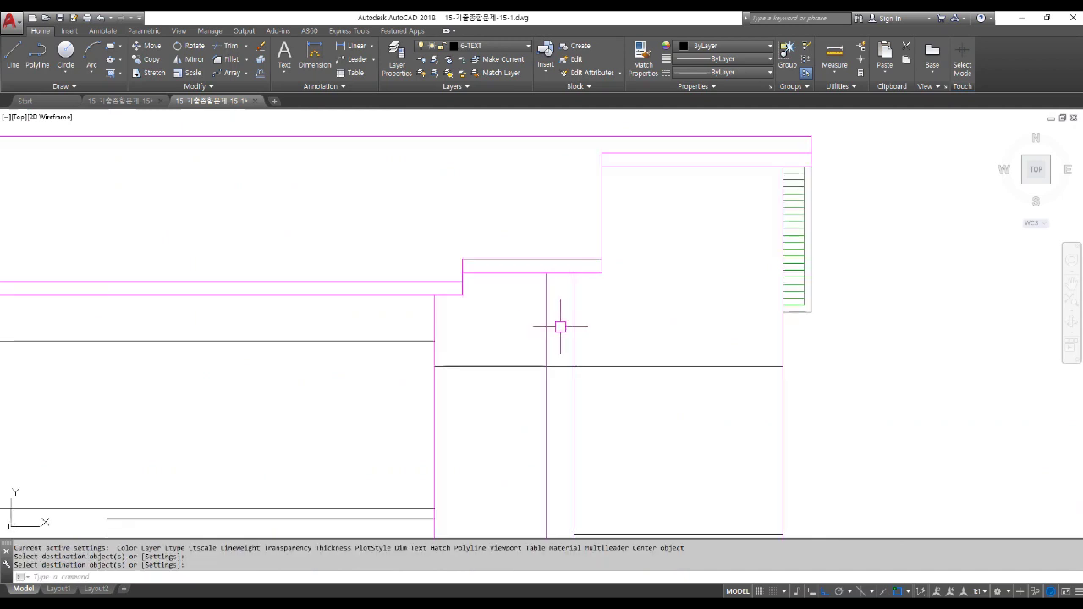
pyautogui.scroll(-2, 560, 330)
pyautogui.press('Return')
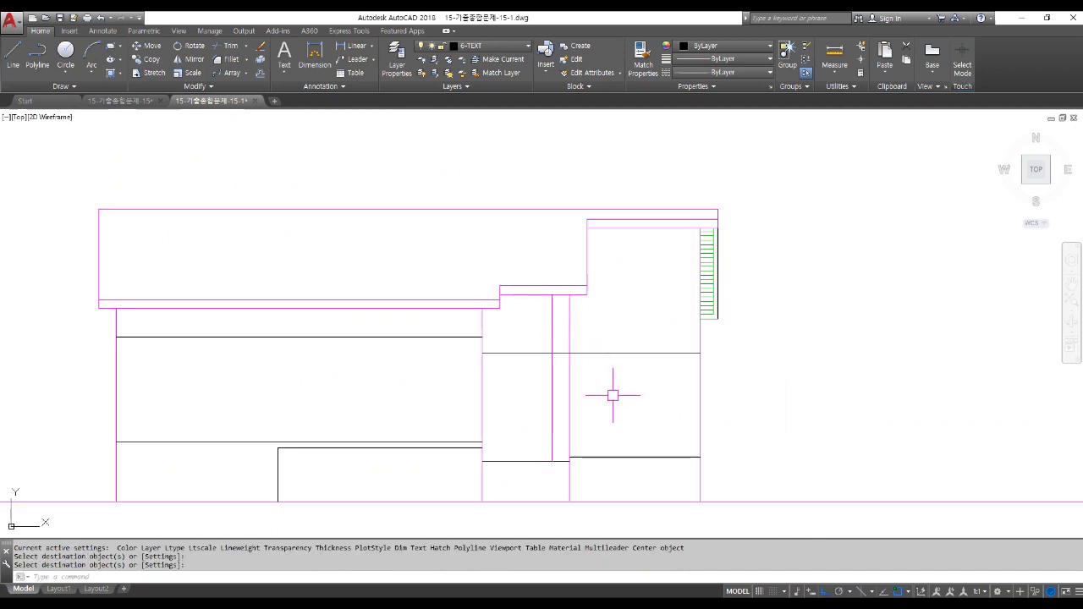
# Begin another trim of the opening lines with TR.
pyautogui.write('T')
pyautogui.scroll(4, 559, 355)
pyautogui.write('R')
pyautogui.press('Return')
pyautogui.press('Return')
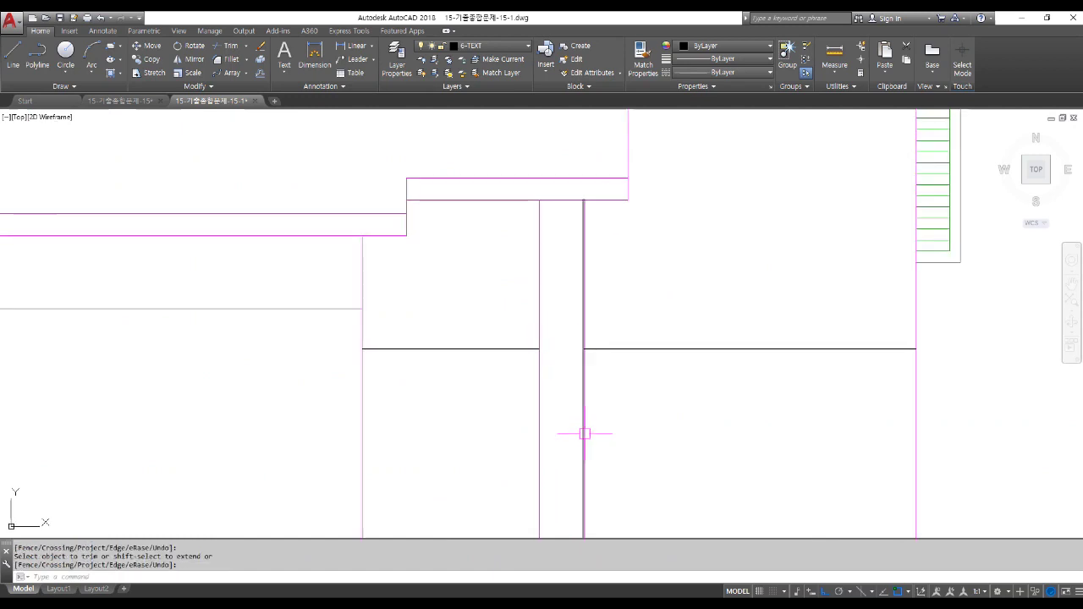
pyautogui.scroll(-5, 584, 435)
pyautogui.scroll(-2, 597, 442)
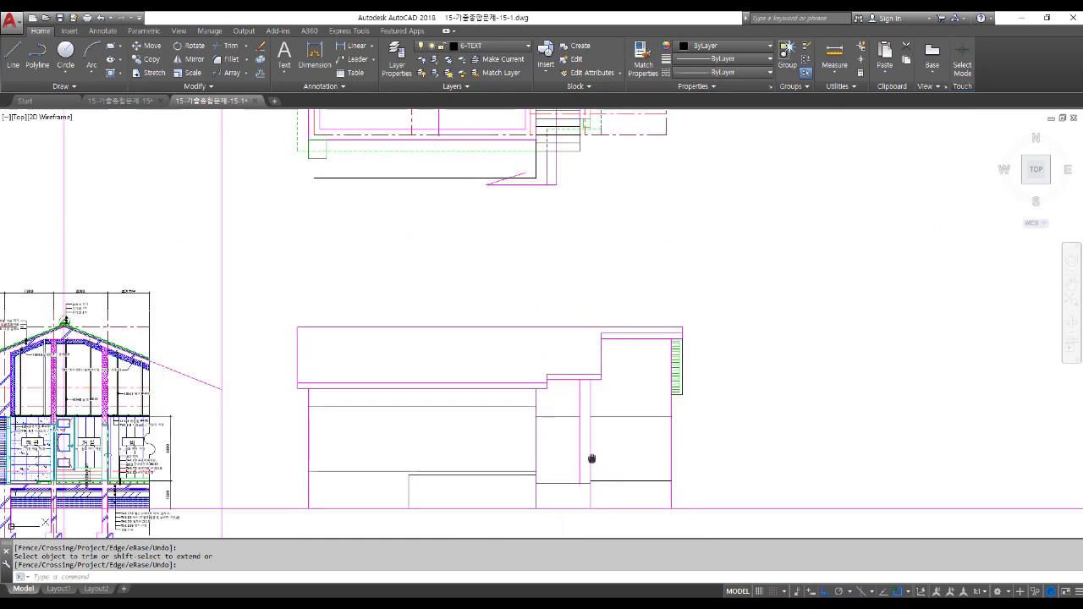
pyautogui.moveTo(591, 459); pyautogui.dragTo(579, 399, button='middle')
pyautogui.scroll(2, 562, 427)
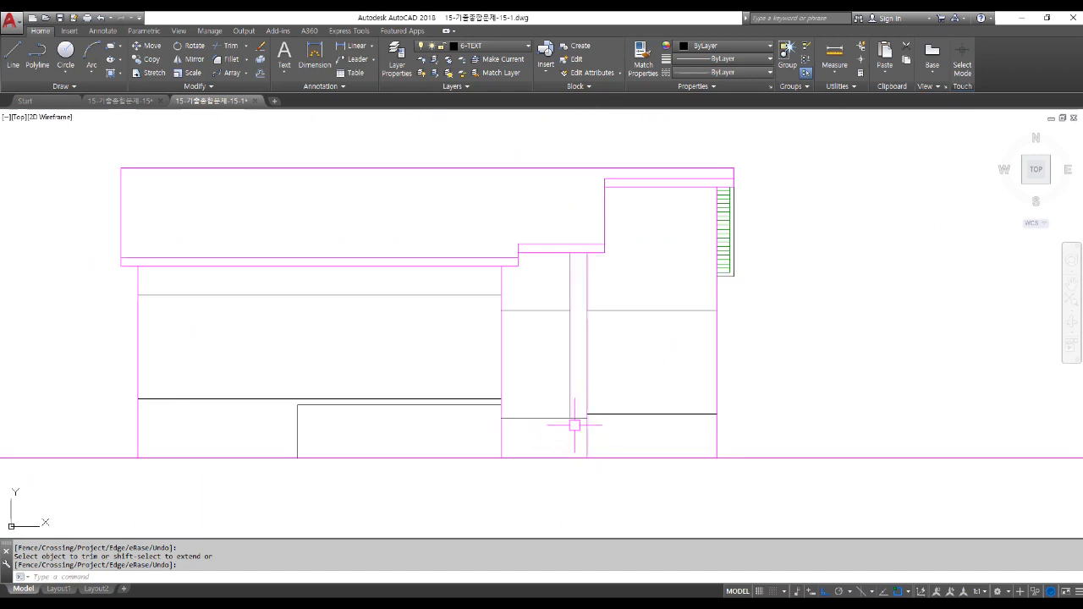
pyautogui.scroll(-5, 574, 427)
pyautogui.moveTo(573, 322); pyautogui.dragTo(568, 381, button='middle')
pyautogui.scroll(4, 558, 388)
pyautogui.scroll(6, 558, 389)
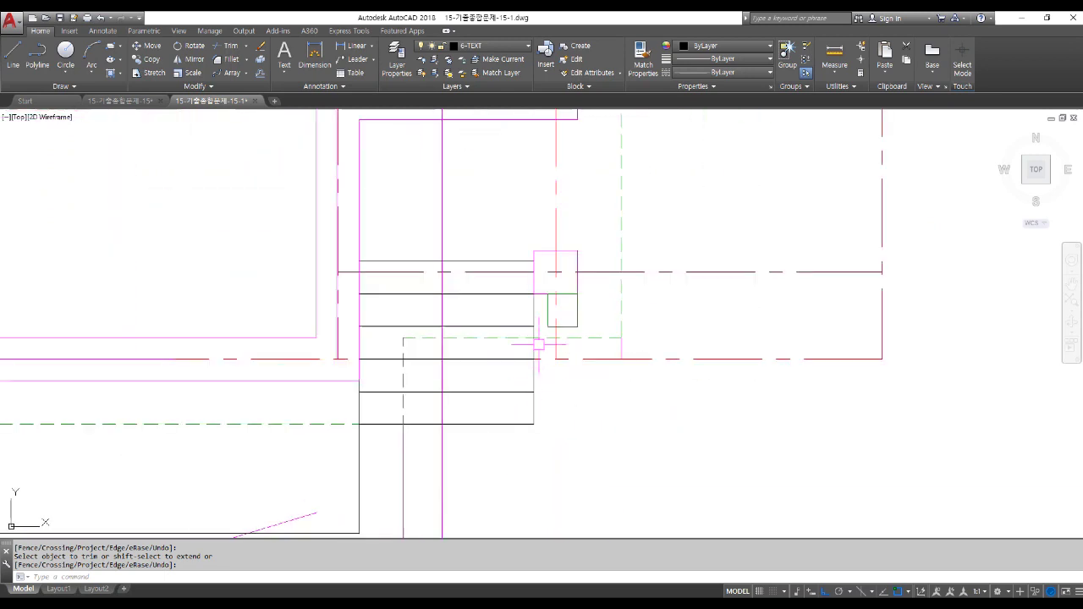
pyautogui.scroll(4, 533, 271)
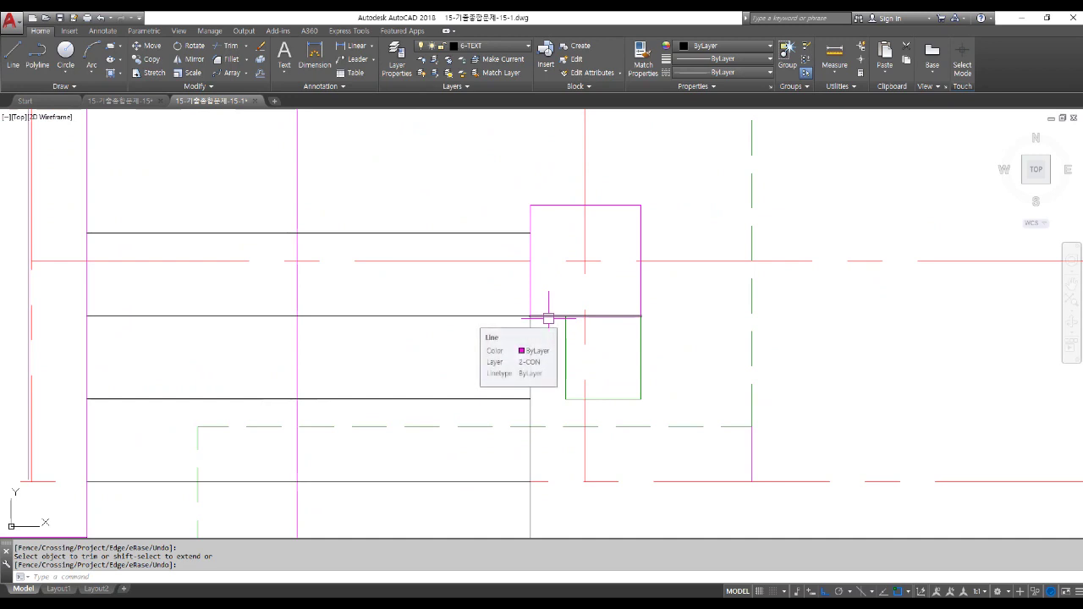
pyautogui.scroll(-4, 561, 313)
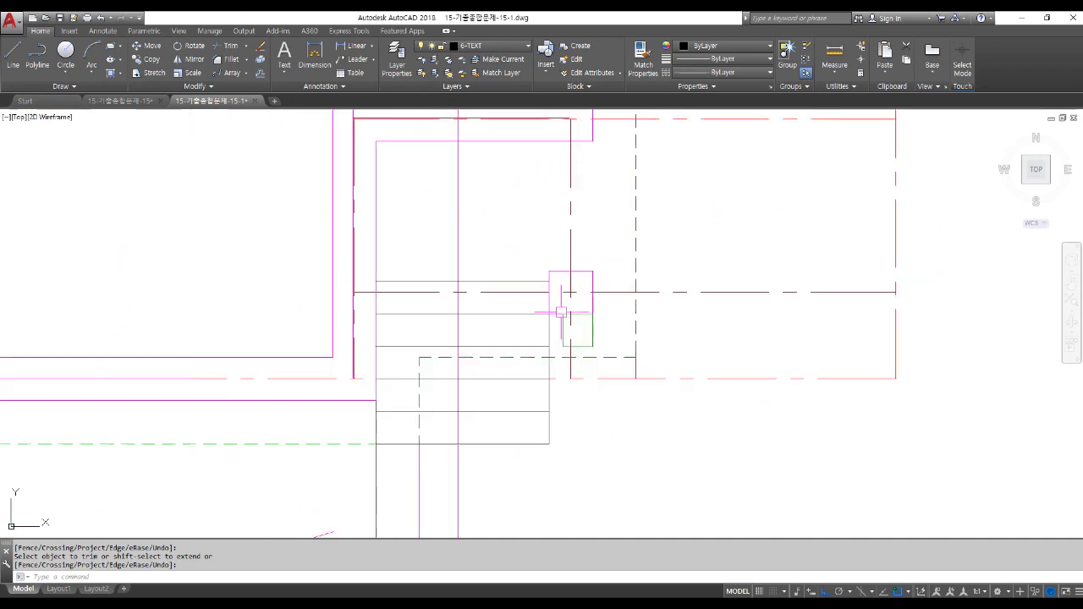
pyautogui.write('l')
pyautogui.press('space')
pyautogui.press('Escape')
pyautogui.press('Escape')
pyautogui.press('Escape')
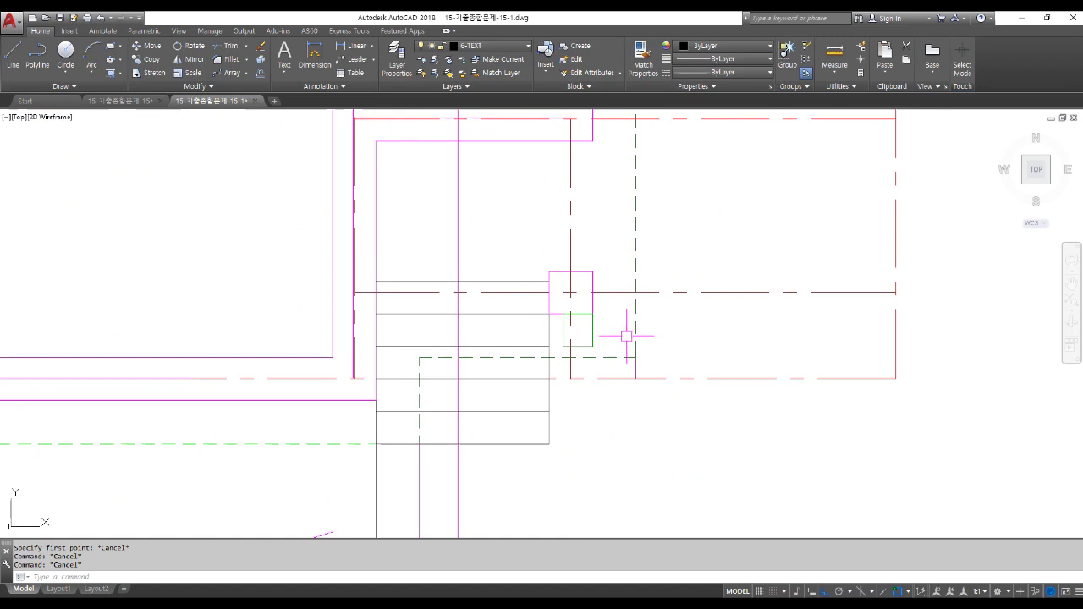
pyautogui.scroll(-8, 625, 338)
pyautogui.moveTo(618, 328); pyautogui.dragTo(583, 165, button='middle')
pyautogui.scroll(4, 595, 461)
pyautogui.scroll(2, 567, 429)
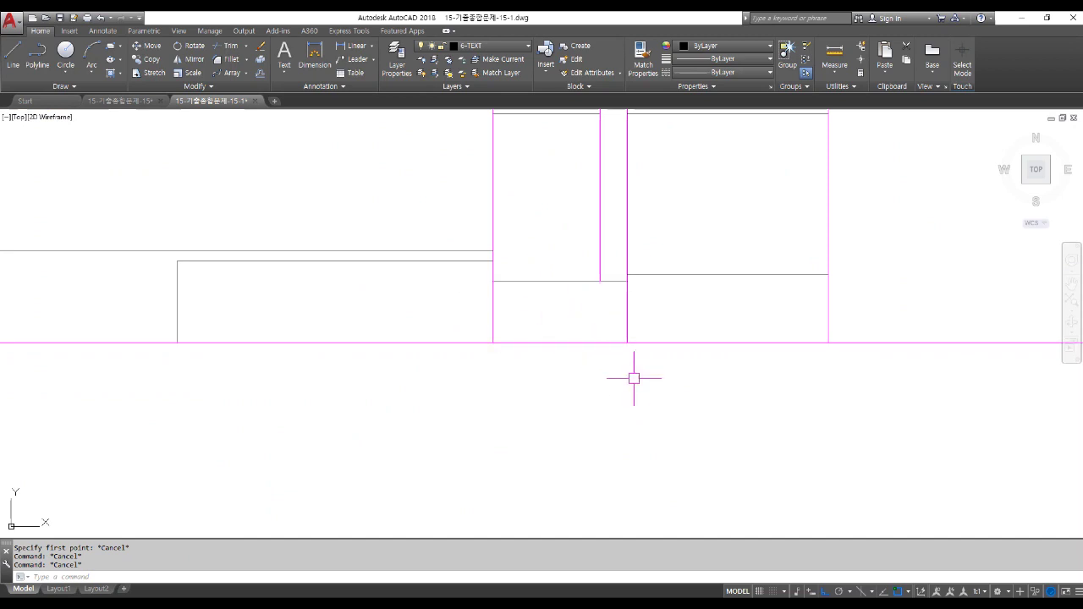
# Offset the magenta ground line 150 upward.
pyautogui.press('Return')
pyautogui.write('150')
pyautogui.press('Return')
pyautogui.click(612, 343)
pyautogui.click(604, 330)
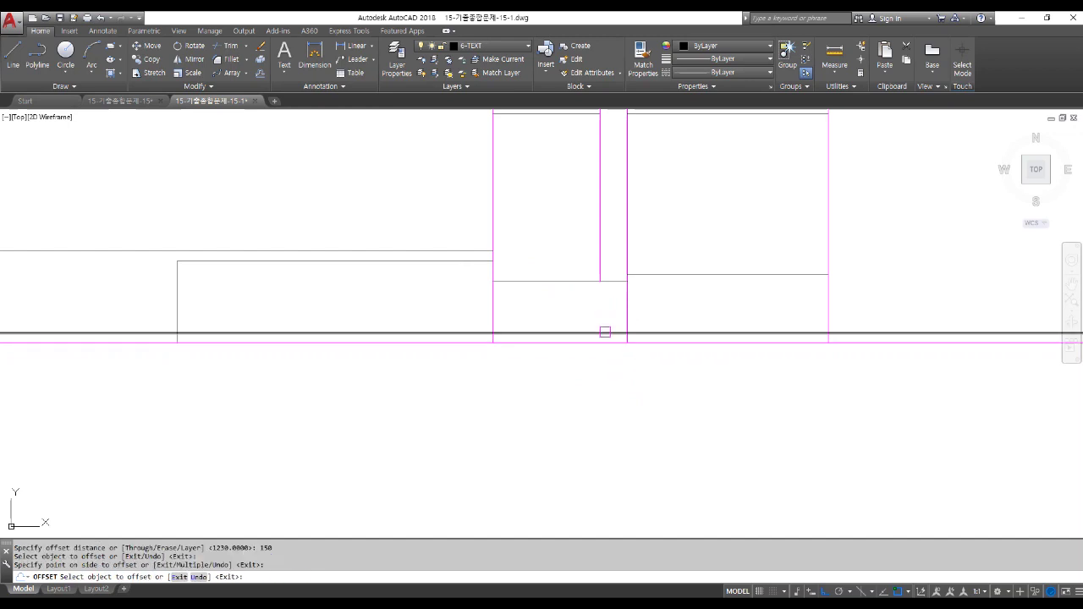
pyautogui.press('Escape')
# Trim the offset line back to the two window verticals, leaving a sill line.
pyautogui.write('tr')
pyautogui.press('space')
pyautogui.click(634, 316)
pyautogui.click(468, 304)
pyautogui.press('Return')
pyautogui.click(464, 332)
pyautogui.click(653, 333)
pyautogui.press('Return')
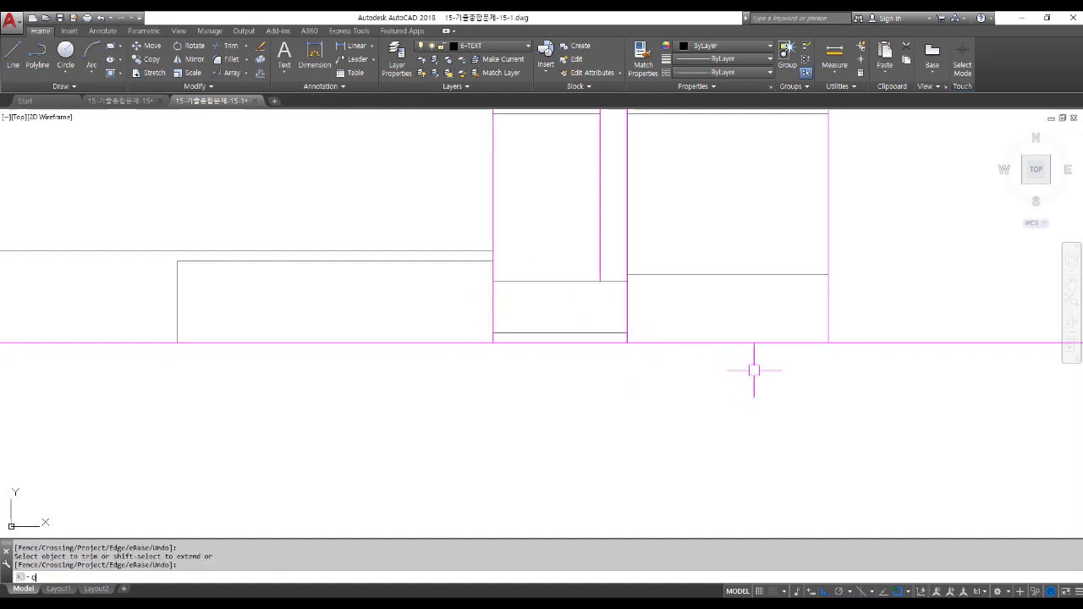
# Offset the sill line upward four times at 150 spacing.
pyautogui.write('o')
pyautogui.press('space')
pyautogui.press('Return')
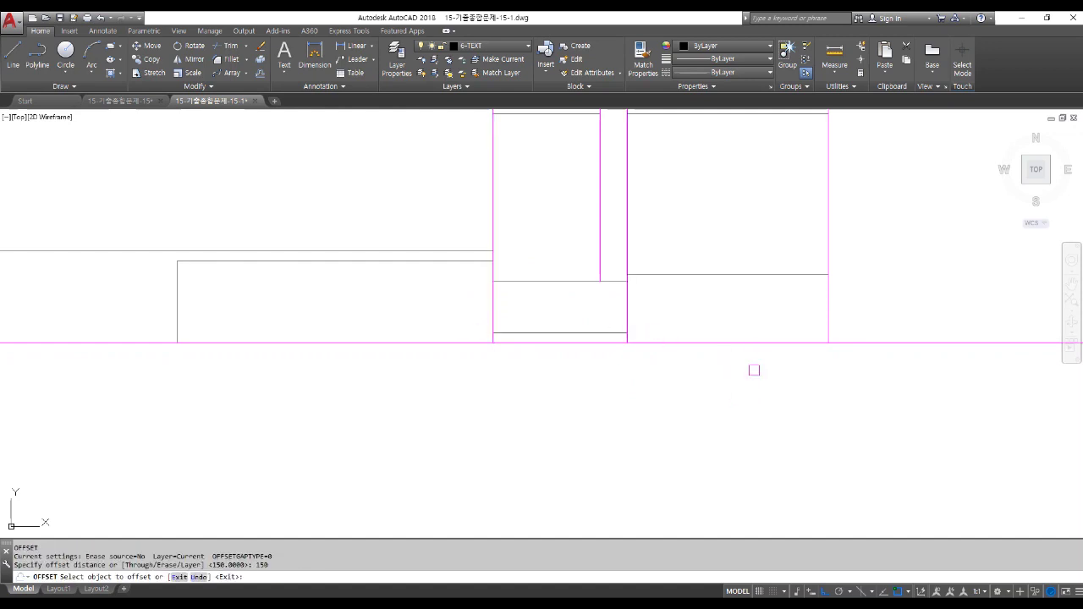
pyautogui.click(606, 333)
pyautogui.click(597, 314)
pyautogui.click(592, 322)
pyautogui.click(592, 310)
pyautogui.click(593, 313)
pyautogui.click(582, 292)
pyautogui.click(591, 303)
pyautogui.click(585, 269)
pyautogui.press('Return')
pyautogui.scroll(2, 624, 285)
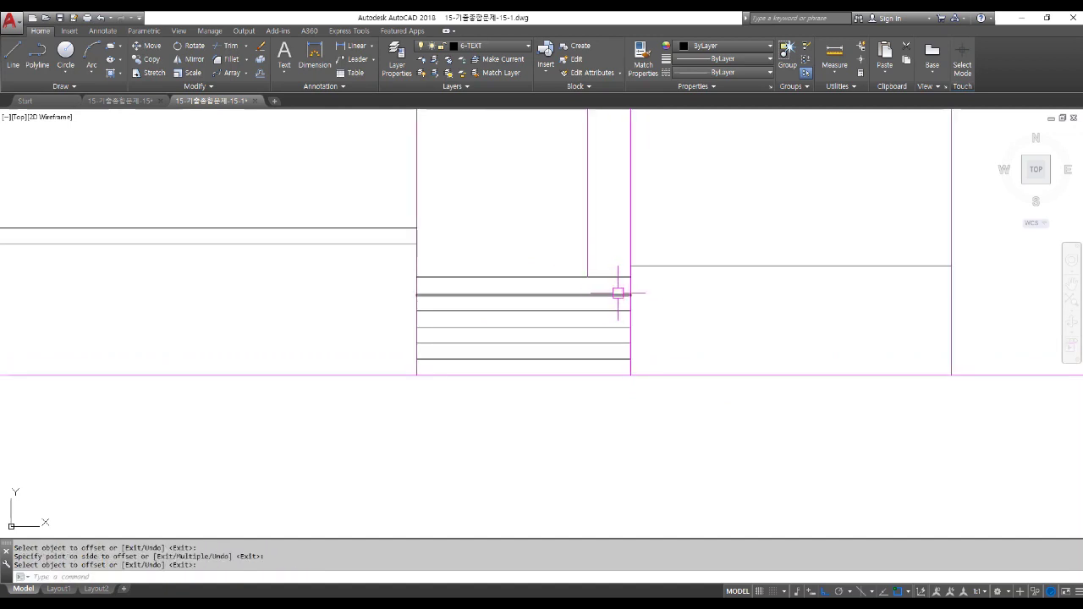
# Extend the vertical stair-side line down to the horizontal boundary line.
pyautogui.write('ex')
pyautogui.press('Return')
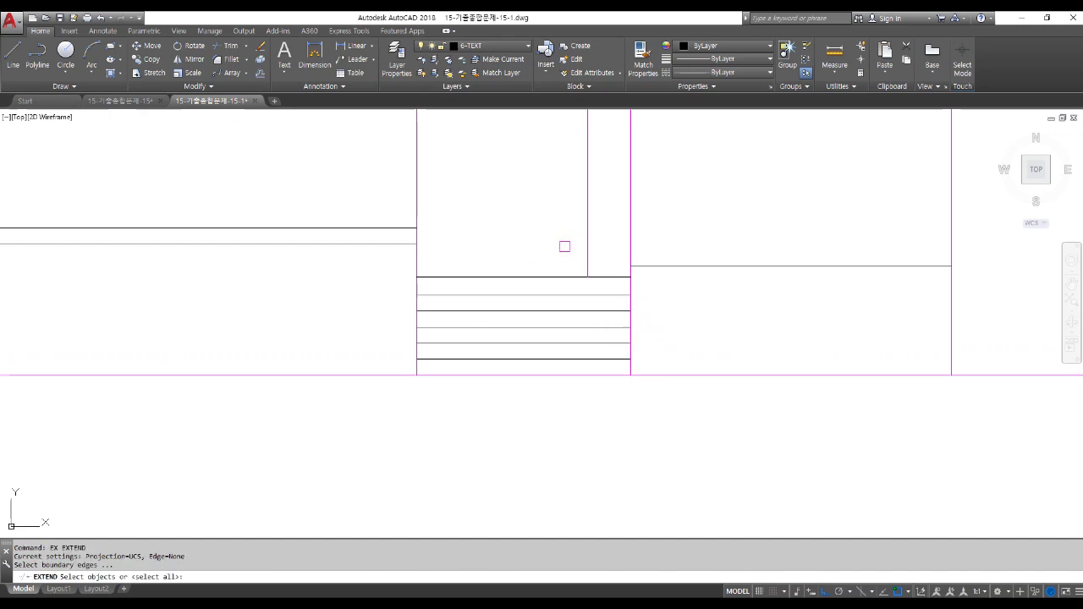
pyautogui.click(600, 277)
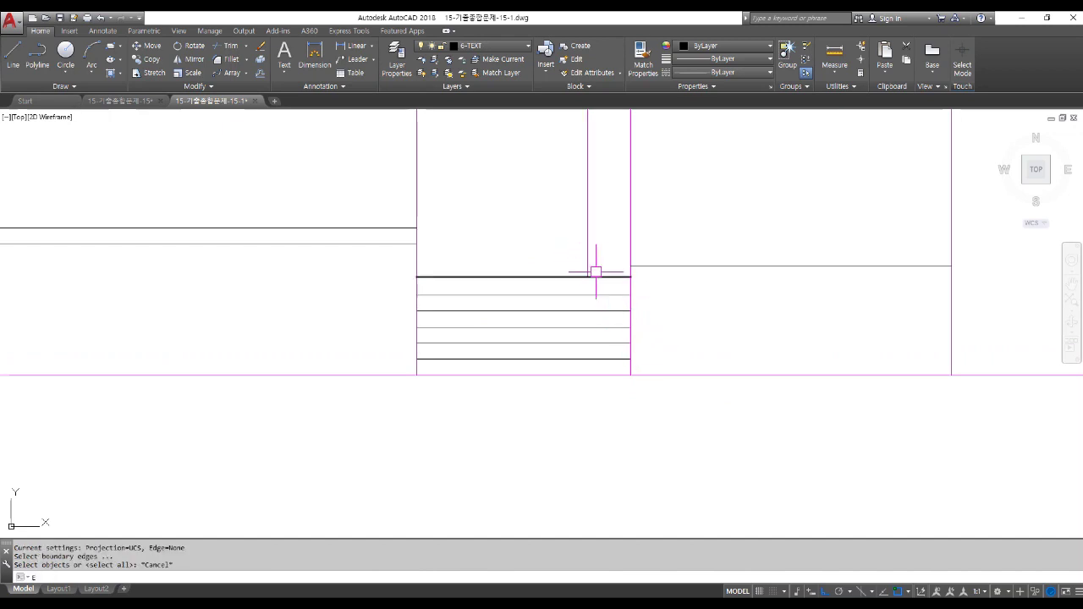
pyautogui.press('Return')
pyautogui.click(588, 259)
pyautogui.press('Return')
# Trim off the short leftover stub and bring the floor plan back into view.
pyautogui.write('tr')
pyautogui.press('Return')
pyautogui.press('Return')
pyautogui.click(609, 276)
pyautogui.press('Return')
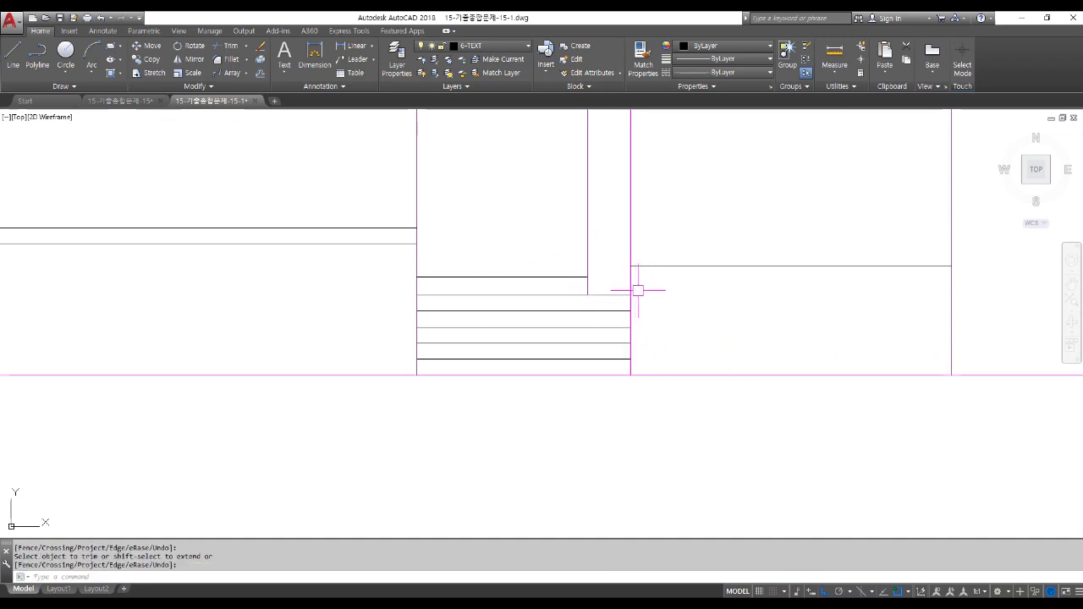
pyautogui.scroll(-4, 638, 290)
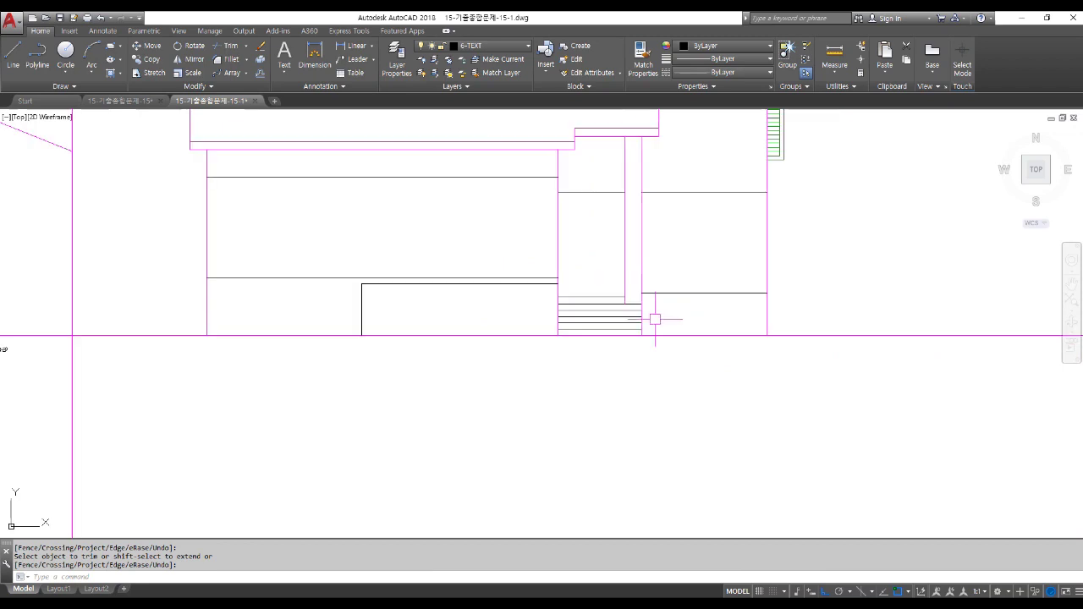
pyautogui.scroll(-3, 654, 319)
pyautogui.moveTo(650, 174); pyautogui.dragTo(664, 364, button='middle')
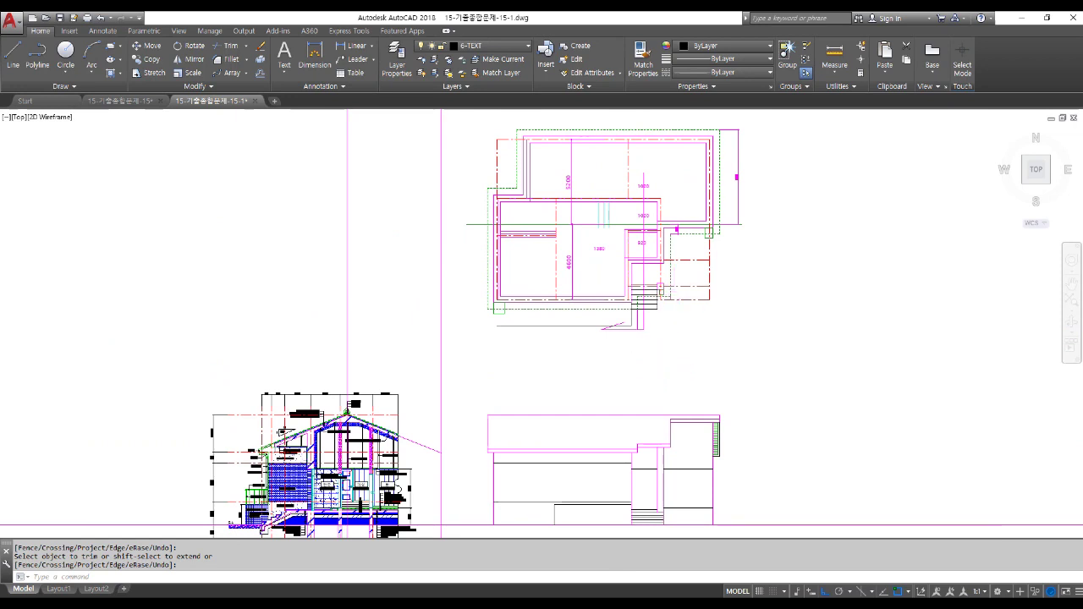
pyautogui.scroll(5, 640, 290)
# Trim away the box's bottom edge, then make a first, cancelled stretch attempt.
pyautogui.click(630, 296)
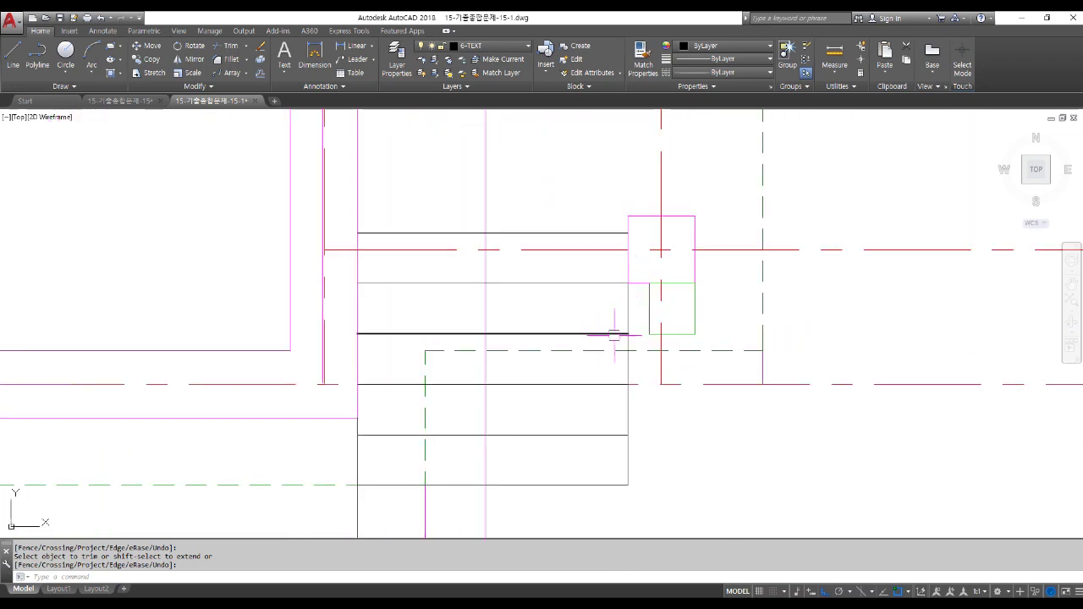
pyautogui.press('Return')
pyautogui.write('s')
pyautogui.press('Return')
pyautogui.click(636, 497)
pyautogui.click(599, 314)
pyautogui.press('Return')
pyautogui.click(687, 471)
pyautogui.press('Escape')
pyautogui.press('Return')
# Stretch the stair lines rightward using a crossing window around their ends.
pyautogui.click(641, 462)
pyautogui.click(582, 321)
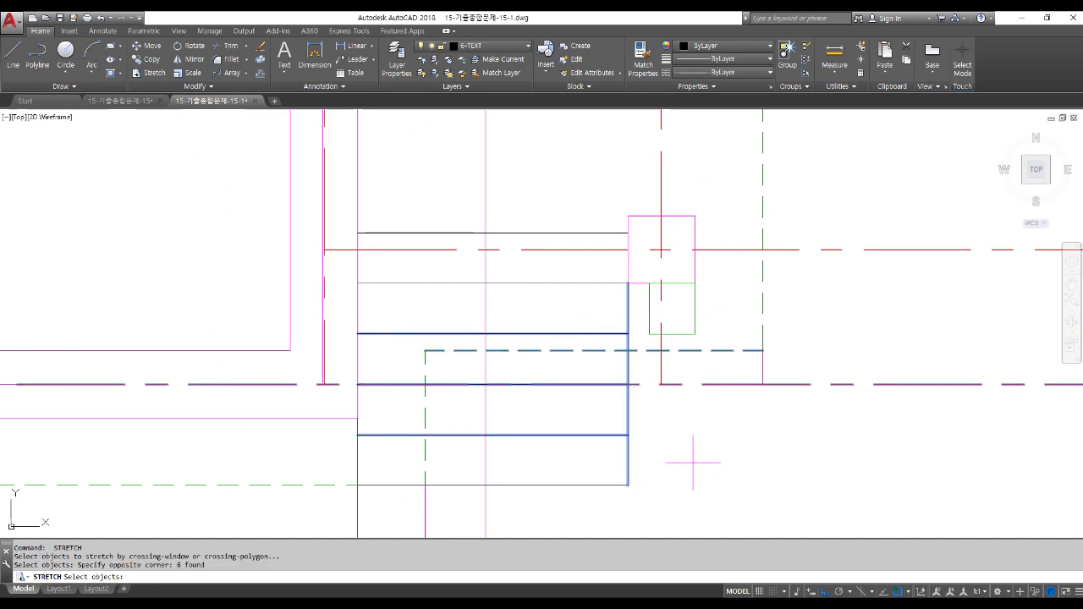
pyautogui.press('Return')
pyautogui.click(693, 462)
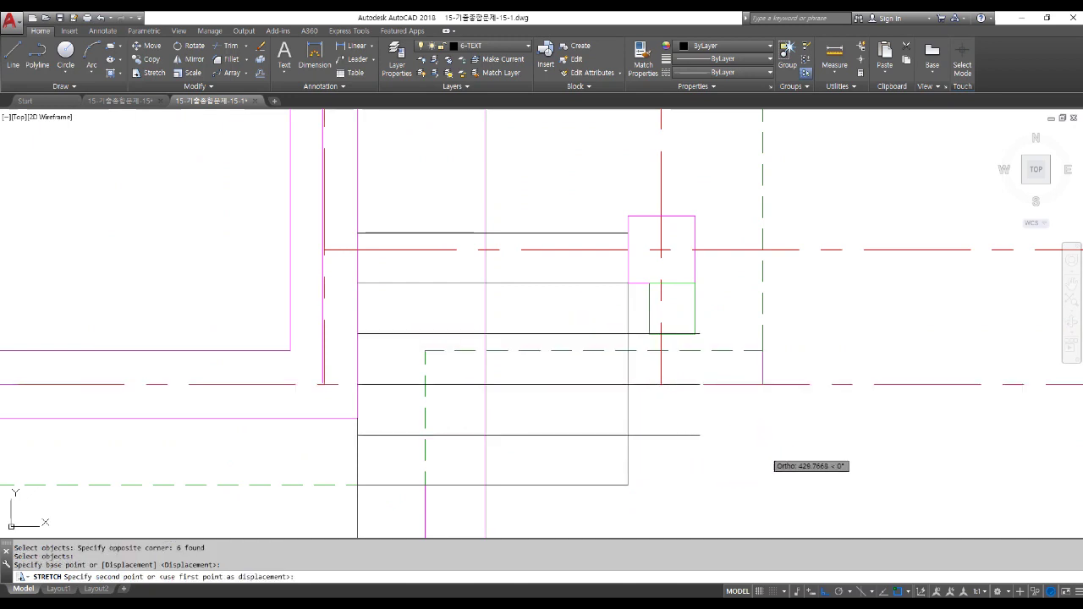
pyautogui.click(627, 457)
# Move the closing vertical line right to the stair lines' new ends.
pyautogui.write('m')
pyautogui.press('Return')
pyautogui.click(627, 455)
pyautogui.press('Return')
pyautogui.click(627, 283)
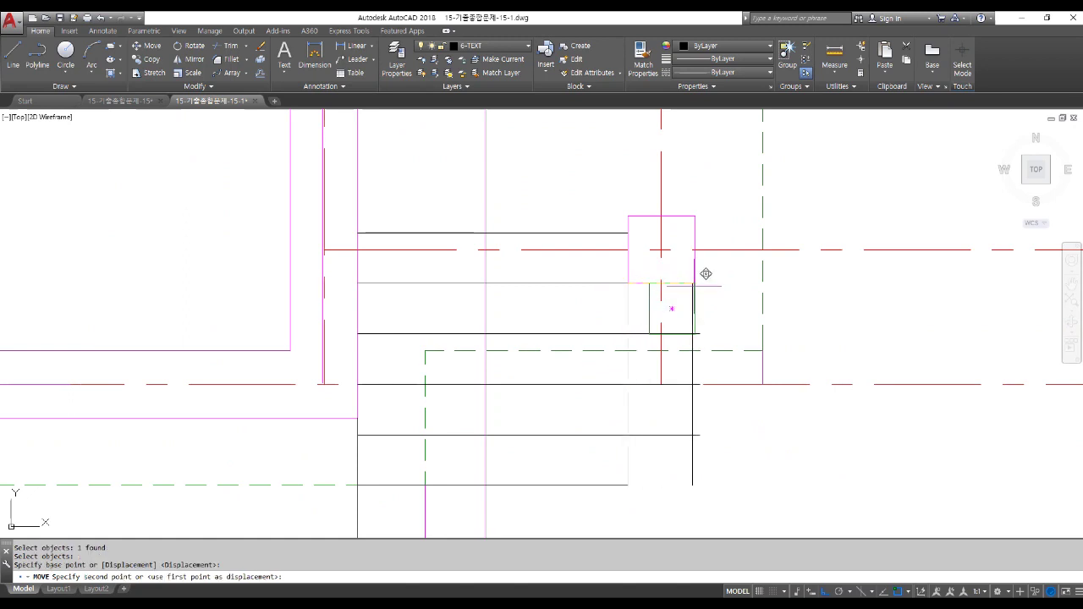
pyautogui.click(694, 283)
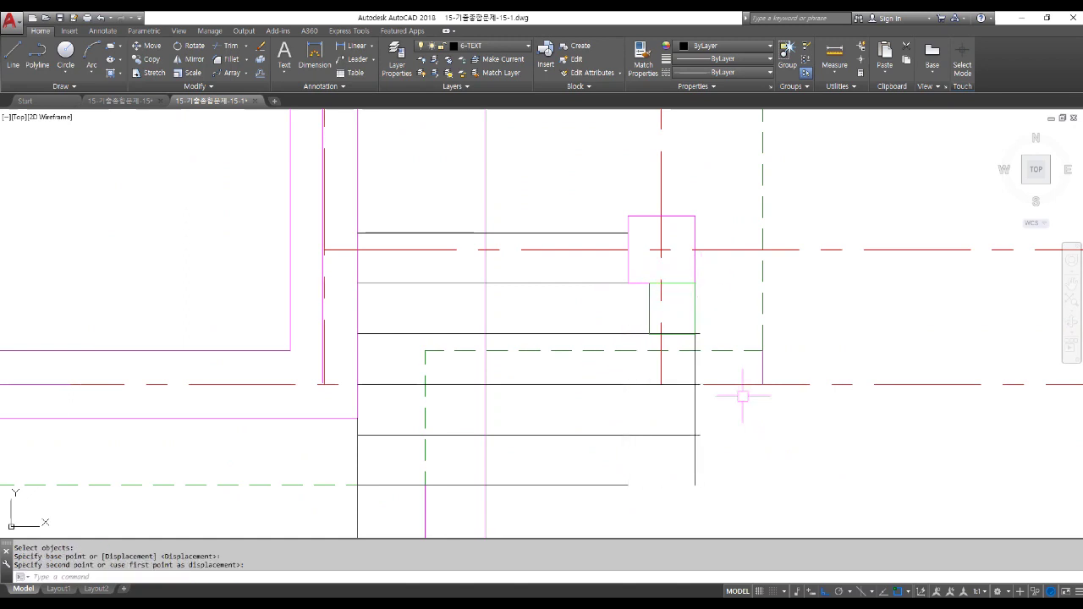
pyautogui.scroll(-2, 738, 393)
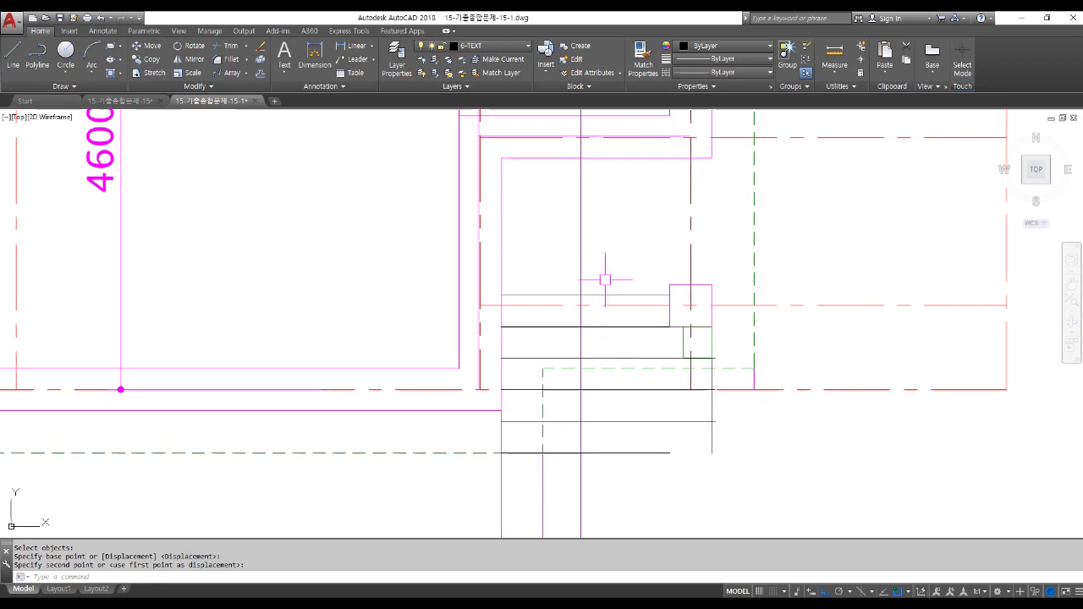
# Extend the magenta vertical wall line downward with EXTEND.
pyautogui.scroll(-5, 618, 267)
pyautogui.scroll(-3, 619, 271)
pyautogui.moveTo(648, 470); pyautogui.dragTo(648, 423, button='middle')
pyautogui.scroll(10, 648, 423)
pyautogui.write('ex')
pyautogui.press('Return')
# Trim the short horizontal piece and shift-extend the wall line to the black stair line.
pyautogui.press('Return')
pyautogui.click(650, 414)
pyautogui.write('tr')
pyautogui.press('Return')
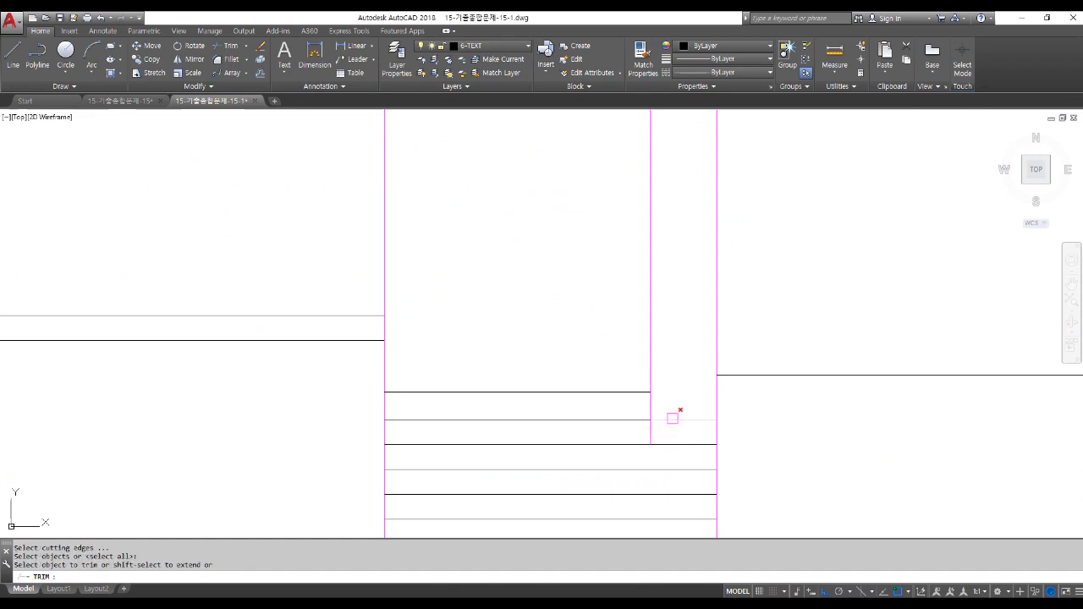
pyautogui.press('Return')
pyautogui.click(648, 406)
pyautogui.keyDown('shift'); pyautogui.click(650, 430); pyautogui.keyUp('shift')
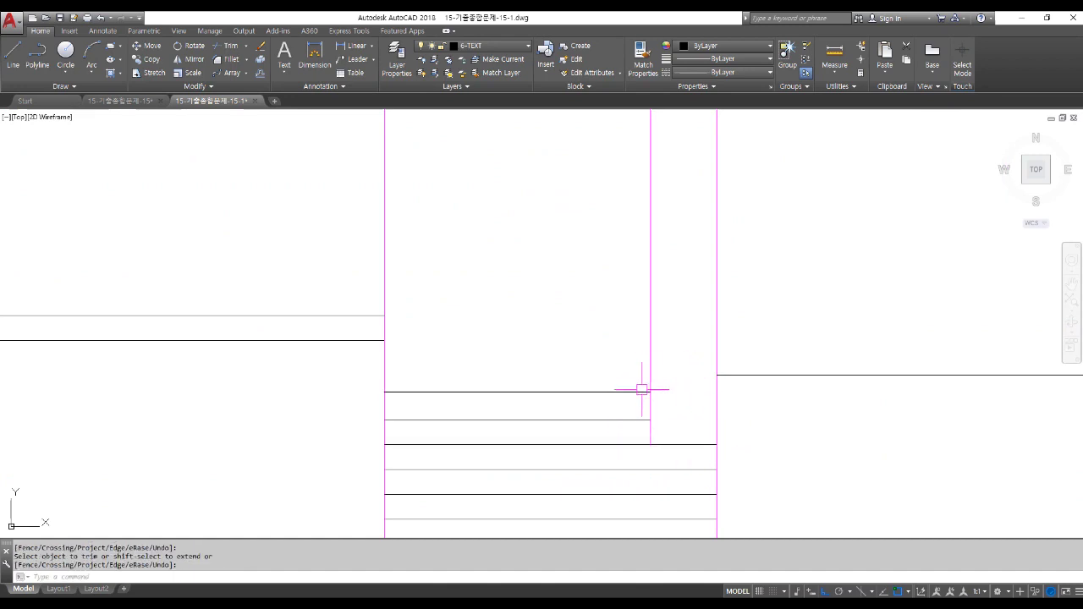
pyautogui.scroll(-2, 643, 389)
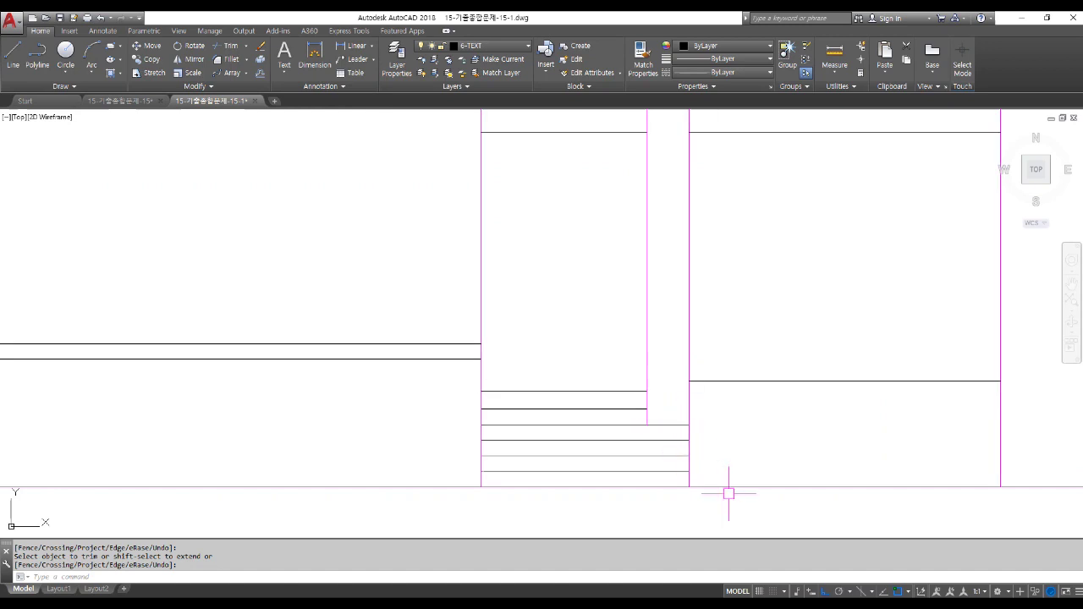
pyautogui.scroll(-4, 728, 494)
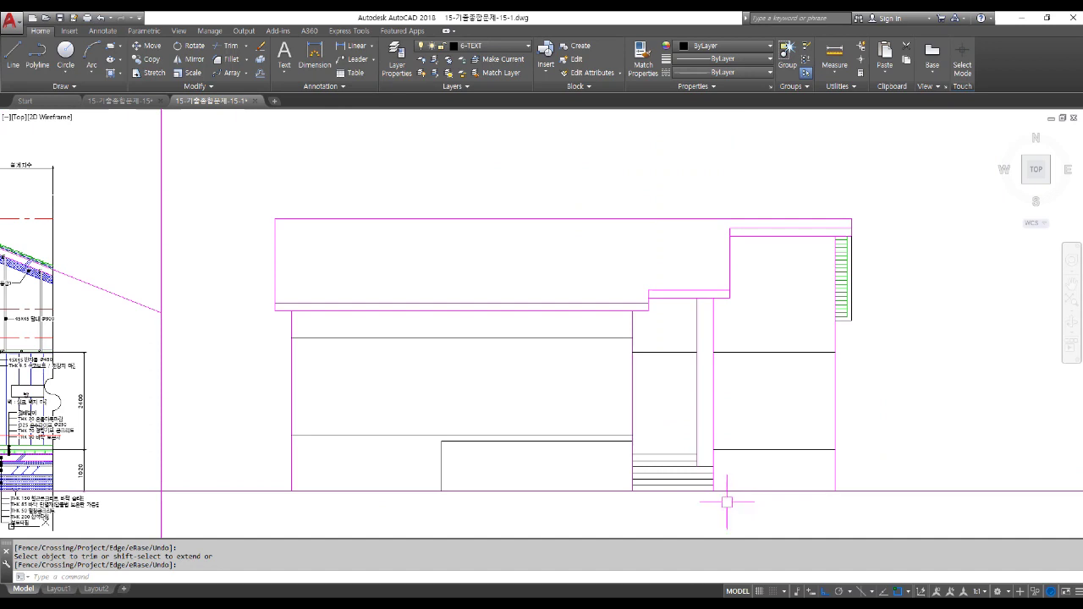
pyautogui.scroll(-4, 726, 502)
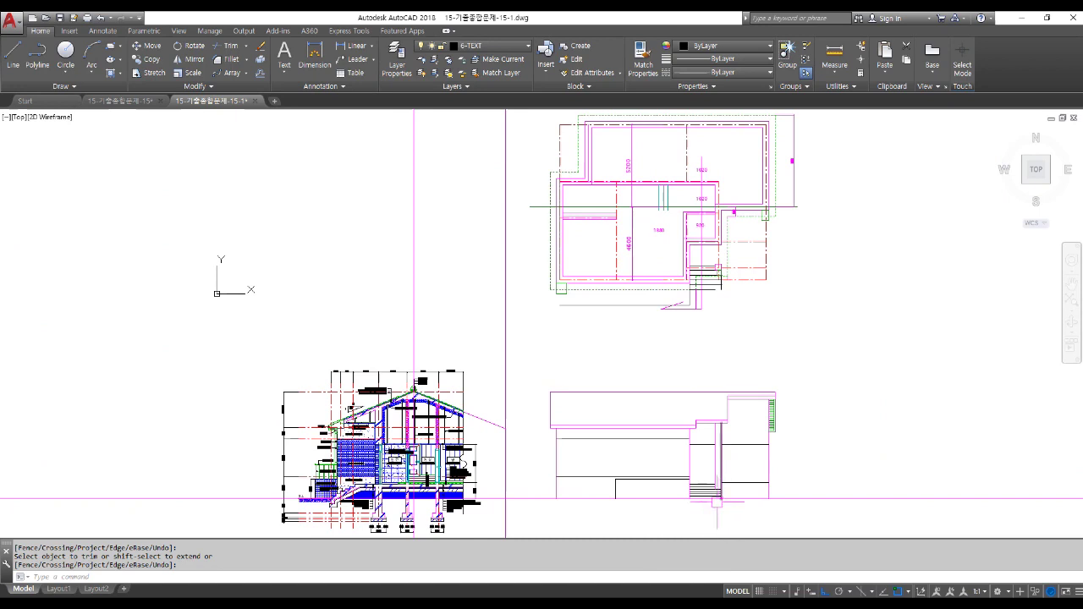
pyautogui.scroll(6, 745, 270)
pyautogui.press('Return')
pyautogui.click(653, 310)
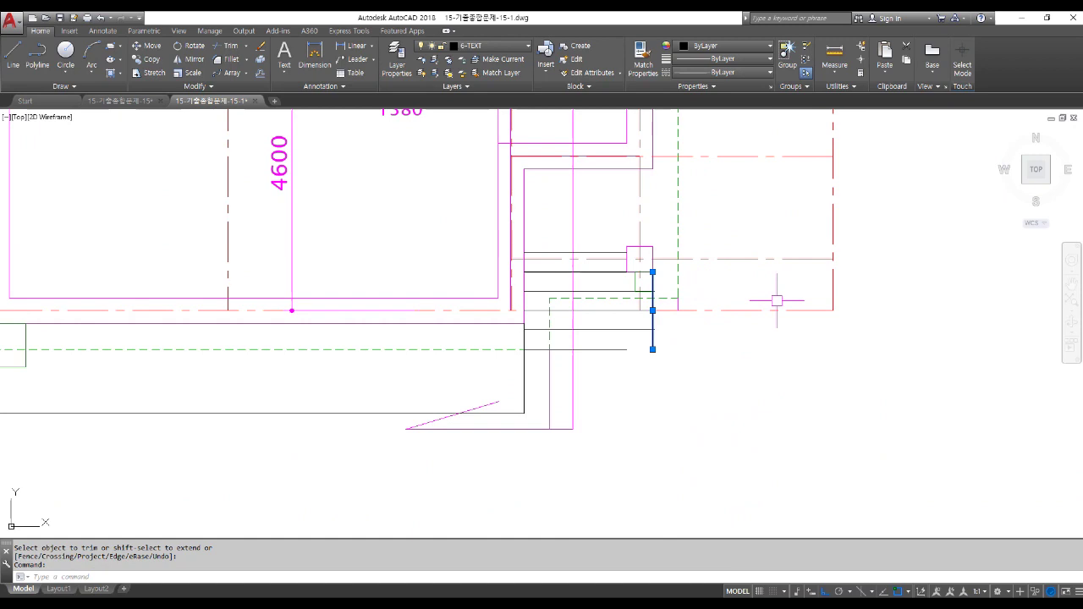
pyautogui.scroll(-5, 777, 300)
pyautogui.press('Escape')
pyautogui.press('Escape')
pyautogui.press('Escape')
pyautogui.moveTo(725, 406); pyautogui.dragTo(602, 228, button='middle')
pyautogui.scroll(8, 602, 229)
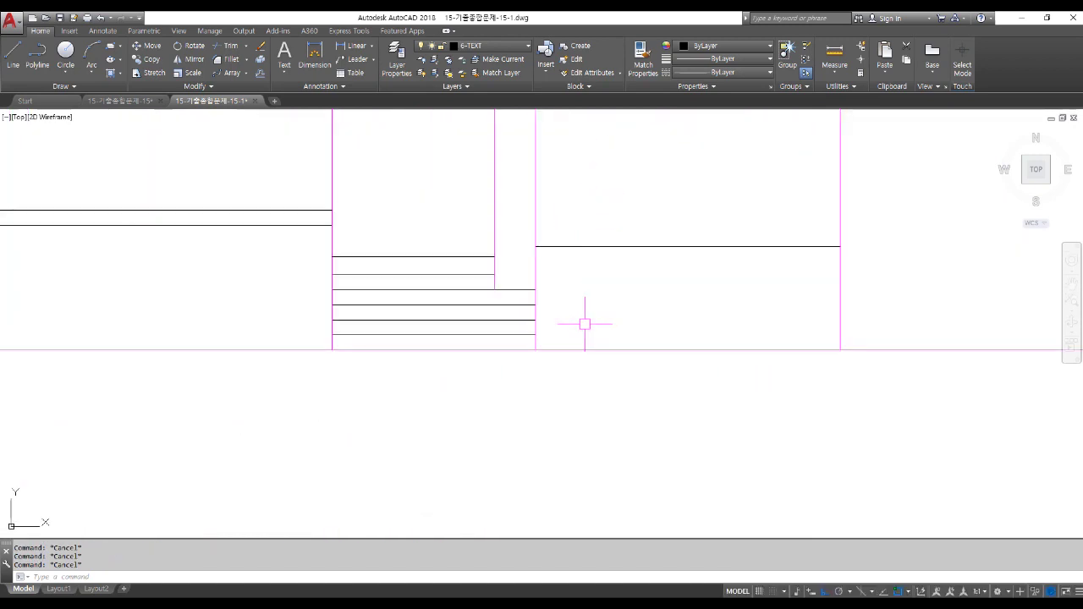
# Offset five successive vertical lines 300 apart to the right of the stair.
pyautogui.press('Return')
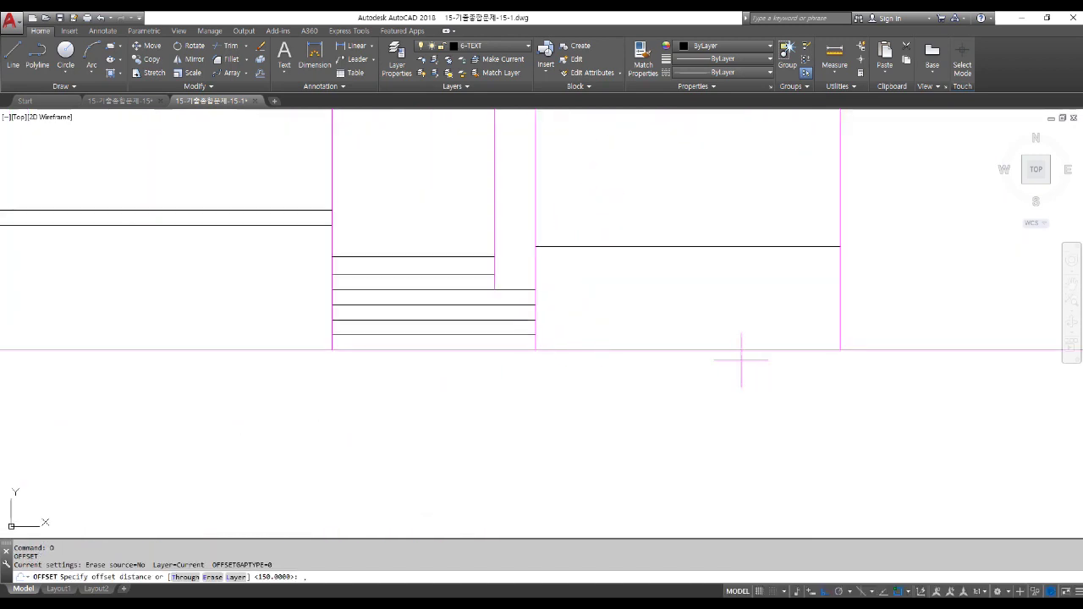
pyautogui.write('300')
pyautogui.press('Return')
pyautogui.click(537, 311)
pyautogui.click(572, 312)
pyautogui.click(572, 307)
pyautogui.click(609, 308)
pyautogui.click(596, 302)
pyautogui.click(636, 311)
pyautogui.click(626, 305)
pyautogui.click(677, 309)
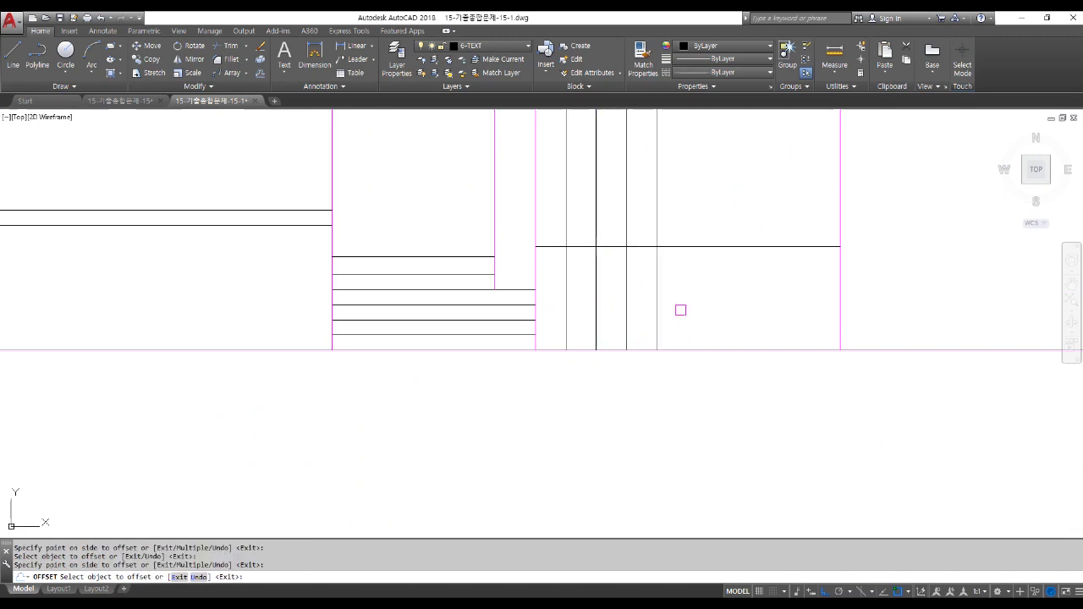
pyautogui.click(662, 298)
pyautogui.click(711, 298)
pyautogui.press('Return')
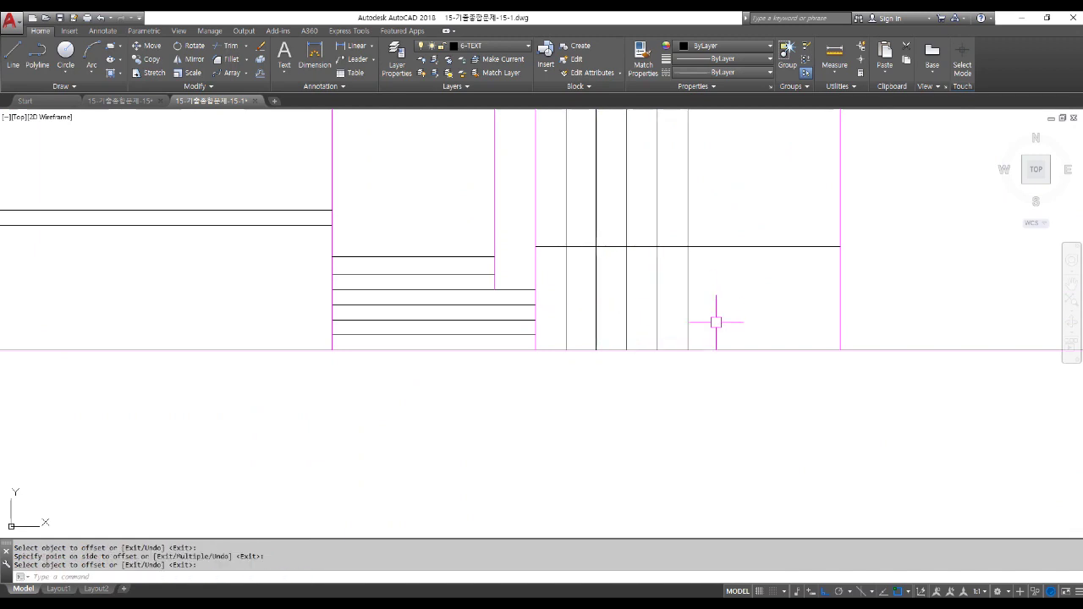
pyautogui.press('Return')
pyautogui.press('Escape')
pyautogui.press('Escape')
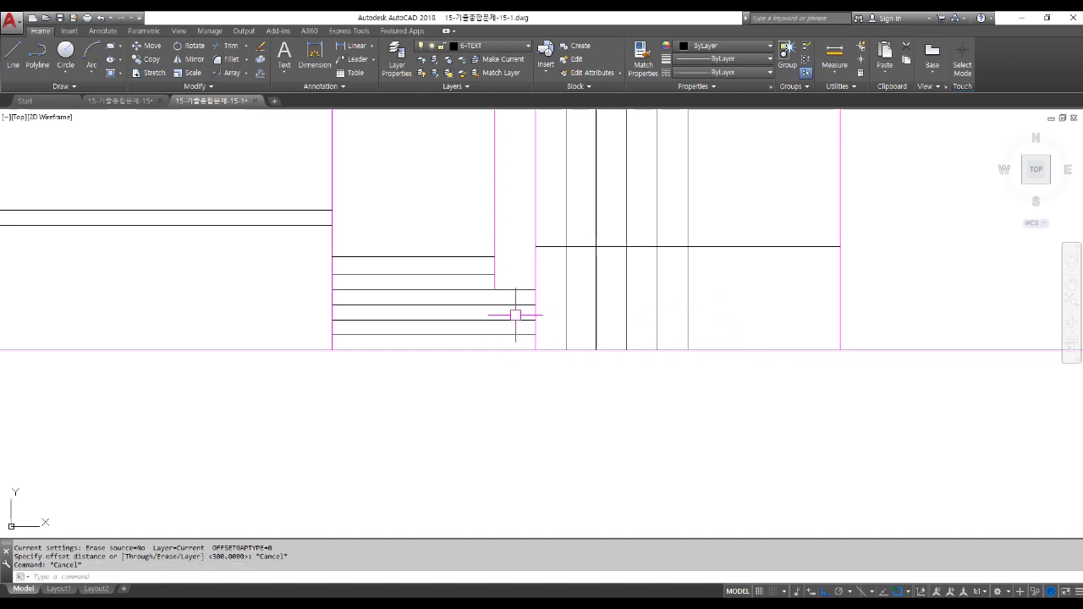
# Stretch the stair's horizontal lines rightward across the new vertical lines.
pyautogui.write('s')
pyautogui.press('Return')
pyautogui.click(555, 340)
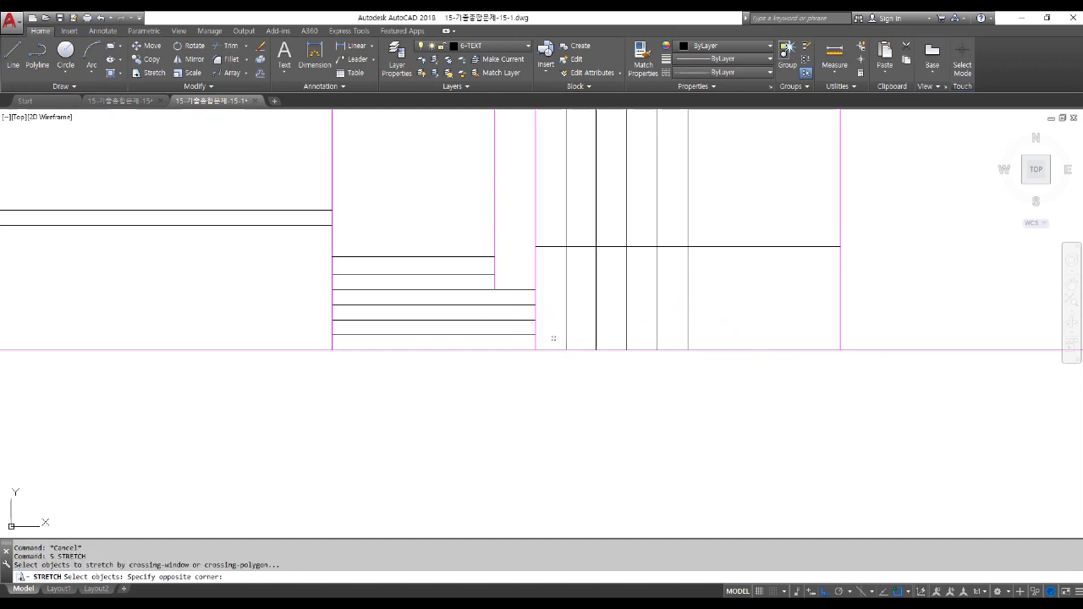
pyautogui.click(528, 291)
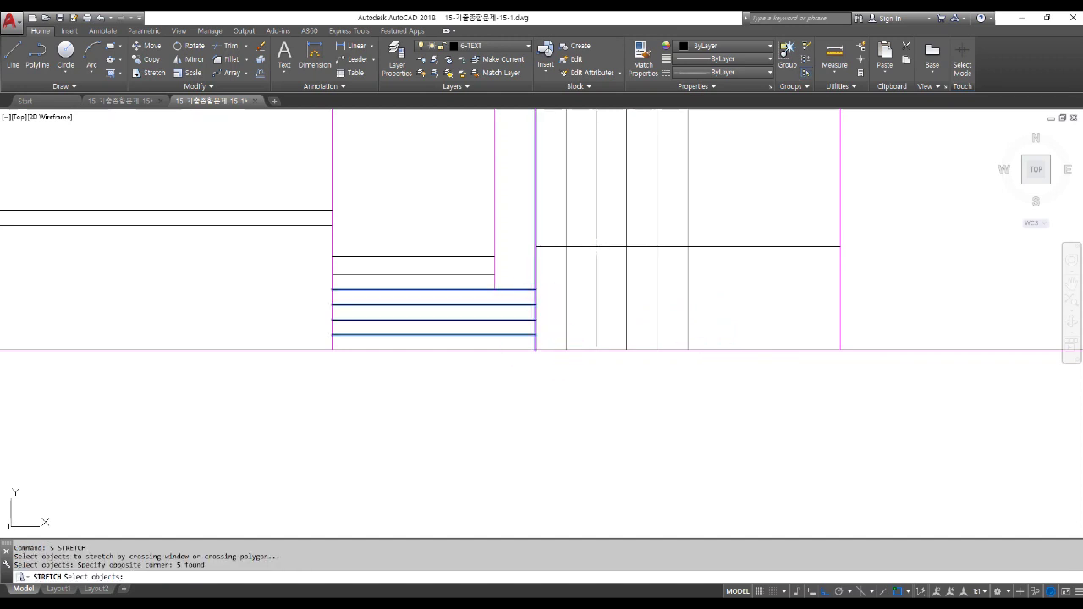
pyautogui.press('Return')
pyautogui.click(553, 396)
pyautogui.click(713, 398)
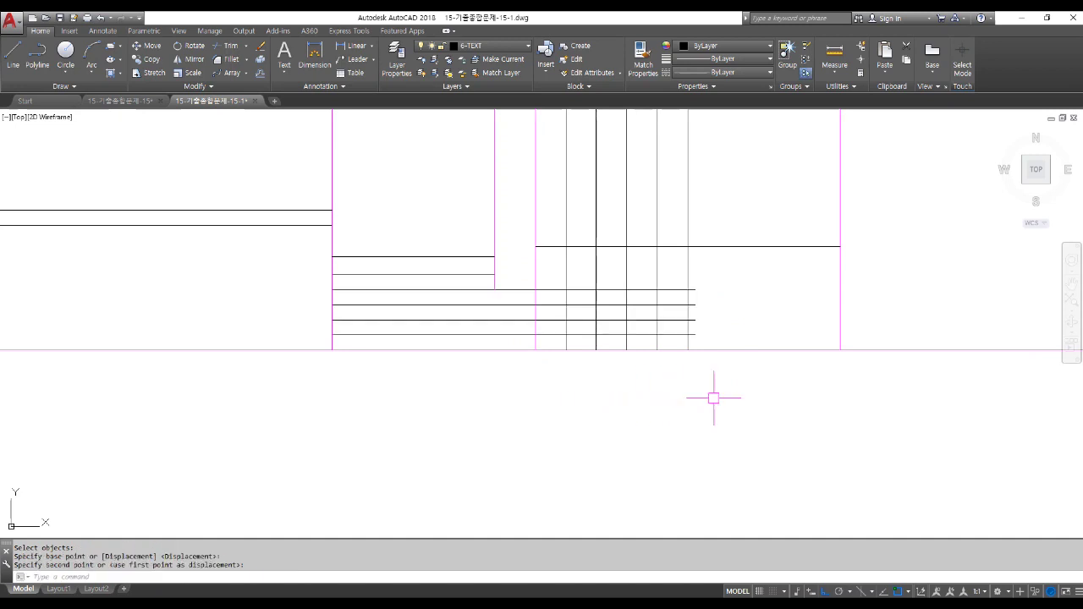
pyautogui.click(494, 274)
pyautogui.click(495, 281)
pyautogui.press('Escape')
# Stretch the two upper horizontal lines rightward to match.
pyautogui.write('s')
pyautogui.press('Return')
pyautogui.click(513, 284)
pyautogui.click(471, 246)
pyautogui.press('Return')
pyautogui.click(541, 450)
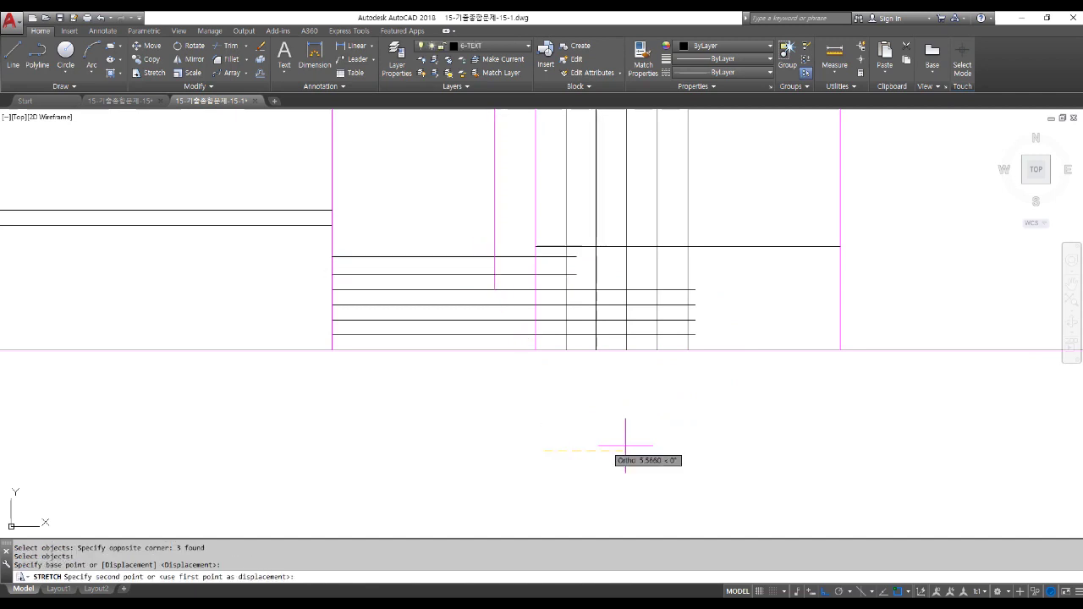
pyautogui.click(705, 440)
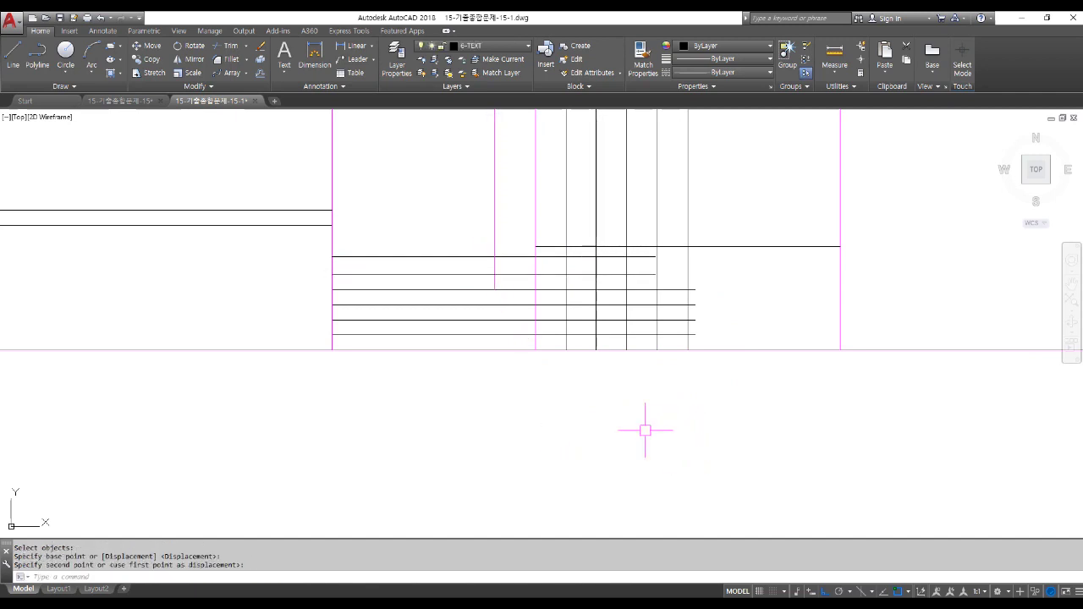
pyautogui.scroll(2, 557, 260)
pyautogui.write('f')
pyautogui.press('Return')
# Fillet the top stair corner and trim the horizontal segments inside a crossing window.
pyautogui.click(557, 253)
pyautogui.click(572, 262)
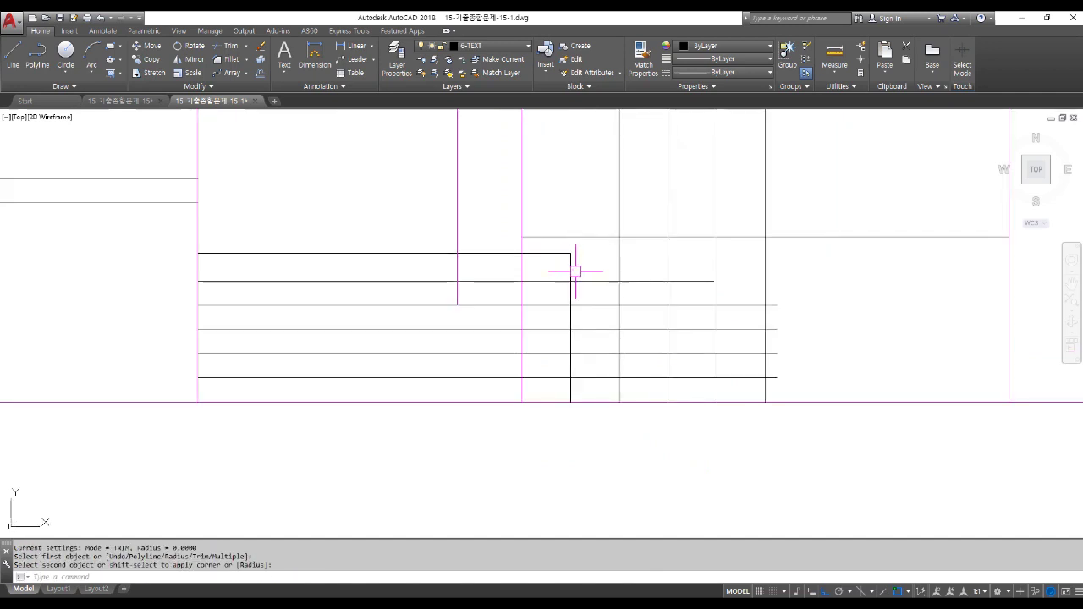
pyautogui.press('Return')
pyautogui.press('Escape')
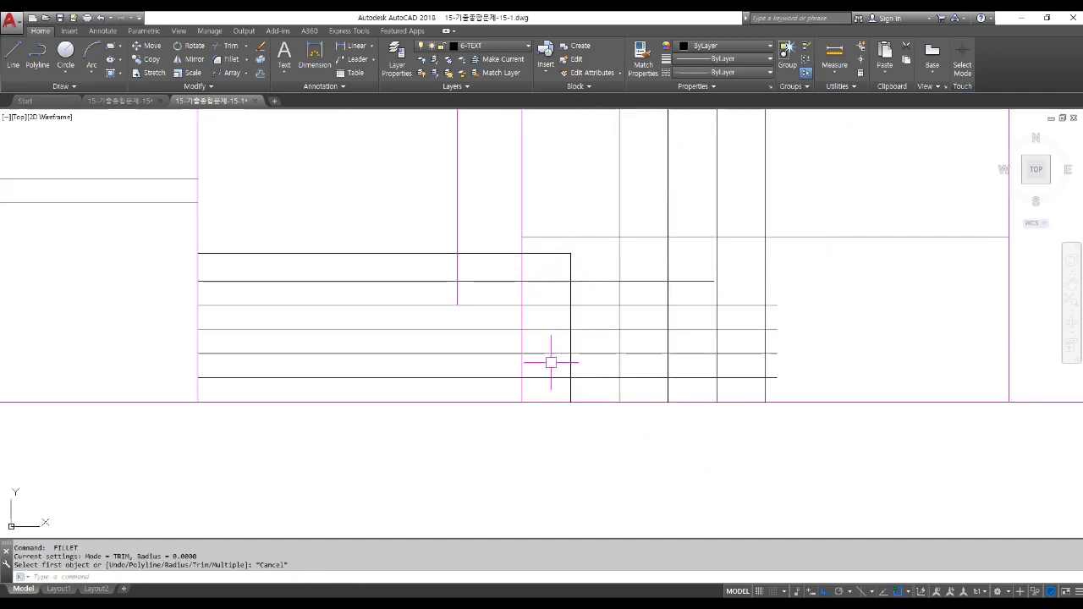
pyautogui.write('tr')
pyautogui.press('Return')
pyautogui.press('Return')
pyautogui.click(551, 388)
pyautogui.click(547, 269)
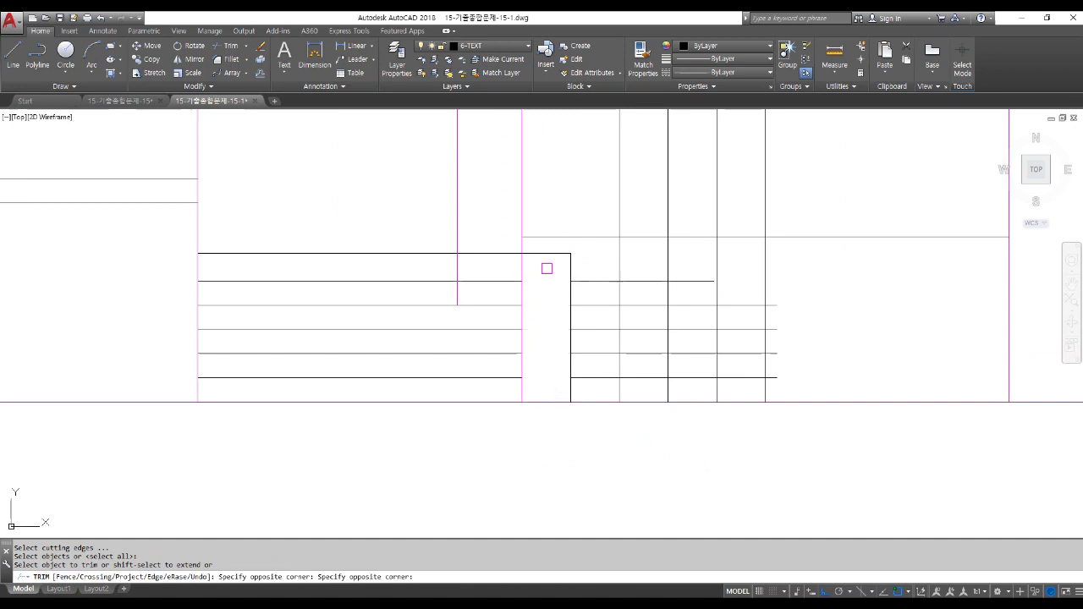
pyautogui.press('Return')
# Fillet the first four stair step corners so treads and risers meet.
pyautogui.write('f')
pyautogui.press('Return')
pyautogui.click(568, 264)
pyautogui.click(588, 280)
pyautogui.press('Return')
pyautogui.click(597, 282)
pyautogui.click(622, 296)
pyautogui.press('Return')
pyautogui.click(620, 292)
pyautogui.click(635, 306)
pyautogui.press('Return')
pyautogui.click(661, 306)
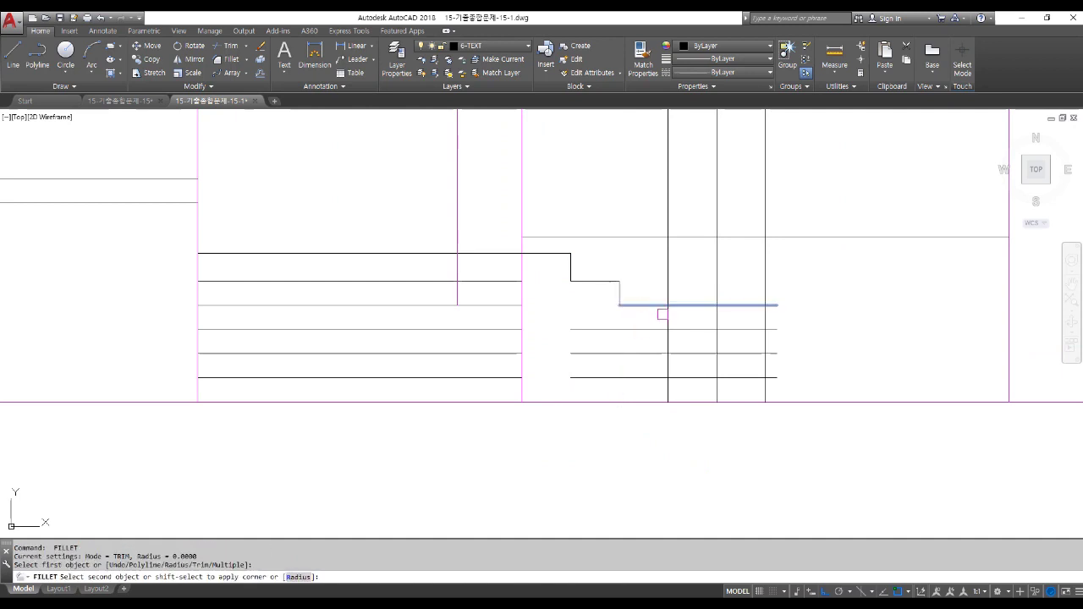
pyautogui.click(669, 317)
# Fillet the next four step corners down to the lowest tread.
pyautogui.press('Return')
pyautogui.click(668, 318)
pyautogui.click(681, 331)
pyautogui.press('Return')
pyautogui.click(713, 330)
pyautogui.click(718, 344)
pyautogui.press('Return')
pyautogui.click(717, 339)
pyautogui.click(758, 353)
pyautogui.press('Return')
pyautogui.click(755, 353)
pyautogui.click(767, 365)
# Offset the last riser line 300 to the right.
pyautogui.write('s')
pyautogui.press('Return')
pyautogui.click(820, 372)
pyautogui.press('Escape')
pyautogui.press('Escape')
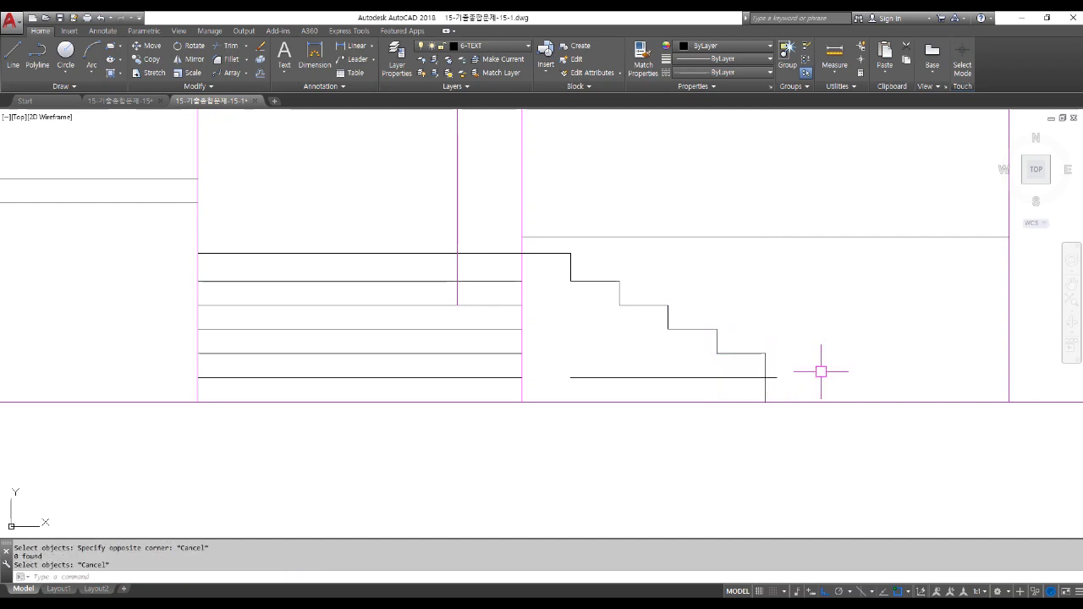
pyautogui.write('O300')
pyautogui.press('Return')
pyautogui.press('Escape')
pyautogui.write('o')
pyautogui.press('Return')
pyautogui.write('300')
pyautogui.press('Return')
pyautogui.click(766, 364)
pyautogui.click(813, 361)
pyautogui.press('Return')
# Fillet the bottom tread to the new riser and close the lowest step corner.
pyautogui.write('f')
pyautogui.press('Return')
pyautogui.click(752, 378)
pyautogui.click(814, 396)
pyautogui.press('Return')
pyautogui.click(766, 364)
pyautogui.click(784, 377)
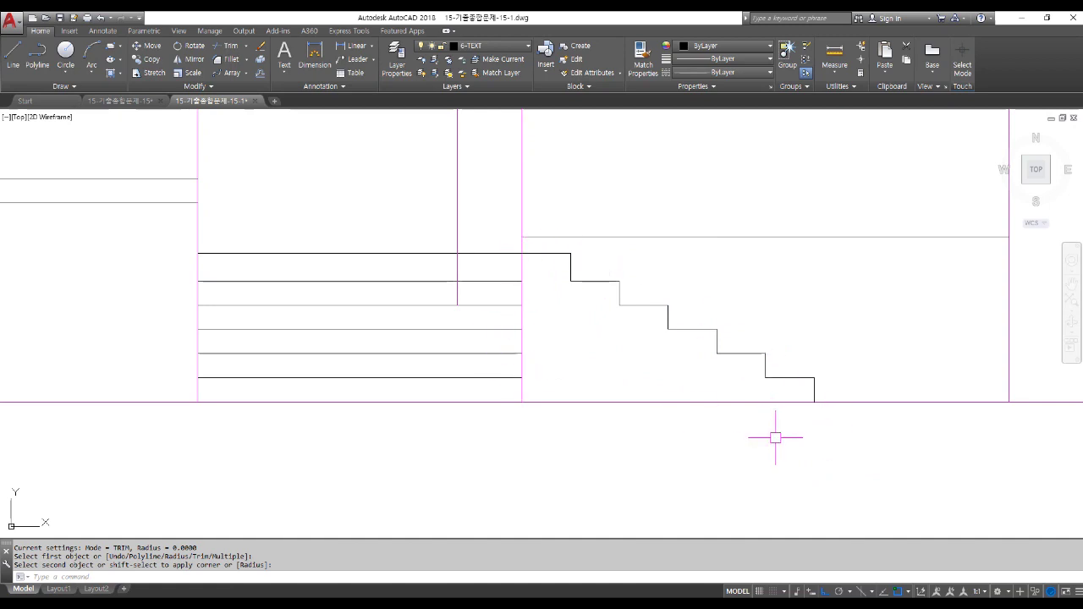
# Trim away the tread line crossing the wall gap.
pyautogui.write('tr')
pyautogui.press('space')
pyautogui.press('space')
pyautogui.click(490, 222)
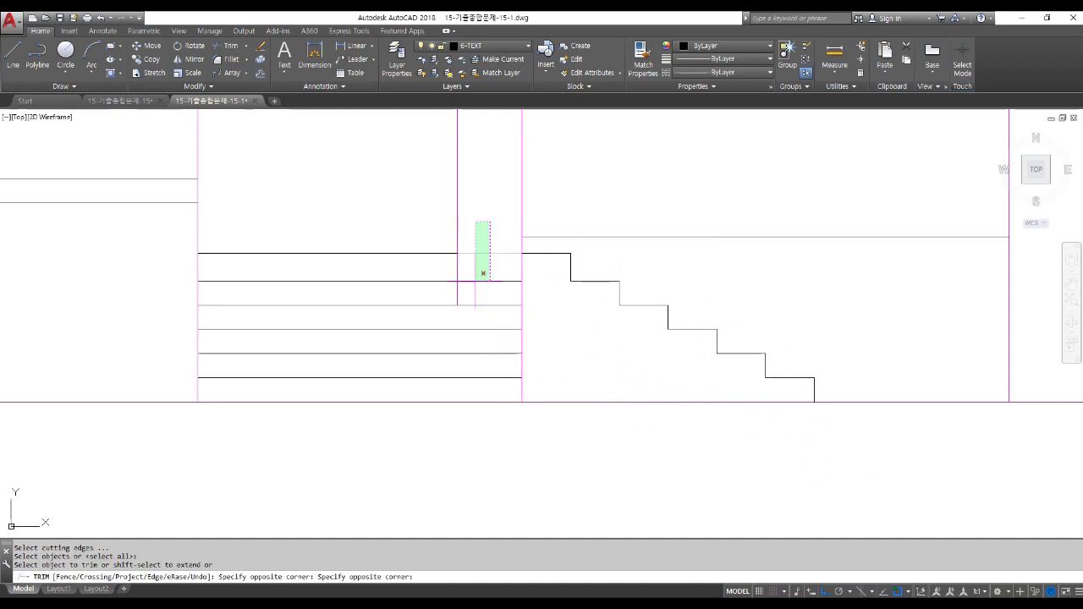
pyautogui.click(484, 284)
pyautogui.press('space')
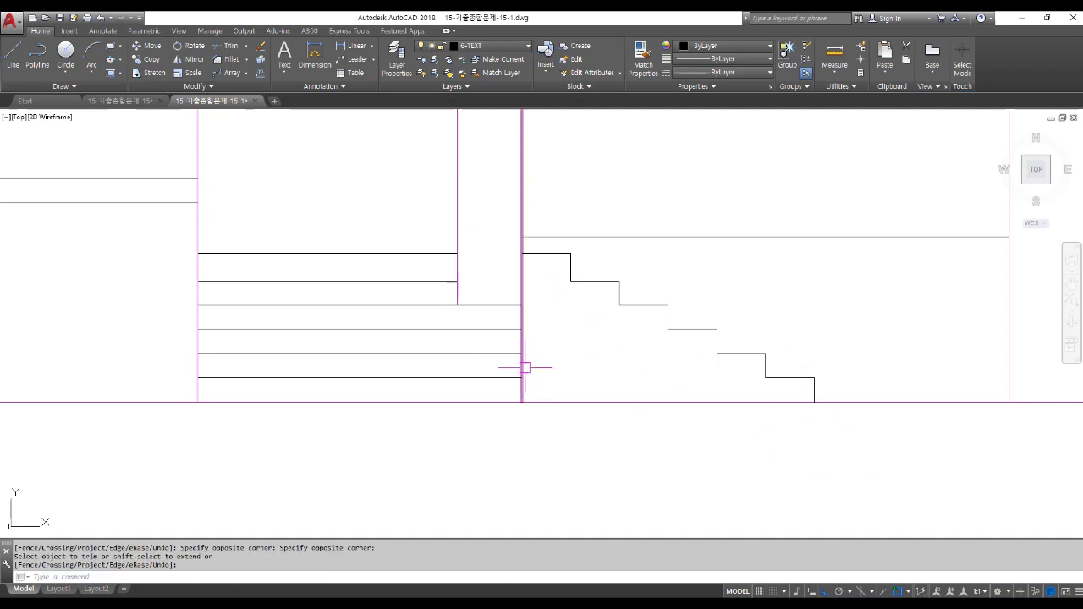
pyautogui.scroll(-1, 523, 396)
pyautogui.scroll(-1, 562, 431)
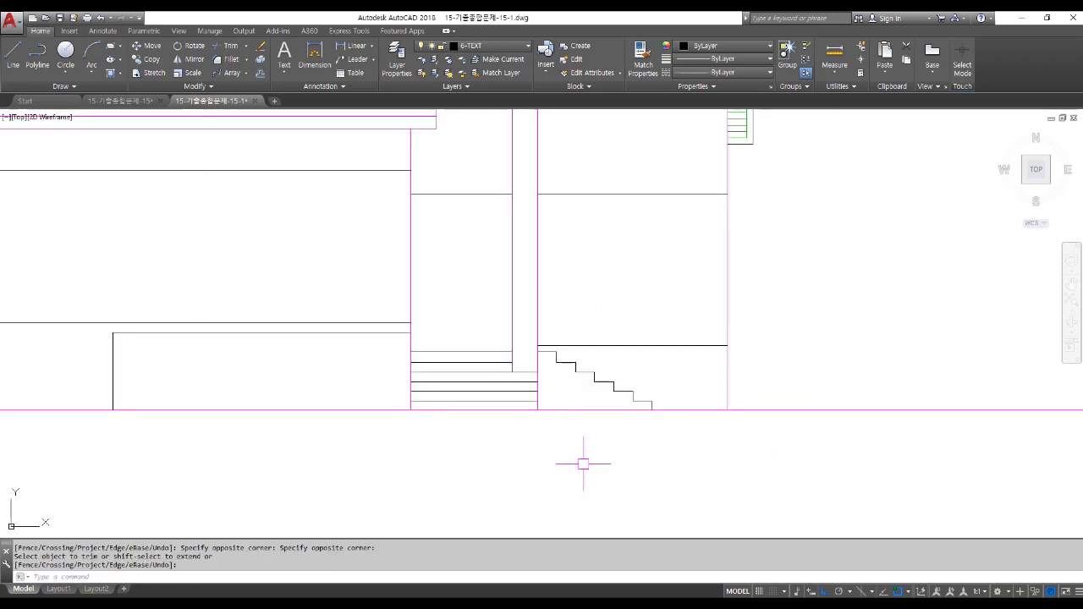
pyautogui.scroll(4, 481, 368)
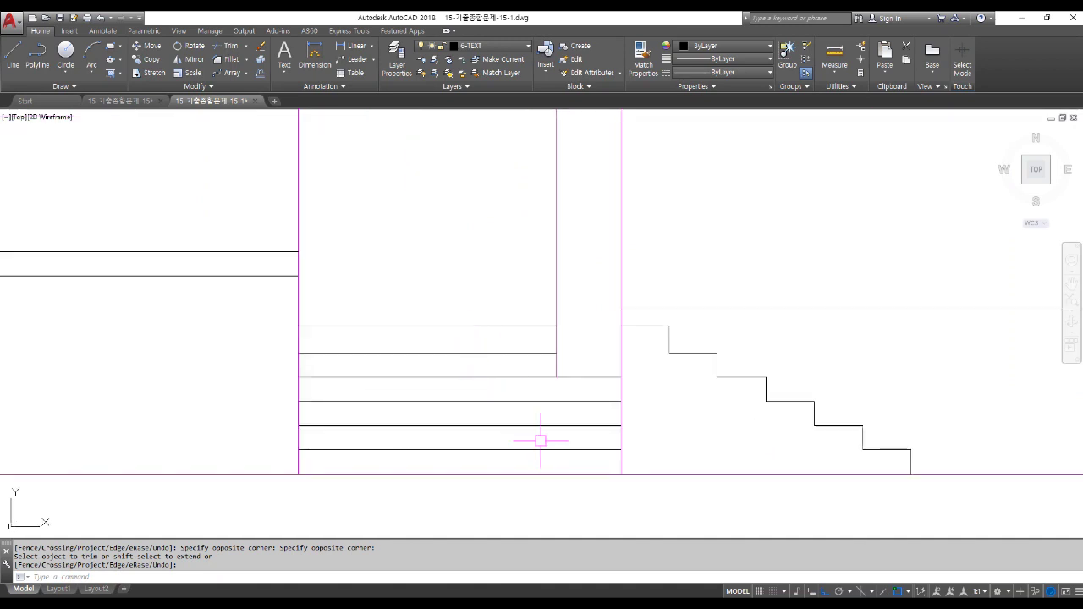
pyautogui.press('Return')
# Stretch the six top tread lines by a displacement of 20.
pyautogui.write('s')
pyautogui.press('Return')
pyautogui.click(690, 329)
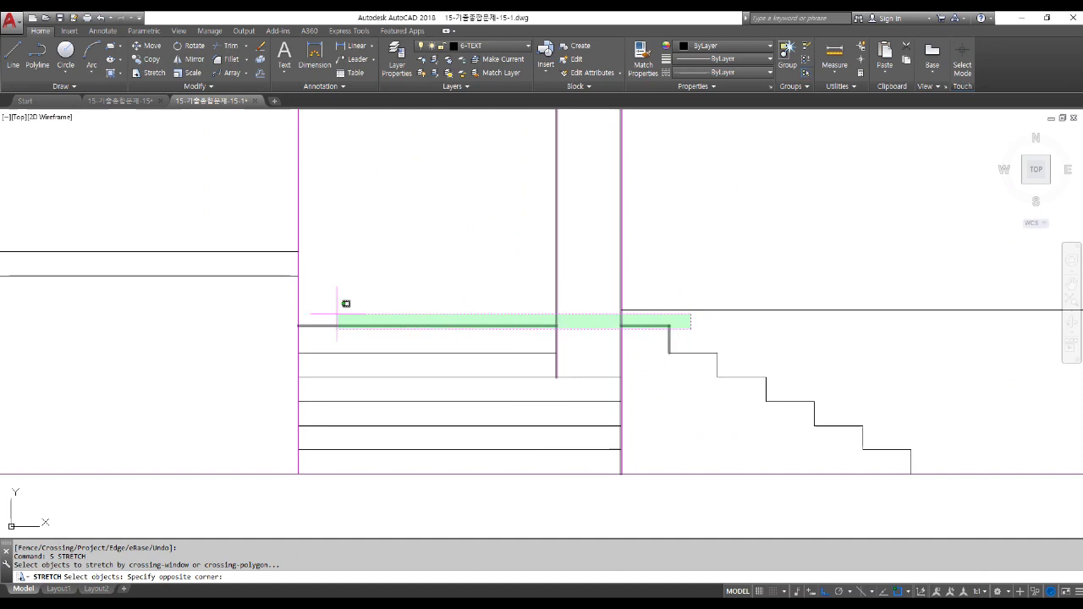
pyautogui.click(303, 307)
pyautogui.press('Return')
pyautogui.click(421, 209)
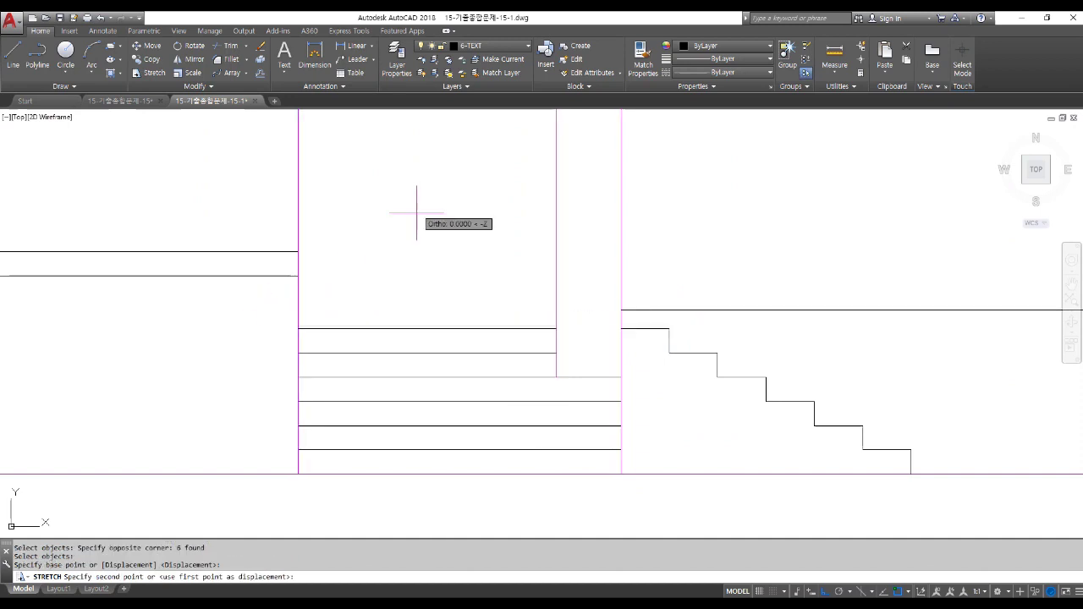
pyautogui.write('20')
pyautogui.press('Return')
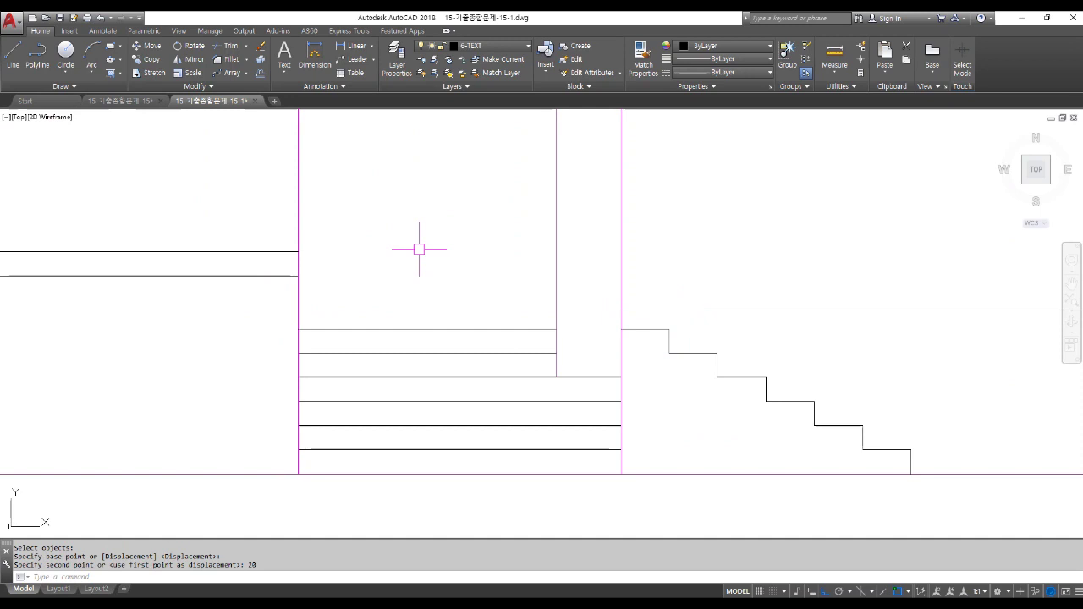
# Draw a vertical line from the bottom step corner down to the base line.
pyautogui.scroll(-1, 418, 248)
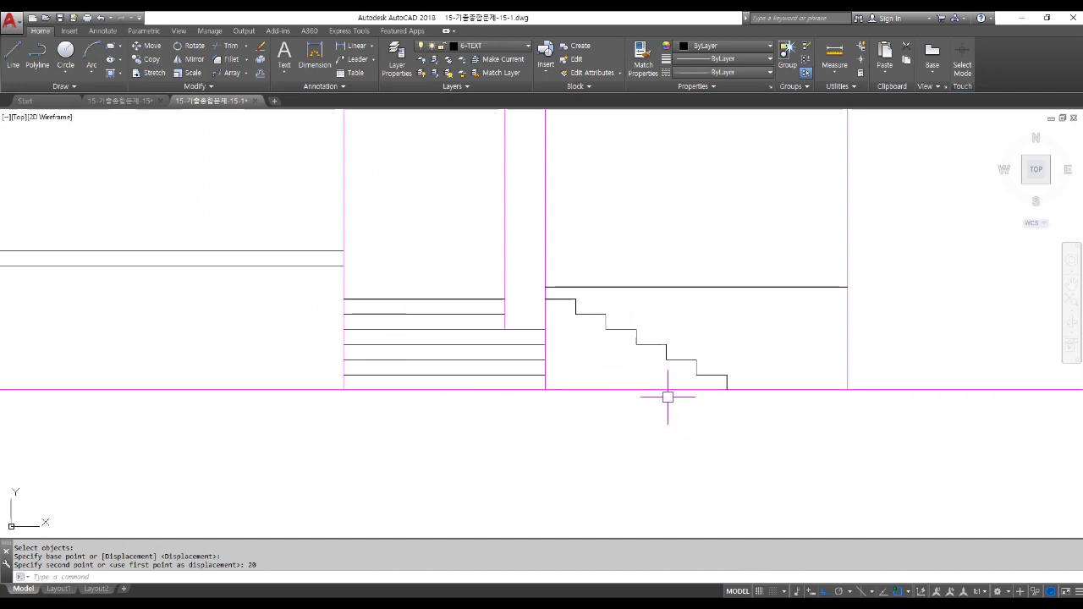
pyautogui.write('L')
pyautogui.press('Return')
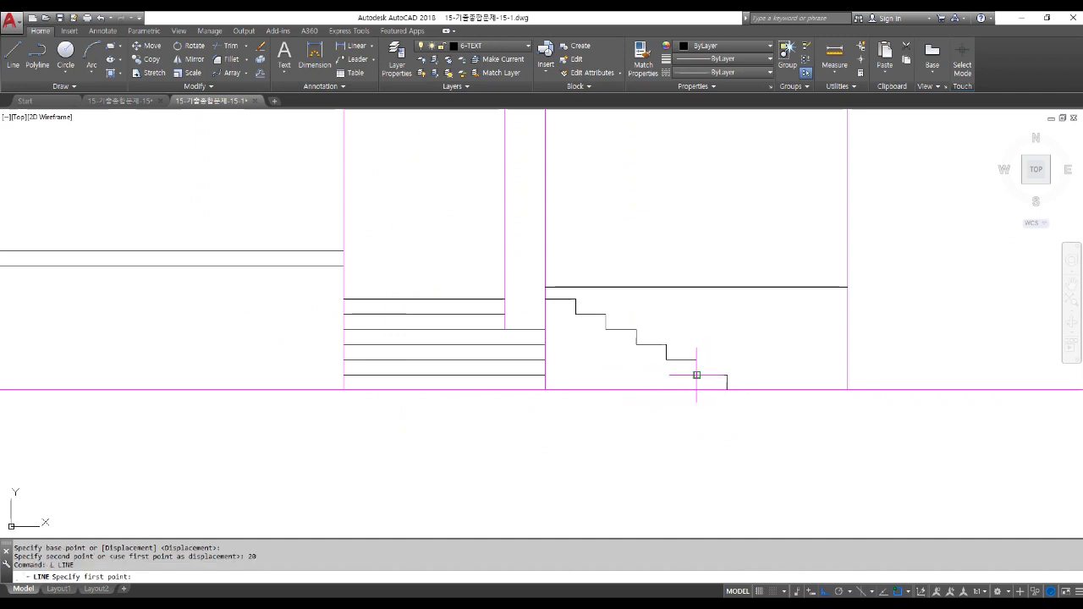
pyautogui.click(696, 375)
pyautogui.click(709, 388)
pyautogui.press('Return')
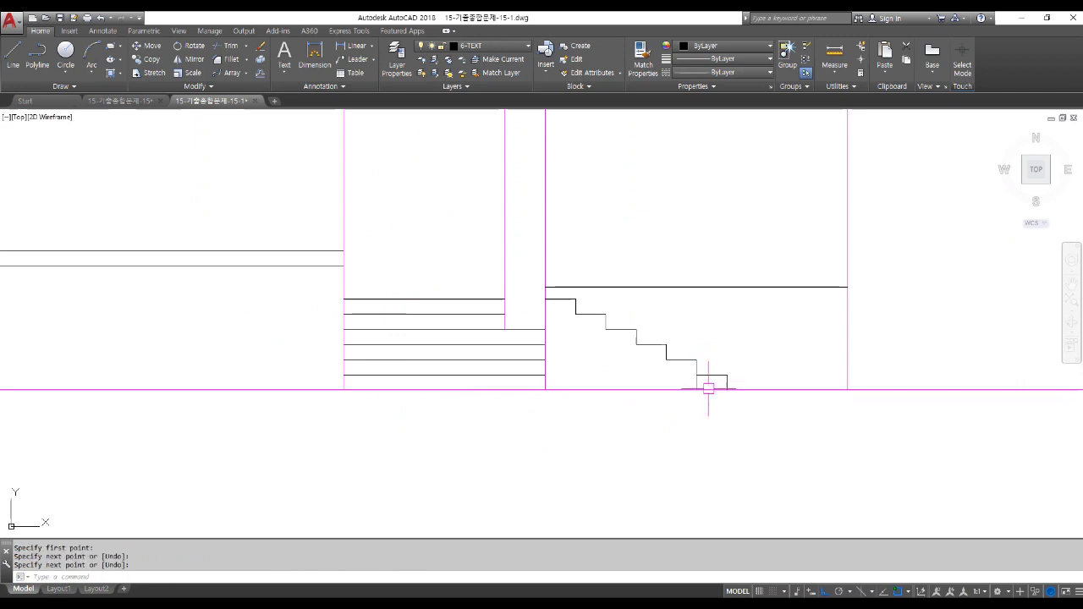
# Grip-stretch the new line's top endpoint upward above the next step.
pyautogui.scroll(4, 708, 388)
pyautogui.click(691, 376)
pyautogui.click(691, 358)
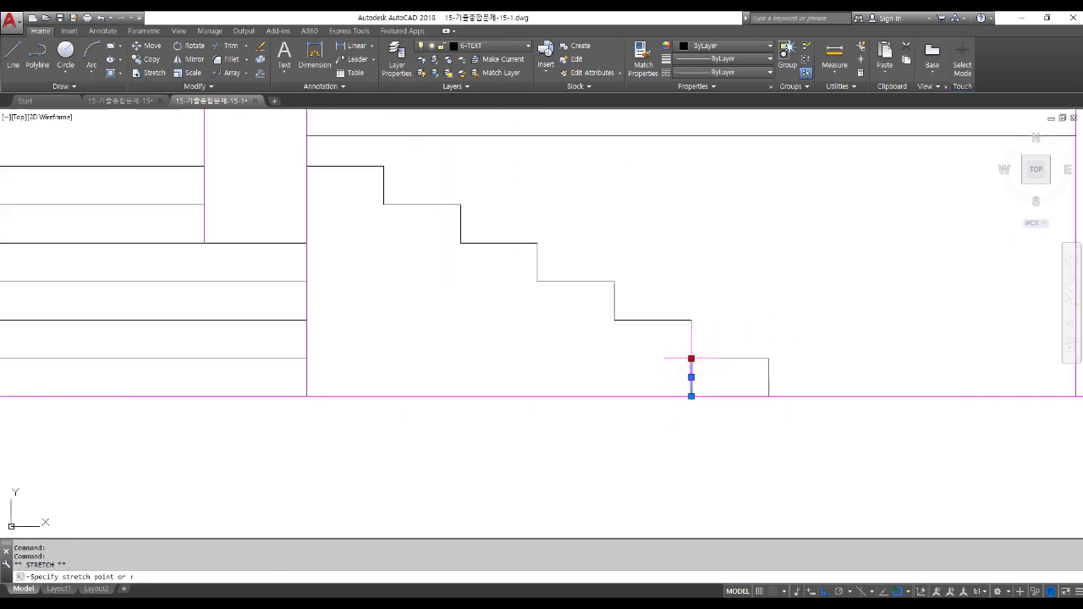
pyautogui.click(691, 269)
pyautogui.press('Escape')
pyautogui.press('Escape')
pyautogui.press('Escape')
pyautogui.press('Escape')
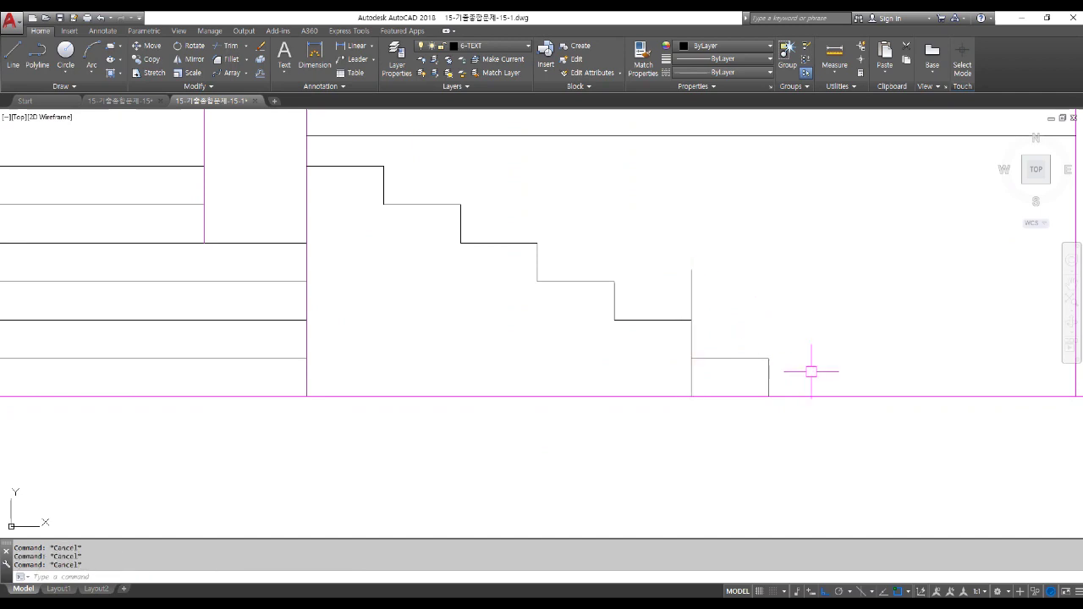
pyautogui.scroll(-4, 811, 371)
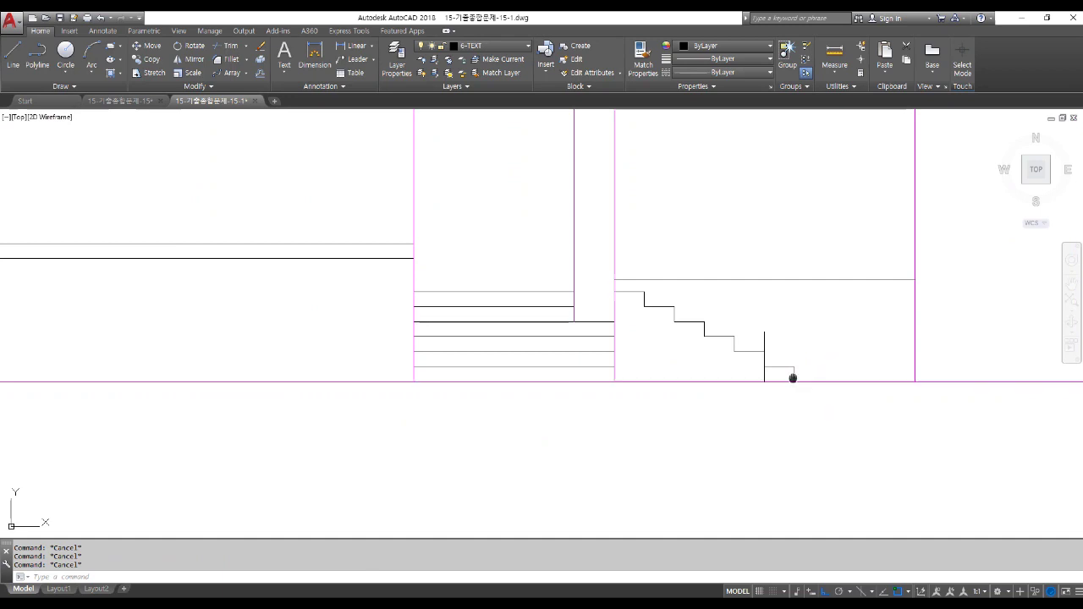
# Draw a horizontal landing line from the wall corner across the stair steps.
pyautogui.moveTo(793, 378); pyautogui.dragTo(705, 380, button='middle')
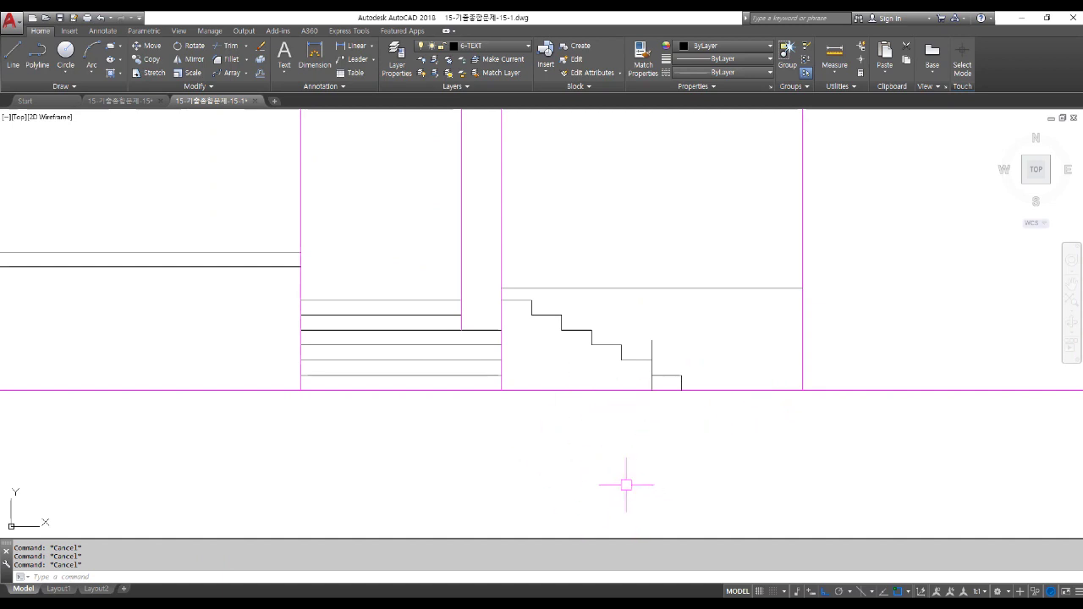
pyautogui.press('Return')
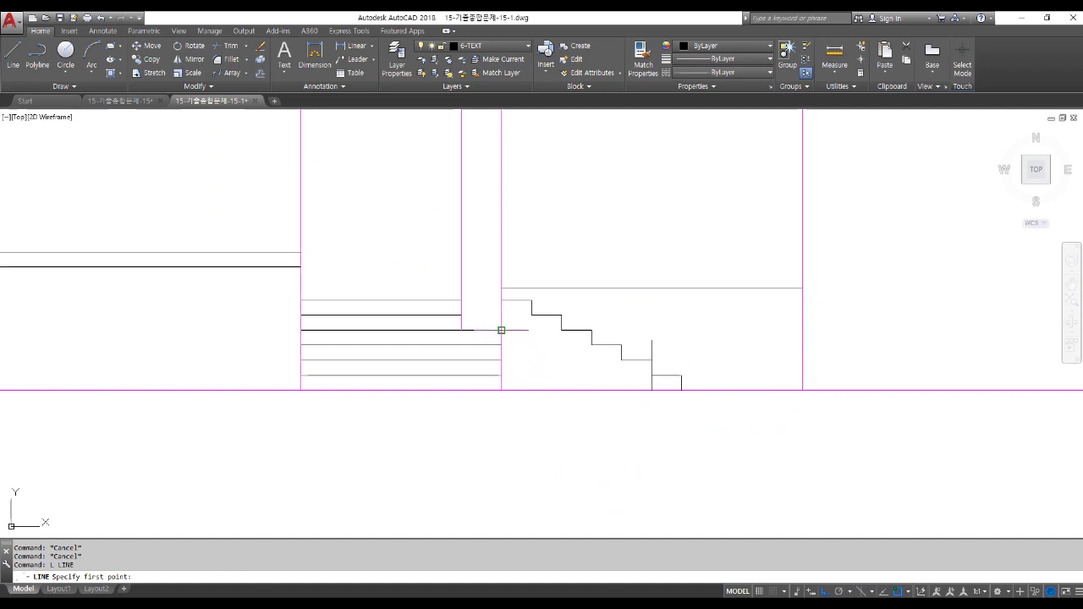
pyautogui.click(501, 330)
pyautogui.click(662, 329)
pyautogui.press('Return')
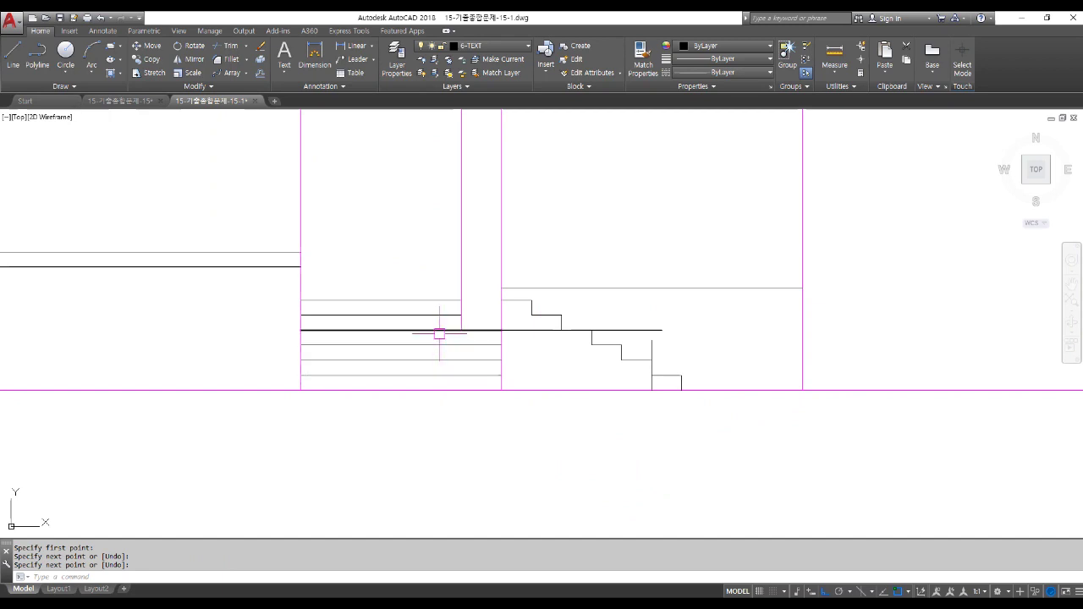
# Fillet the new landing line to the vertical edge so they meet in a corner.
pyautogui.write('f')
pyautogui.press('Return')
pyautogui.click(636, 330)
pyautogui.click(651, 348)
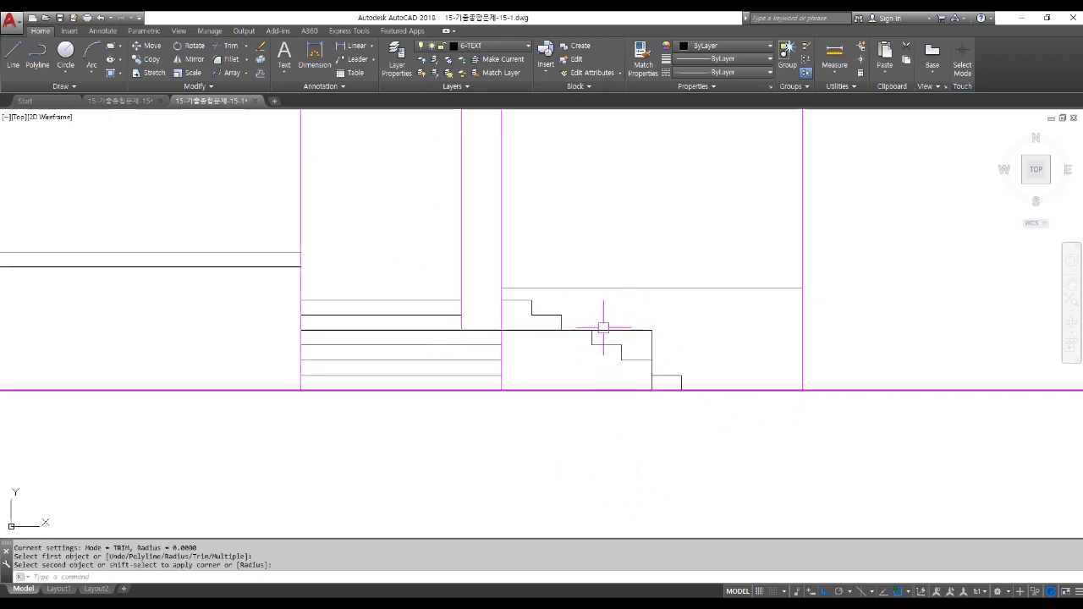
# Erase the inner step lines and the short step line with window selections.
pyautogui.scroll(2, 633, 366)
pyautogui.click(635, 374)
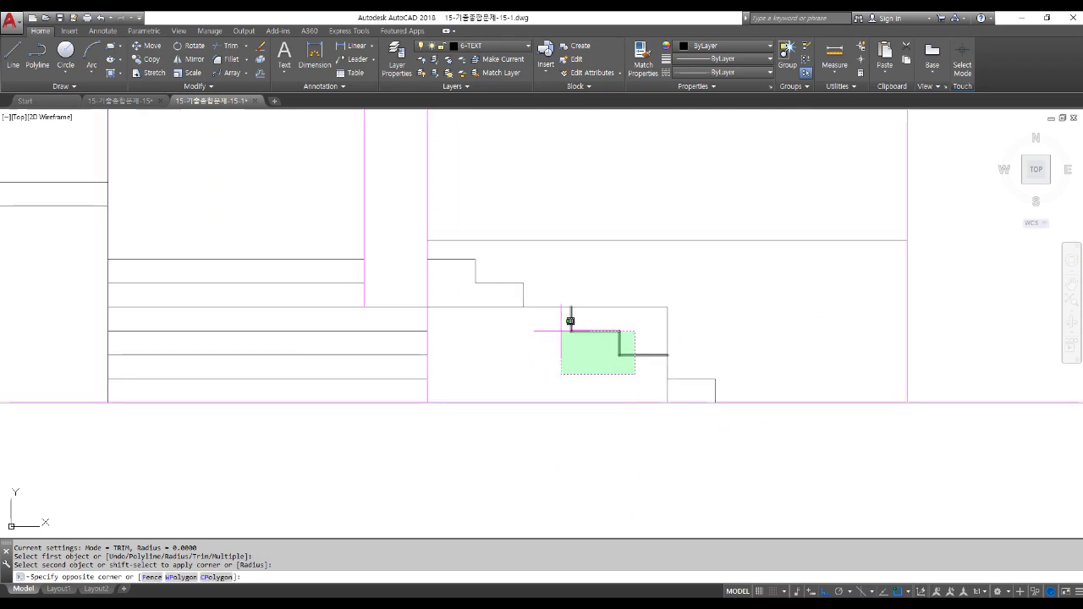
pyautogui.click(554, 326)
pyautogui.press('Delete')
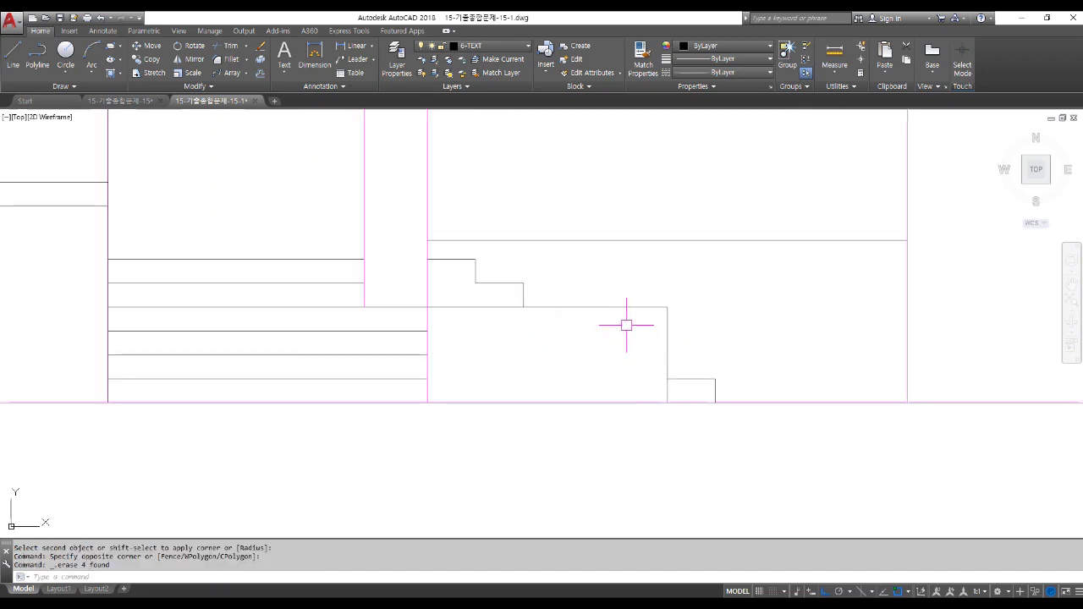
pyautogui.click(505, 297)
pyautogui.click(648, 330)
pyautogui.press('Delete')
# Erase the leftover vertical line and clear the remaining selection below the step.
pyautogui.click(640, 333)
pyautogui.click(681, 385)
pyautogui.press('Delete')
pyautogui.click(626, 343)
pyautogui.click(682, 438)
pyautogui.scroll(-2, 687, 440)
pyautogui.click(641, 357)
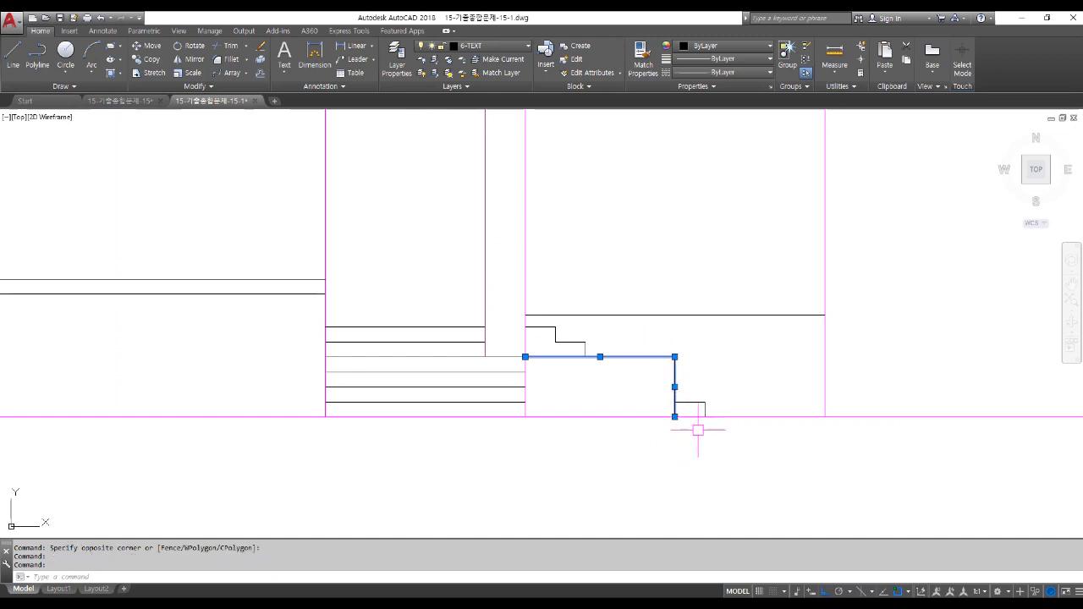
pyautogui.press('Escape')
pyautogui.press('Escape')
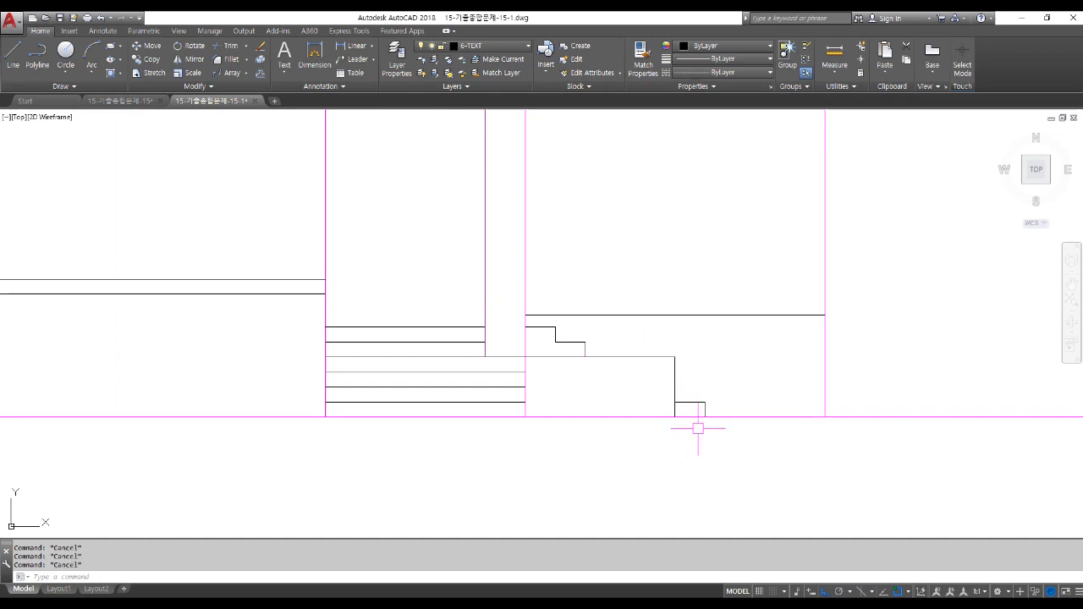
pyautogui.scroll(-2, 698, 428)
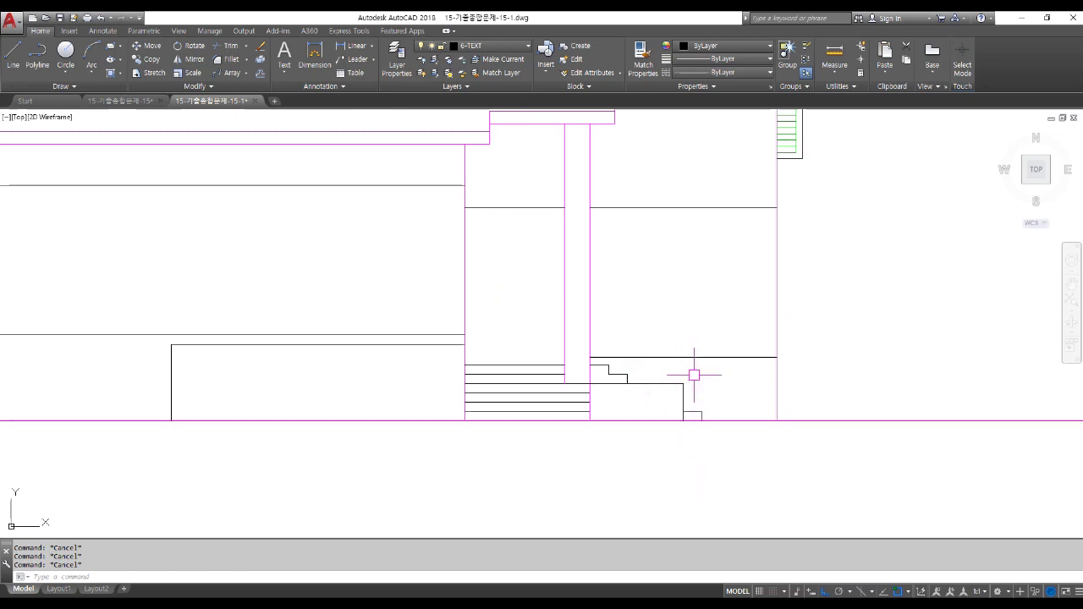
# Draw a horizontal line from the upper step corner to the right wall.
pyautogui.scroll(2, 694, 372)
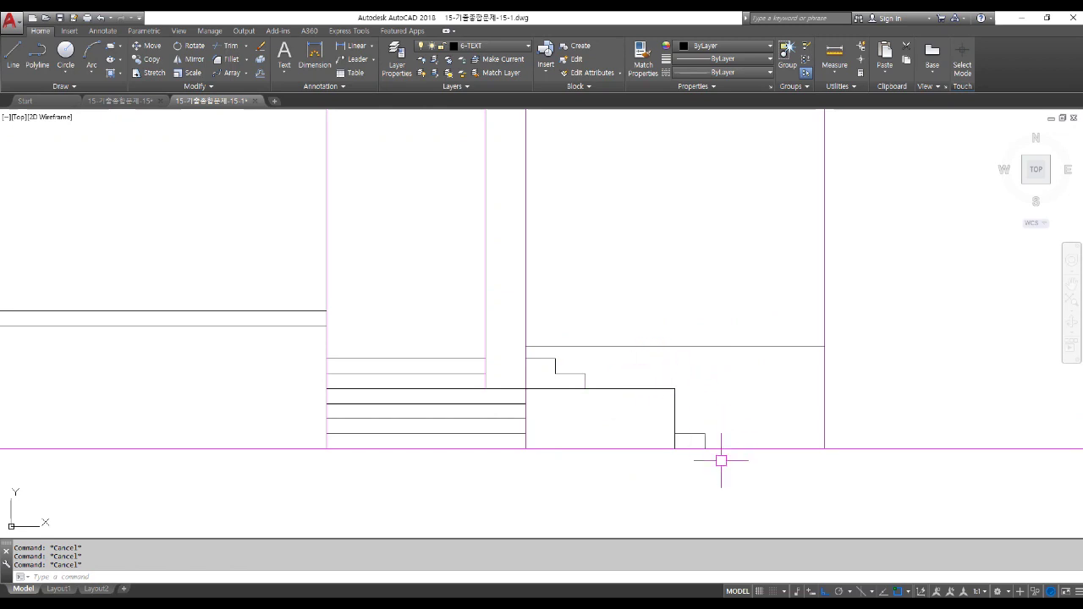
pyautogui.write('l')
pyautogui.press('Return')
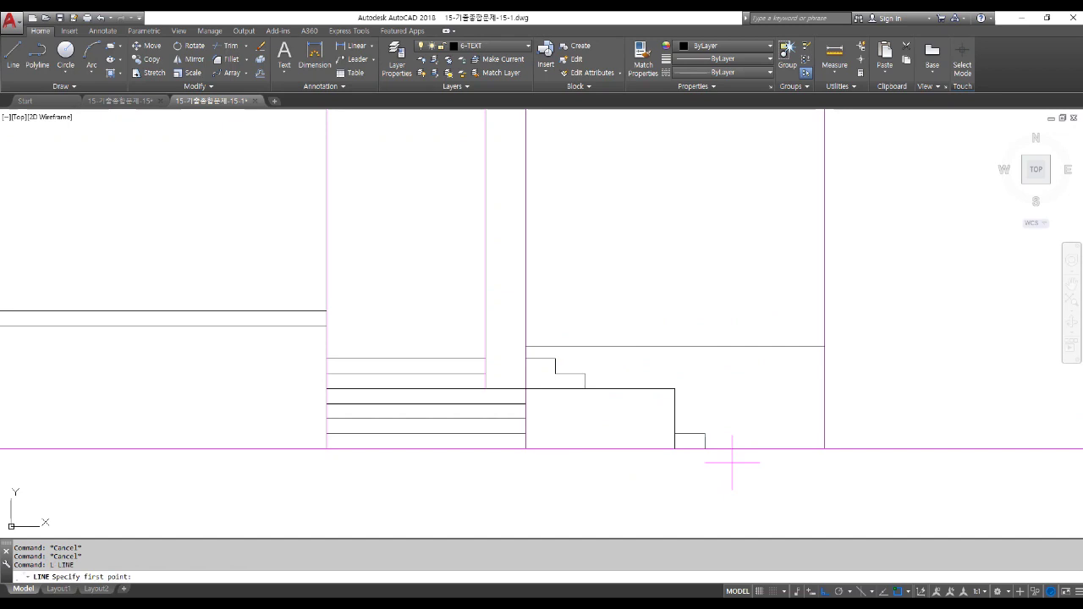
pyautogui.click(585, 373)
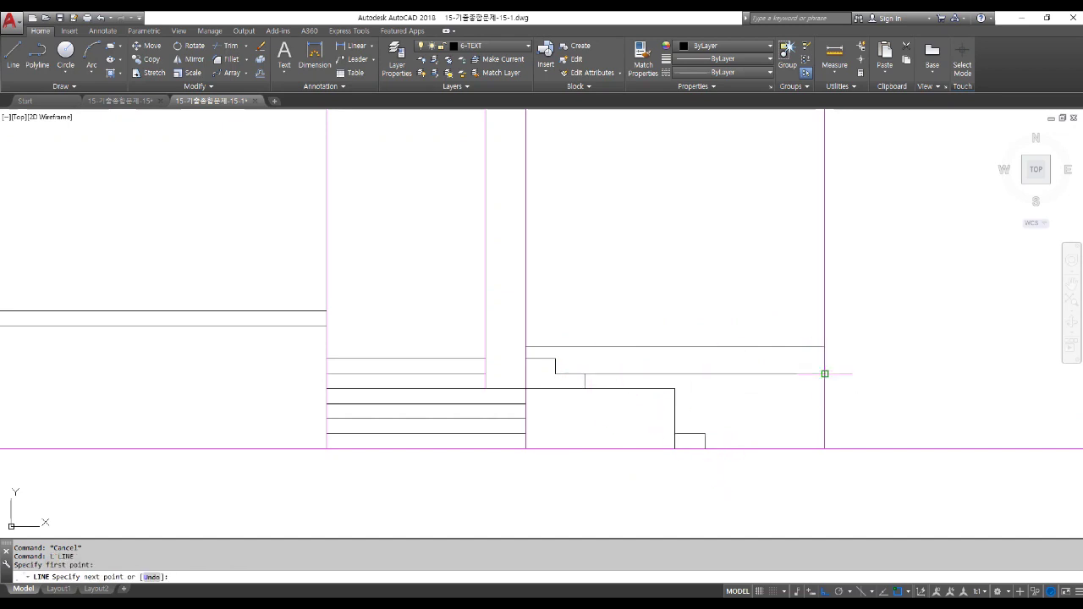
pyautogui.click(824, 373)
pyautogui.press('Return')
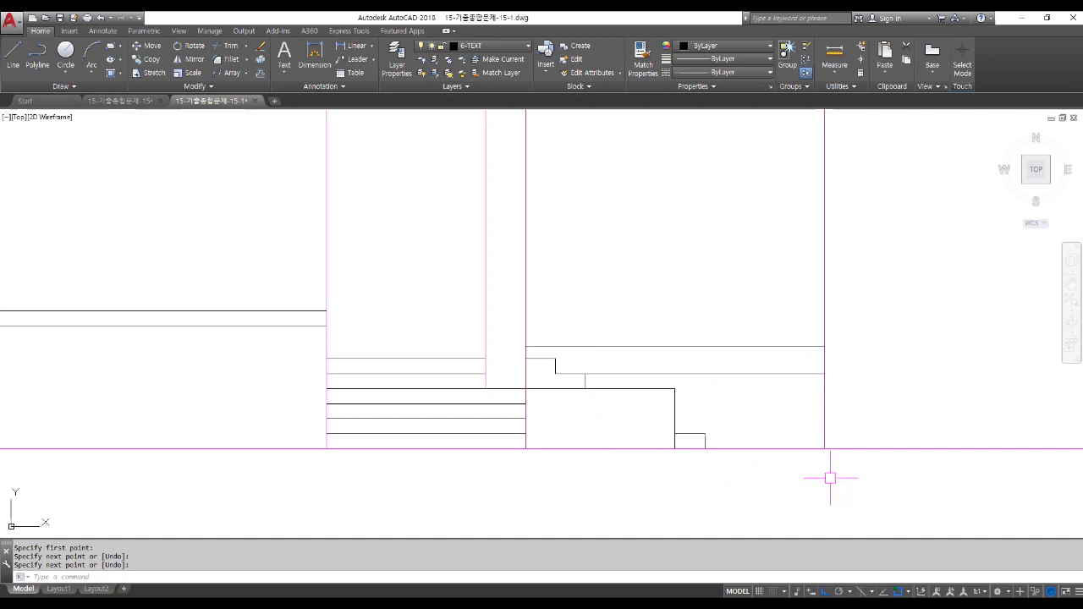
# Offset the new line downward twice at 90 units.
pyautogui.write('o')
pyautogui.press('Return')
pyautogui.write('90')
pyautogui.press('Return')
pyautogui.click(684, 373)
pyautogui.scroll(2, 683, 371)
pyautogui.click(720, 416)
pyautogui.click(636, 401)
pyautogui.click(635, 443)
pyautogui.press('Return')
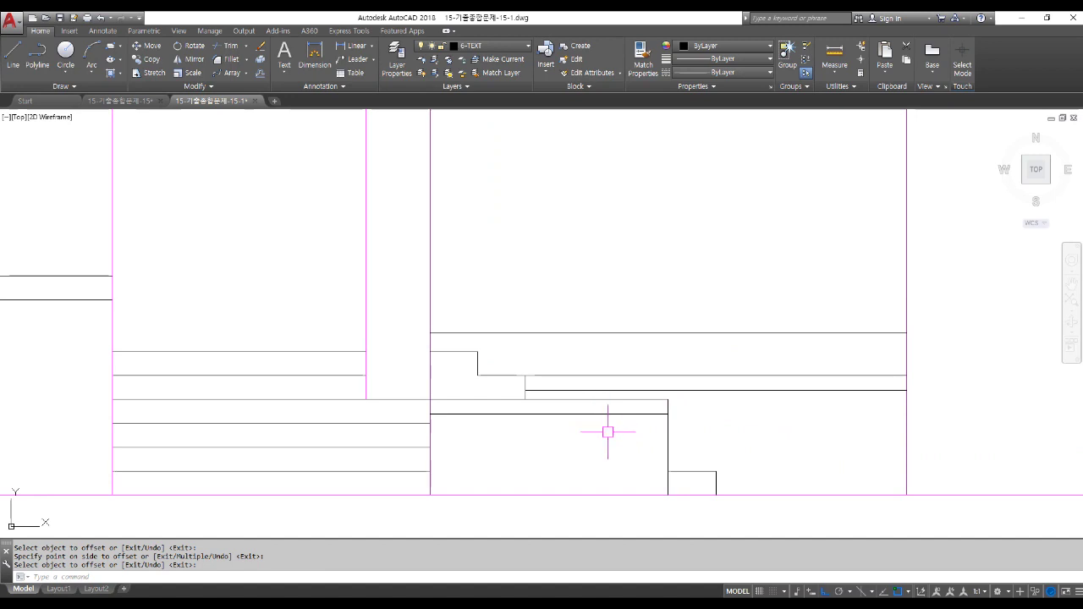
pyautogui.scroll(-3, 608, 432)
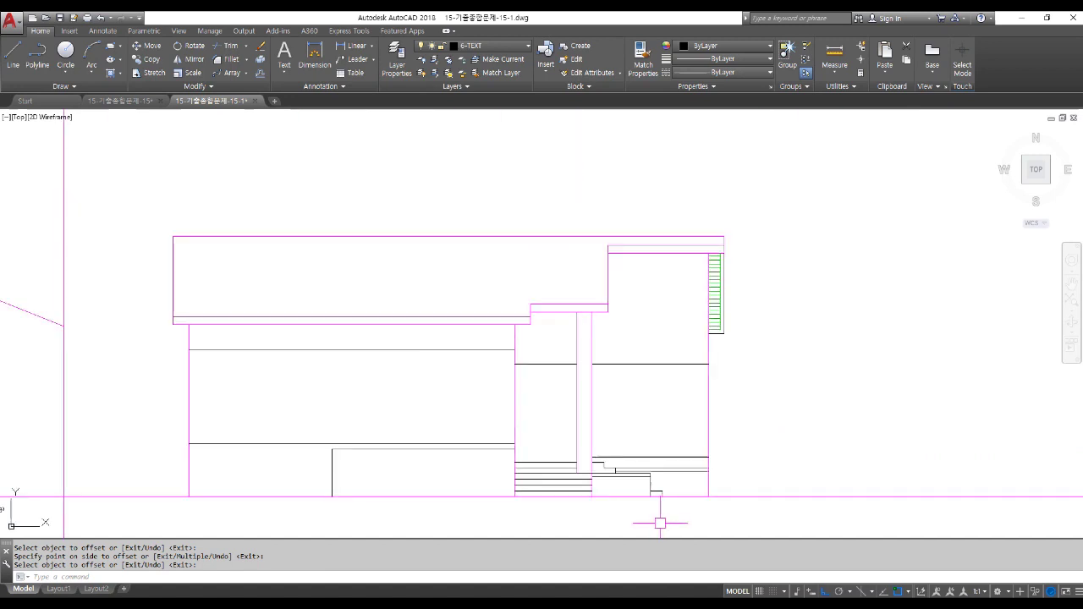
# Begin a linear dimension on the right edge, then cancel it unfinished.
pyautogui.moveTo(676, 518); pyautogui.dragTo(656, 444, button='middle')
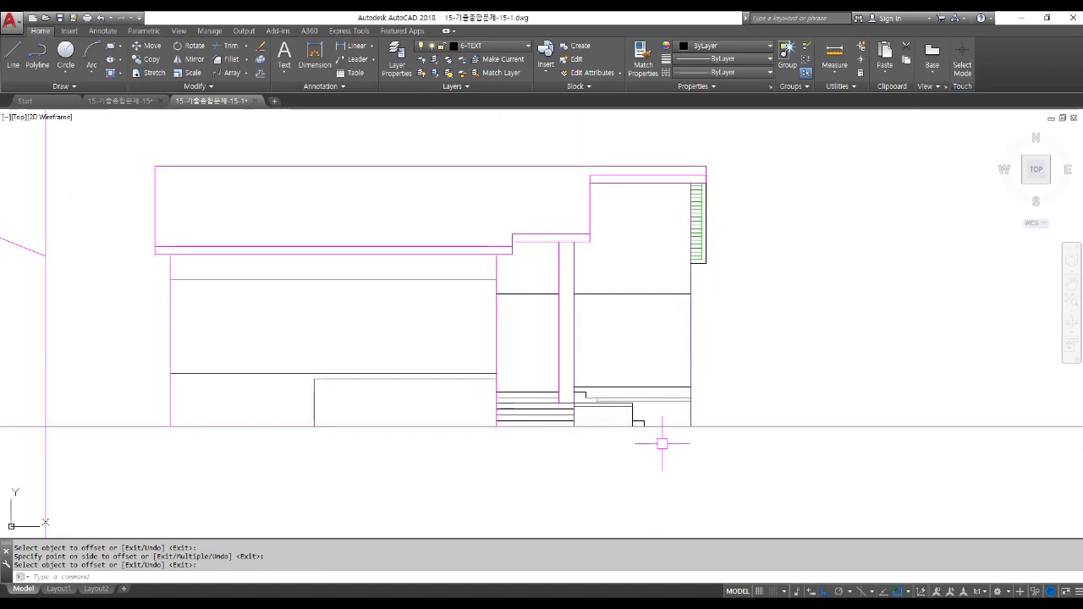
pyautogui.scroll(2, 650, 444)
pyautogui.scroll(2, 650, 443)
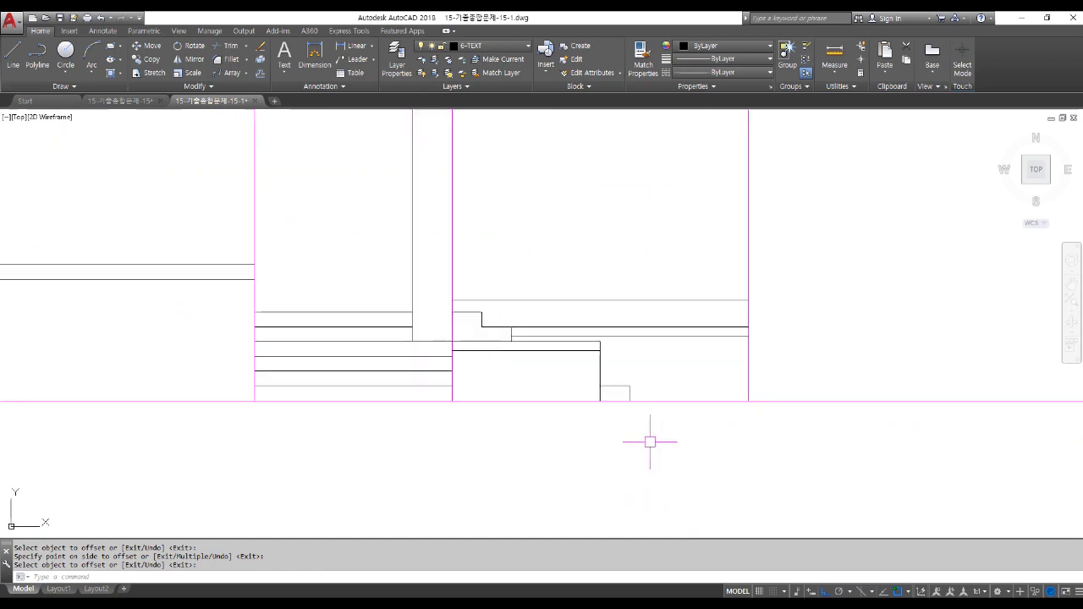
pyautogui.click(347, 45)
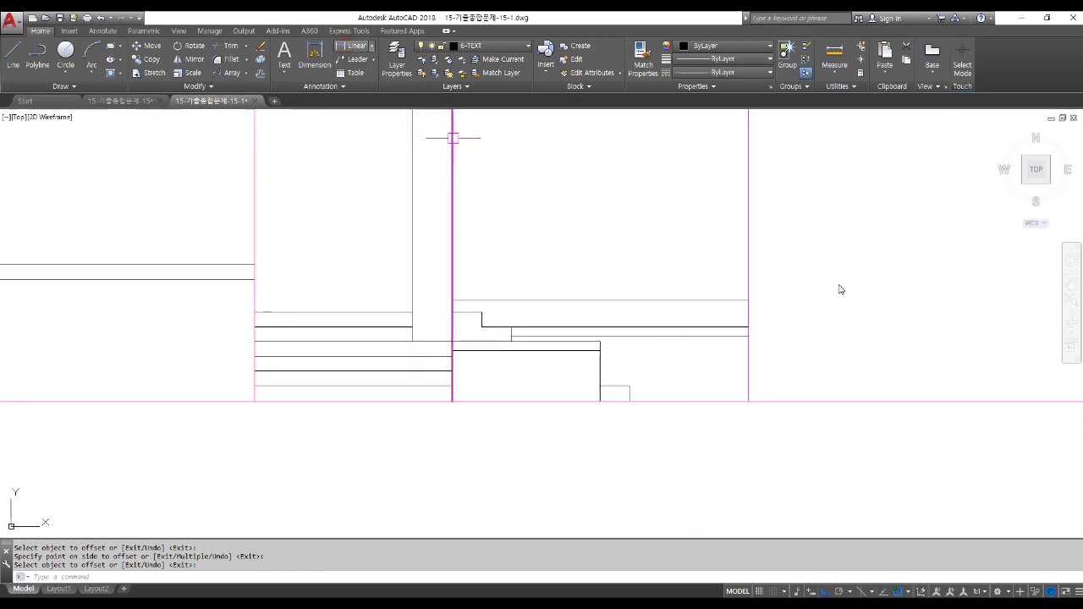
pyautogui.click(748, 299)
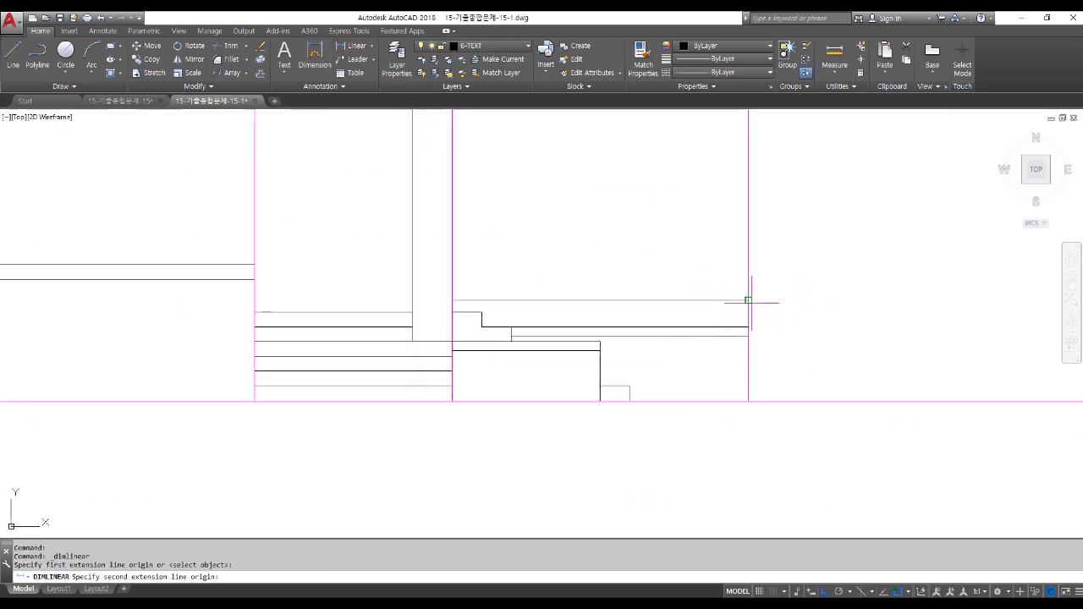
pyautogui.click(748, 327)
pyautogui.press('Escape')
pyautogui.press('Escape')
pyautogui.press('Escape')
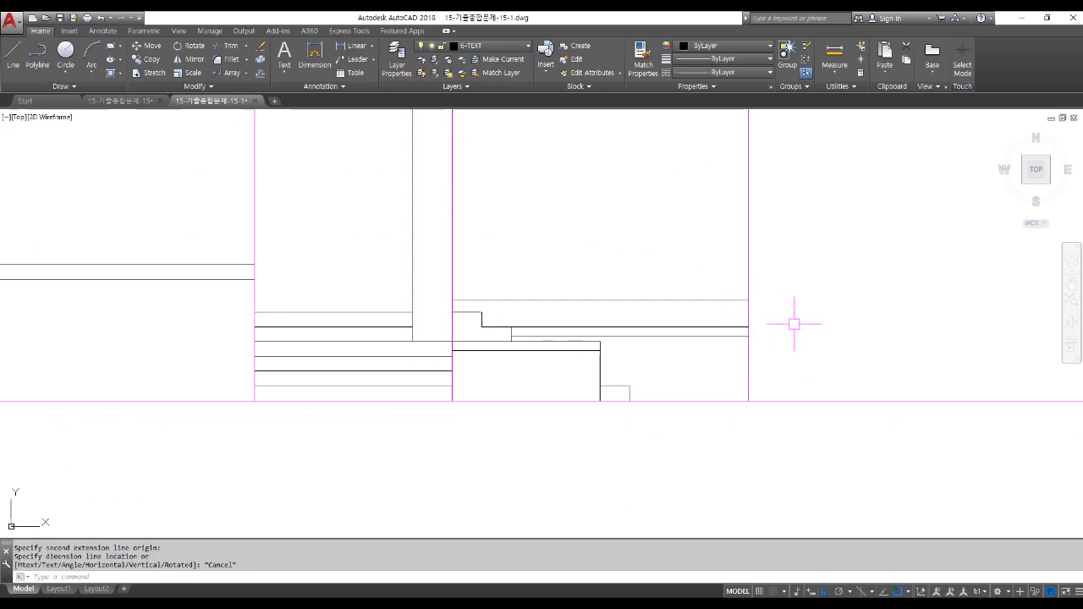
# Move the two ledge lines down onto the lower endpoint.
pyautogui.scroll(4, 504, 326)
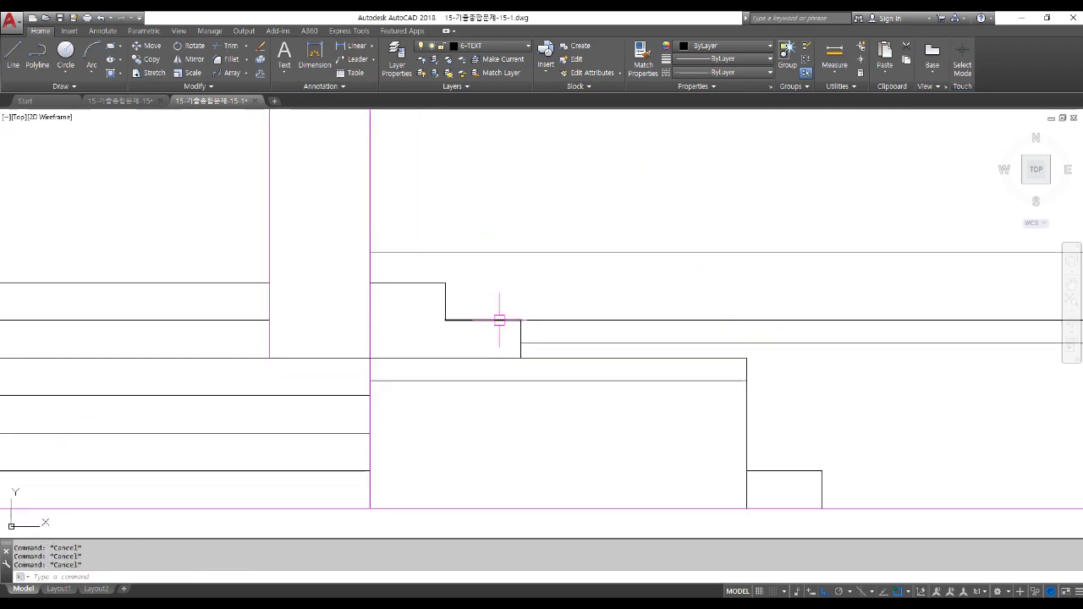
pyautogui.scroll(-2, 550, 322)
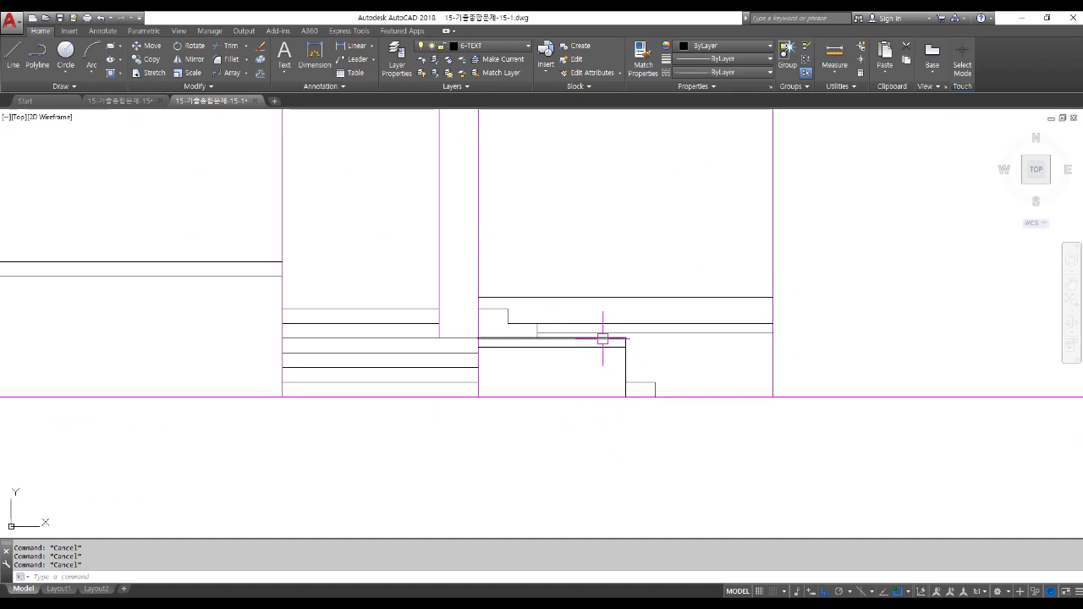
pyautogui.scroll(4, 584, 372)
pyautogui.write('m')
pyautogui.press('Return')
pyautogui.click(560, 330)
pyautogui.click(539, 292)
pyautogui.press('Return')
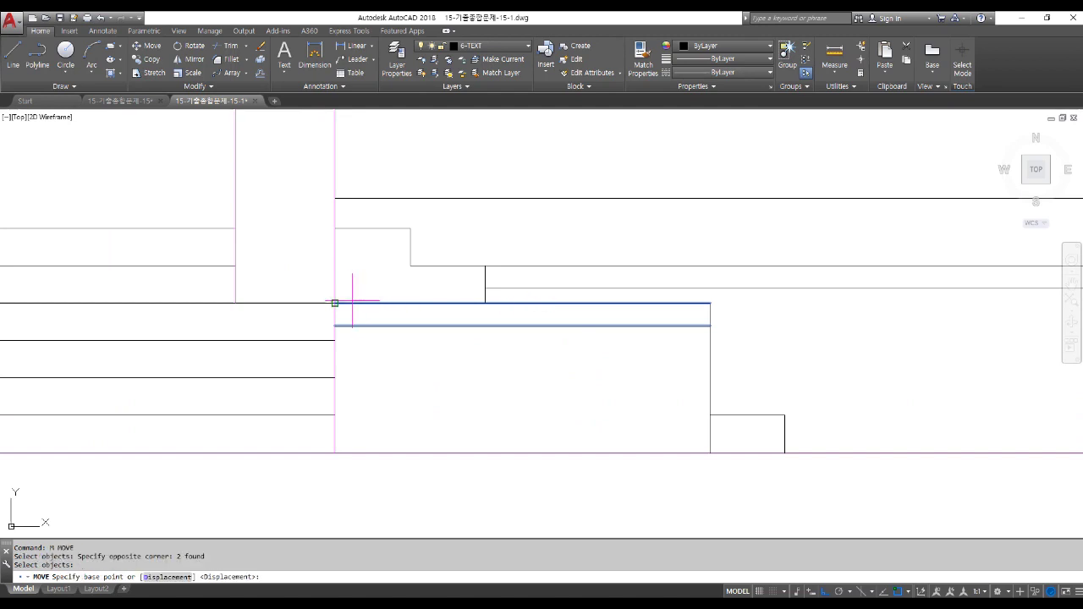
pyautogui.click(336, 303)
pyautogui.click(347, 330)
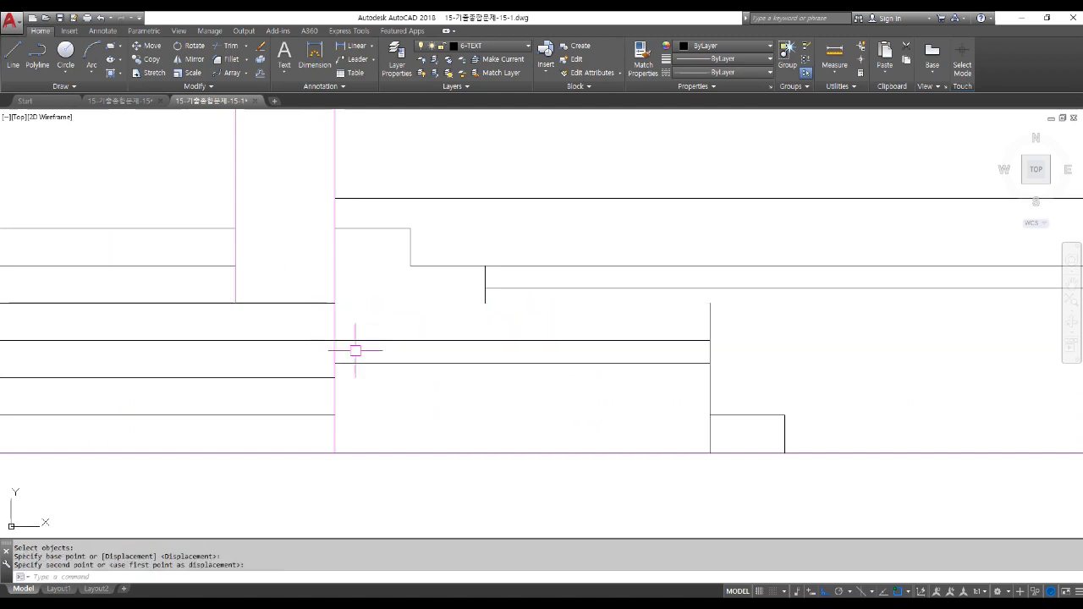
pyautogui.scroll(-2, 571, 386)
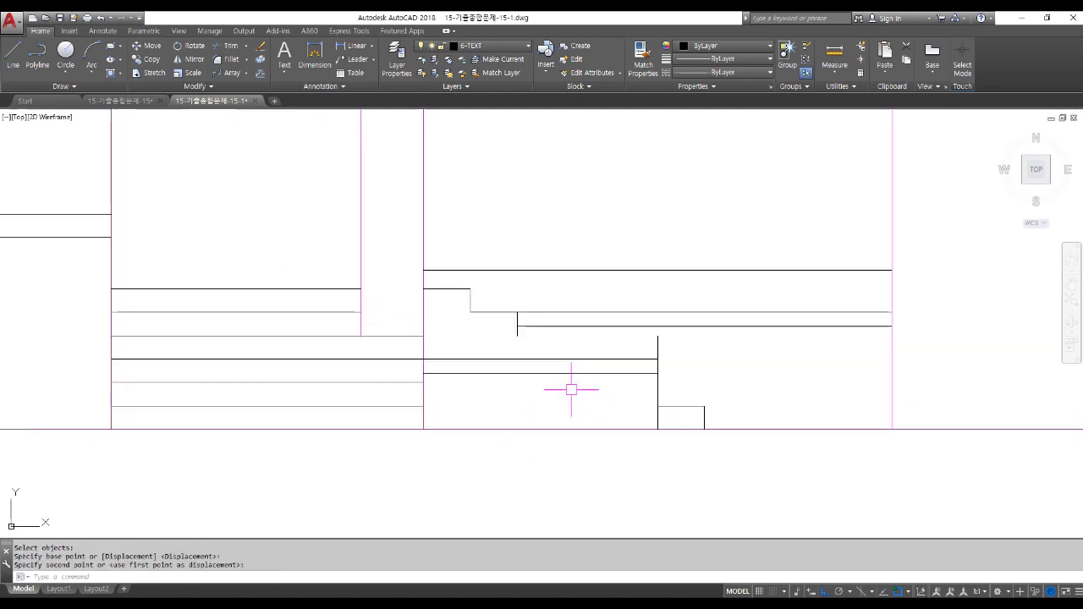
# Trim away the overrunning piece of line.
pyautogui.write('tr')
pyautogui.press('Return')
pyautogui.press('Return')
pyautogui.click(654, 342)
pyautogui.press('Return')
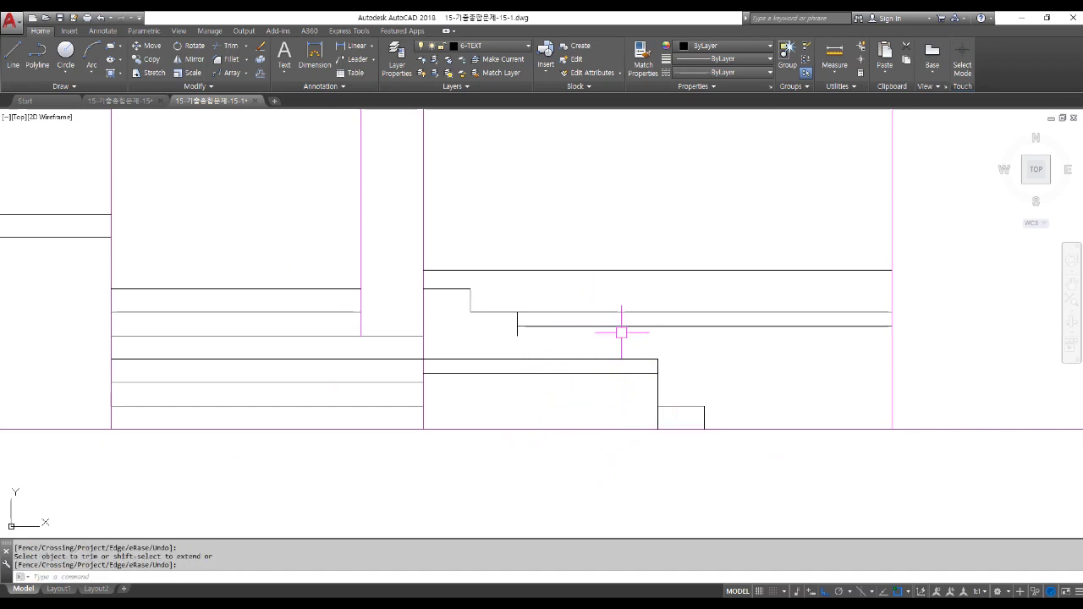
# Copy the small step's two lines from the step corner to repeat the profile.
pyautogui.write('co')
pyautogui.press('Return')
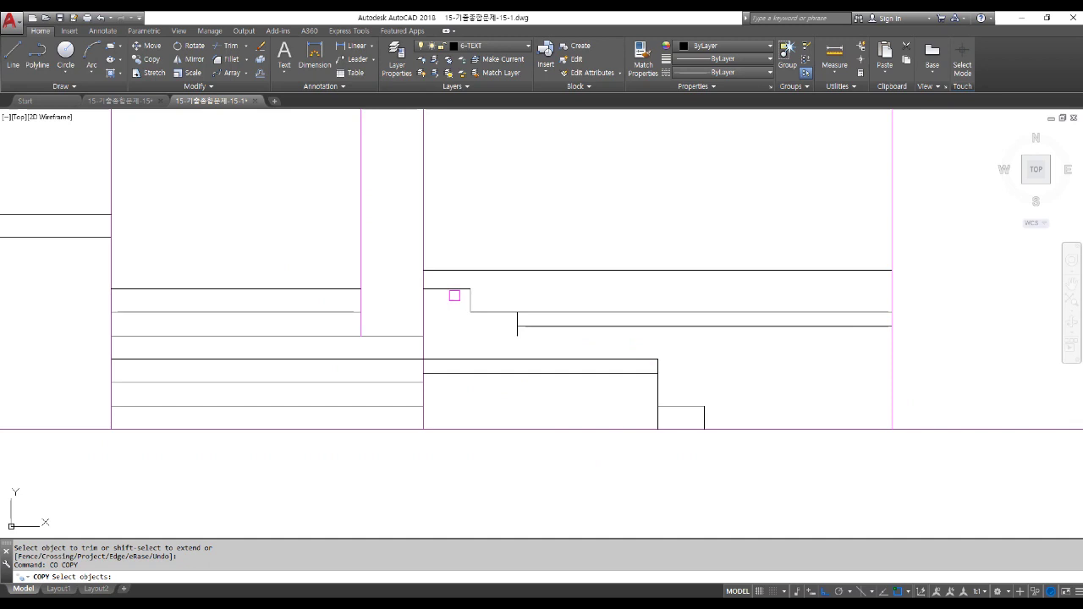
pyautogui.click(550, 363)
pyautogui.press('Return')
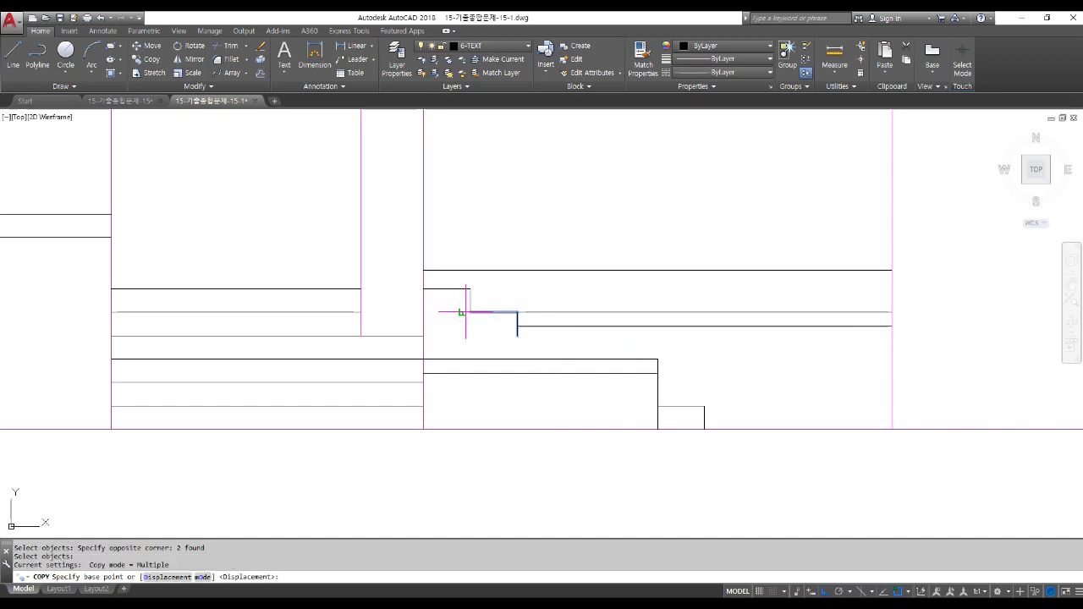
pyautogui.click(471, 312)
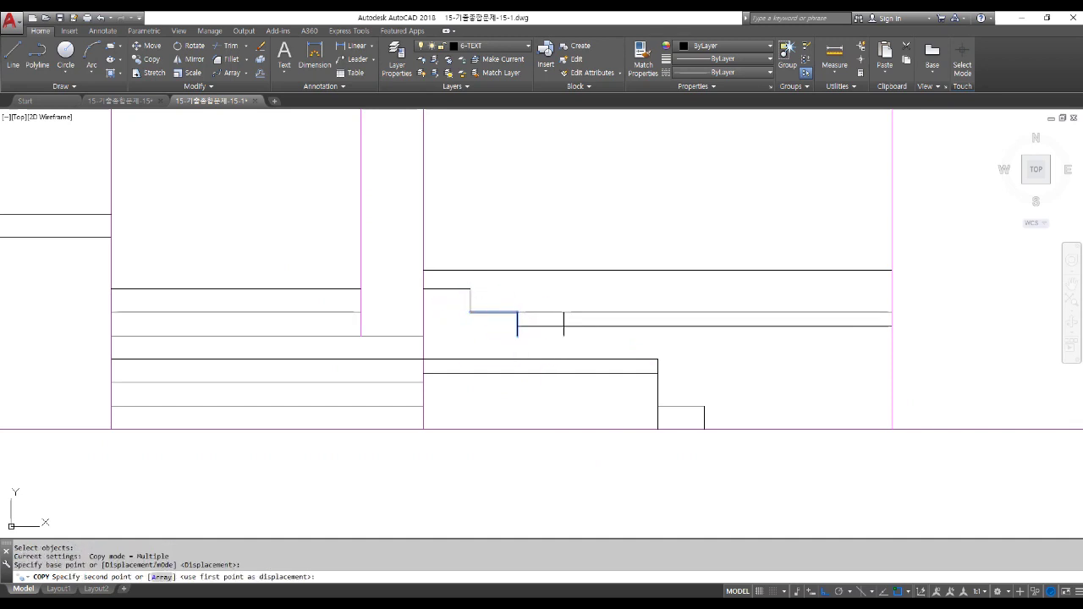
pyautogui.press('Return')
pyautogui.scroll(-2, 629, 387)
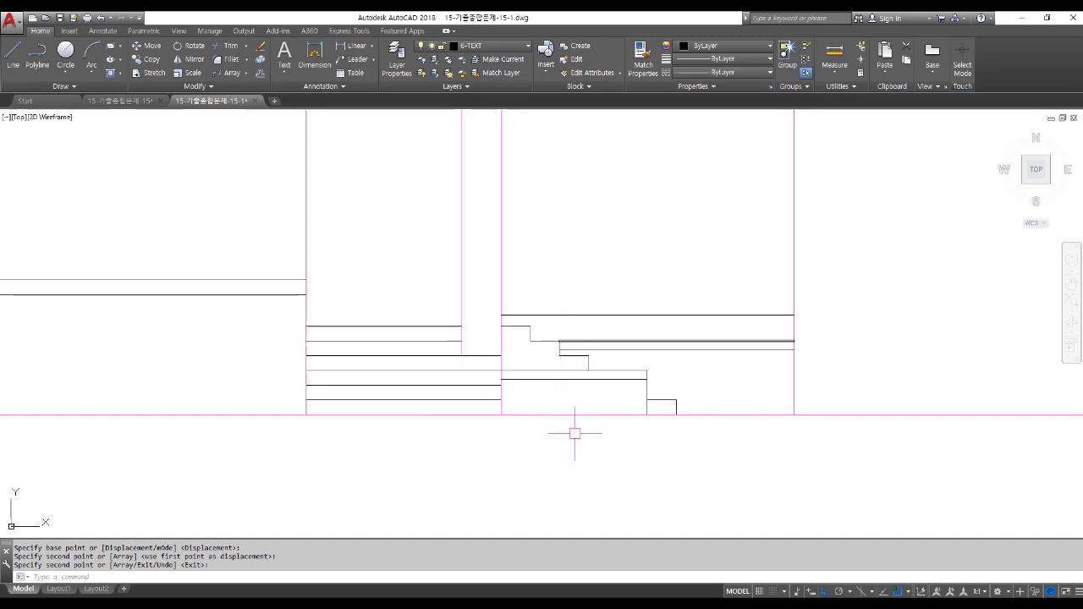
# Draw the first centerline from the plan window's midpoint (Mid Between 2 Points) into the elevation.
pyautogui.scroll(-3, 573, 450)
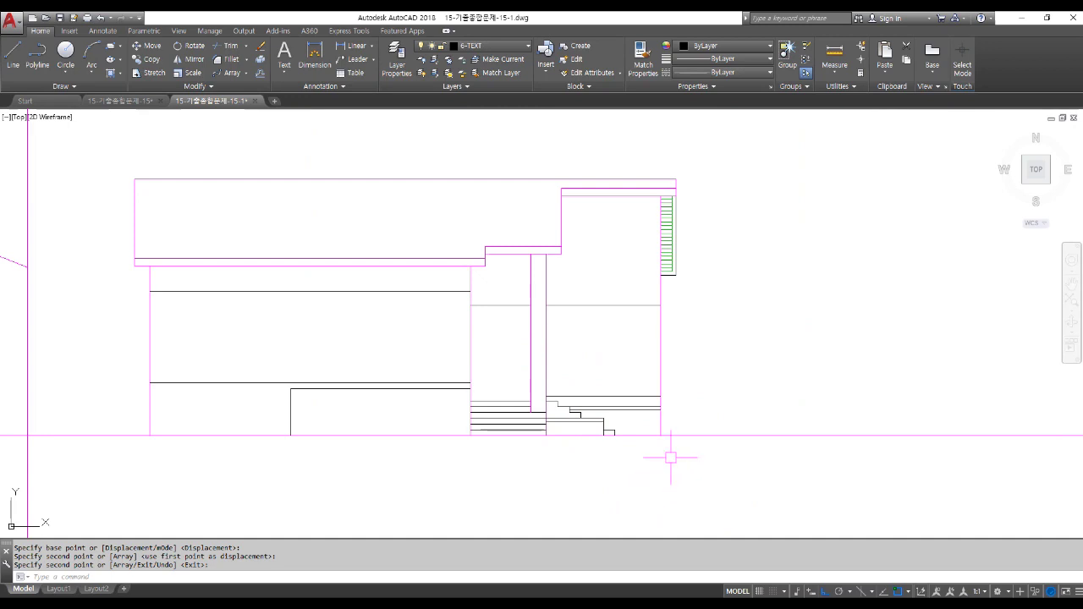
pyautogui.scroll(-2, 671, 458)
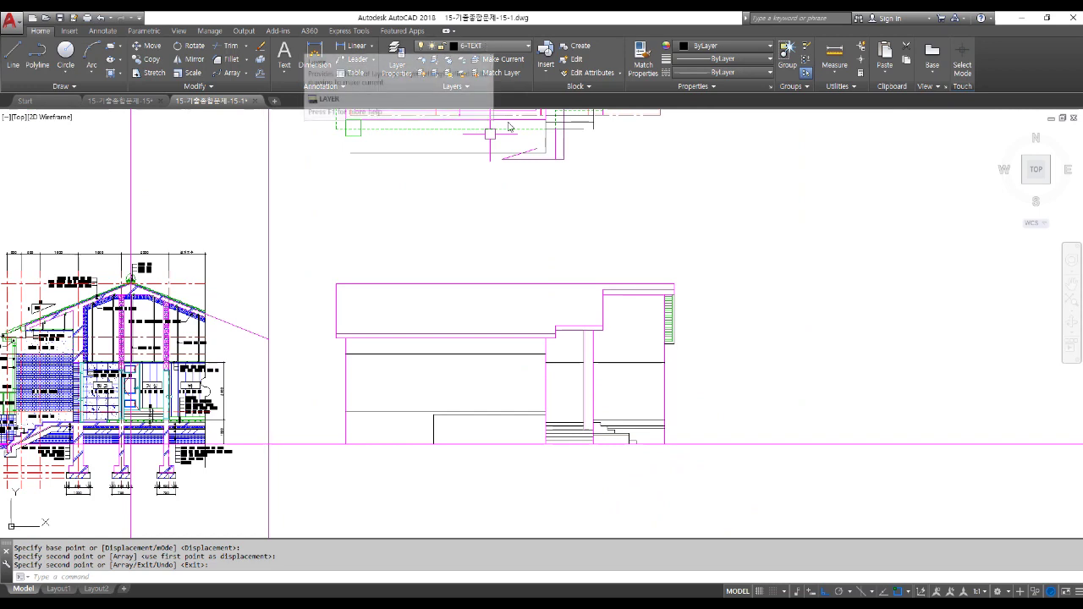
pyautogui.moveTo(581, 408); pyautogui.dragTo(585, 410, button='middle')
pyautogui.scroll(-2, 643, 406)
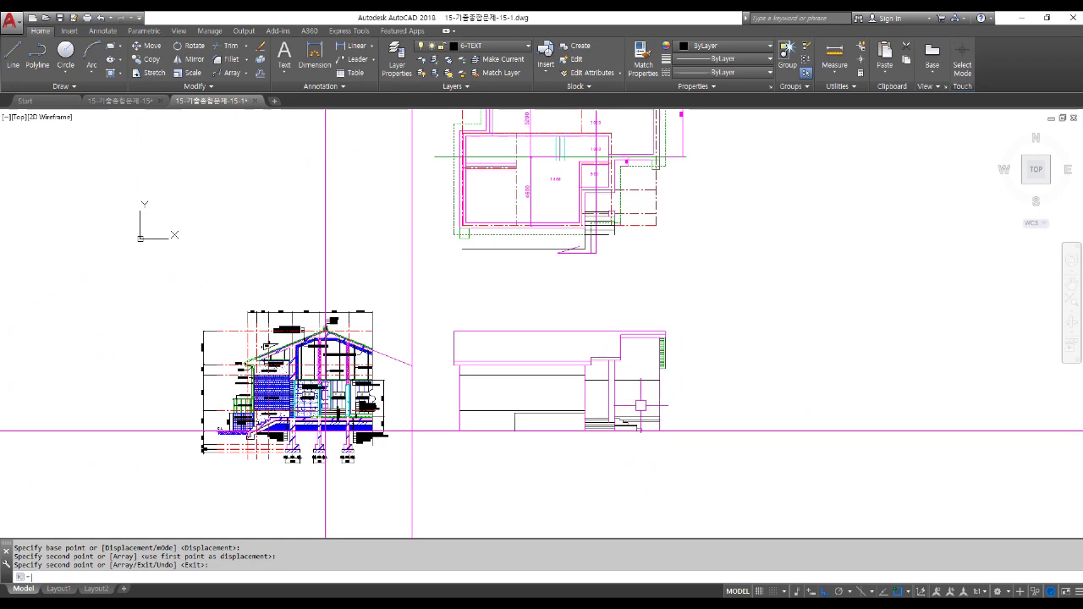
pyautogui.write('l')
pyautogui.press('Return')
pyautogui.keyDown('shift'); pyautogui.rightClick(523, 248); pyautogui.keyUp('shift')
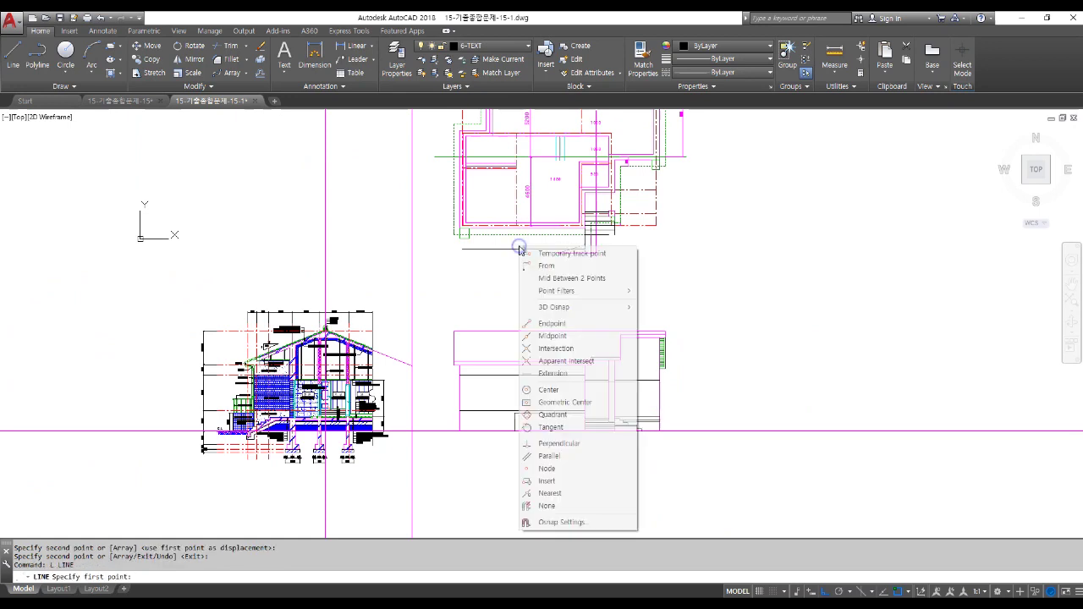
pyautogui.click(559, 278)
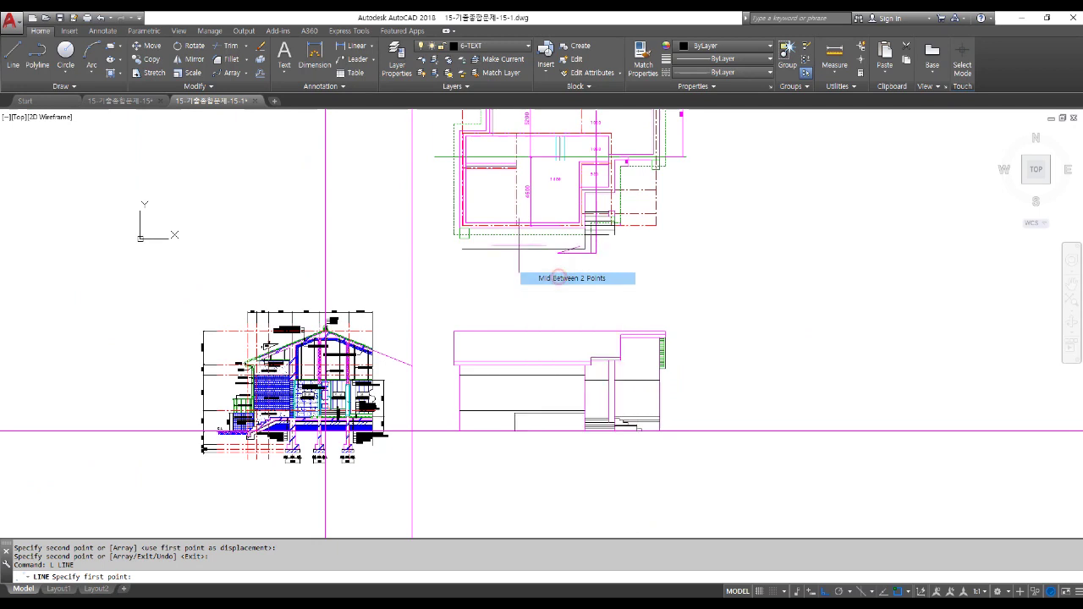
pyautogui.scroll(5, 492, 228)
pyautogui.scroll(5, 389, 216)
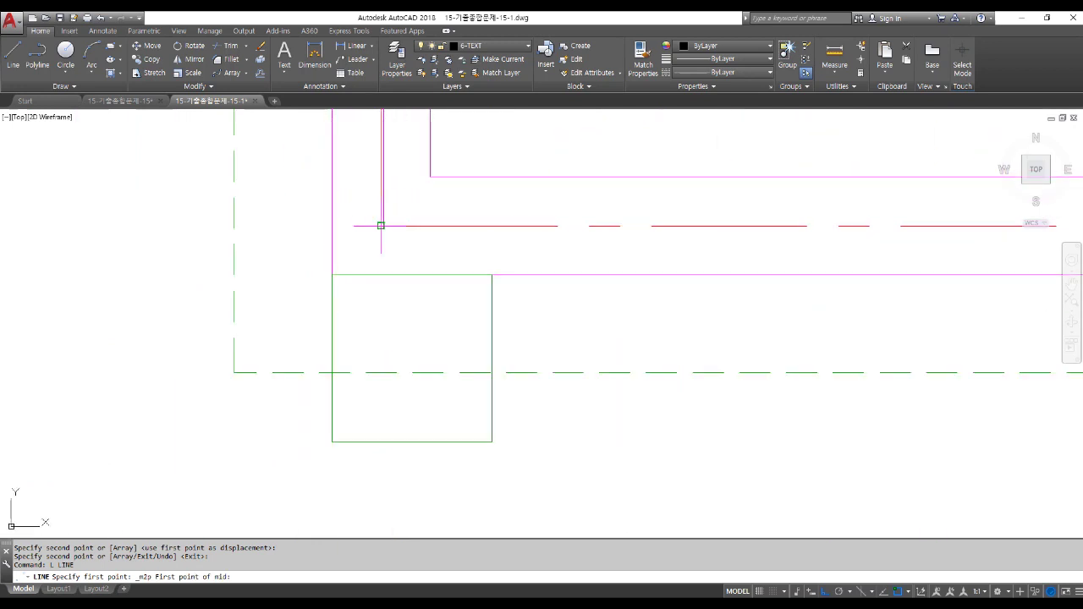
pyautogui.click(381, 225)
pyautogui.scroll(-4, 381, 225)
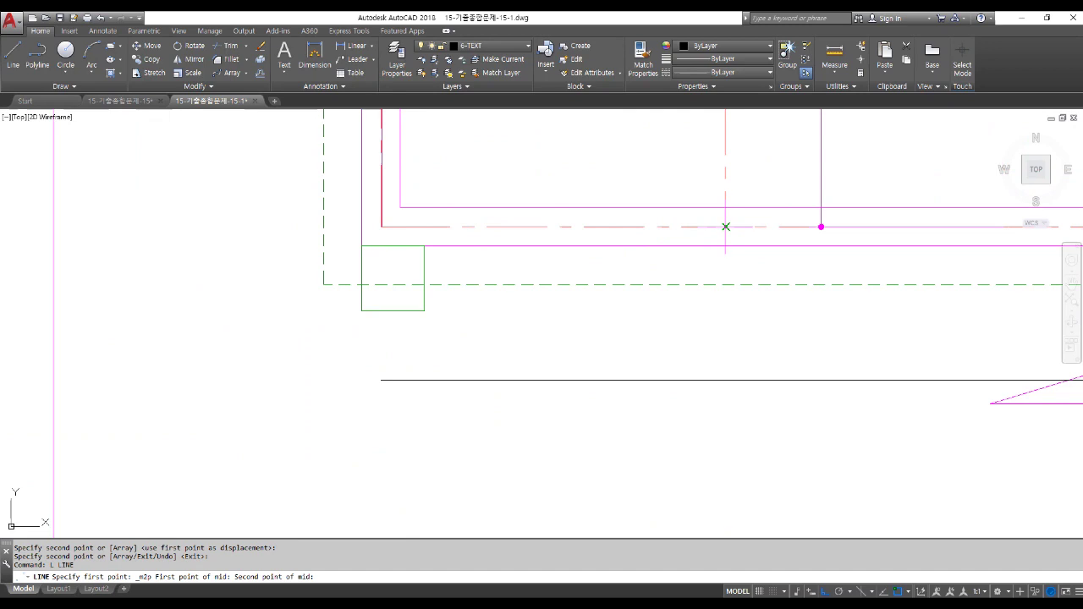
pyautogui.click(726, 227)
pyautogui.scroll(-8, 726, 227)
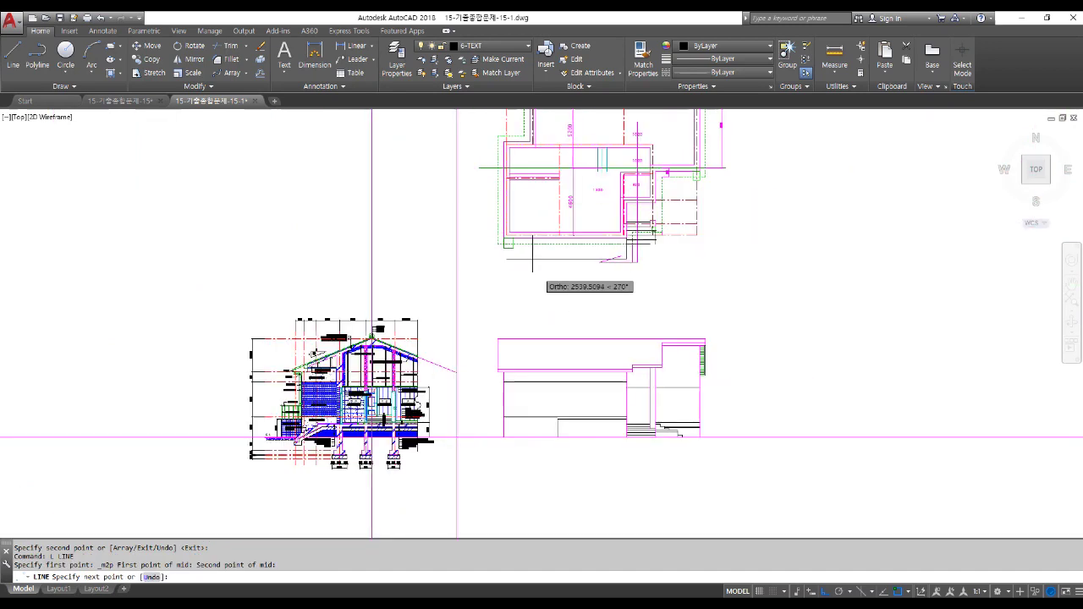
pyautogui.scroll(5, 537, 369)
pyautogui.click(530, 326)
pyautogui.press('Return')
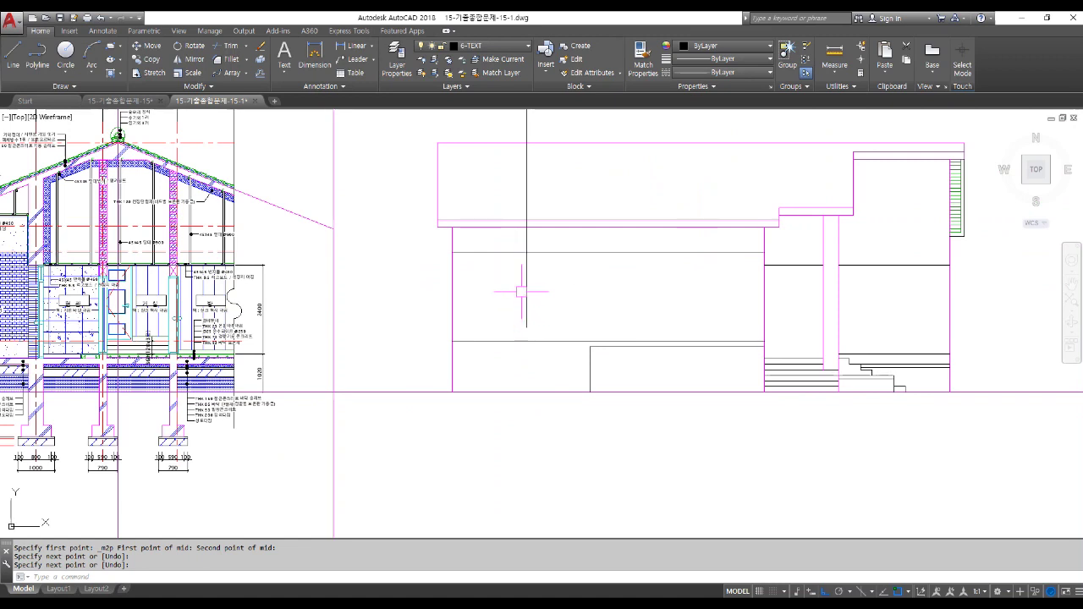
# Draw the second centerline midway between the window opening's sides down into the elevation.
pyautogui.write('l')
pyautogui.press('Return')
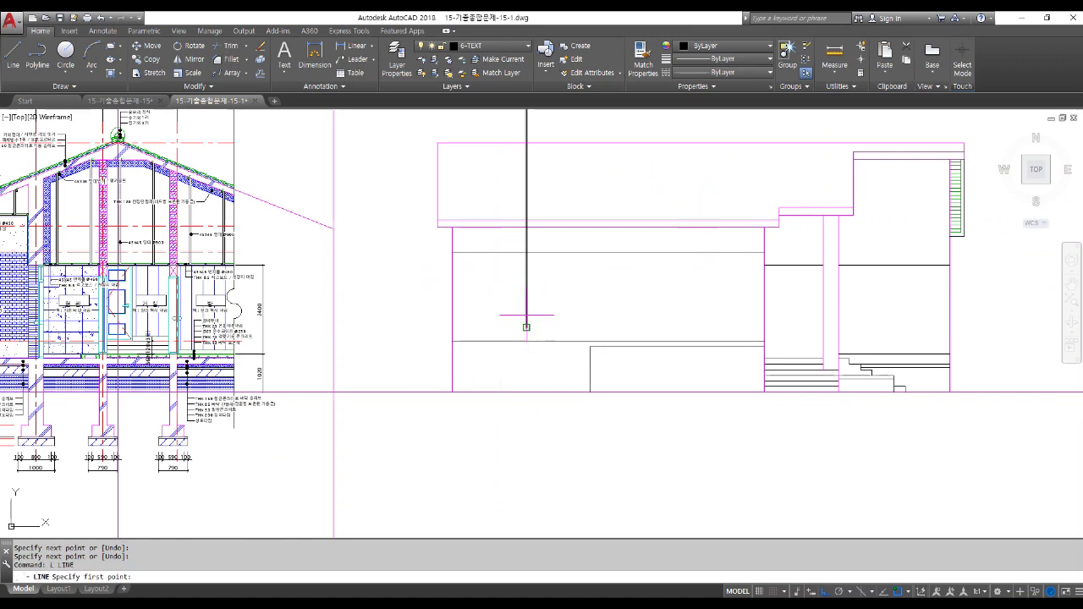
pyautogui.keyDown('shift'); pyautogui.rightClick(531, 324); pyautogui.keyUp('shift')
pyautogui.click(571, 347)
pyautogui.scroll(-5, 538, 387)
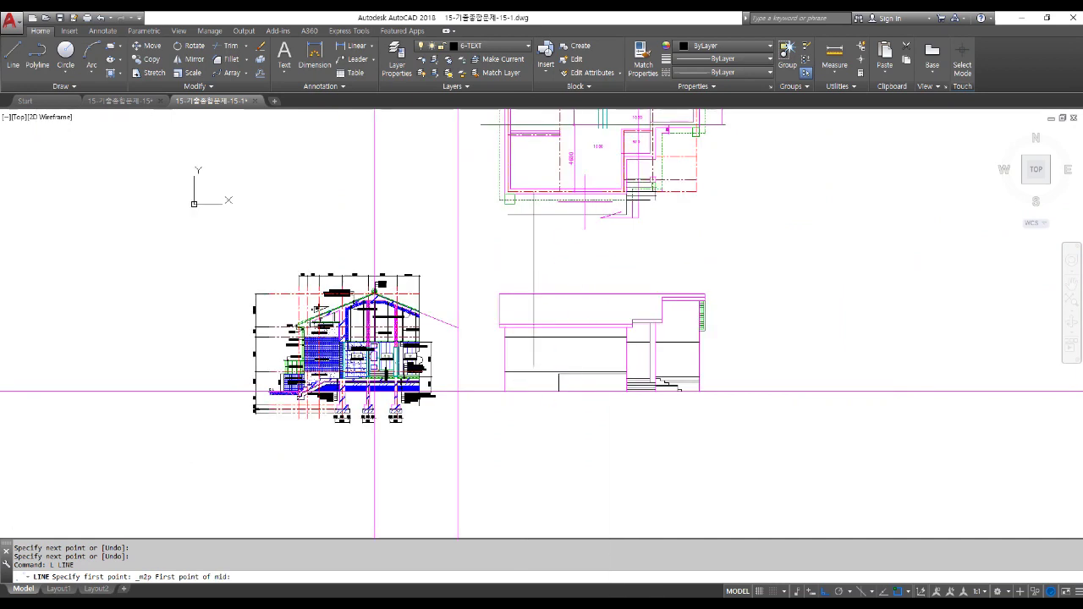
pyautogui.scroll(7, 506, 201)
pyautogui.click(499, 200)
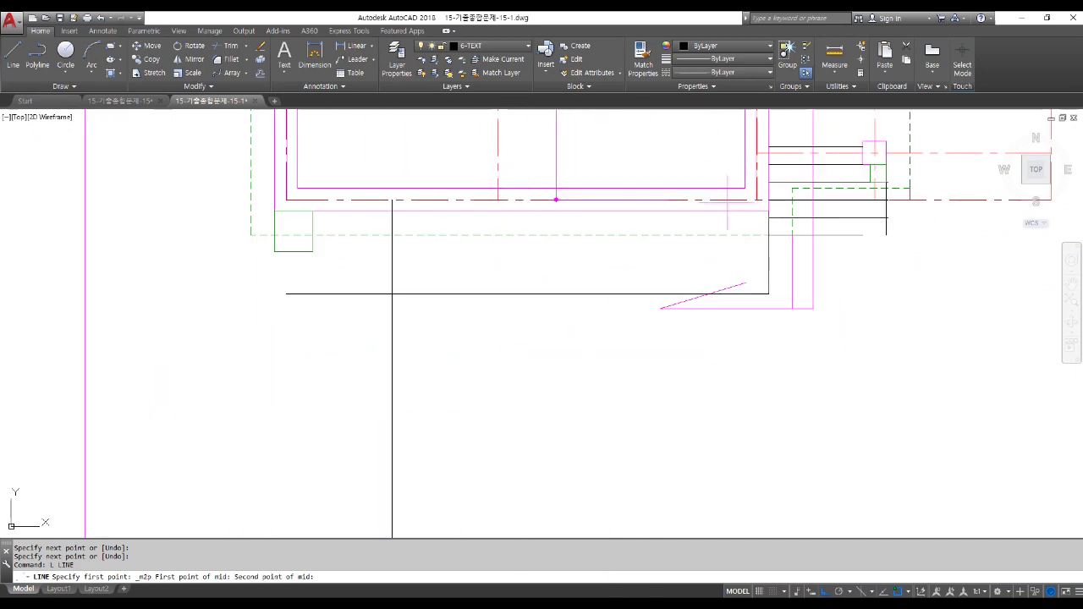
pyautogui.scroll(4, 756, 198)
pyautogui.click(757, 194)
pyautogui.scroll(-6, 757, 194)
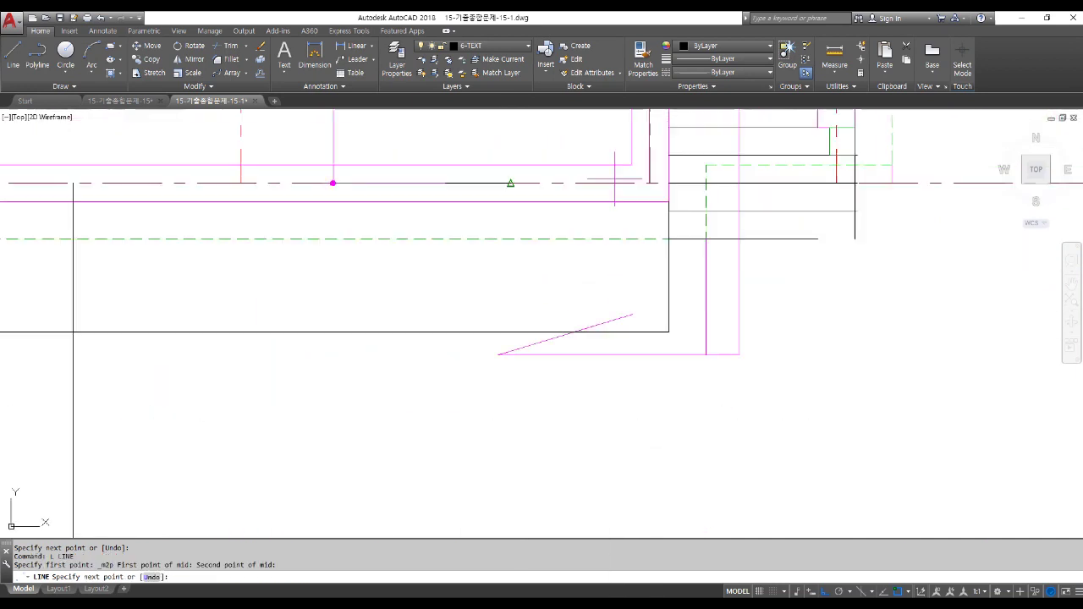
pyautogui.scroll(6, 597, 350)
pyautogui.click(595, 356)
pyautogui.press('Return')
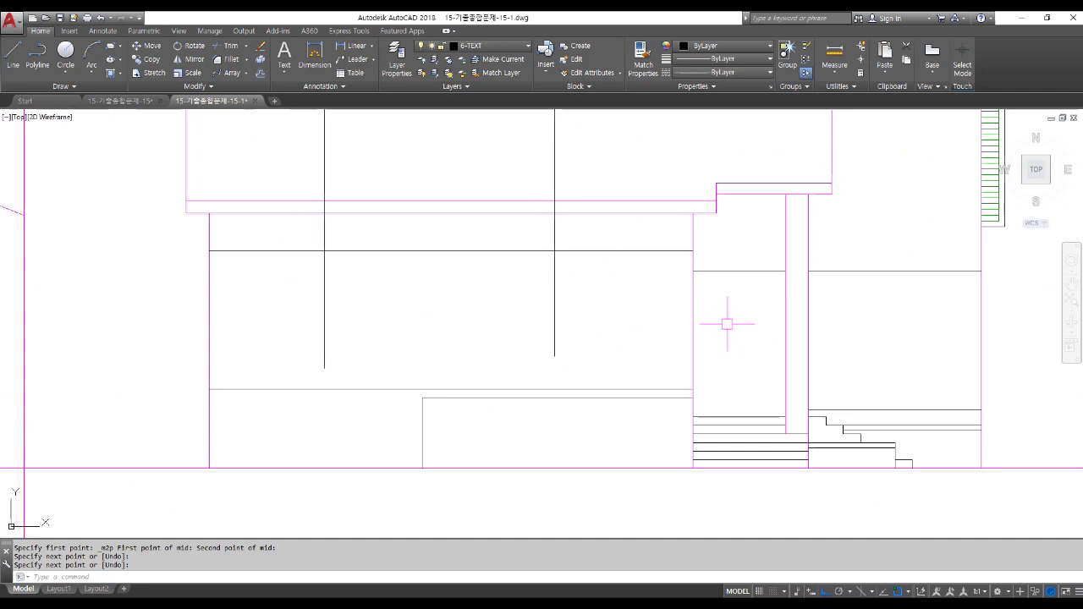
# Draw a third vertical line from the plan window down into the elevation.
pyautogui.scroll(-5, 728, 323)
pyautogui.scroll(6, 665, 212)
pyautogui.scroll(2, 665, 212)
pyautogui.write('l')
pyautogui.press('Return')
pyautogui.click(603, 175)
pyautogui.scroll(-5, 640, 310)
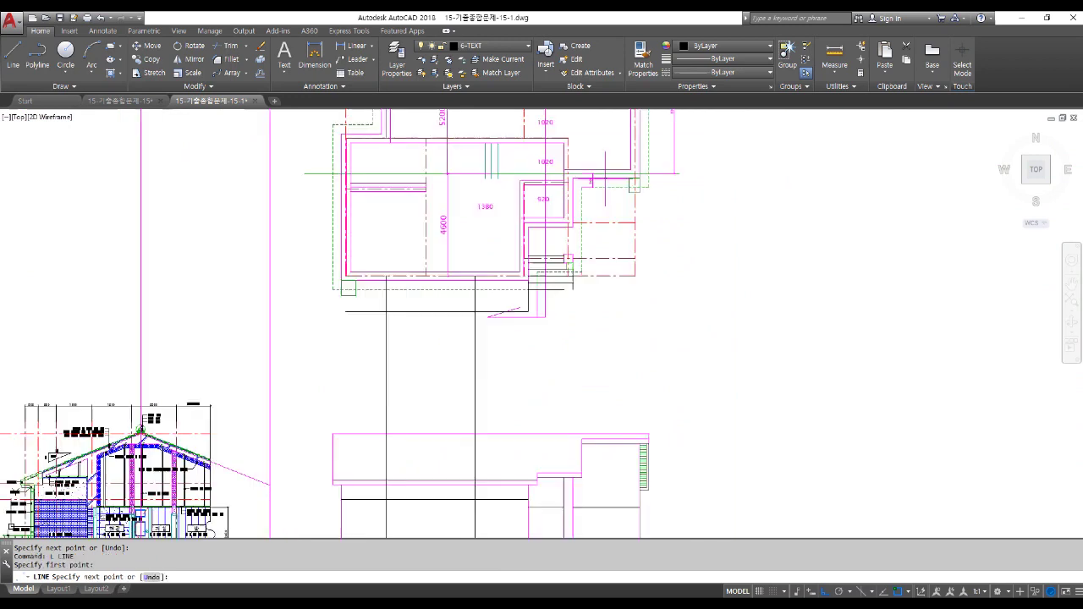
pyautogui.scroll(5, 623, 418)
pyautogui.click(613, 432)
pyautogui.press('Return')
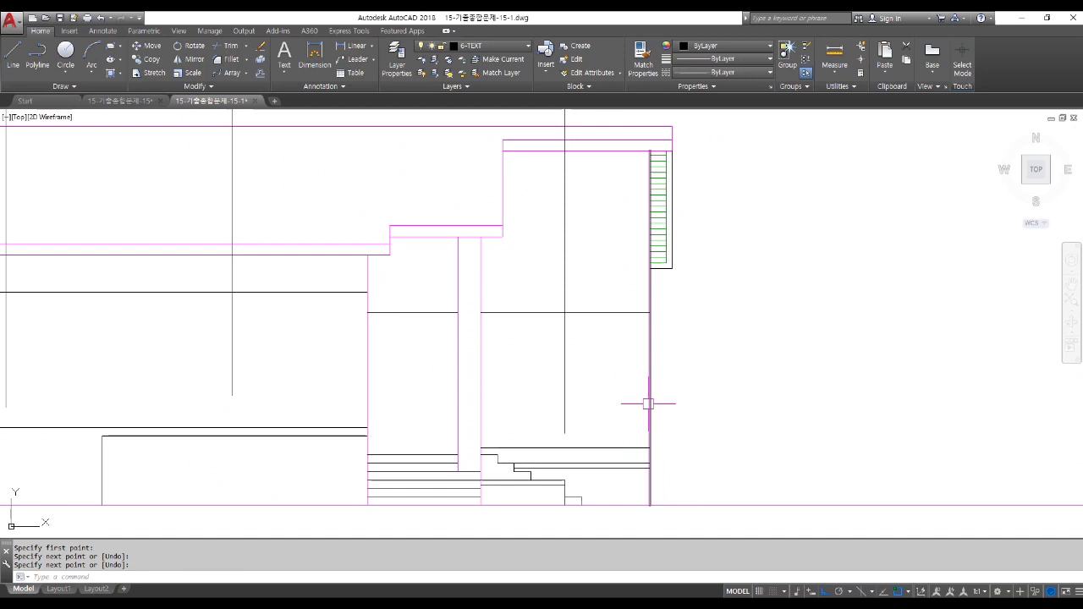
pyautogui.moveTo(648, 405)
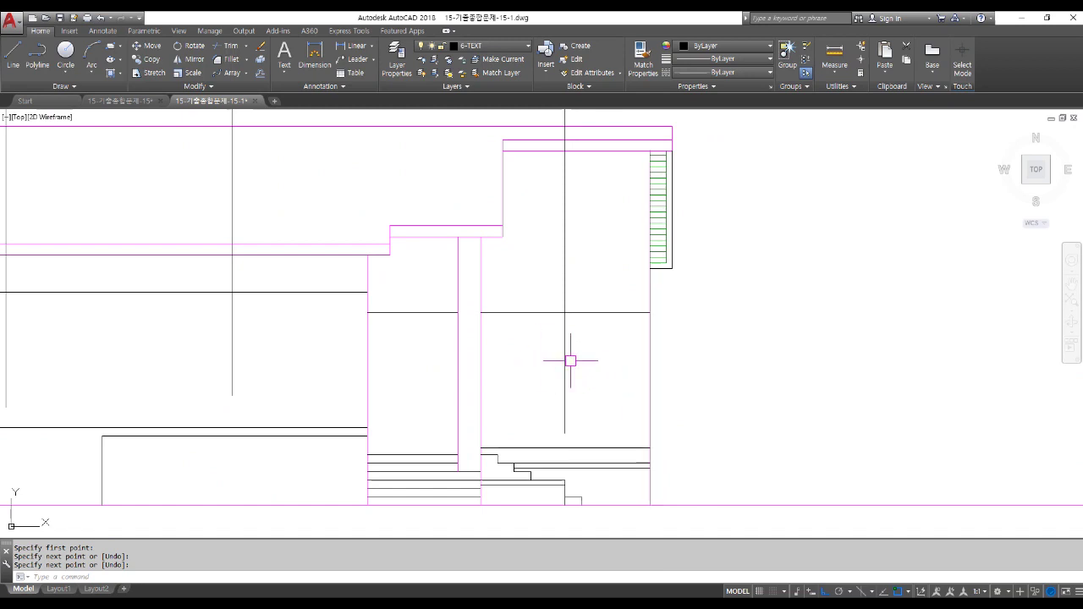
# Delete the misplaced vertical line and redraw it from the plan window into the elevation.
pyautogui.press('Escape')
pyautogui.click(592, 375)
pyautogui.click(554, 364)
pyautogui.press('Delete')
pyautogui.write('l')
pyautogui.press('Return')
pyautogui.scroll(-5, 561, 267)
pyautogui.scroll(10, 561, 268)
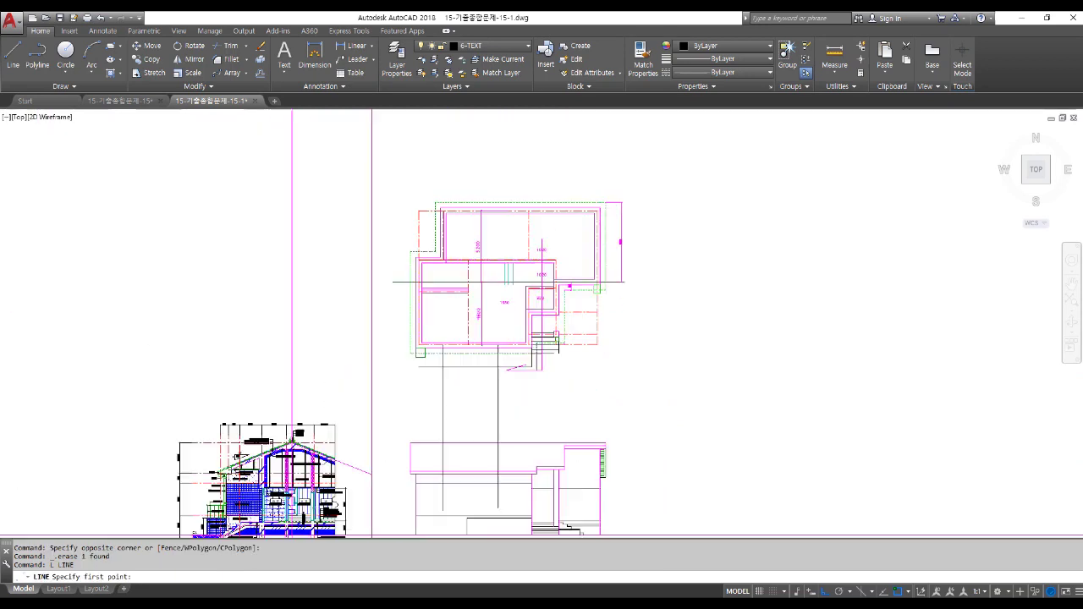
pyautogui.click(561, 268)
pyautogui.scroll(-5, 508, 338)
pyautogui.scroll(8, 564, 363)
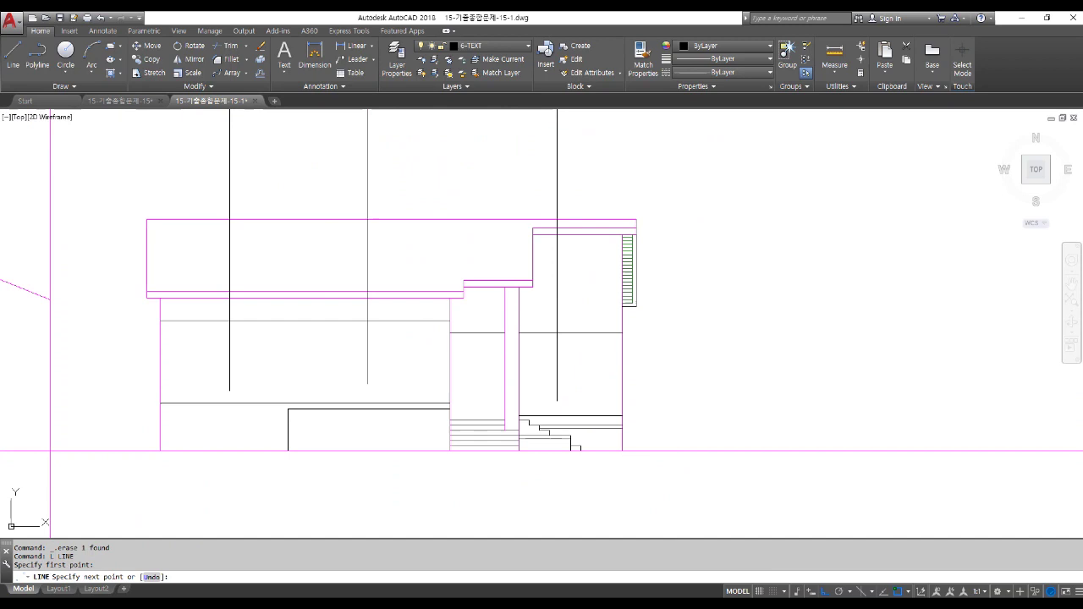
pyautogui.click(590, 400)
pyautogui.press('Return')
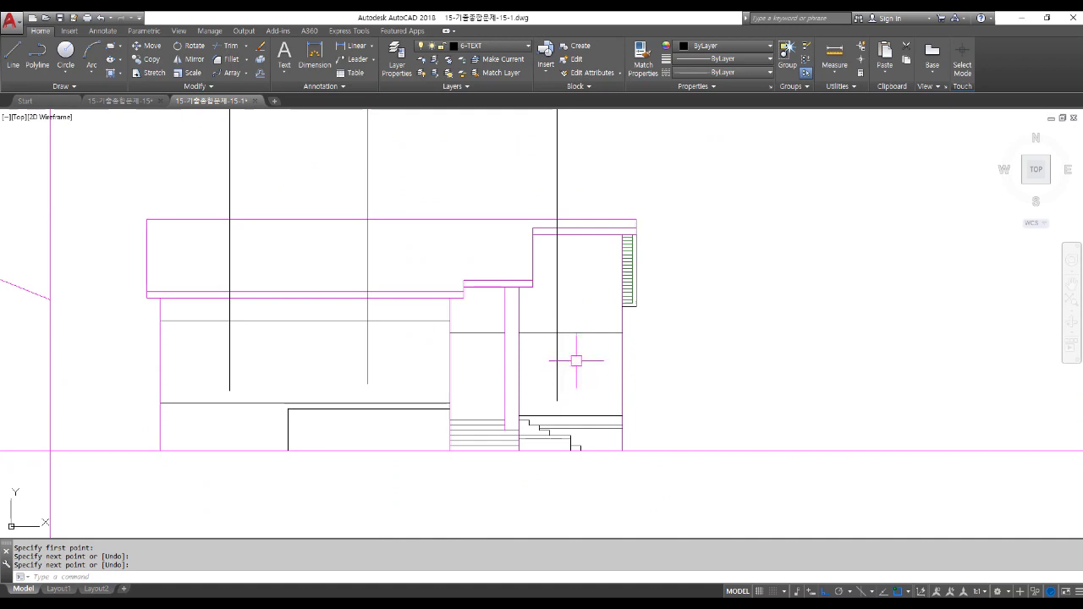
# Bring the plan and south elevation into view, cancelling the stray command entries.
pyautogui.scroll(-5, 220, 389)
pyautogui.moveTo(150, 232); pyautogui.dragTo(150, 314, button='middle')
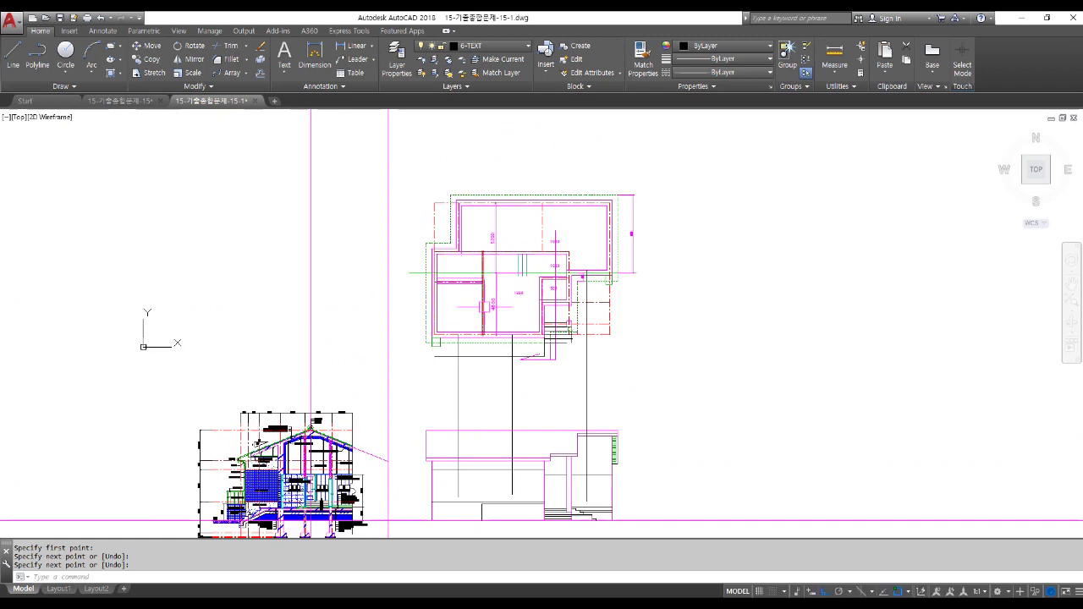
pyautogui.scroll(2, 463, 329)
pyautogui.write('d')
pyautogui.press('space')
pyautogui.press('Escape')
pyautogui.scroll(-6, 513, 296)
pyautogui.press('Escape')
pyautogui.moveTo(514, 357); pyautogui.dragTo(512, 334, button='middle')
pyautogui.scroll(4, 495, 387)
# Copy the 거실 label beside the first window centerline and change it to 1500.
pyautogui.write('co')
pyautogui.press('space')
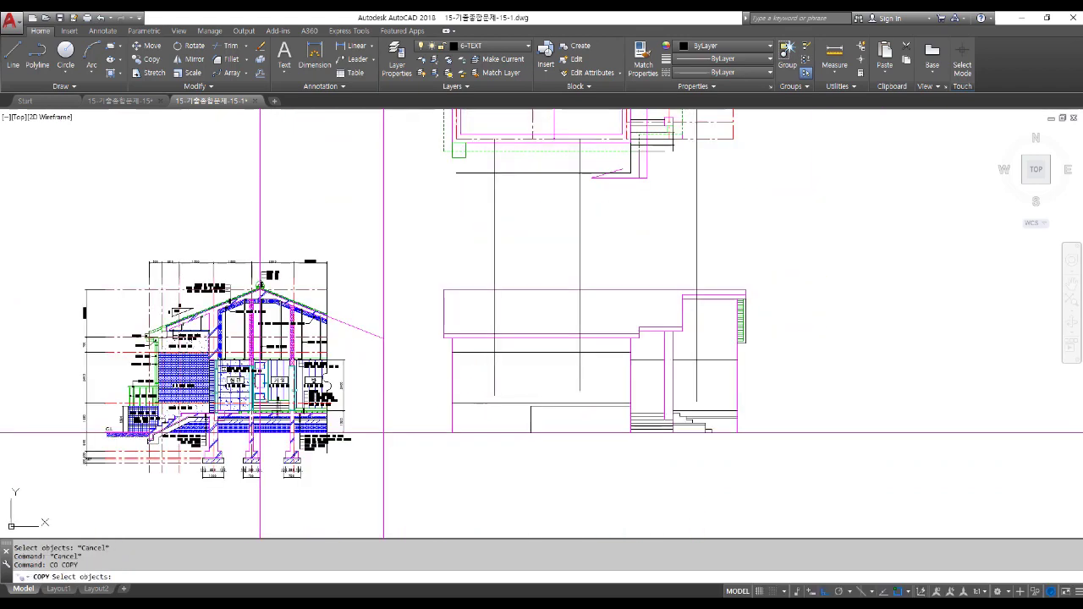
pyautogui.scroll(6, 279, 377)
pyautogui.click(429, 380)
pyautogui.press('space')
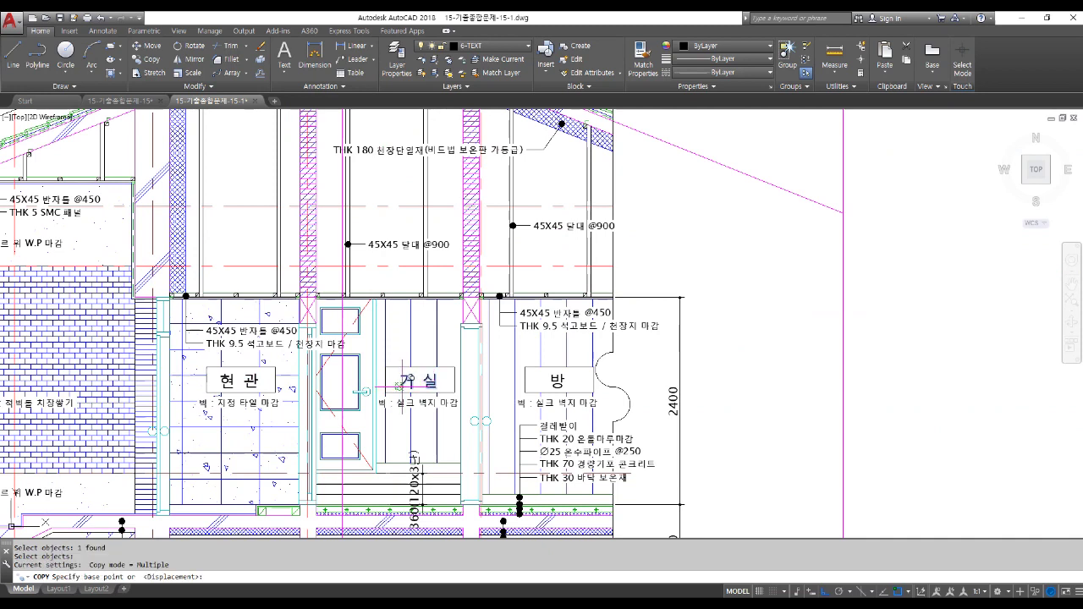
pyautogui.click(399, 440)
pyautogui.scroll(-6, 399, 439)
pyautogui.scroll(6, 500, 414)
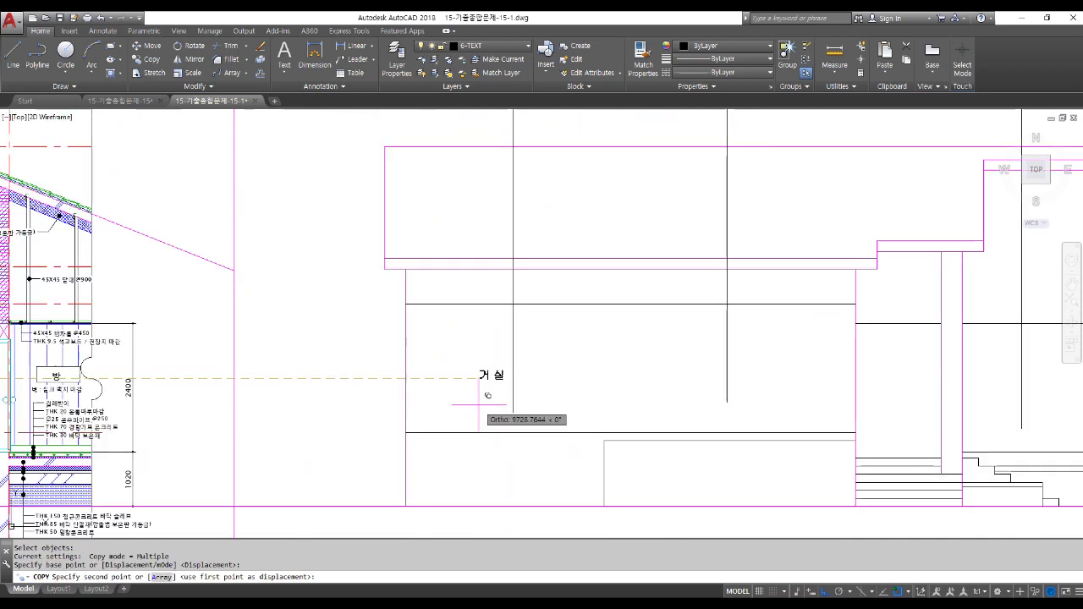
pyautogui.click(475, 414)
pyautogui.press('space')
pyautogui.doubleClick(489, 378)
pyautogui.write('1500')
pyautogui.press('Return')
pyautogui.press('Escape')
# Copy the 1500 label and edit the copy to read 3600 for the middle window.
pyautogui.write('co')
pyautogui.press('space')
pyautogui.click(490, 375)
pyautogui.press('space')
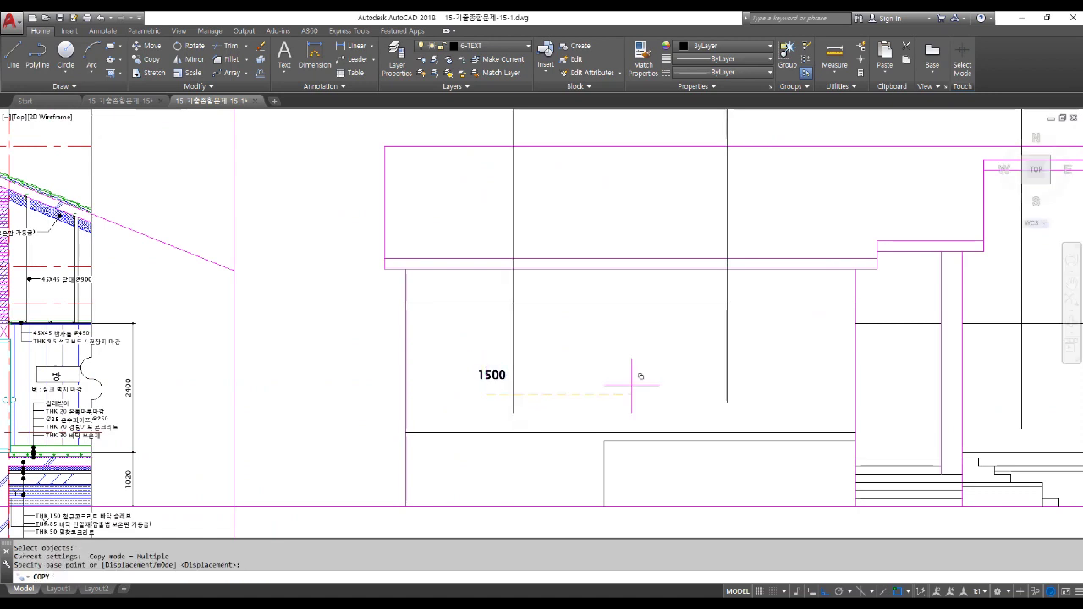
pyautogui.click(484, 392)
pyautogui.press('space')
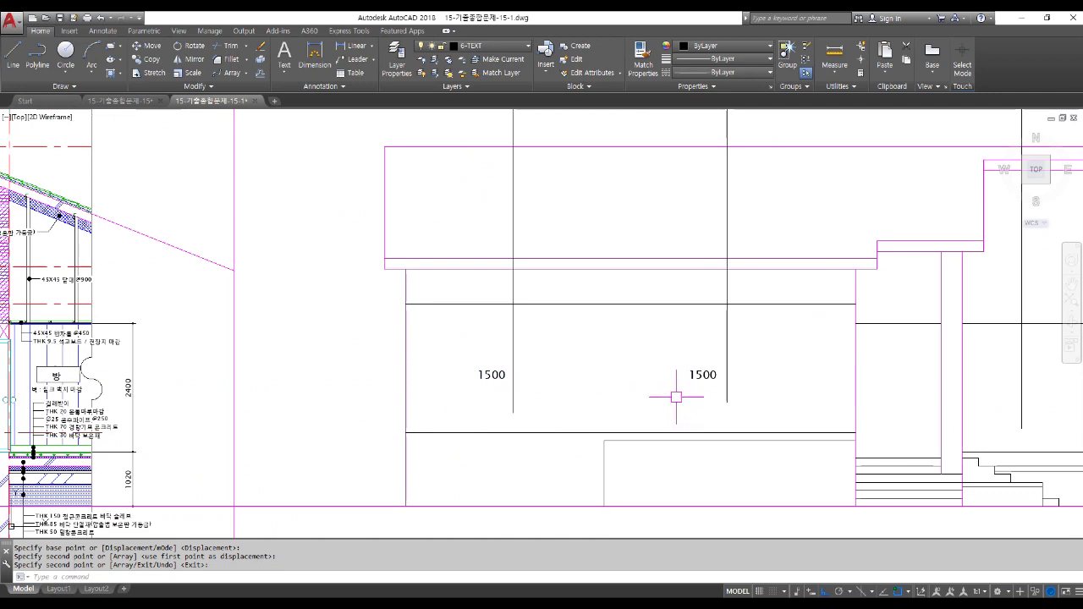
pyautogui.scroll(2, 702, 374)
pyautogui.click(699, 373)
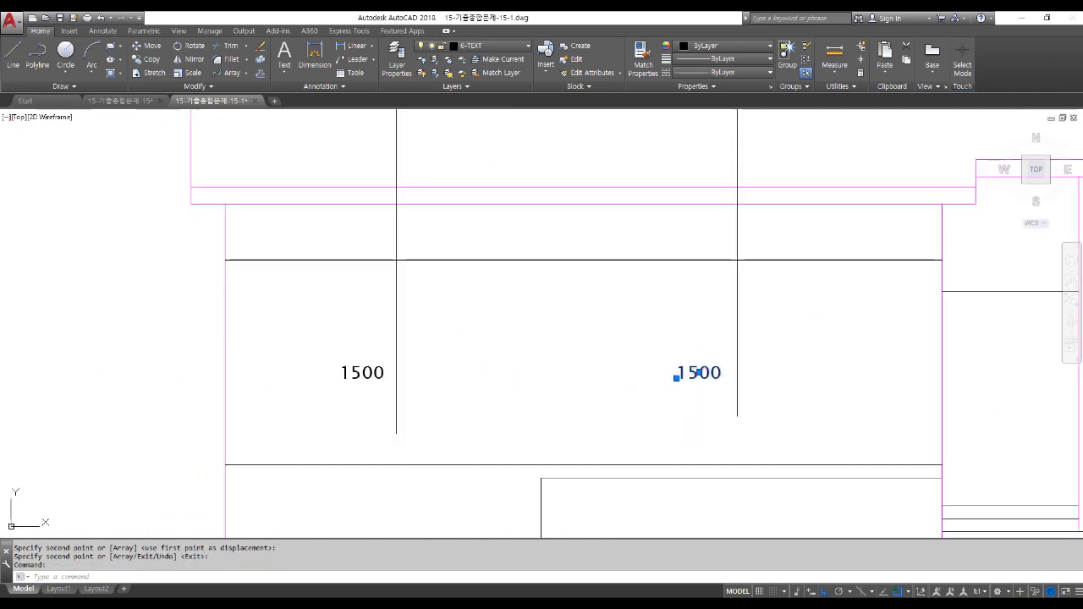
pyautogui.doubleClick(708, 389)
pyautogui.write('3600')
pyautogui.press('Return')
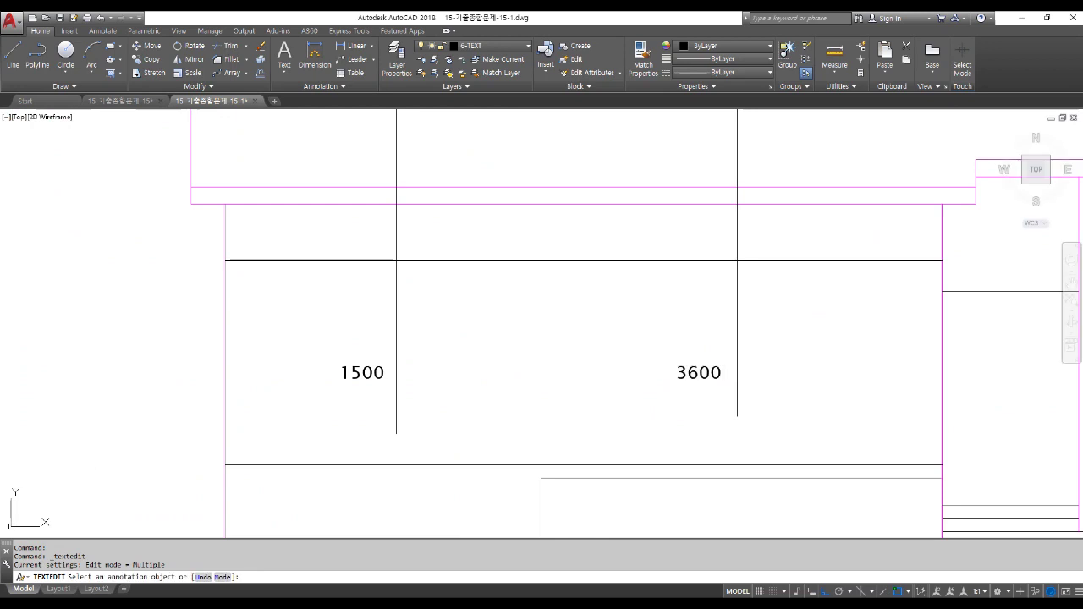
pyautogui.press('Escape')
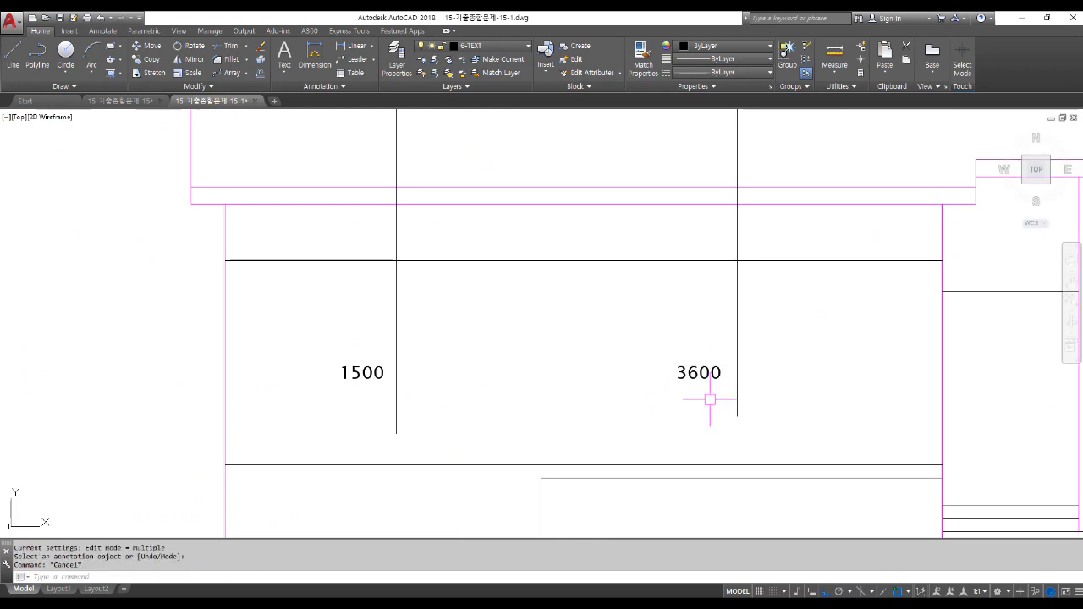
# Place a copy of the 1500 label beside the right window centerline.
pyautogui.write('c')
pyautogui.press('Return')
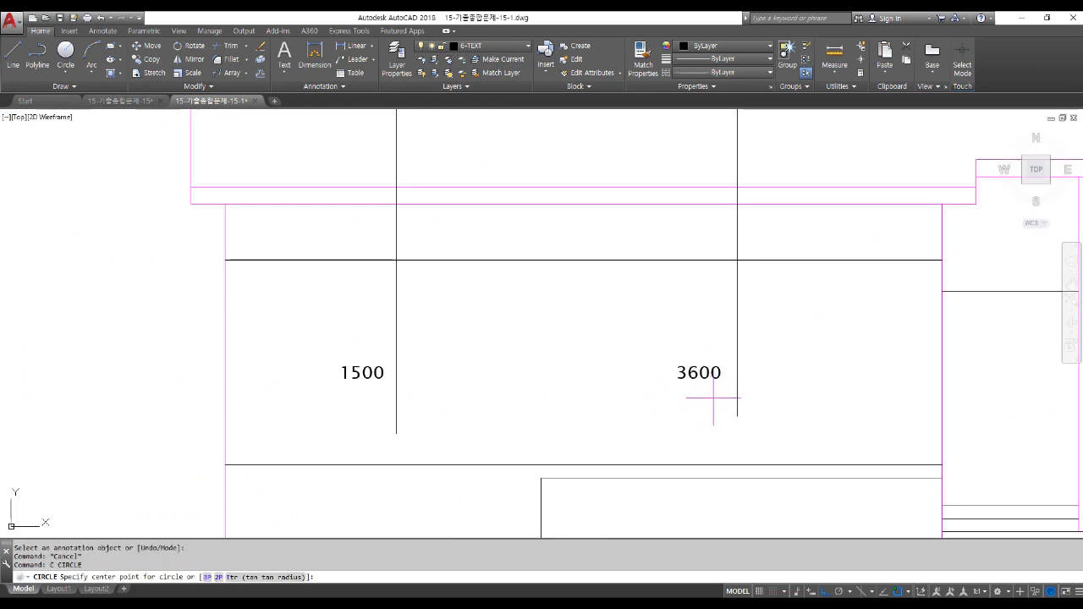
pyautogui.press('Escape')
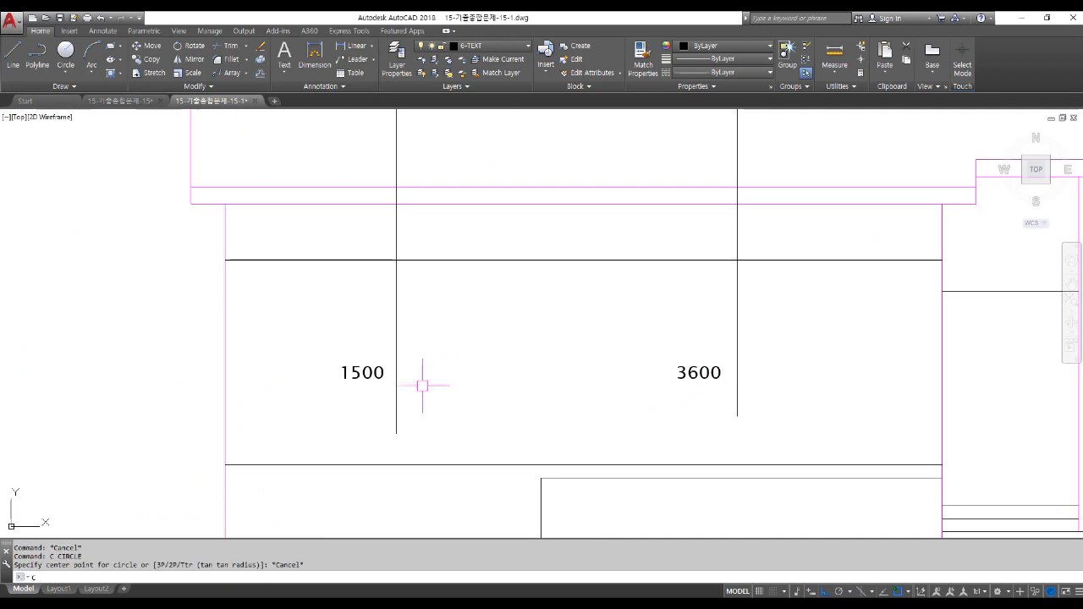
pyautogui.press('Escape')
pyautogui.write('co')
pyautogui.press('Return')
pyautogui.click(370, 373)
pyautogui.press('Return')
pyautogui.click(370, 373)
pyautogui.scroll(-2, 370, 374)
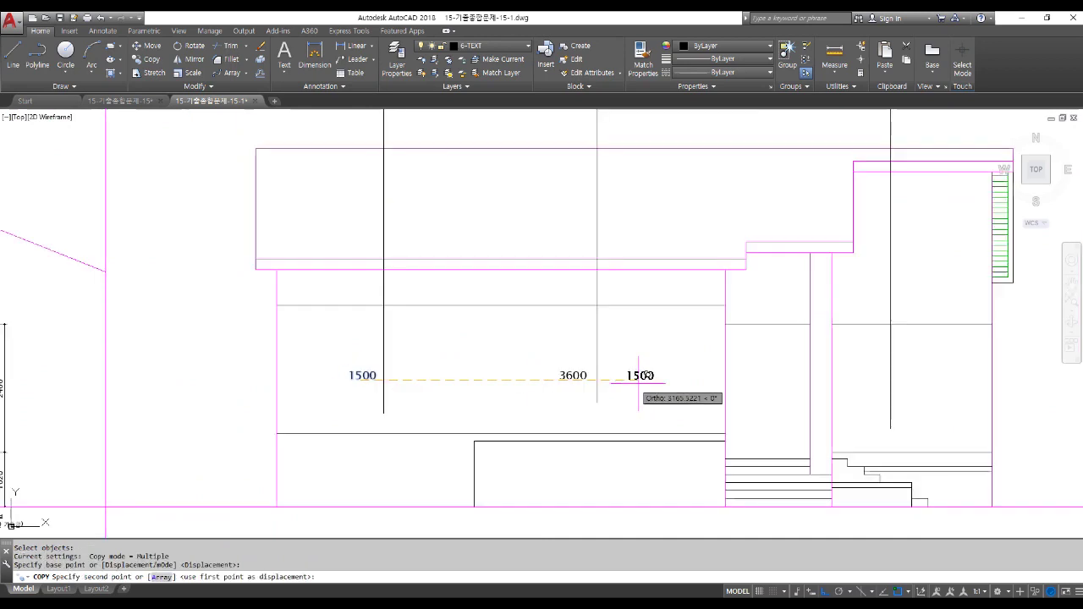
pyautogui.click(914, 375)
pyautogui.press('Return')
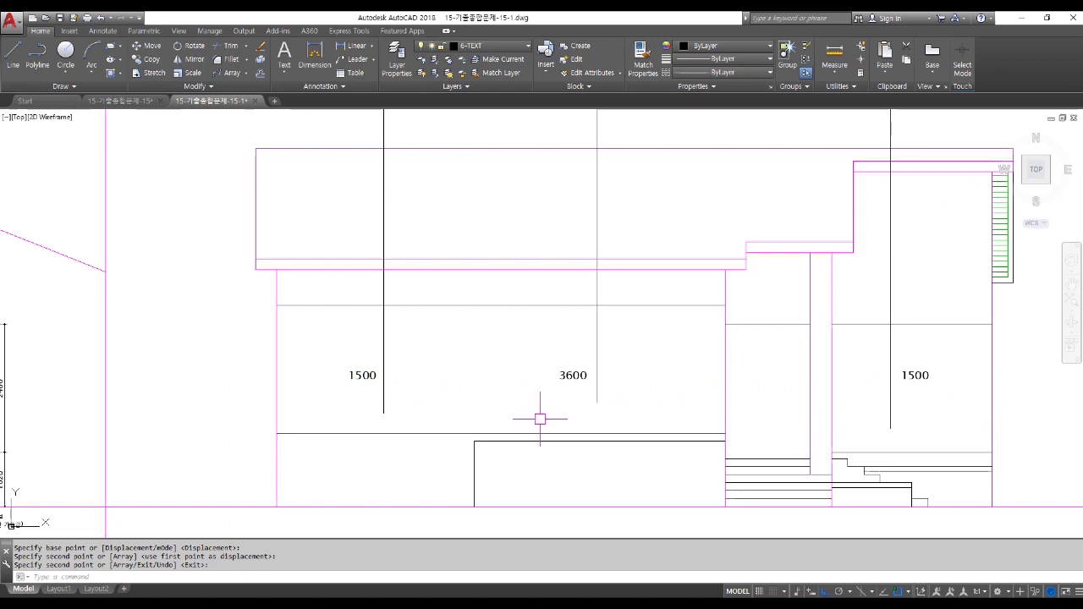
pyautogui.scroll(-6, 540, 418)
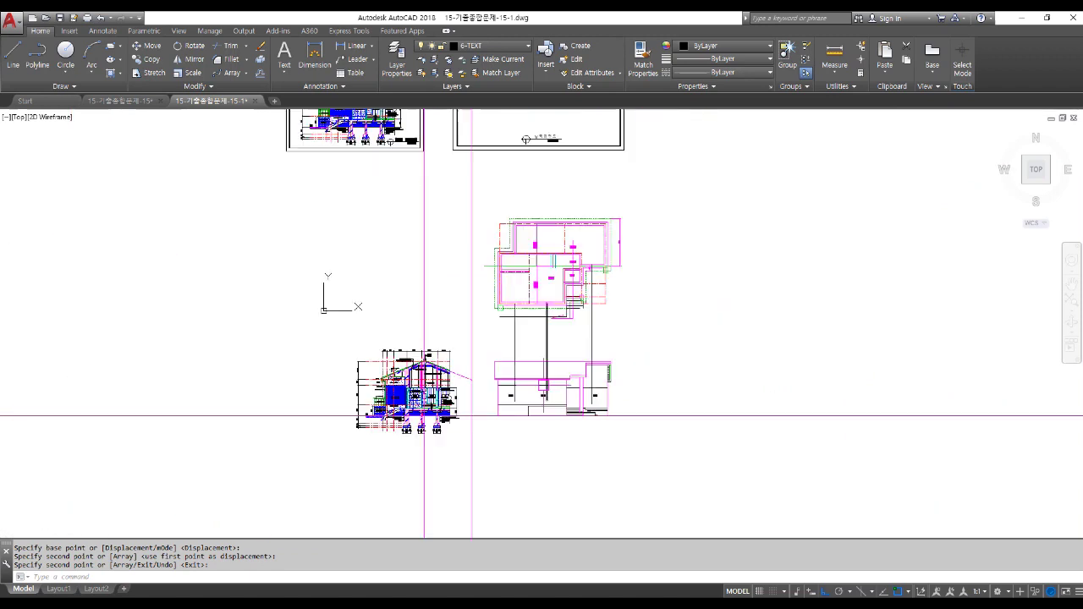
pyautogui.moveTo(476, 279); pyautogui.dragTo(541, 396, button='middle')
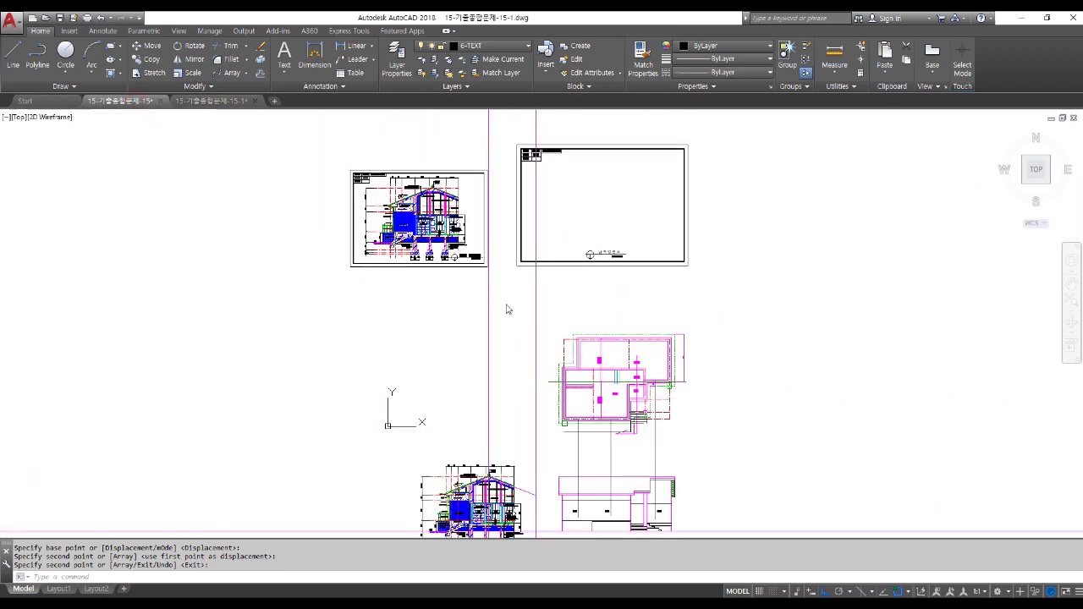
pyautogui.click(121, 100)
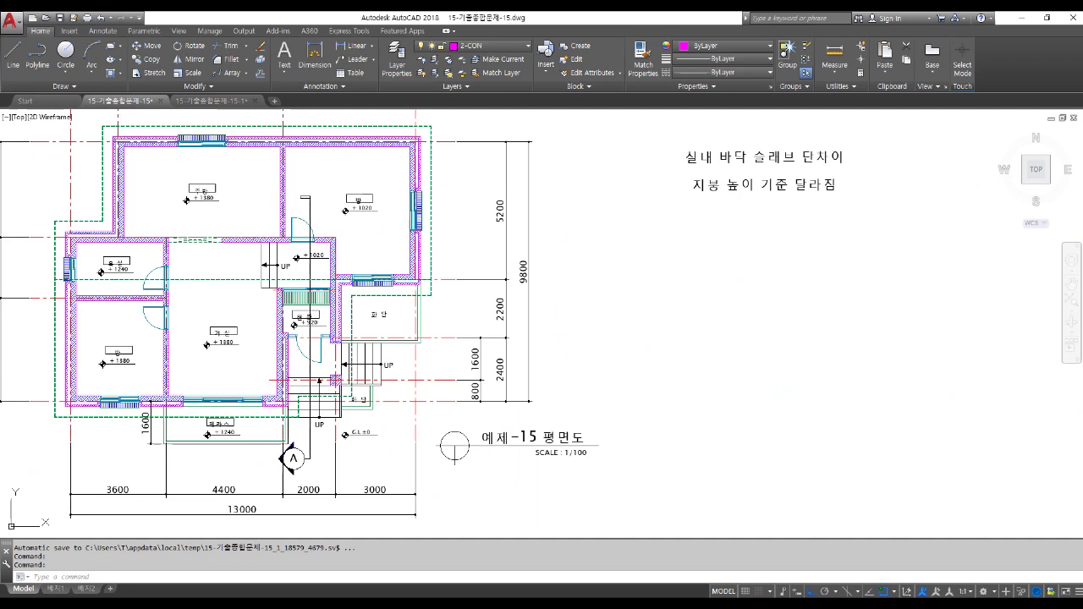
pyautogui.scroll(8, 161, 421)
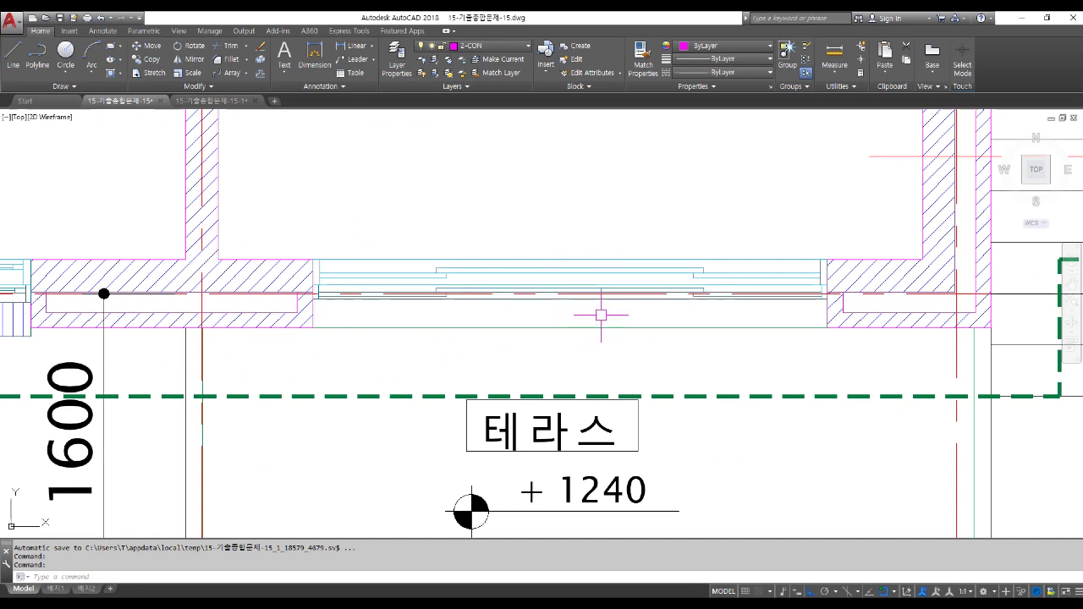
pyautogui.write('i')
pyautogui.press('Return')
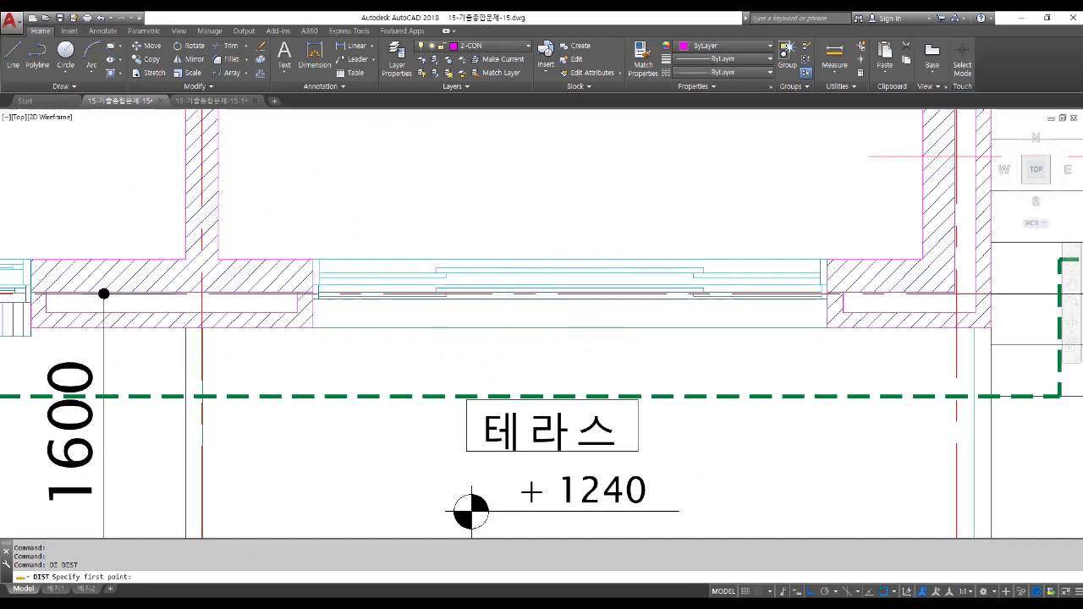
pyautogui.scroll(2, 447, 280)
pyautogui.click(429, 265)
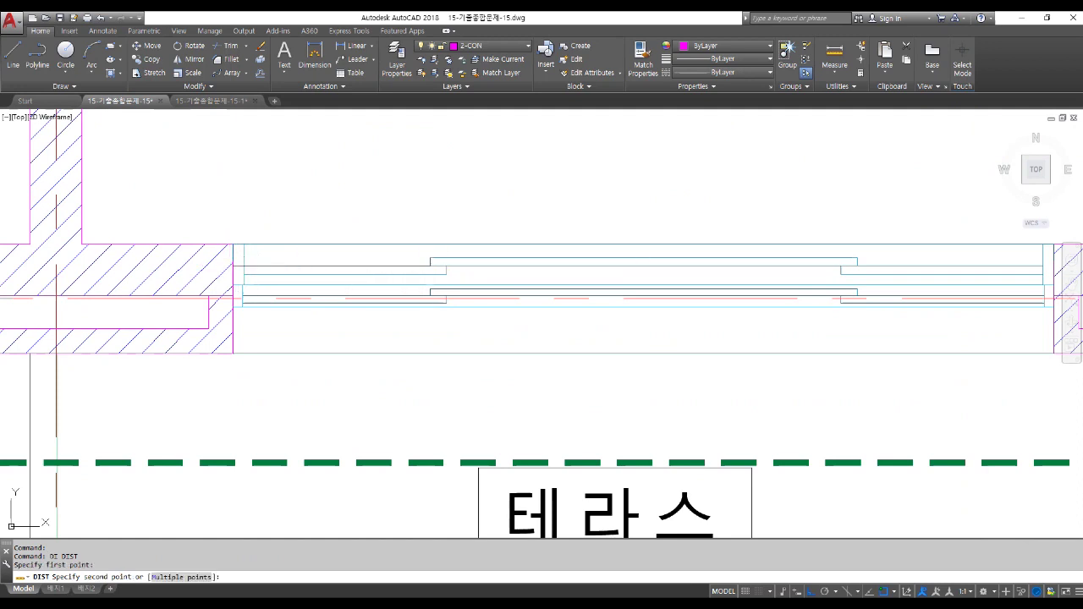
pyautogui.click(235, 266)
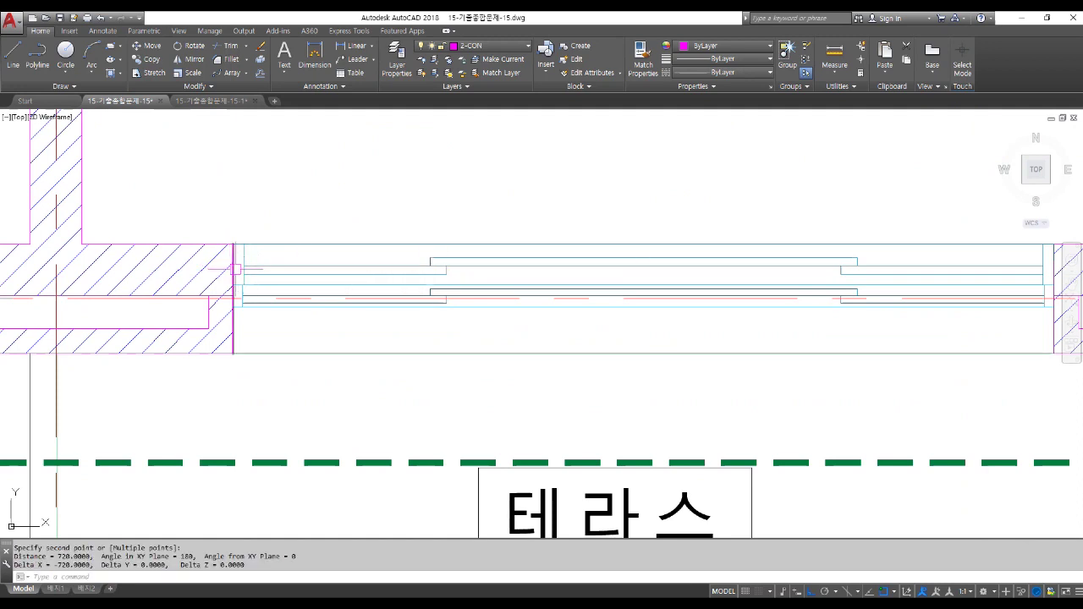
pyautogui.scroll(-2, 282, 369)
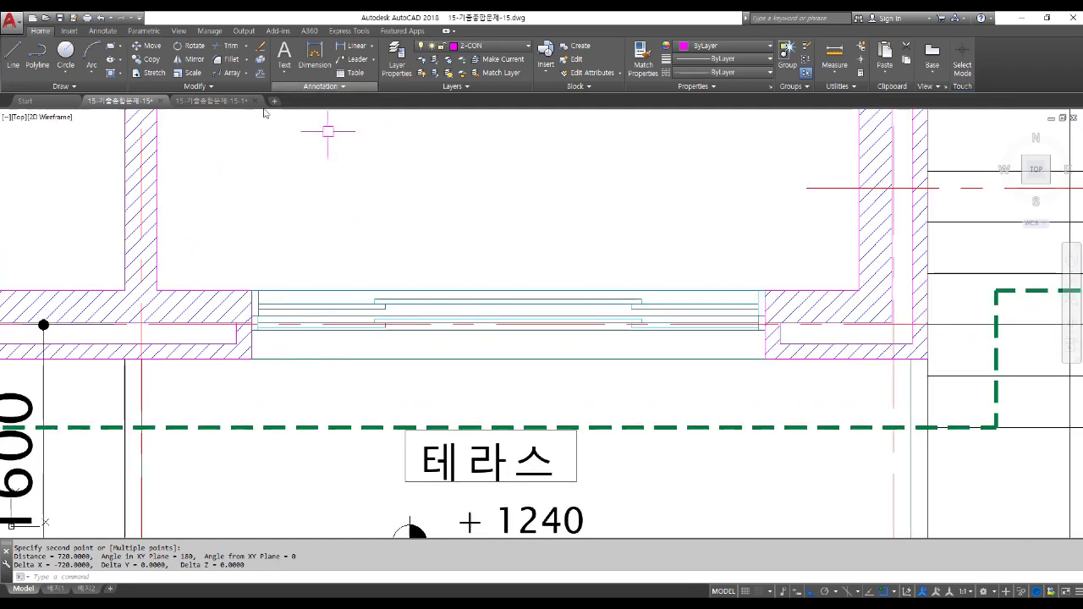
pyautogui.click(211, 101)
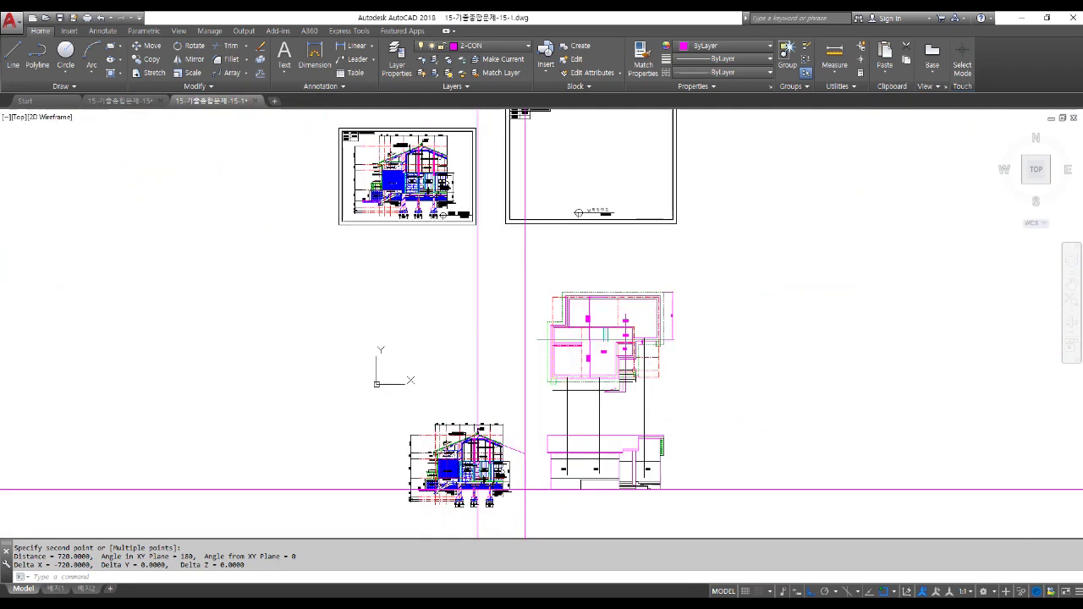
pyautogui.scroll(4, 581, 507)
# Copy the 3600 width label to just beneath itself.
pyautogui.write('co')
pyautogui.press('space')
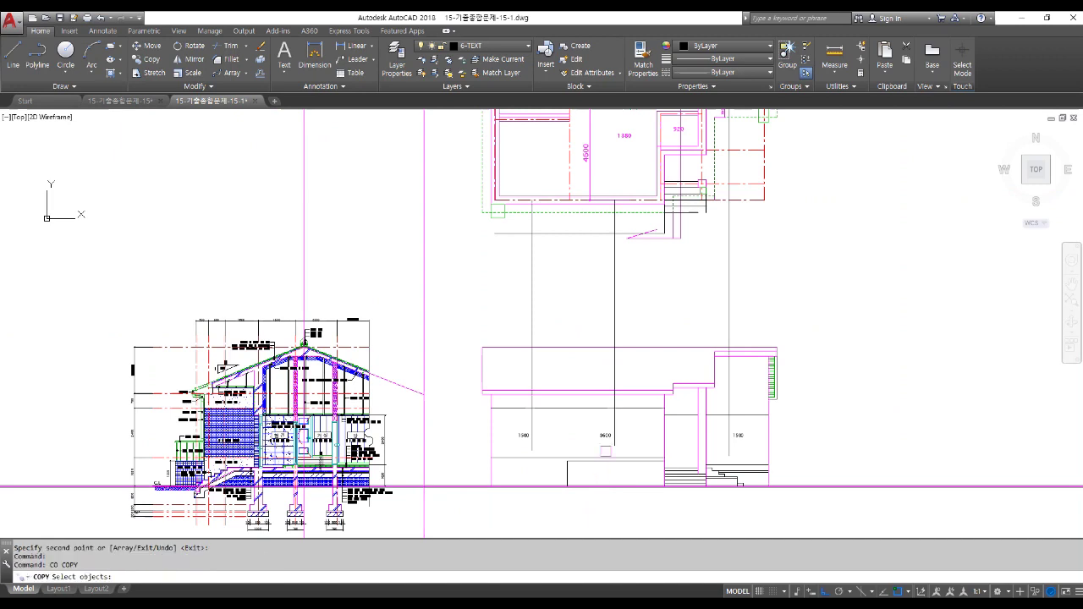
pyautogui.scroll(2, 605, 445)
pyautogui.click(604, 430)
pyautogui.scroll(4, 650, 424)
pyautogui.press('space')
pyautogui.click(650, 412)
pyautogui.click(650, 445)
pyautogui.press('space')
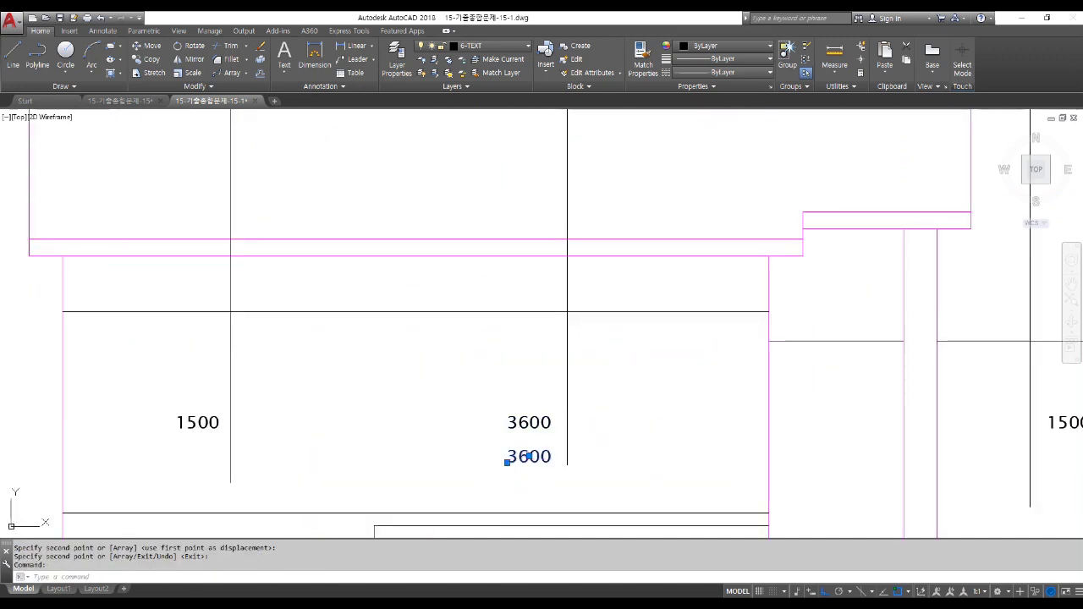
# Change the copied label's text to '3짝창 720' and view the whole elevation.
pyautogui.doubleClick(528, 457)
pyautogui.write('3wkR')
pyautogui.press('BackSpace')
pyautogui.press('BackSpace')
pyautogui.press('BackSpace')
pyautogui.write('w')
pyautogui.press('BackSpace')
pyautogui.press('Hangul')
pyautogui.write('짝차')
pyautogui.press('BackSpace')
pyautogui.write('창 720')
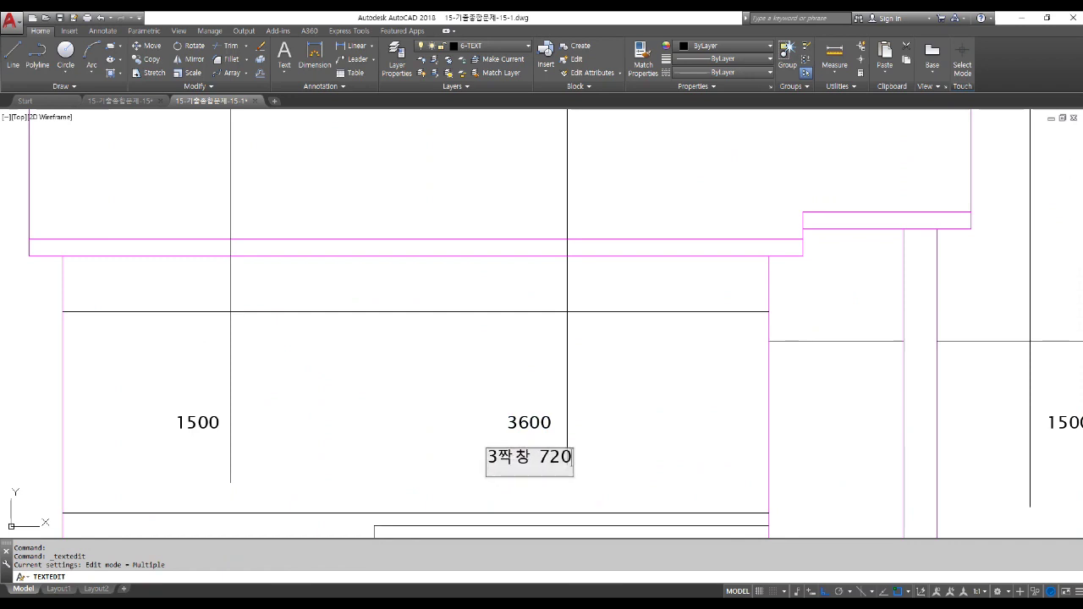
pyautogui.press('Return')
pyautogui.press('Escape')
pyautogui.press('Escape')
pyautogui.press('Escape')
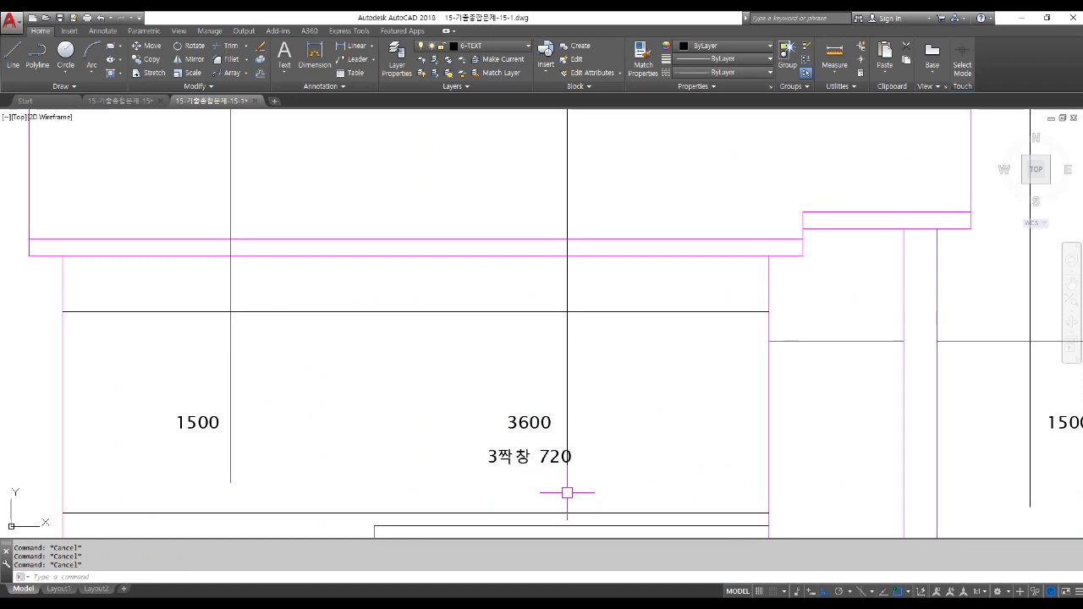
pyautogui.moveTo(625, 424)
pyautogui.mouseDown(button='middle')
pyautogui.moveTo(575, 367)
pyautogui.moveTo(591, 364)
pyautogui.mouseUp(button='middle')
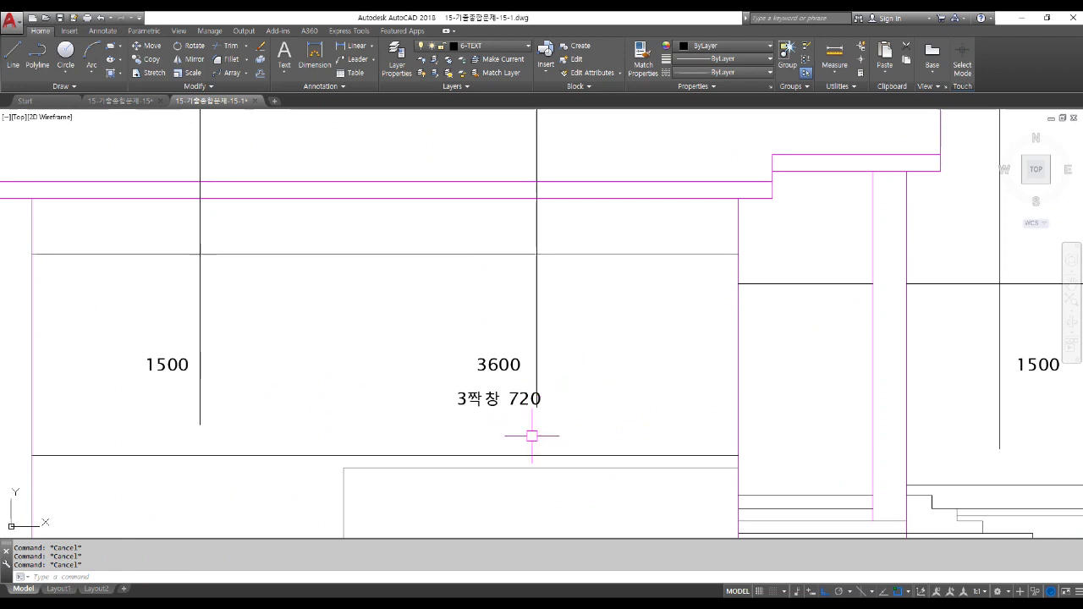
pyautogui.scroll(-2, 533, 433)
pyautogui.scroll(-3, 568, 459)
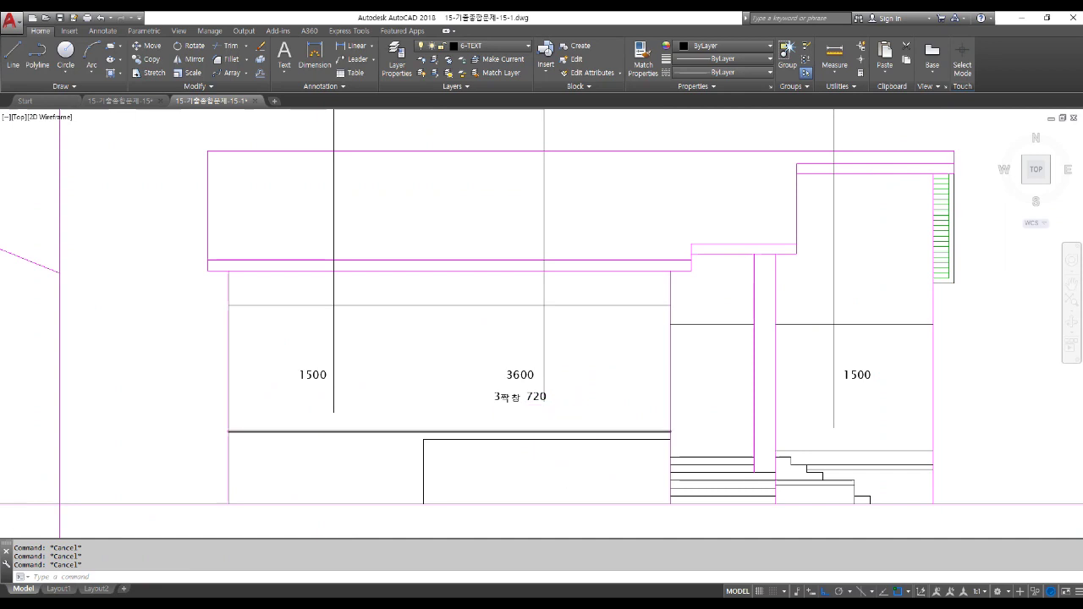
pyautogui.moveTo(576, 447); pyautogui.dragTo(580, 389, button='middle')
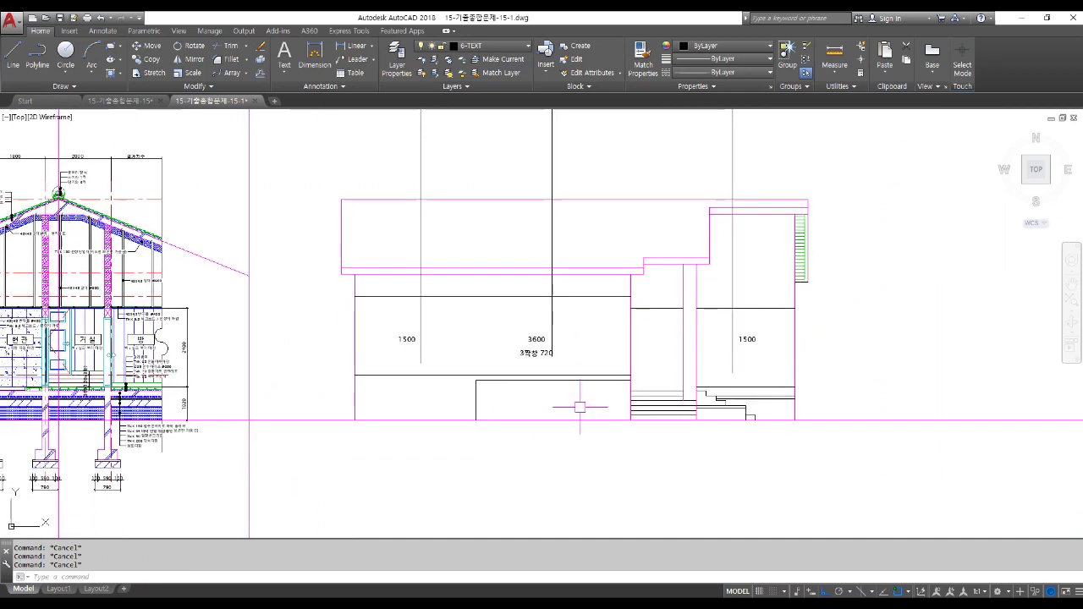